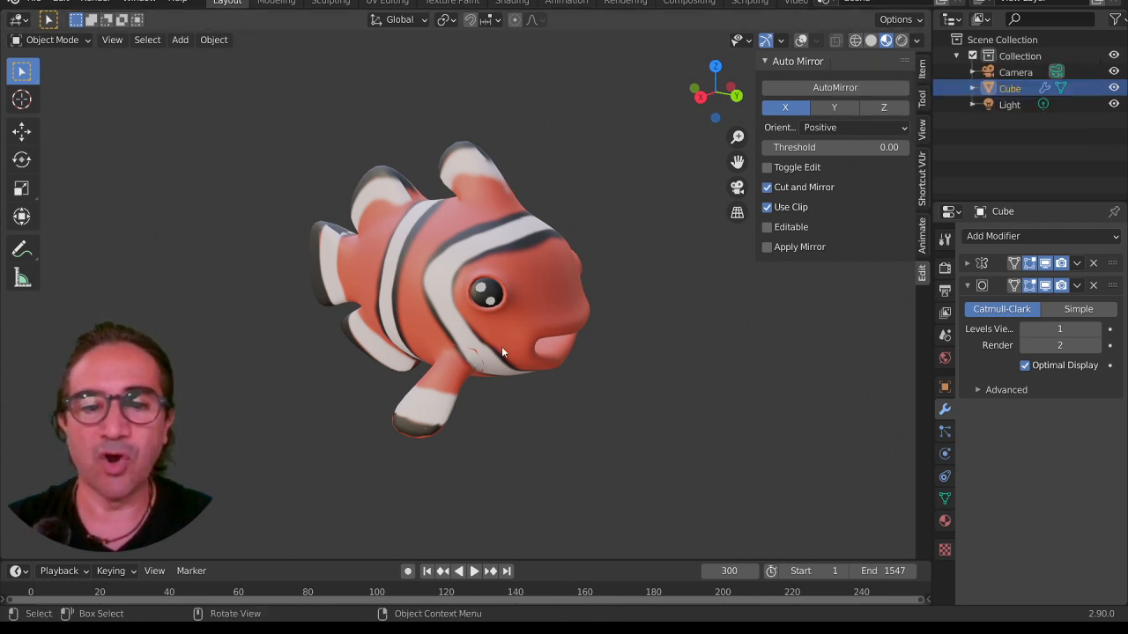
pyautogui.moveTo(501, 346)
pyautogui.mouseDown(button='middle')
pyautogui.moveTo(567, 353)
pyautogui.moveTo(513, 337)
pyautogui.moveTo(377, 356)
pyautogui.moveTo(498, 360)
pyautogui.mouseUp(button='middle')
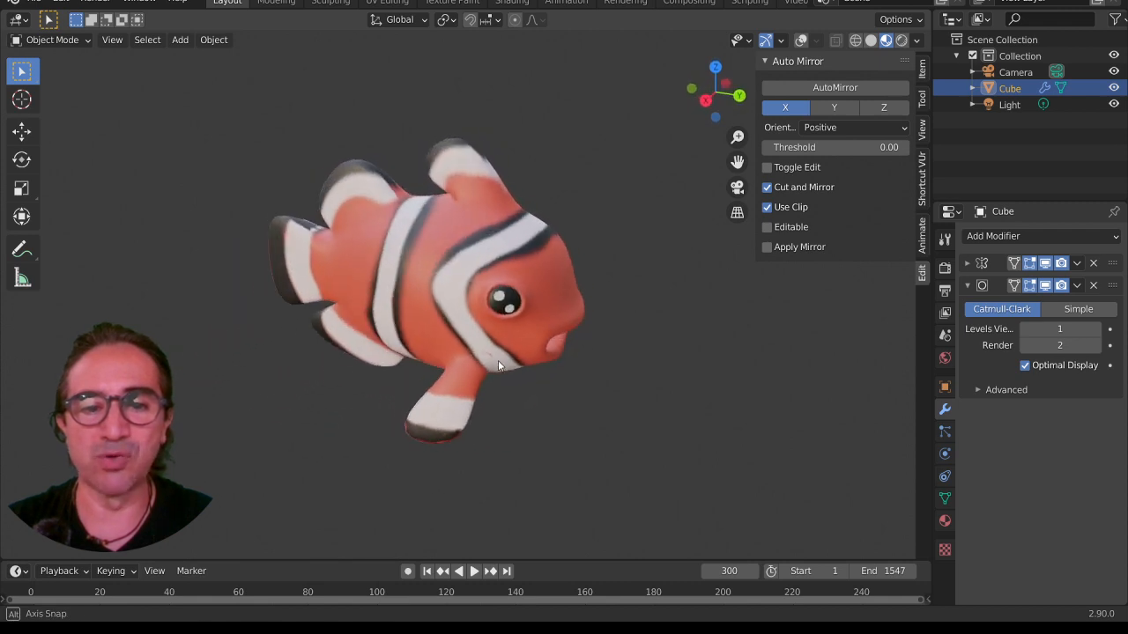
pyautogui.scroll(-2, 501, 354)
pyautogui.moveTo(587, 384); pyautogui.dragTo(567, 327, button='middle')
pyautogui.scroll(2, 527, 343)
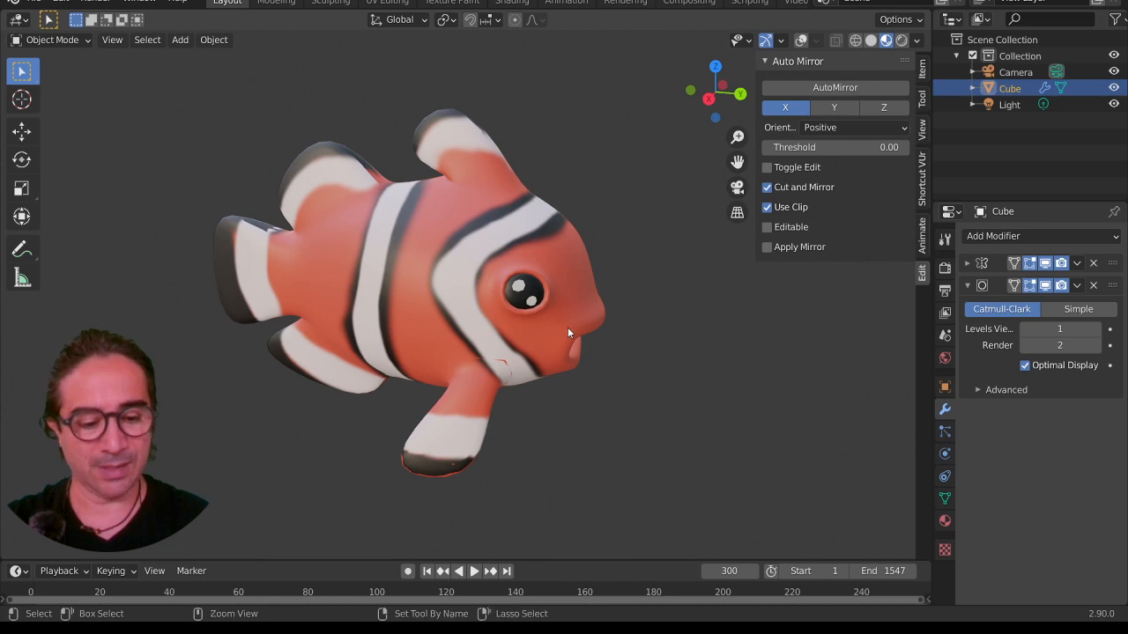
# - Save the finished clownfish file and create a new General scene with the default cube
pyautogui.hotkey('ctrl', 's')
pyautogui.click(46, 3)
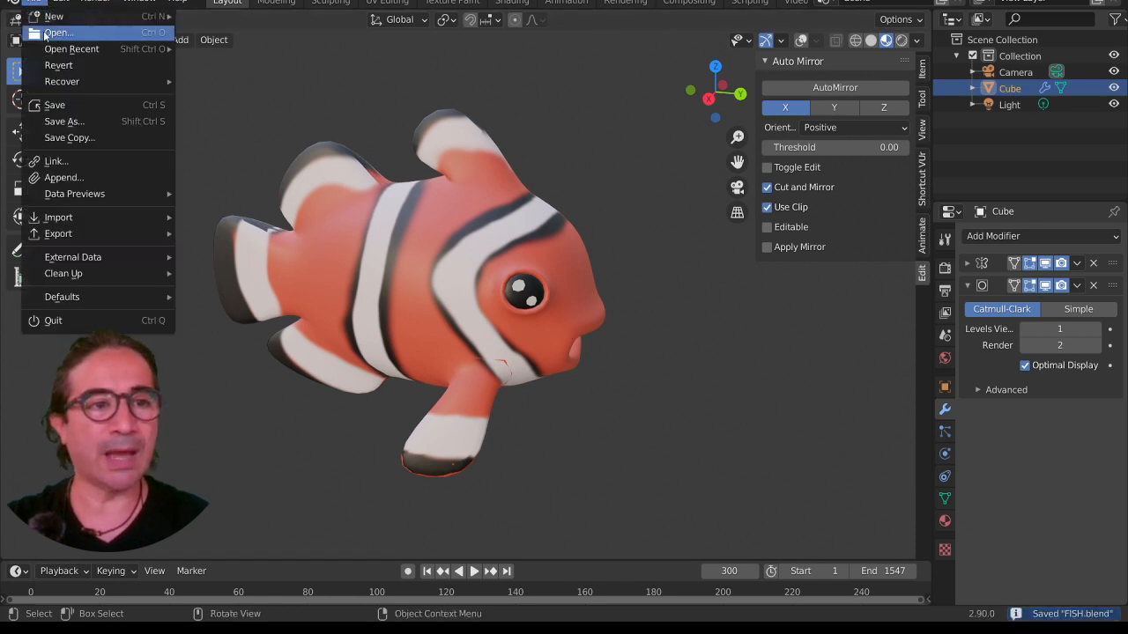
pyautogui.moveTo(60, 23)
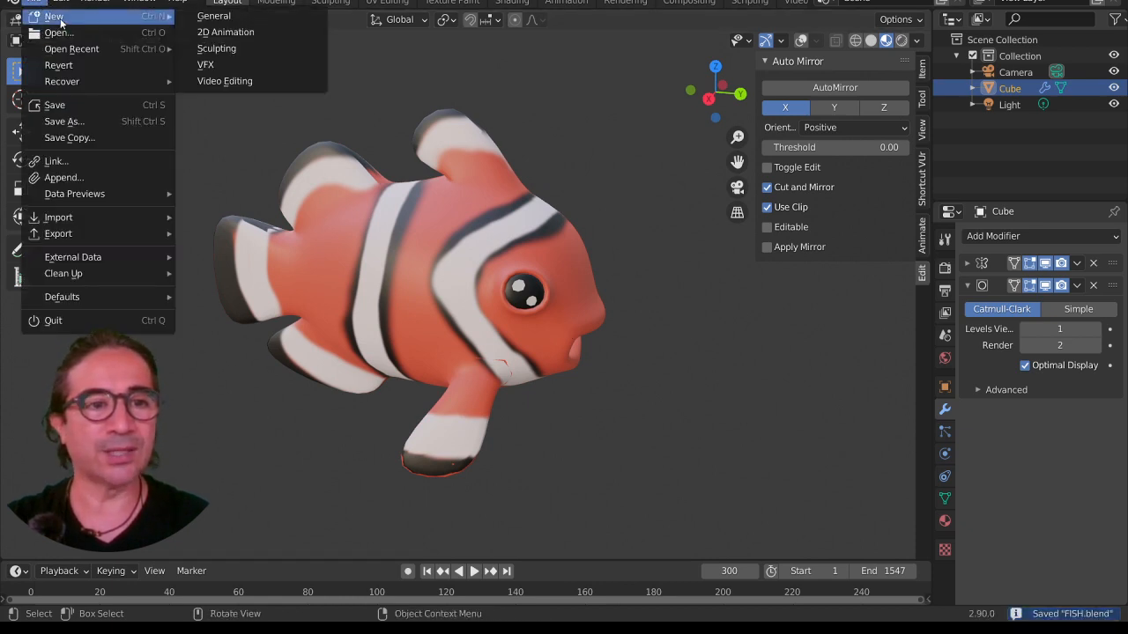
pyautogui.click(214, 16)
pyautogui.scroll(3, 550, 348)
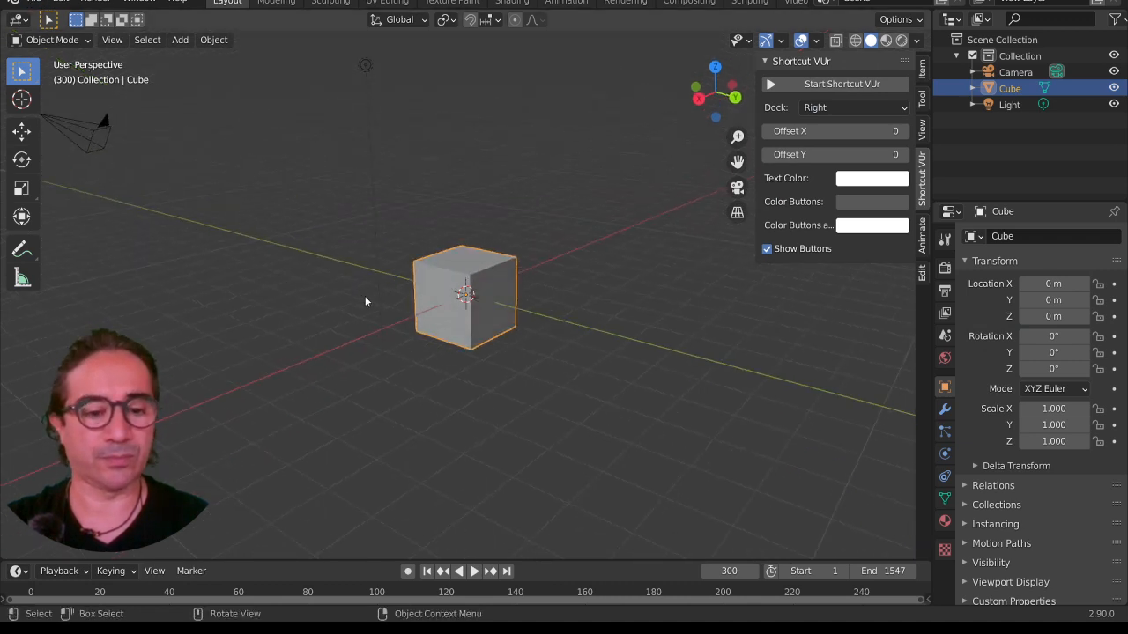
pyautogui.scroll(2, 364, 298)
pyautogui.click(33, 4)
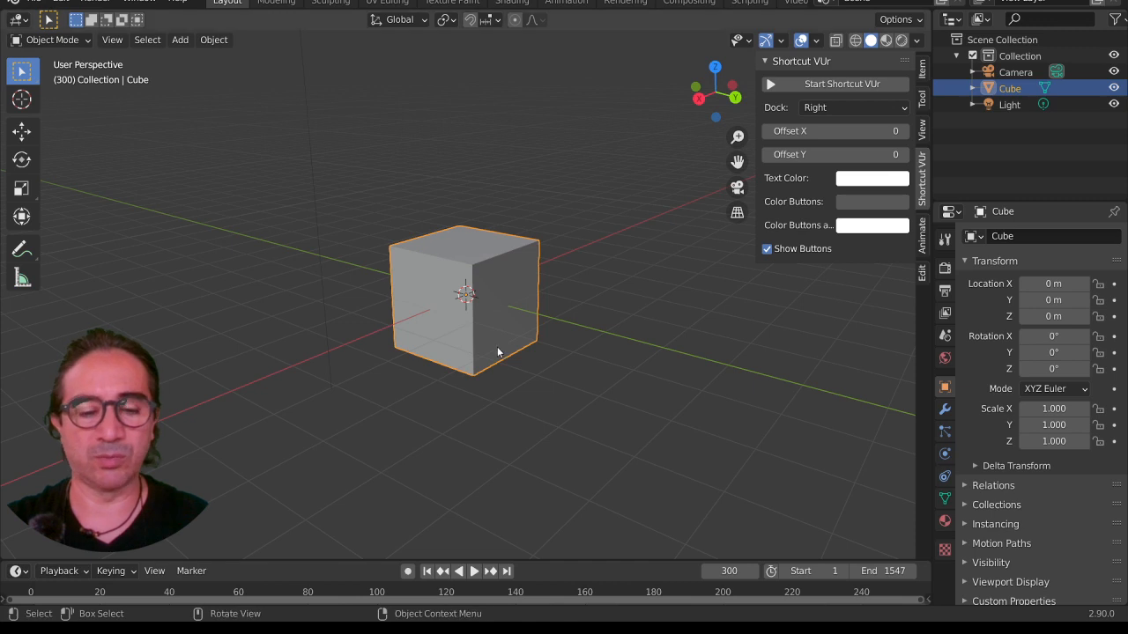
pyautogui.moveTo(497, 352); pyautogui.dragTo(531, 297, button='middle')
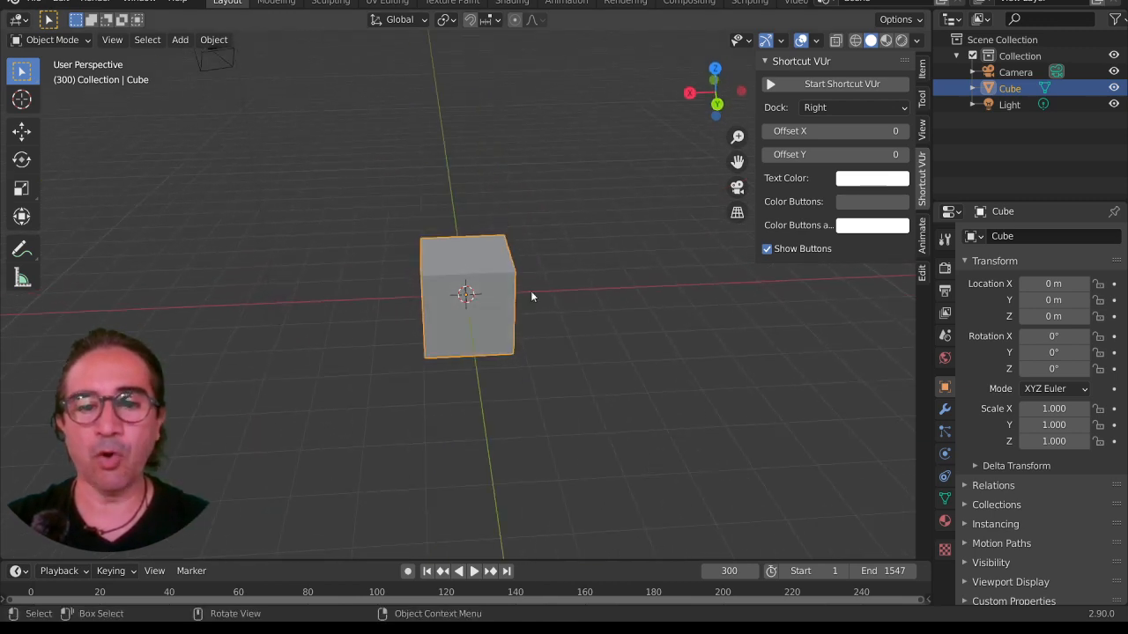
pyautogui.press('s')
pyautogui.press('x')
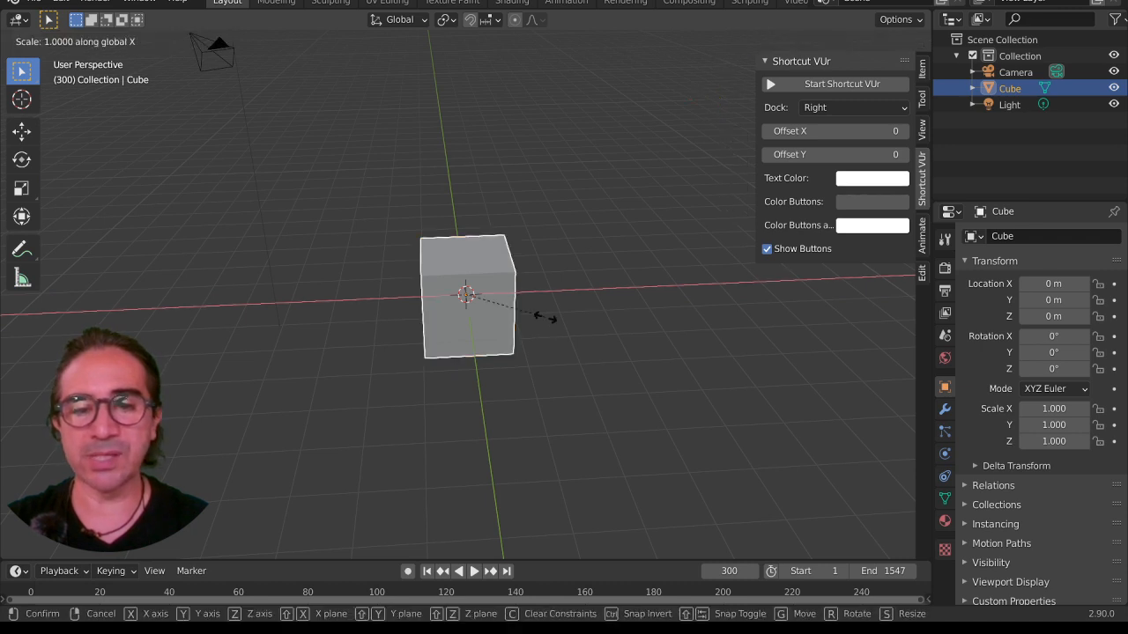
pyautogui.rightClick(599, 365)
pyautogui.moveTo(599, 365); pyautogui.dragTo(553, 415, button='middle')
pyautogui.press('s')
pyautogui.press('y')
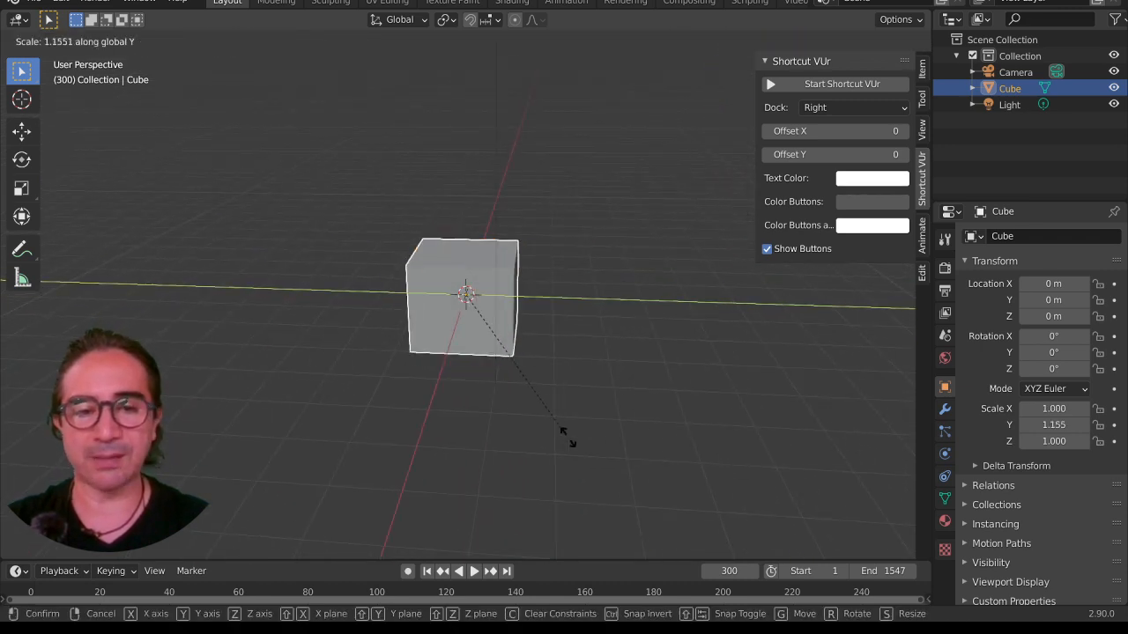
pyautogui.rightClick(439, 369)
# - Inspect the cube in the right, front and top orthographic views
pyautogui.moveTo(439, 364); pyautogui.dragTo(572, 340, button='middle')
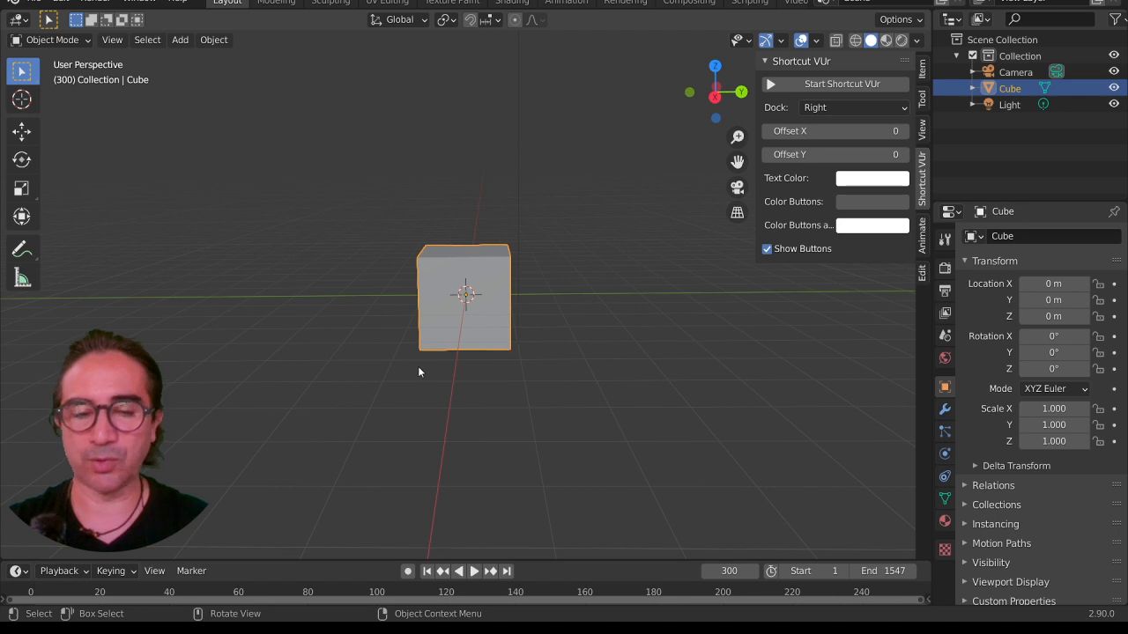
pyautogui.press('KP_3')
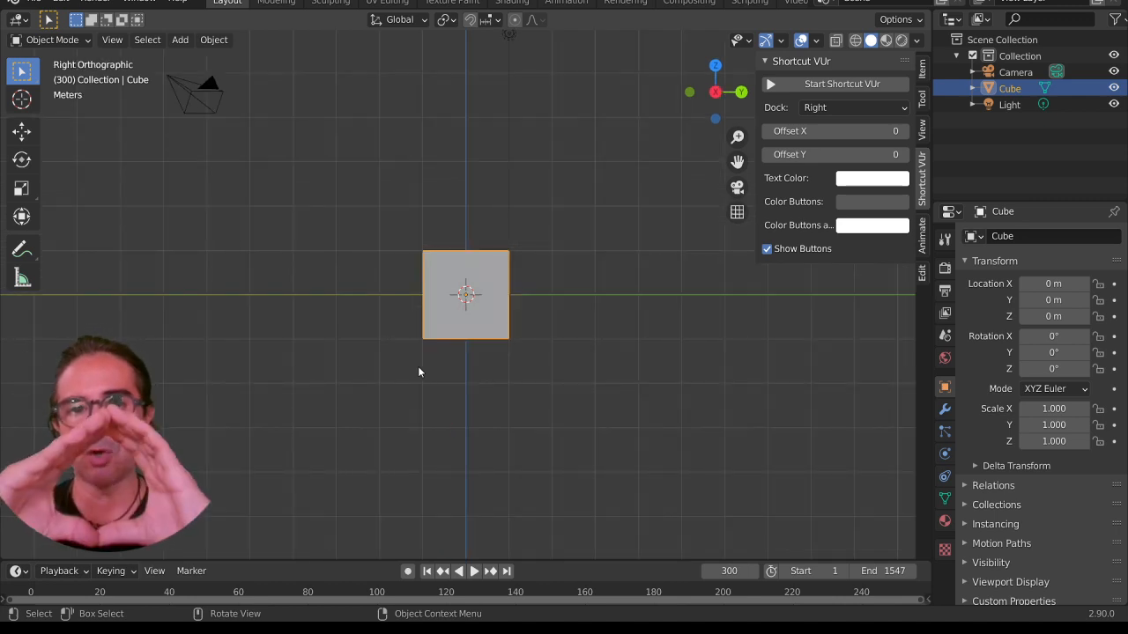
pyautogui.press('KP_1')
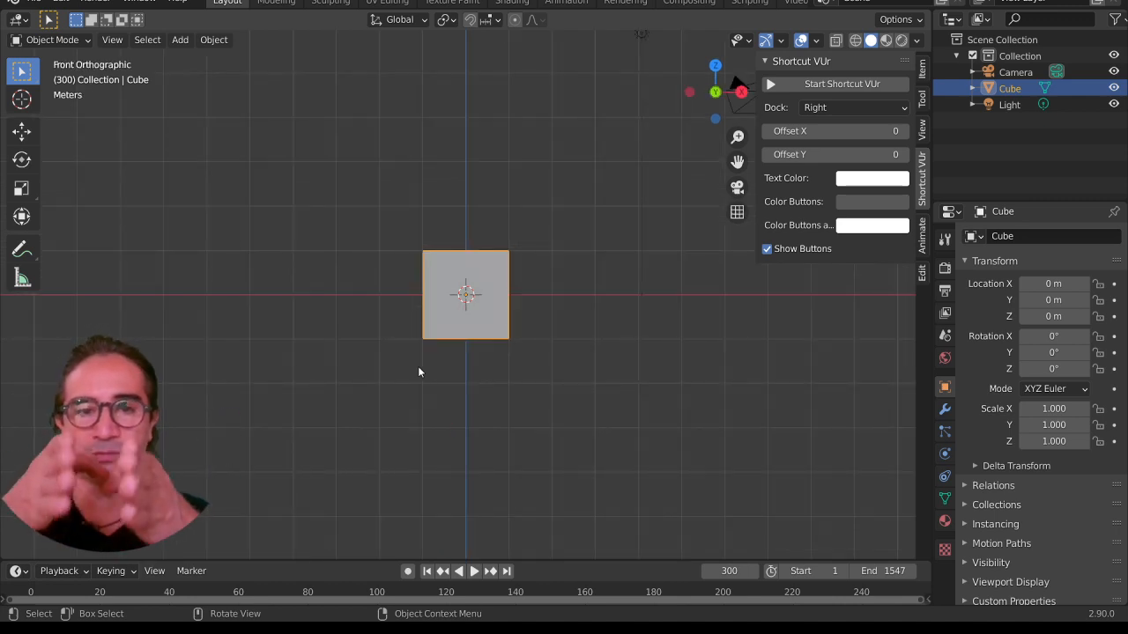
pyautogui.press('KP_7')
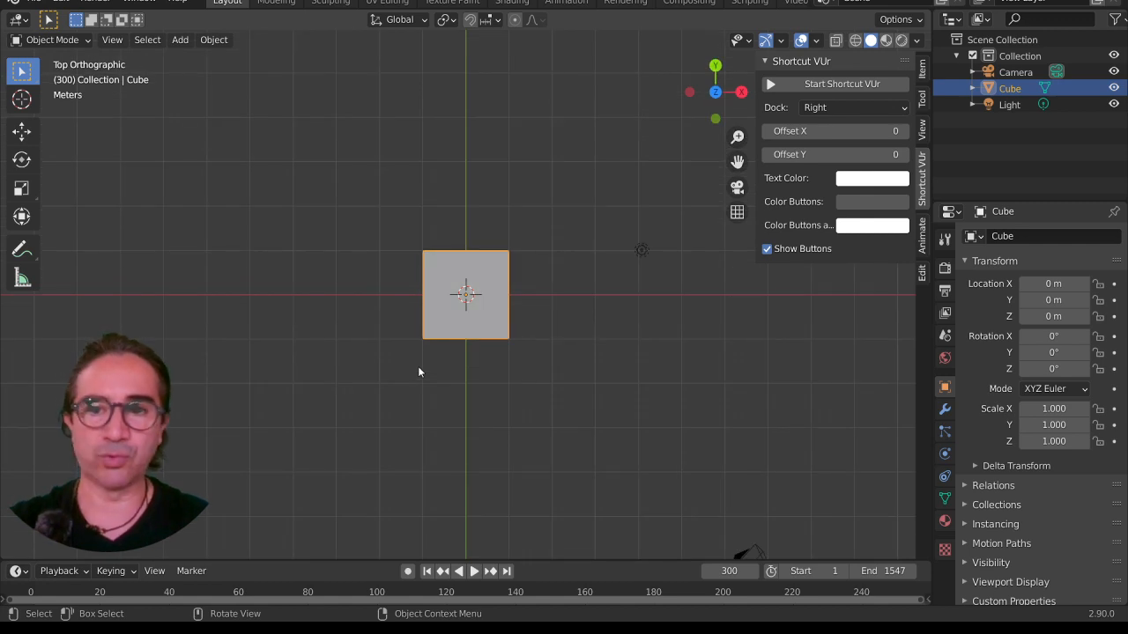
# - Start the Shortcut VUr input display, set its offset to X 445 and Y 544, and collapse its settings
pyautogui.click(863, 83)
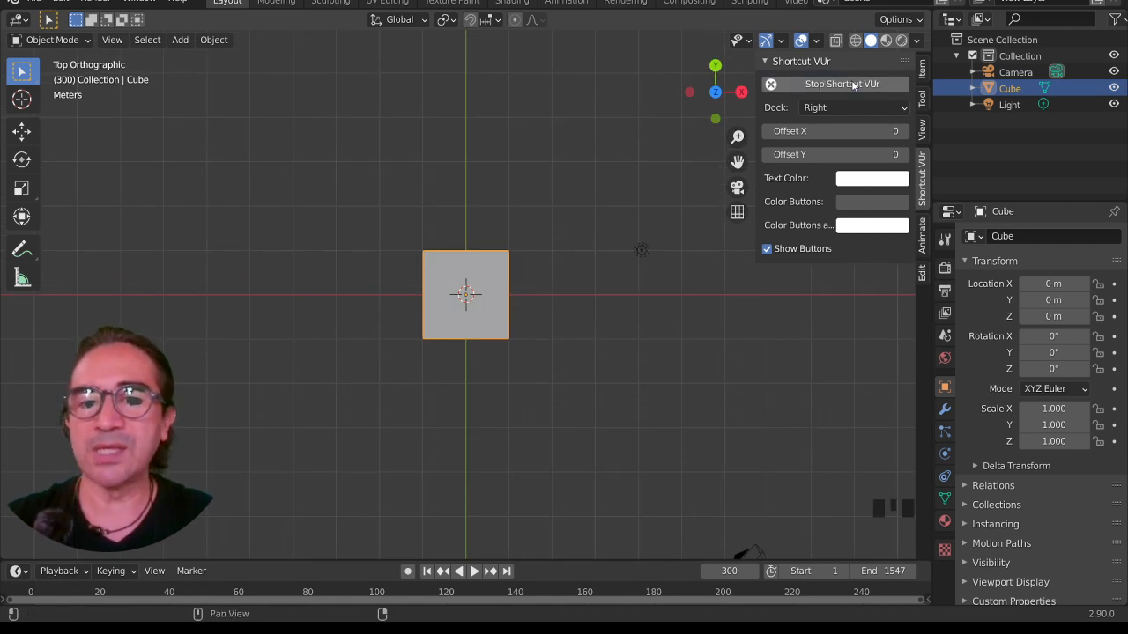
pyautogui.moveTo(836, 153); pyautogui.dragTo(898, 153)
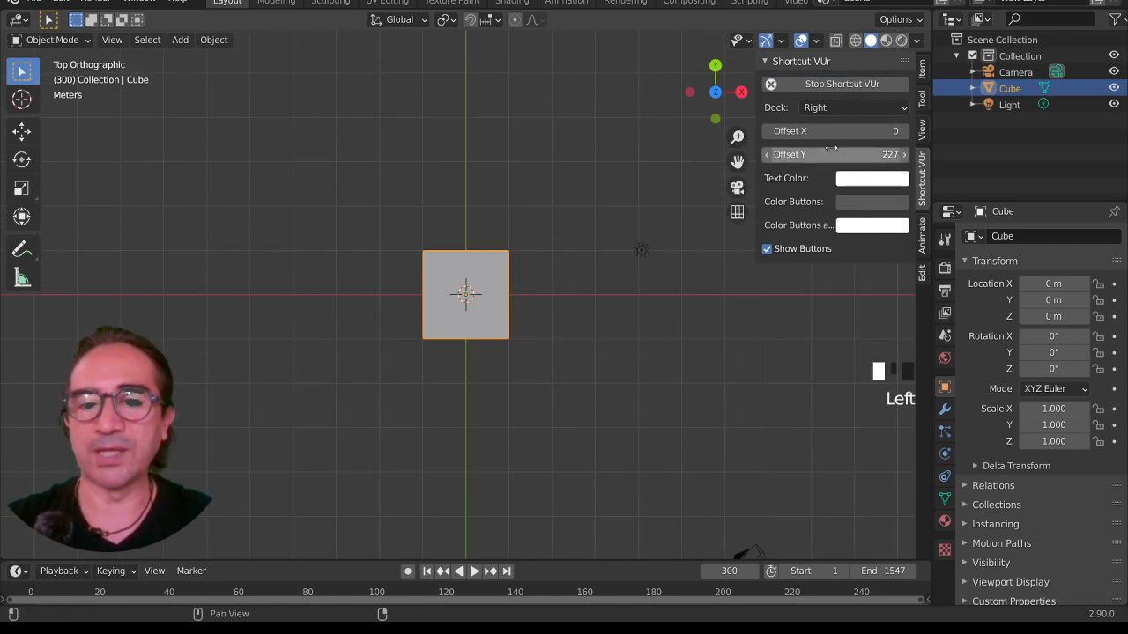
pyautogui.moveTo(836, 131); pyautogui.dragTo(925, 130)
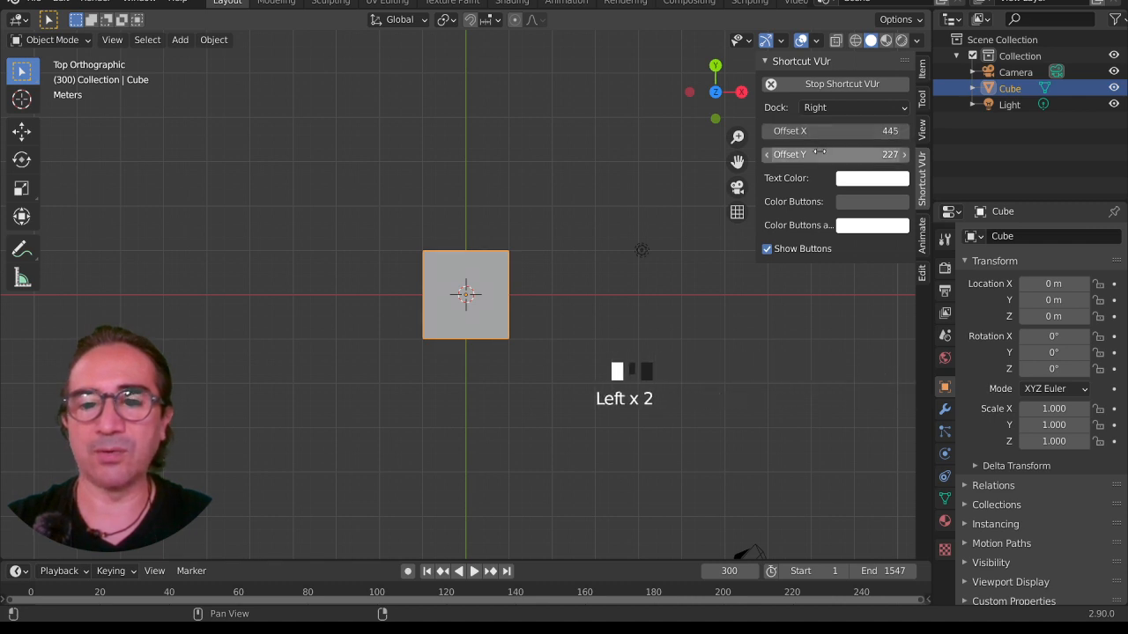
pyautogui.moveTo(836, 154); pyautogui.dragTo(907, 154)
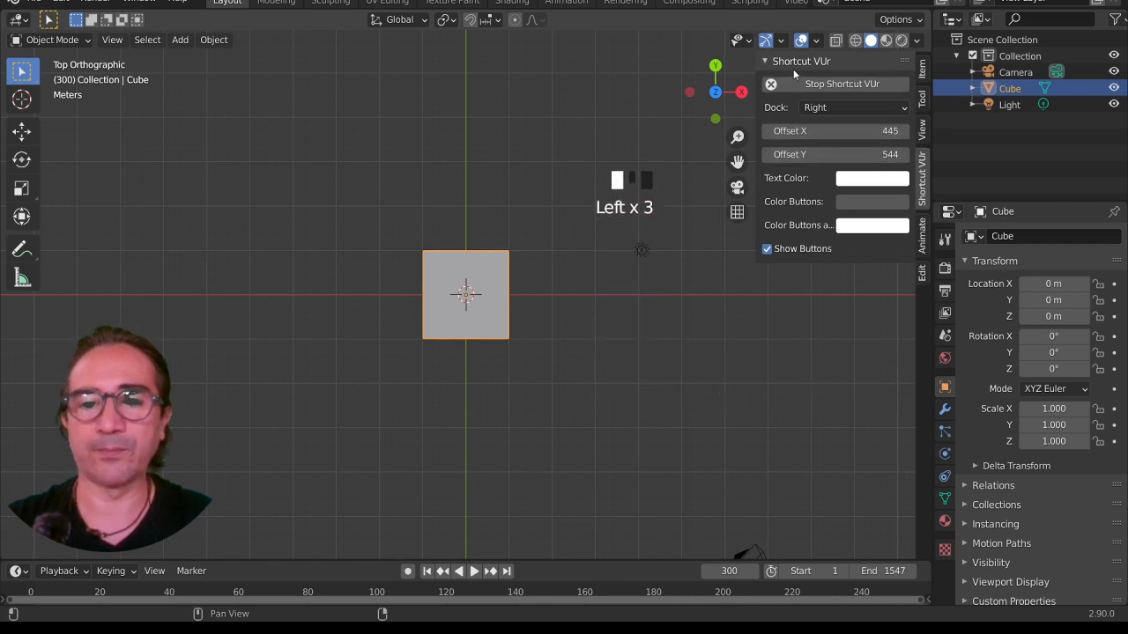
pyautogui.click(765, 62)
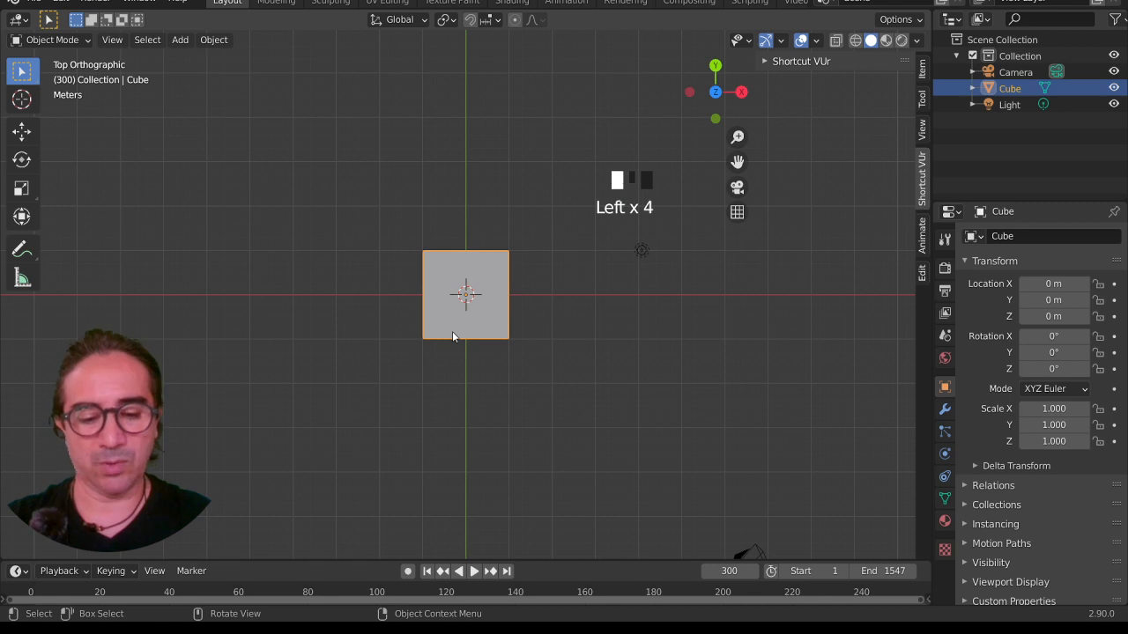
# - Hide the 3D viewport's sidebar, toolbar and navigation gizmos
pyautogui.press('n')
pyautogui.press('t')
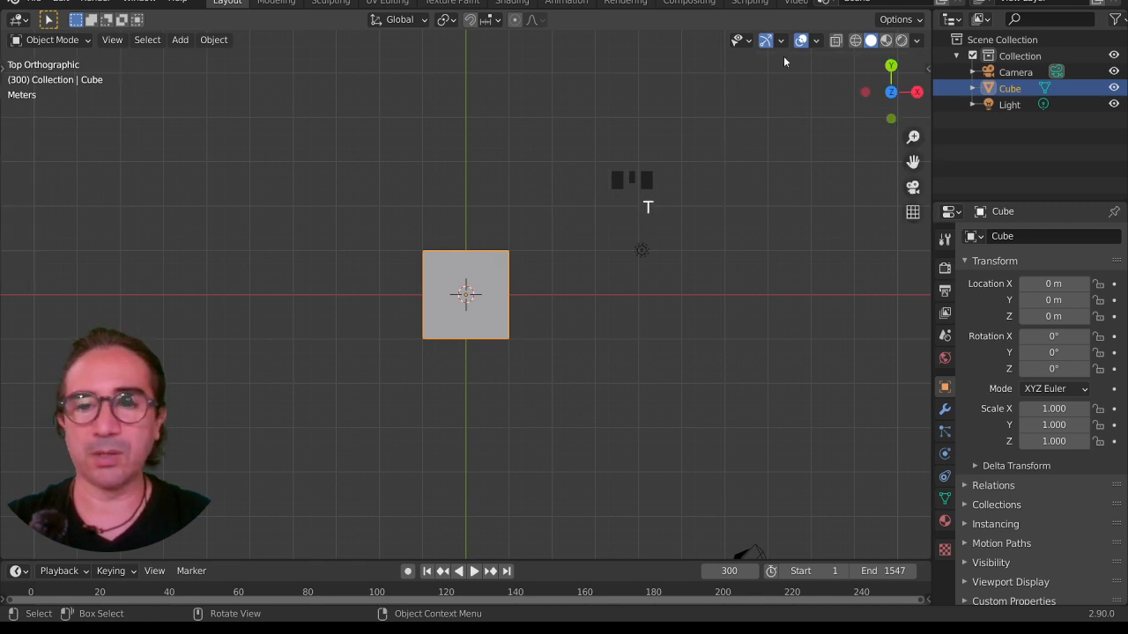
pyautogui.click(510, 344)
pyautogui.scroll(1, 485, 332)
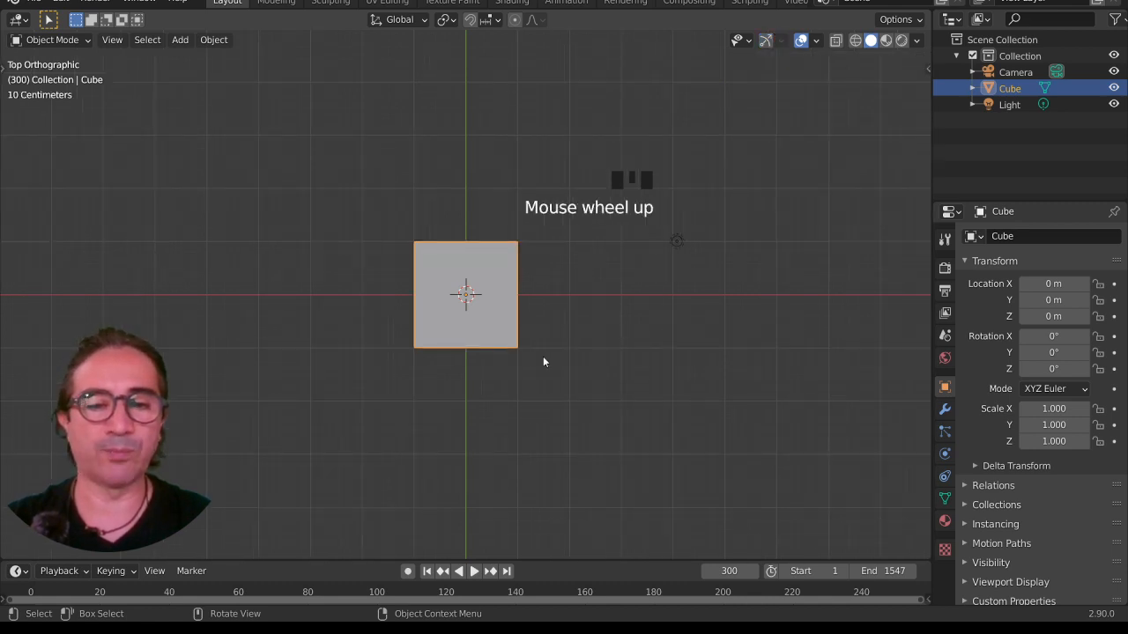
pyautogui.moveTo(542, 356); pyautogui.dragTo(457, 352, button='middle')
pyautogui.press('KP_3')
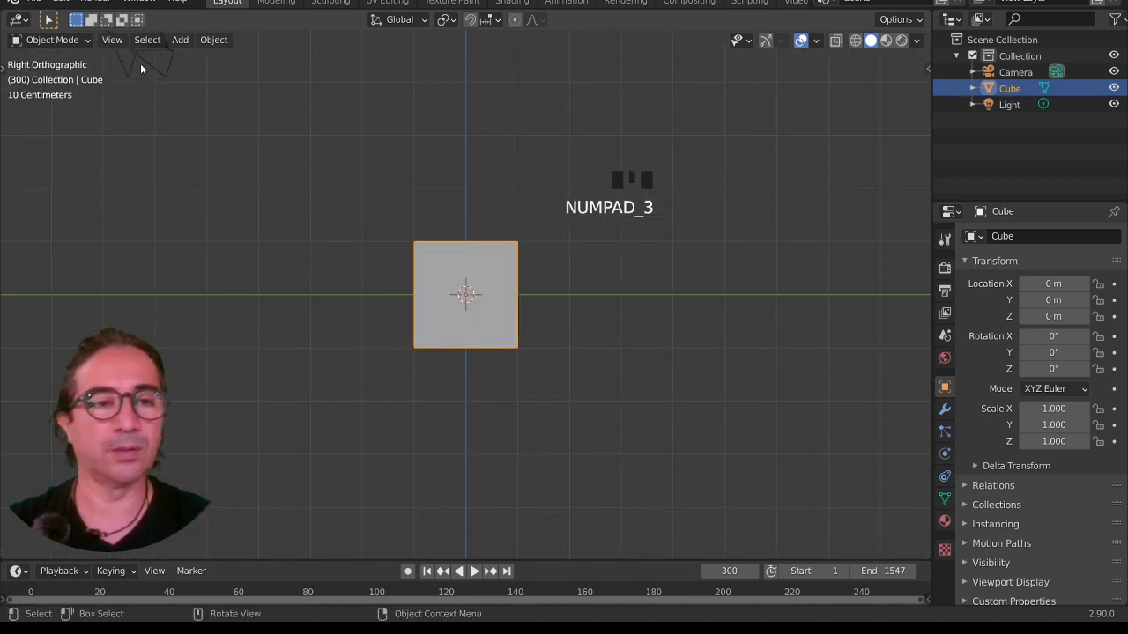
pyautogui.click(62, 40)
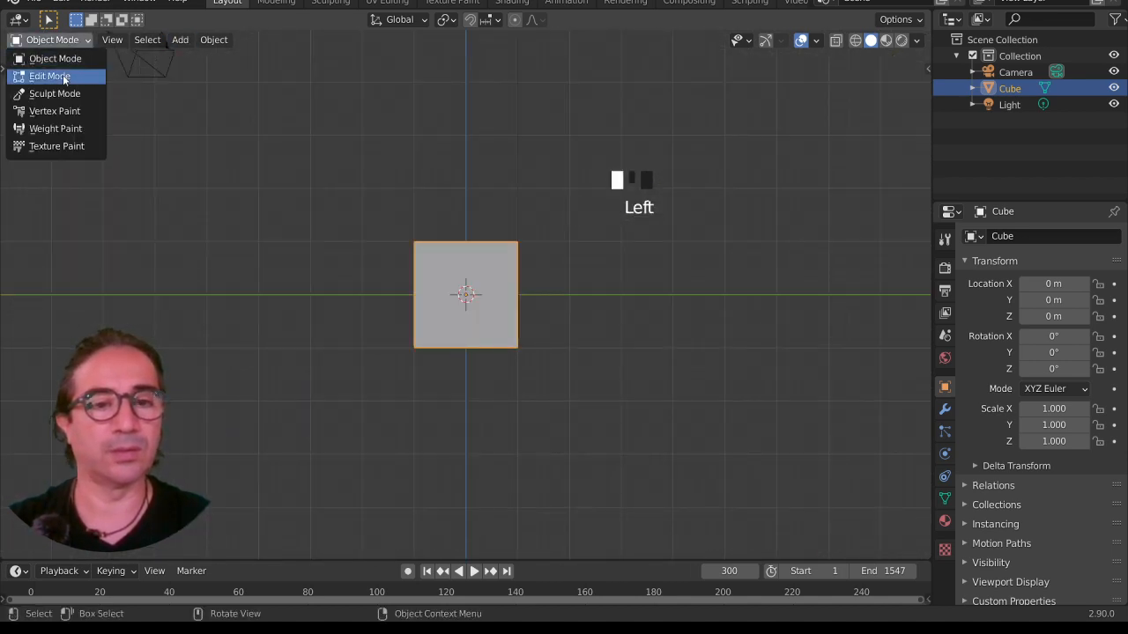
pyautogui.click(63, 78)
pyautogui.moveTo(445, 179); pyautogui.dragTo(504, 225, button='middle')
pyautogui.click(40, 40)
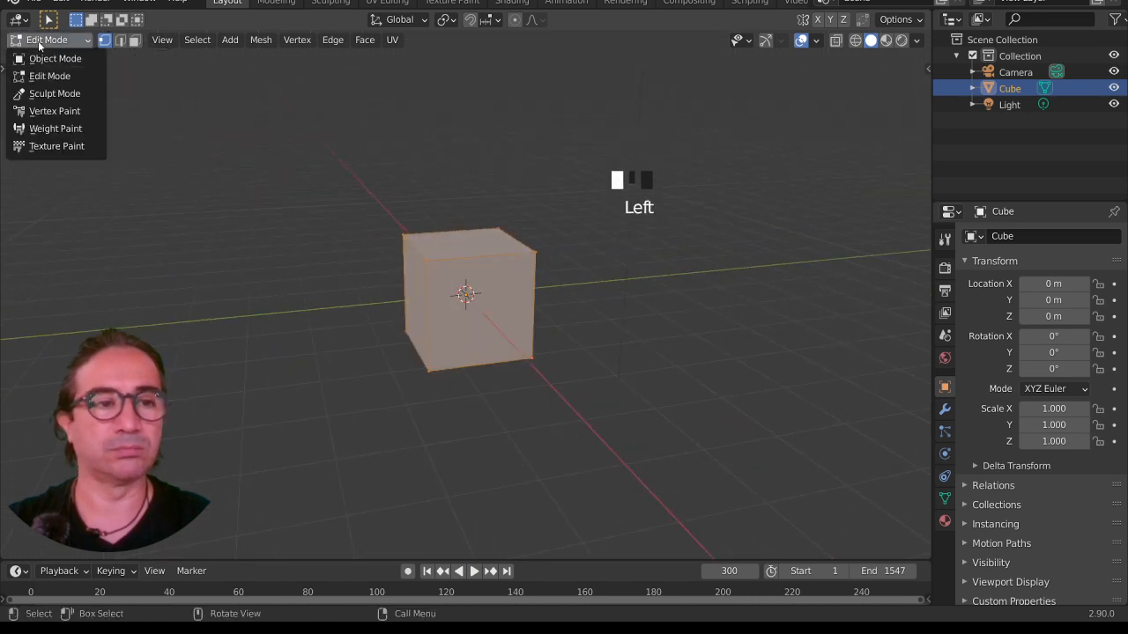
pyautogui.click(55, 59)
# - Add a Subdivision Surface modifier to the cube with 2 viewport levels and apply it
pyautogui.click(944, 408)
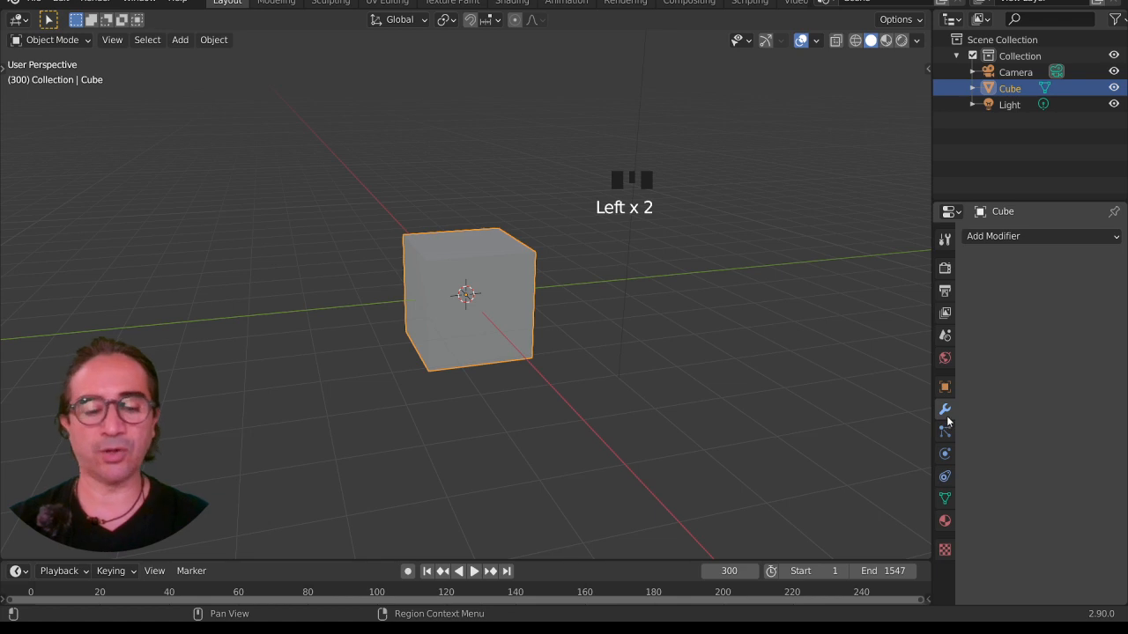
pyautogui.click(1010, 237)
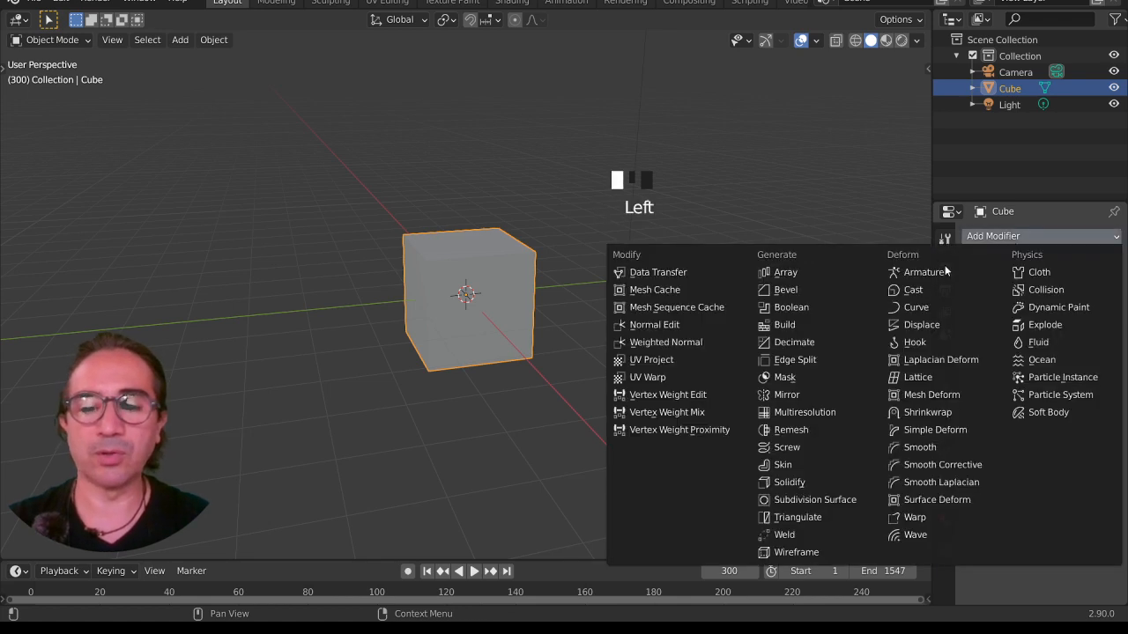
pyautogui.click(845, 500)
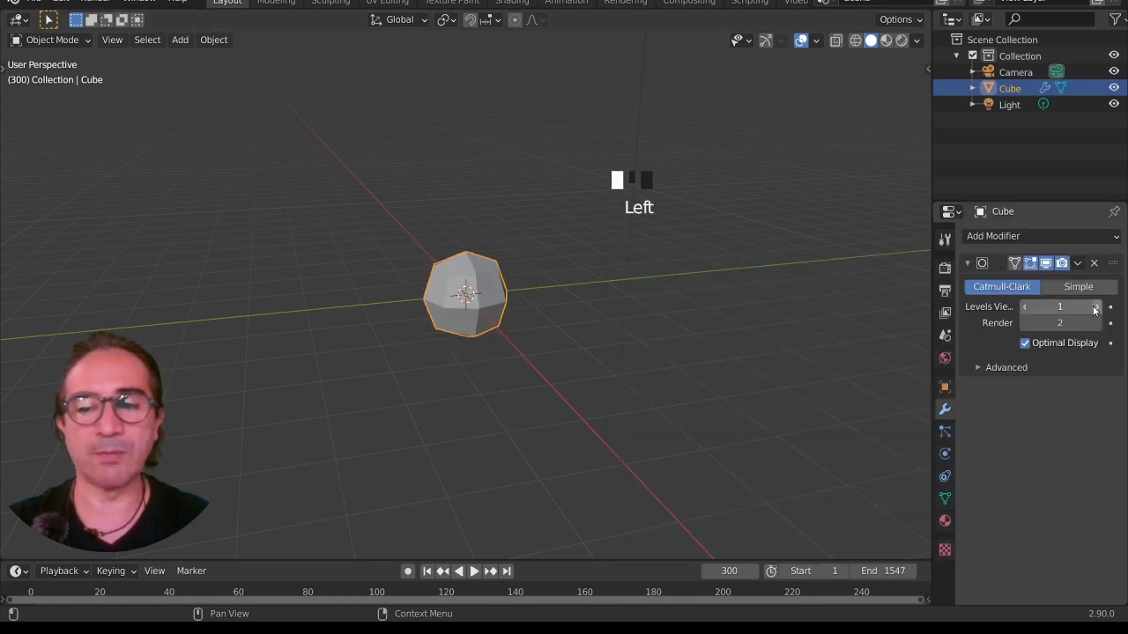
pyautogui.click(1095, 306)
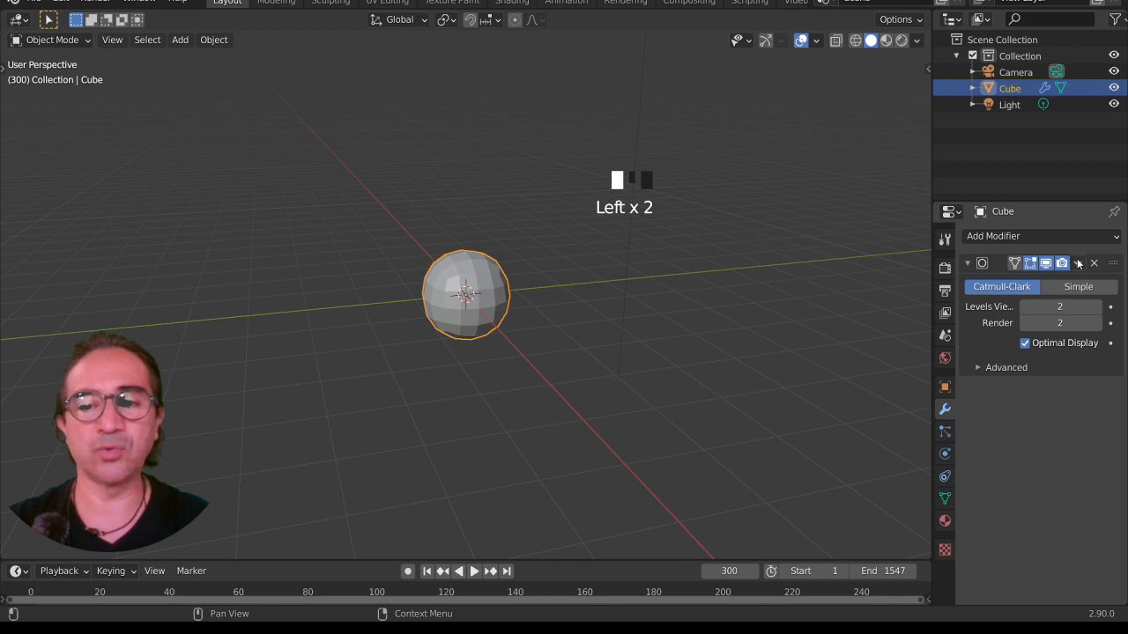
pyautogui.click(1078, 263)
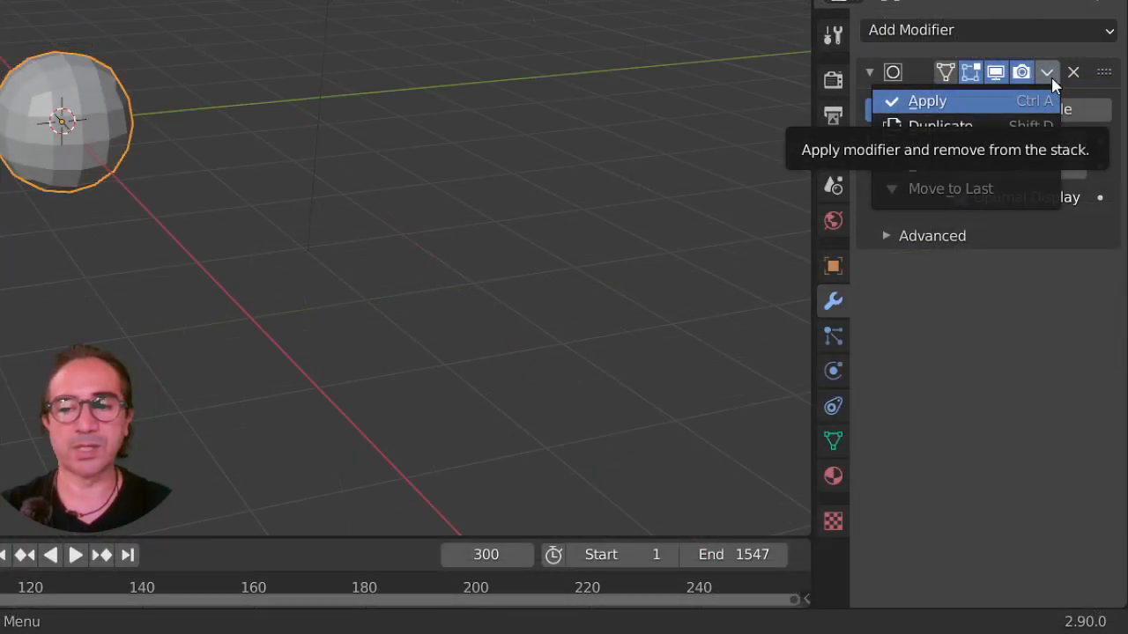
pyautogui.click(930, 102)
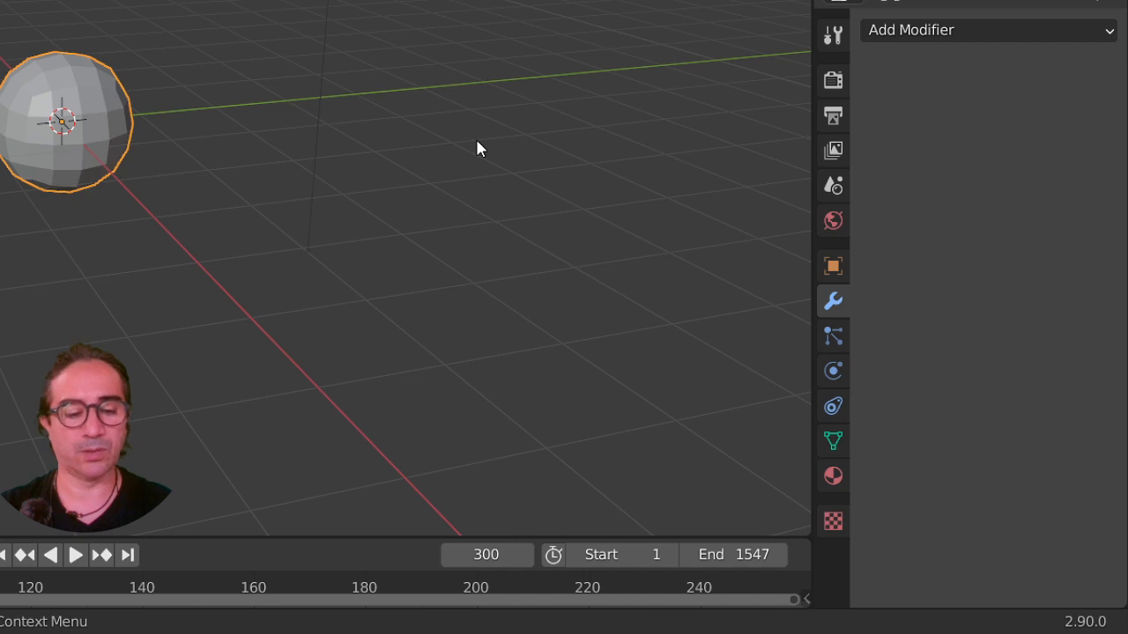
# - Enter Edit Mode and select three vertically aligned neighbouring vertices on the negative Y side of the rounded mesh
pyautogui.scroll(2, 47, 222)
pyautogui.moveTo(57, 208); pyautogui.dragTo(126, 217, button='middle')
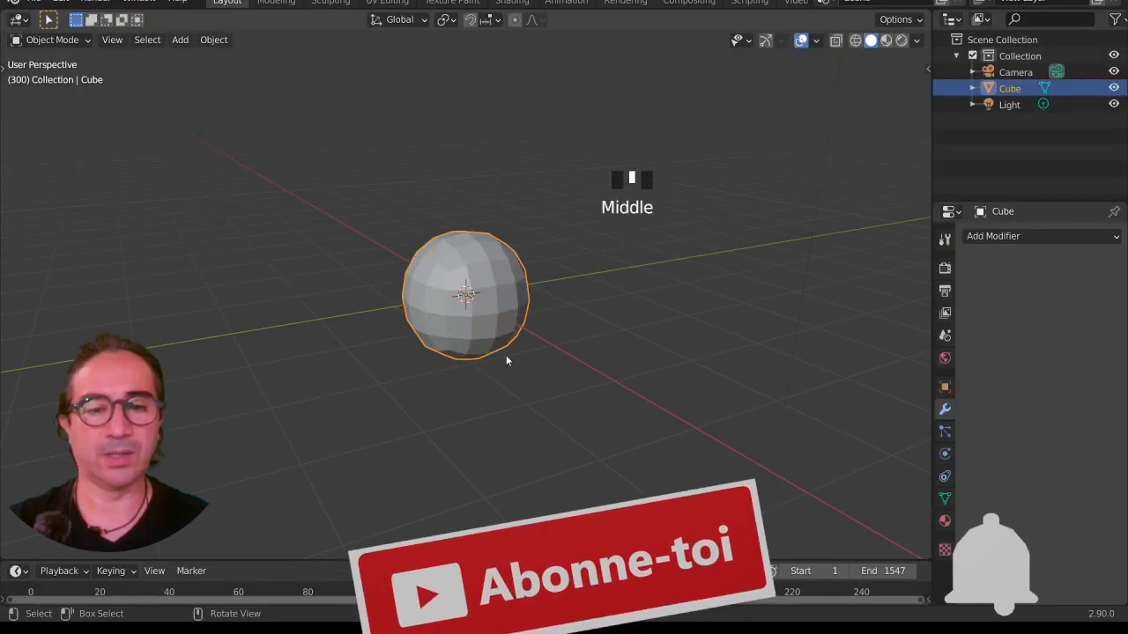
pyautogui.moveTo(506, 360); pyautogui.dragTo(481, 377, button='middle')
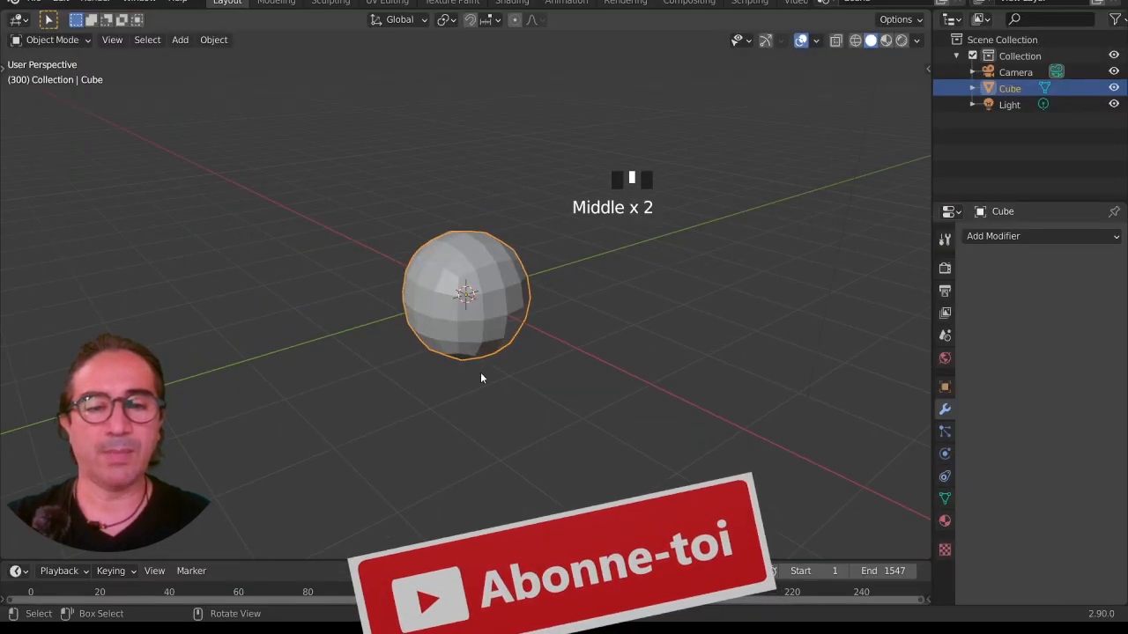
pyautogui.click(58, 41)
pyautogui.click(48, 76)
pyautogui.moveTo(319, 248); pyautogui.dragTo(403, 309, button='middle')
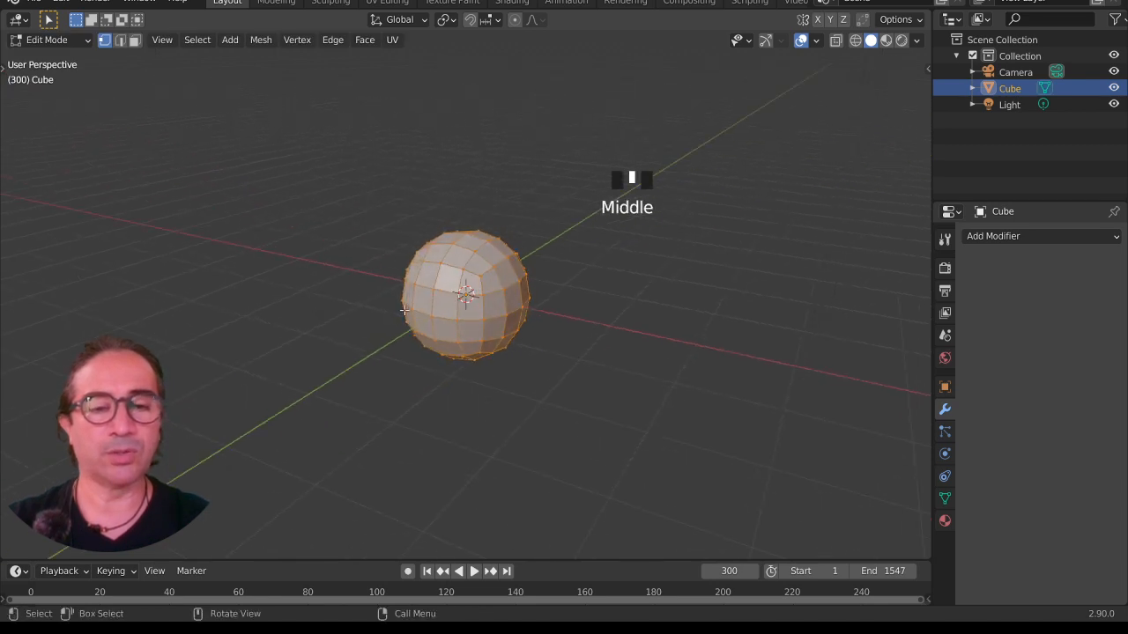
pyautogui.click(432, 314)
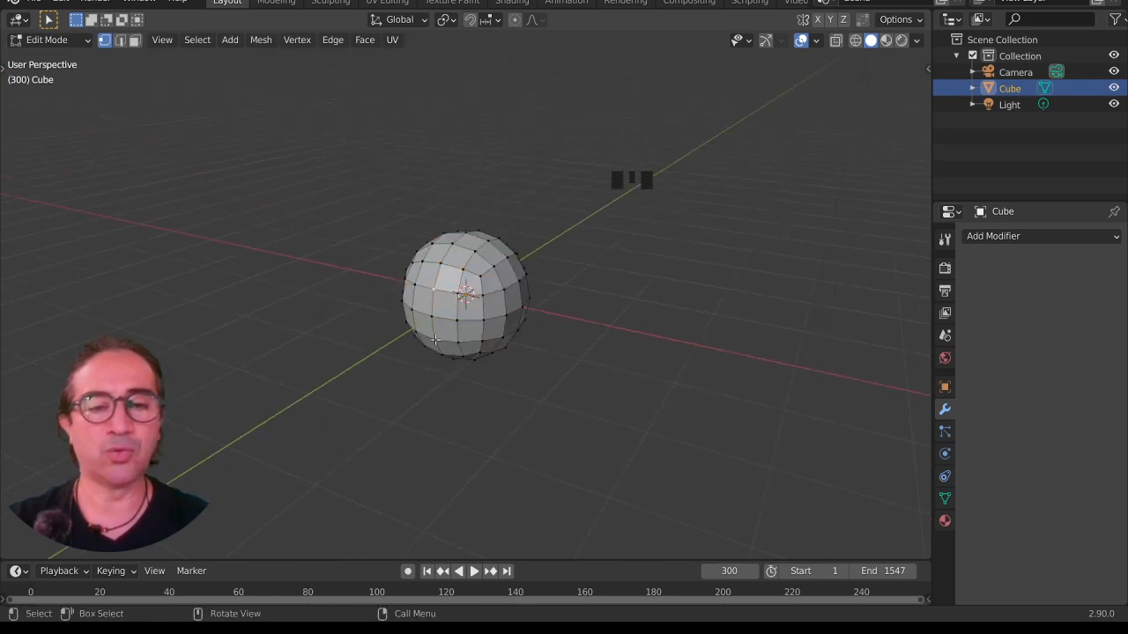
pyautogui.keyDown('shift'); pyautogui.click(432, 336); pyautogui.keyUp('shift')
pyautogui.keyDown('shift'); pyautogui.click(432, 315); pyautogui.keyUp('shift')
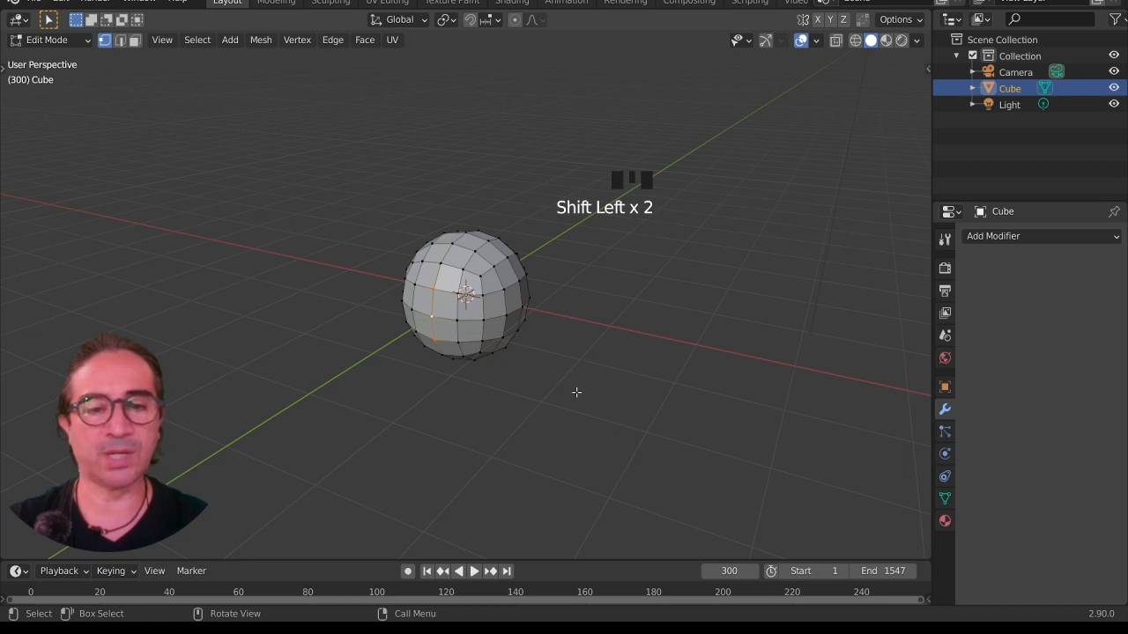
pyautogui.moveTo(576, 392); pyautogui.dragTo(549, 380, button='middle')
pyautogui.press('g')
pyautogui.press('y')
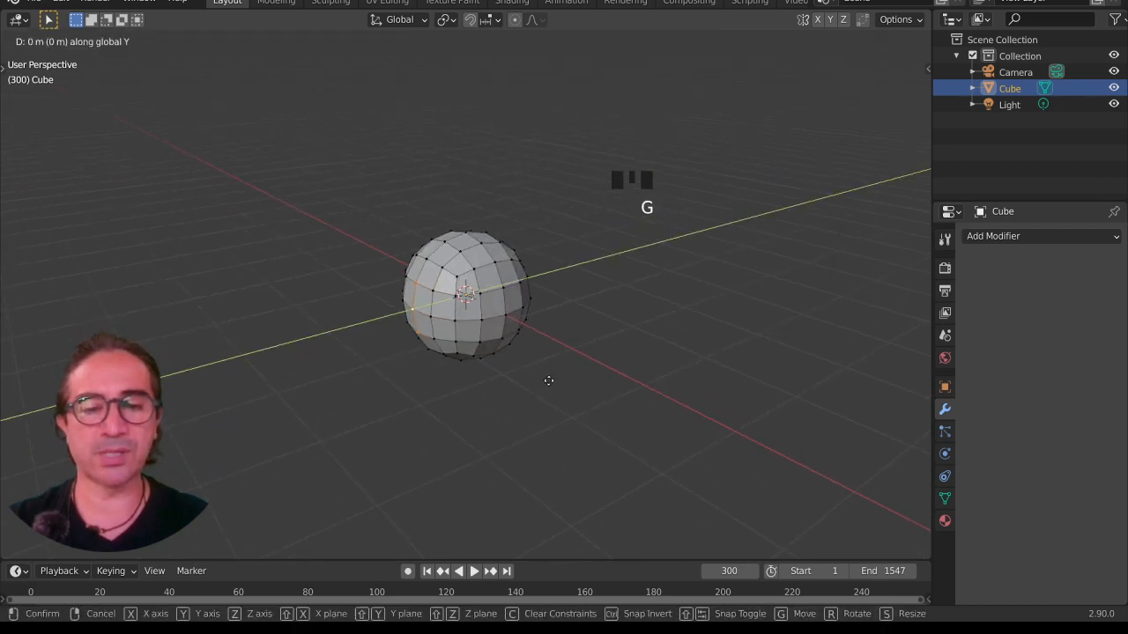
pyautogui.rightClick(534, 386)
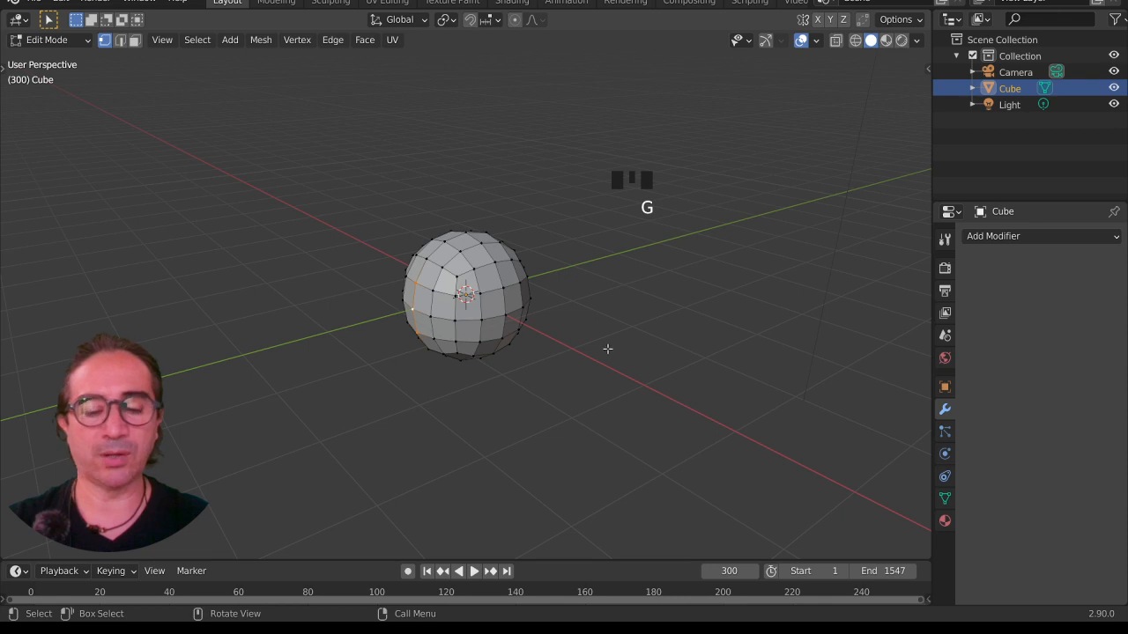
pyautogui.press('g')
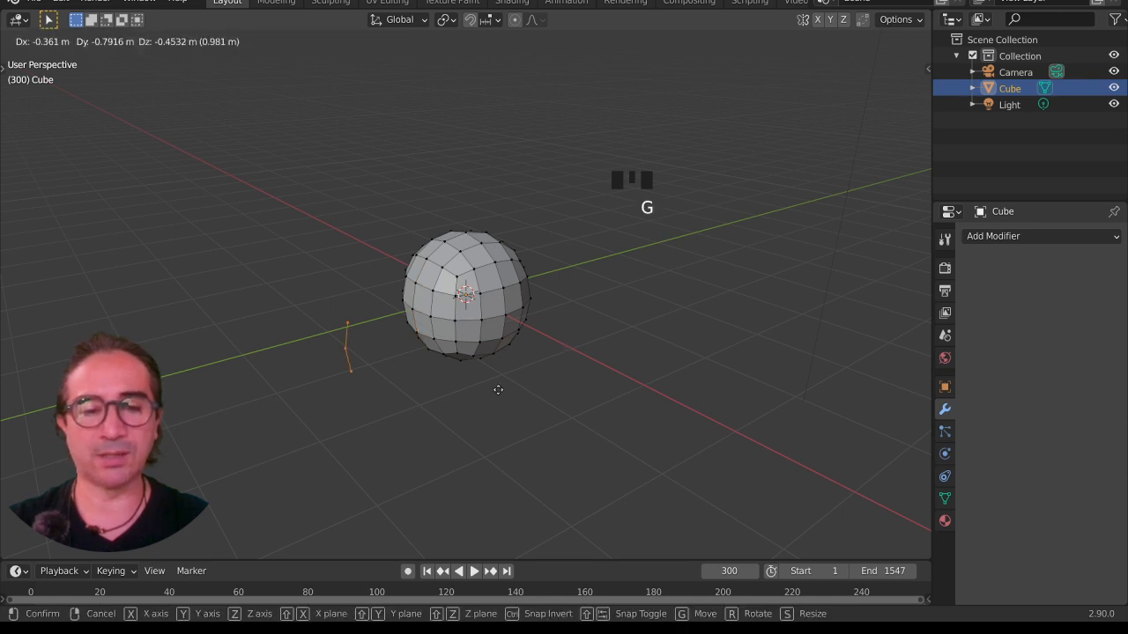
pyautogui.click(497, 382)
pyautogui.hotkey('ctrl', 'z')
pyautogui.hotkey('ctrl', 'z')
pyautogui.hotkey('ctrl', 'z')
pyautogui.press('g')
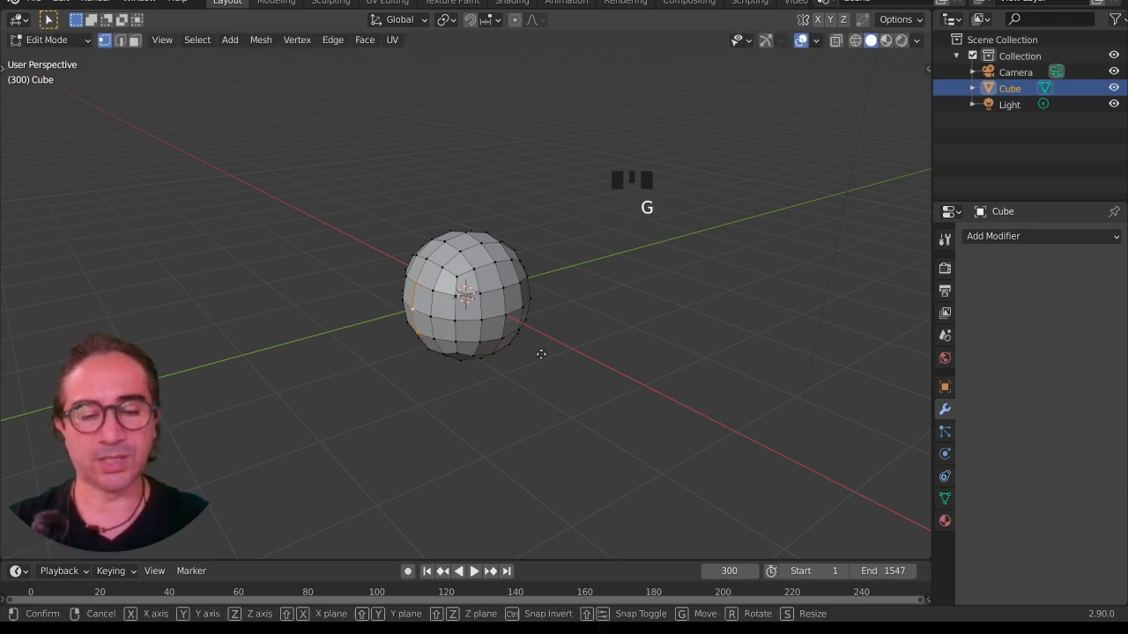
pyautogui.press('y')
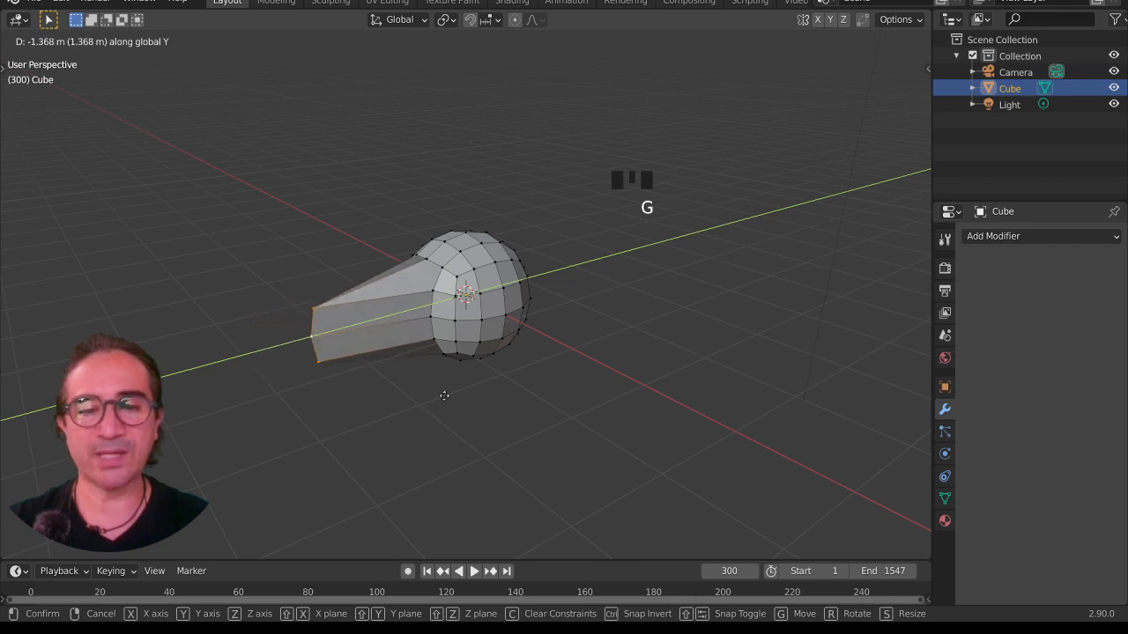
pyautogui.press('Escape')
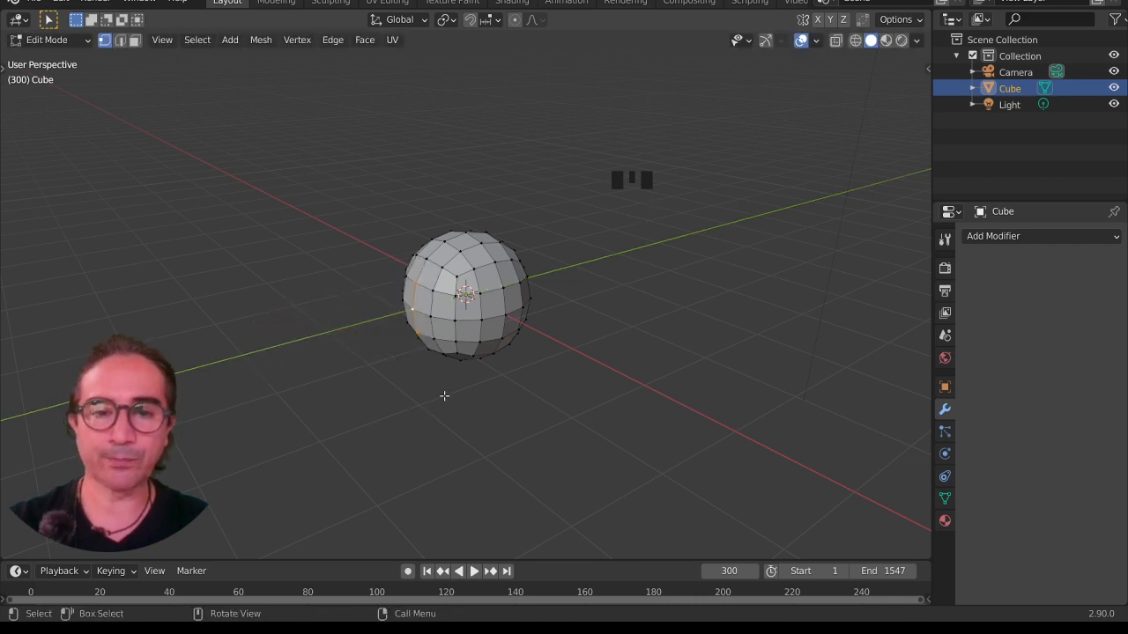
pyautogui.press('Escape')
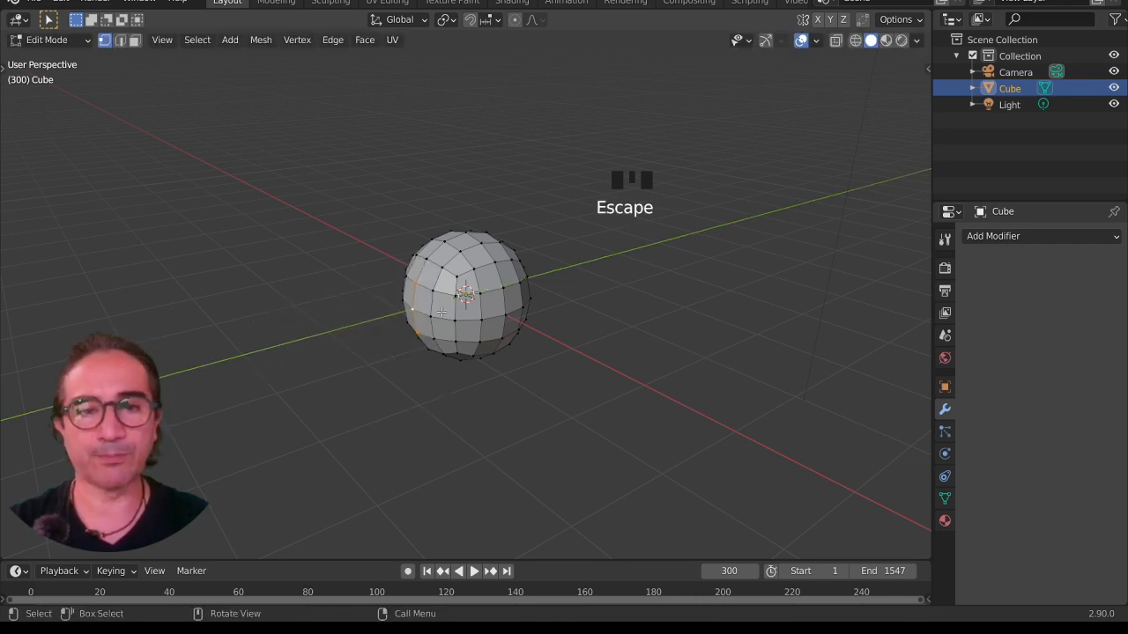
# - Turn on proportional editing and pull the three selected vertices outward along negative Y with smooth falloff and proportional size 1.33
pyautogui.click(516, 19)
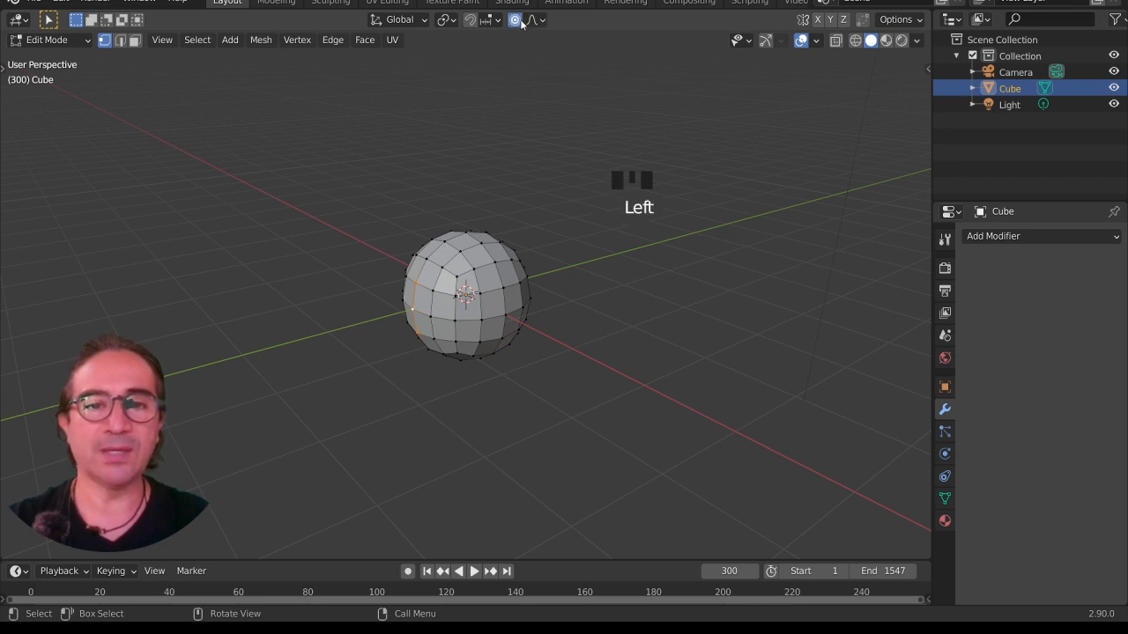
pyautogui.click(532, 20)
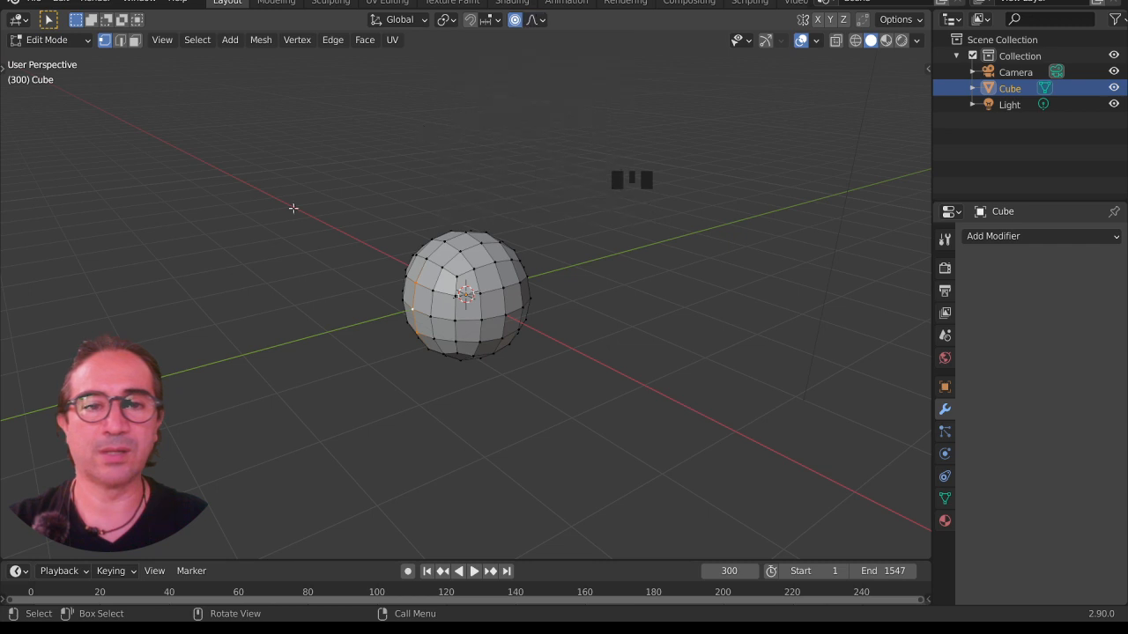
pyautogui.press('o')
pyautogui.press('o')
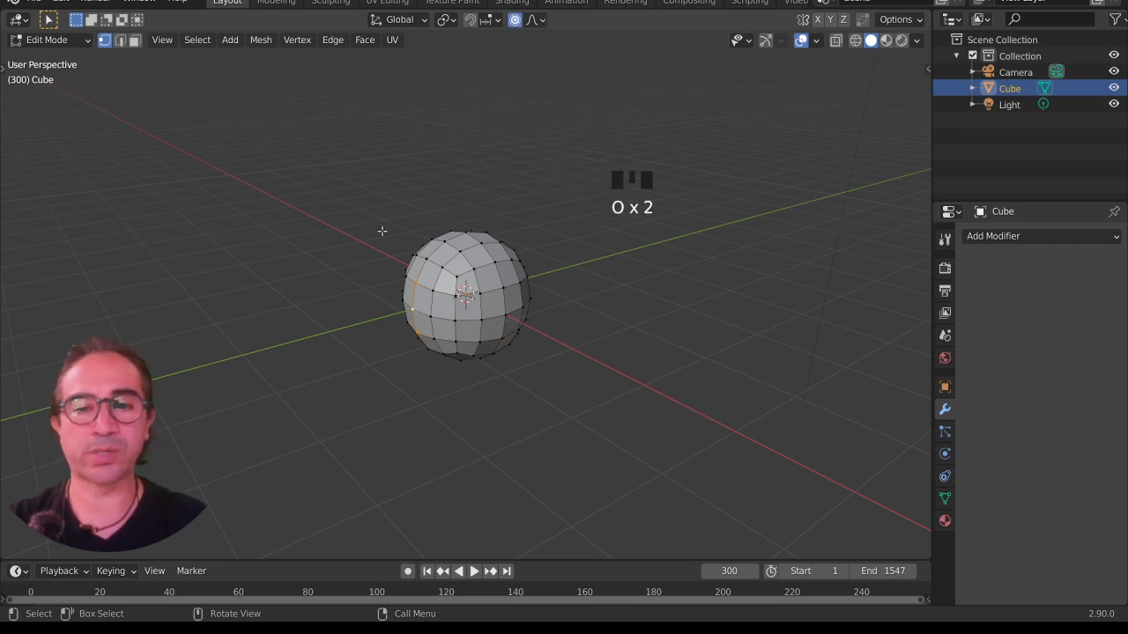
pyautogui.press('g')
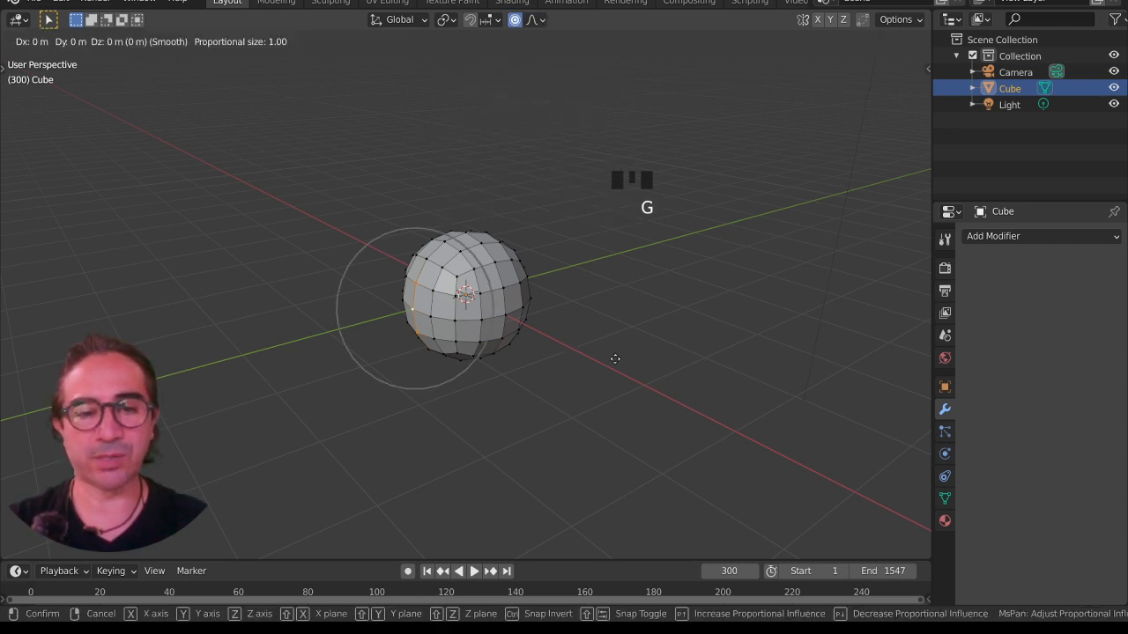
pyautogui.press('y')
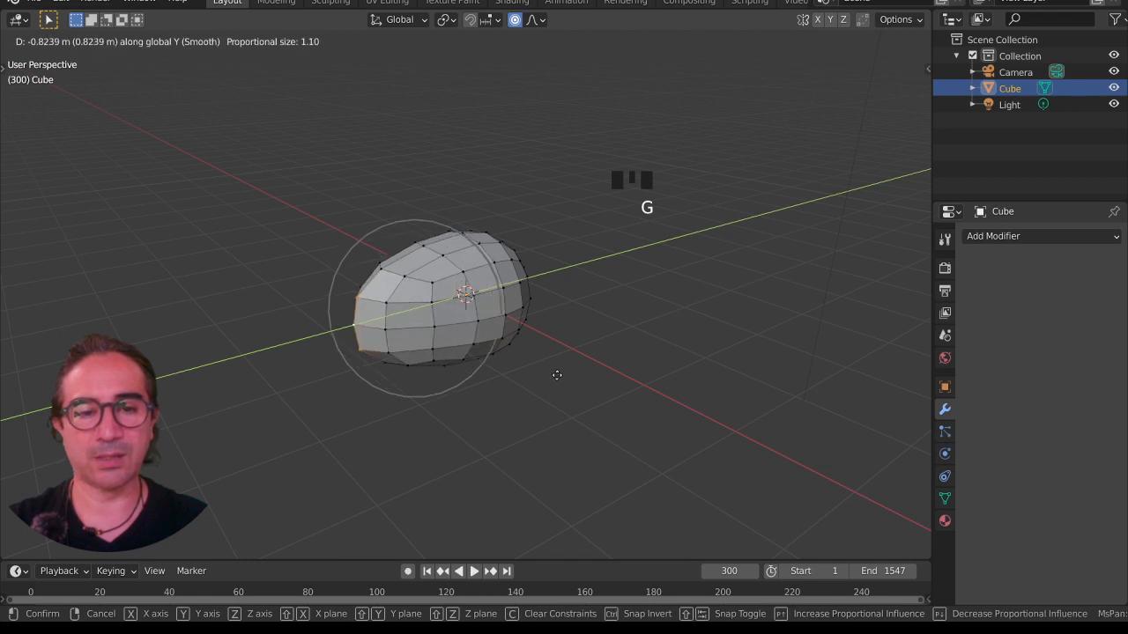
pyautogui.scroll(-3, 557, 375)
pyautogui.click(542, 377)
# - Taper the pulled-out tail end by scaling its three vertices down along Z, and scale them along X, with proportional editing
pyautogui.moveTo(533, 370); pyautogui.dragTo(499, 328, button='middle')
pyautogui.press('s')
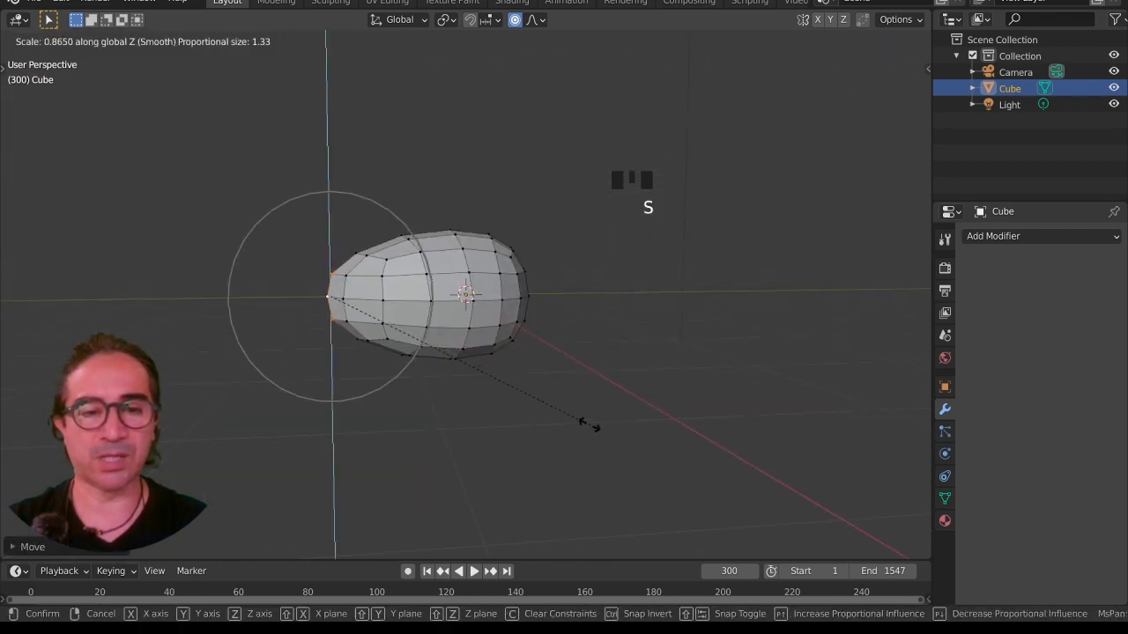
pyautogui.click(565, 416)
pyautogui.moveTo(491, 398); pyautogui.dragTo(496, 370, button='middle')
pyautogui.press('s')
pyautogui.press('x')
pyautogui.click(604, 454)
# - Switch to face selection and select a block of faces, four wide and two high, on the rounded positive Y end
pyautogui.click(134, 41)
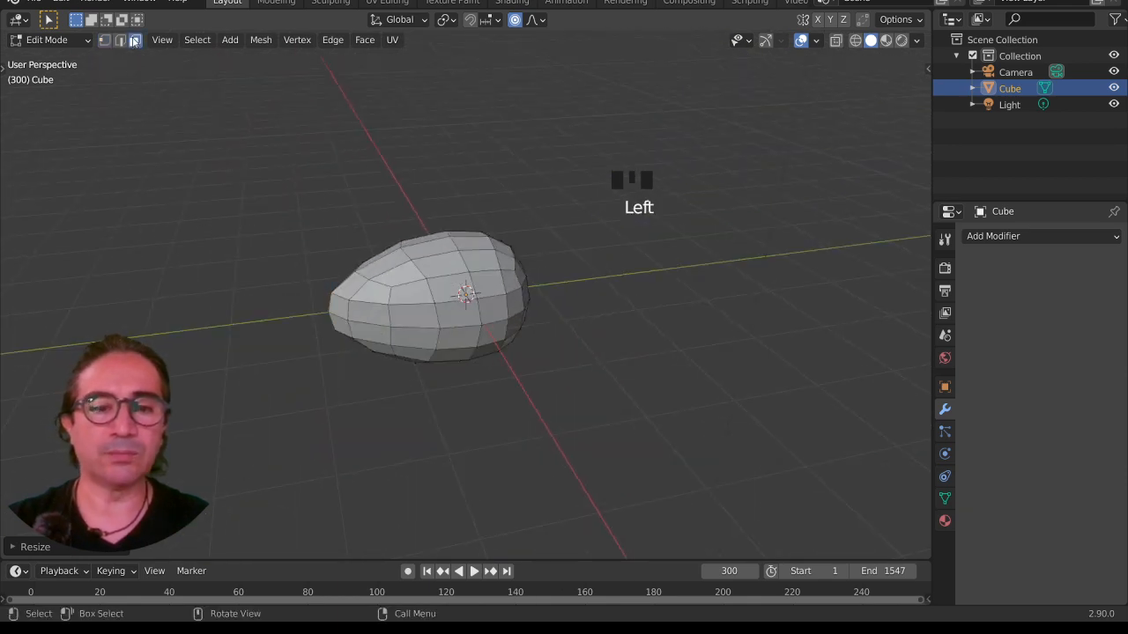
pyautogui.moveTo(602, 423); pyautogui.dragTo(451, 293, button='middle')
pyautogui.click(449, 290)
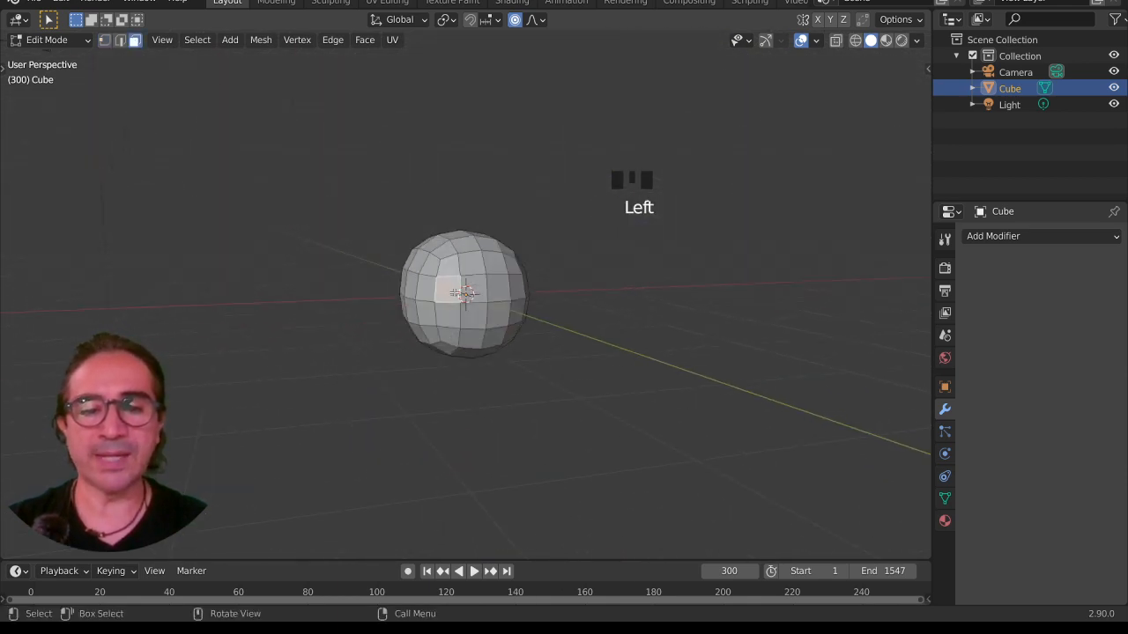
pyautogui.keyDown('shift'); pyautogui.click(462, 319); pyautogui.keyUp('shift')
pyautogui.keyDown('shift'); pyautogui.click(483, 310); pyautogui.keyUp('shift')
pyautogui.keyDown('shift'); pyautogui.click(454, 308); pyautogui.keyUp('shift')
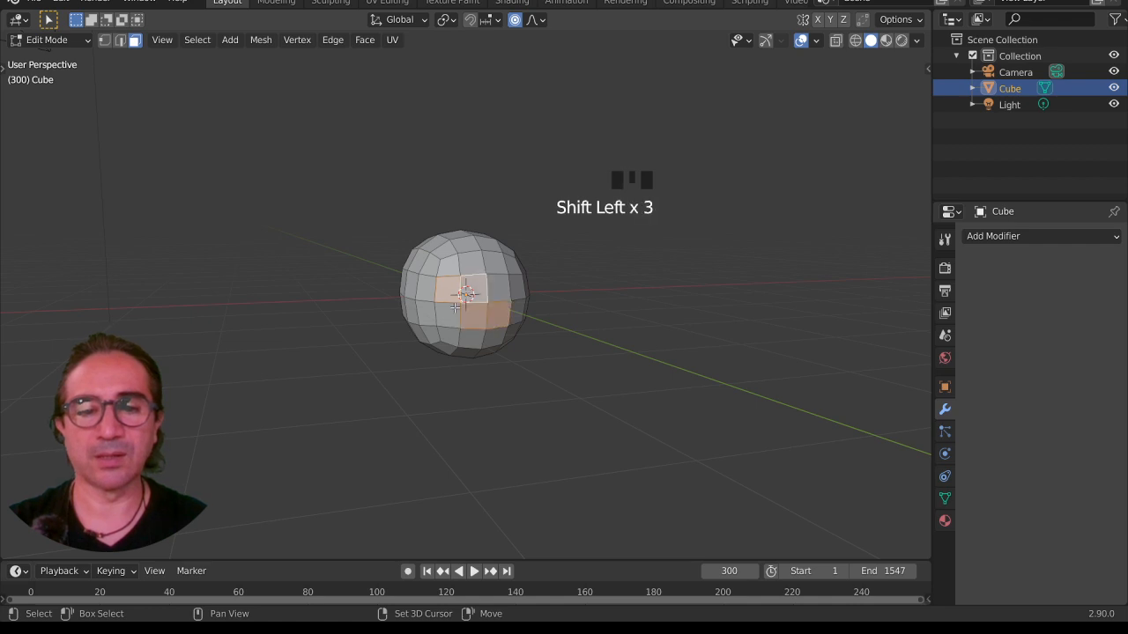
pyautogui.moveTo(455, 308); pyautogui.dragTo(447, 304, button='middle')
pyautogui.keyDown('shift'); pyautogui.click(457, 292); pyautogui.keyUp('shift')
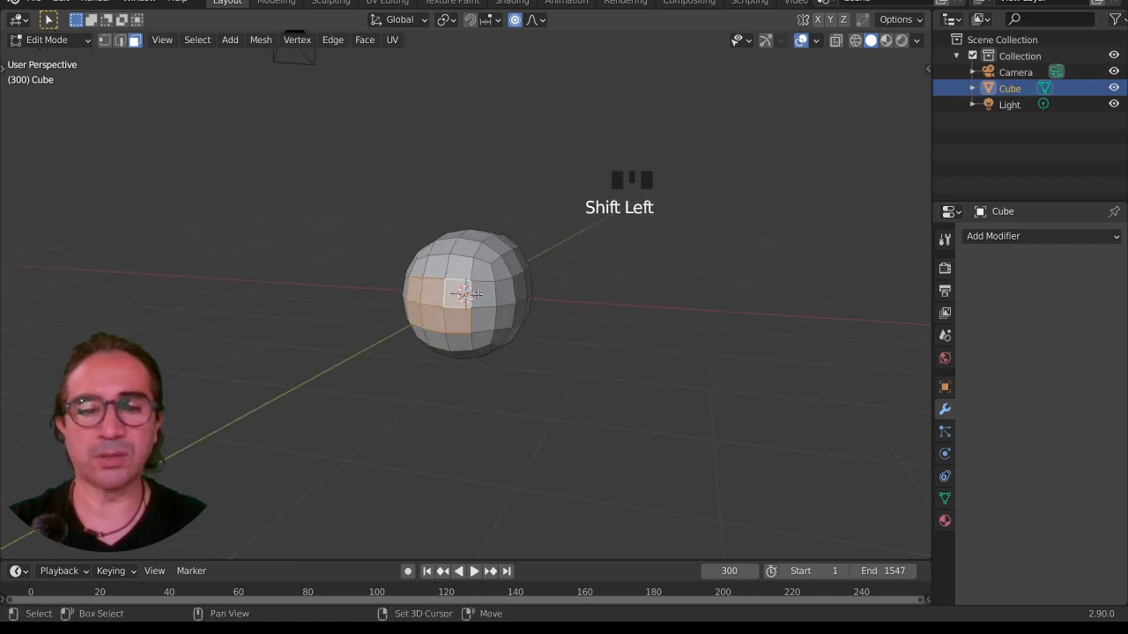
pyautogui.keyDown('shift'); pyautogui.click(480, 304); pyautogui.keyUp('shift')
pyautogui.keyDown('shift'); pyautogui.click(485, 318); pyautogui.keyUp('shift')
# - Add the row of four faces below to the selection and deselect the upper row, keeping the lower two rows
pyautogui.moveTo(448, 360); pyautogui.dragTo(473, 304, button='middle')
pyautogui.scroll(3, 511, 391)
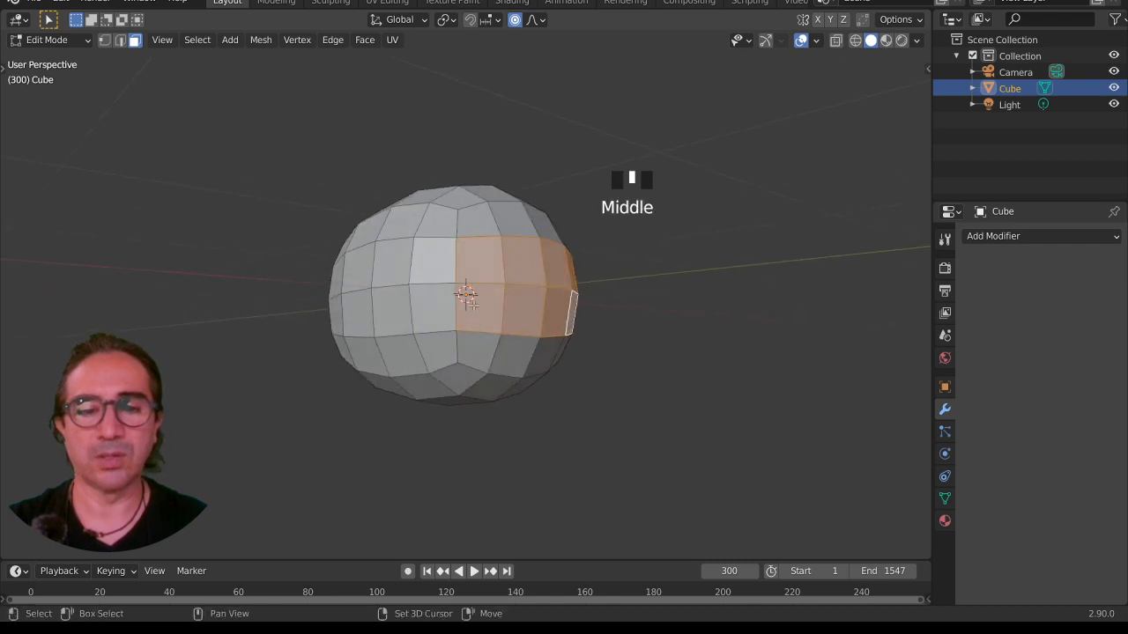
pyautogui.keyDown('shift'); pyautogui.click(478, 352); pyautogui.keyUp('shift')
pyautogui.keyDown('shift'); pyautogui.click(494, 355); pyautogui.keyUp('shift')
pyautogui.keyDown('shift'); pyautogui.click(546, 352); pyautogui.keyUp('shift')
pyautogui.moveTo(574, 349); pyautogui.dragTo(506, 354, button='middle')
pyautogui.keyDown('shift'); pyautogui.click(502, 357); pyautogui.keyUp('shift')
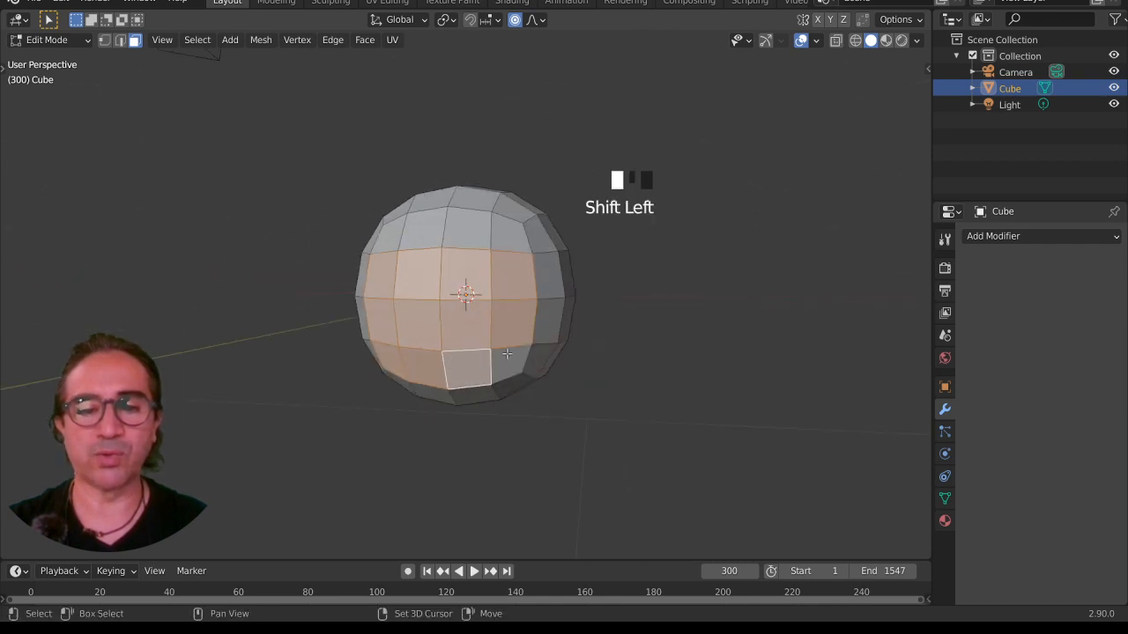
pyautogui.keyDown('shift'); pyautogui.click(491, 286); pyautogui.keyUp('shift')
pyautogui.keyDown('shift'); pyautogui.click(432, 280); pyautogui.keyUp('shift')
pyautogui.keyDown('shift'); pyautogui.click(431, 280); pyautogui.keyUp('shift')
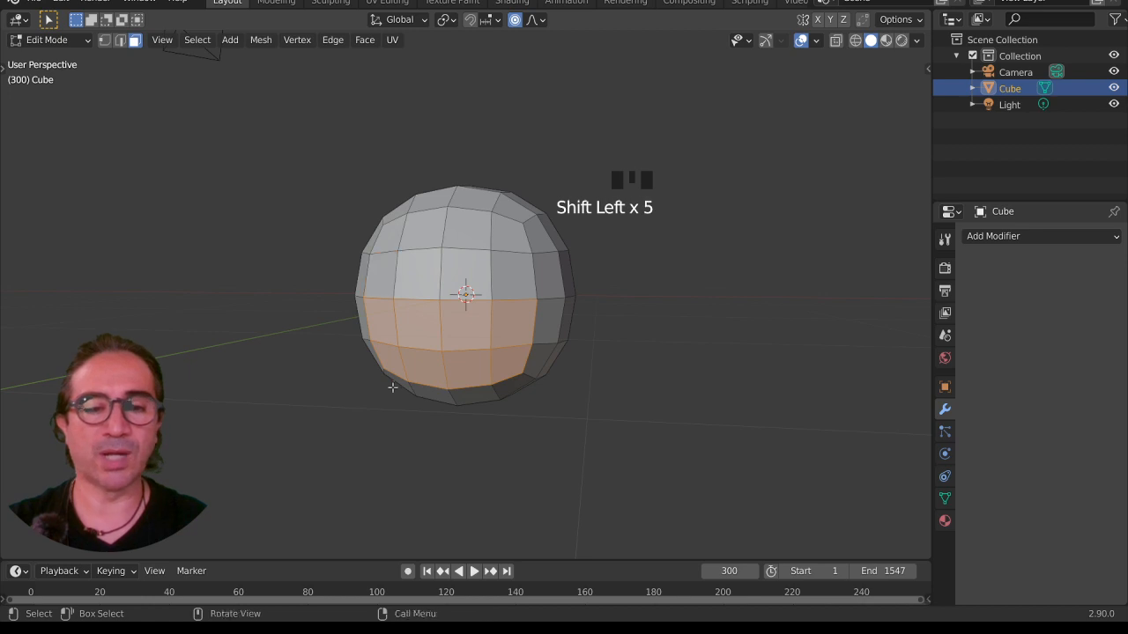
# - Extrude the eight selected front faces slightly outward from the body to form the mouth block
pyautogui.moveTo(432, 280); pyautogui.dragTo(465, 313, button='middle')
pyautogui.moveTo(416, 375); pyautogui.dragTo(447, 273, button='middle')
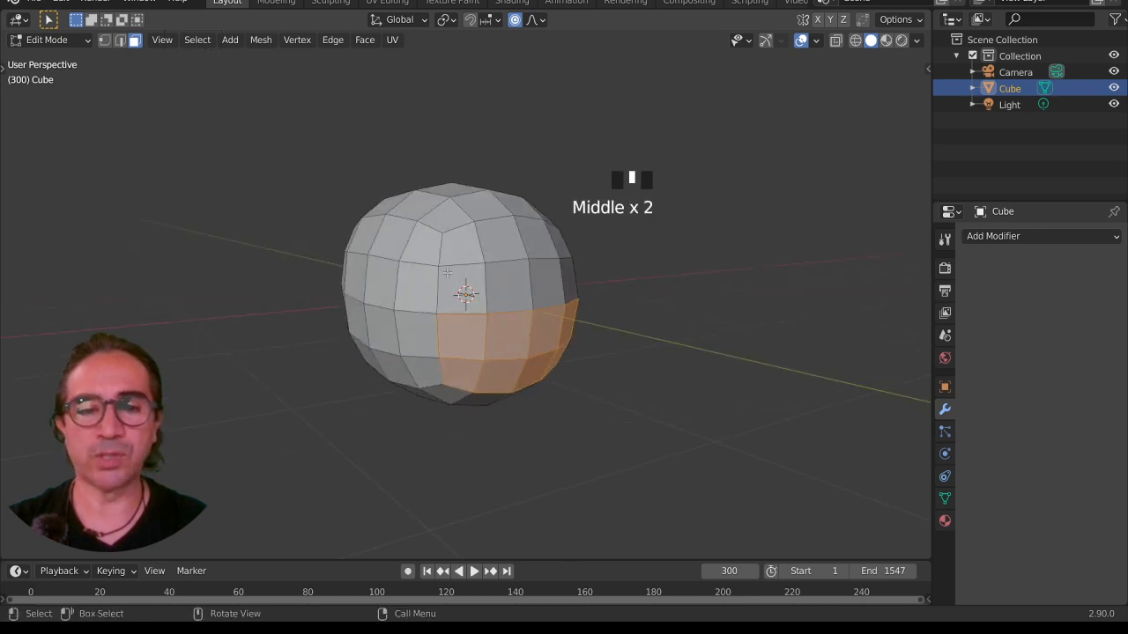
pyautogui.moveTo(587, 399); pyautogui.dragTo(597, 388, button='middle')
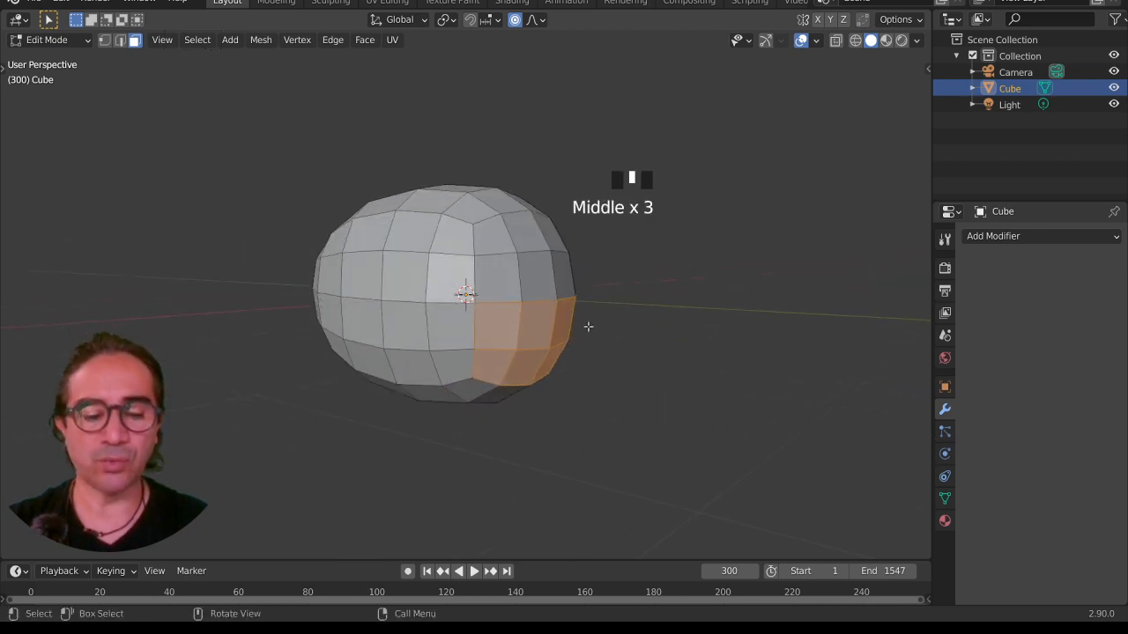
pyautogui.press('e')
pyautogui.click(626, 300)
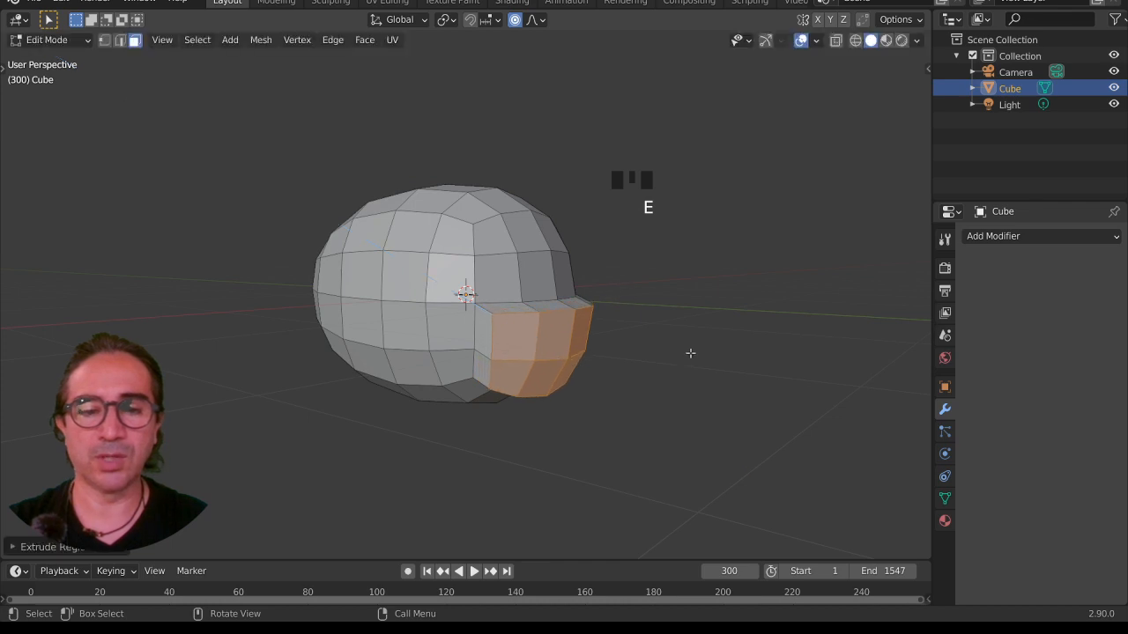
# - Extrude the mouth faces in place and scale them down to leave a lip border around them
pyautogui.moveTo(689, 353); pyautogui.dragTo(667, 370, button='middle')
pyautogui.press('e')
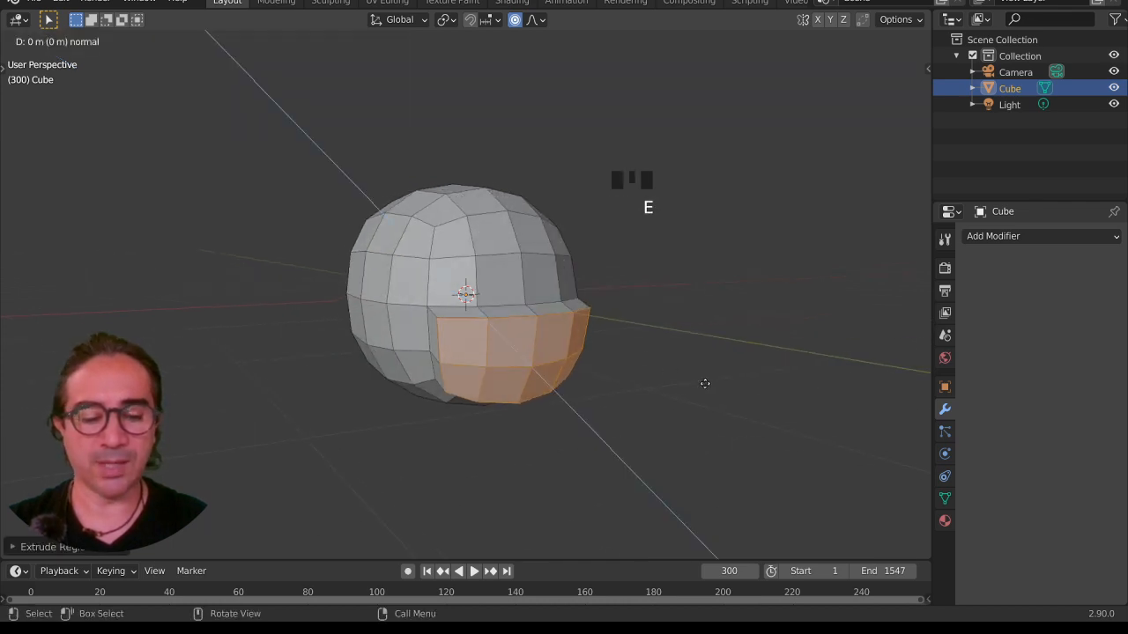
pyautogui.press('s')
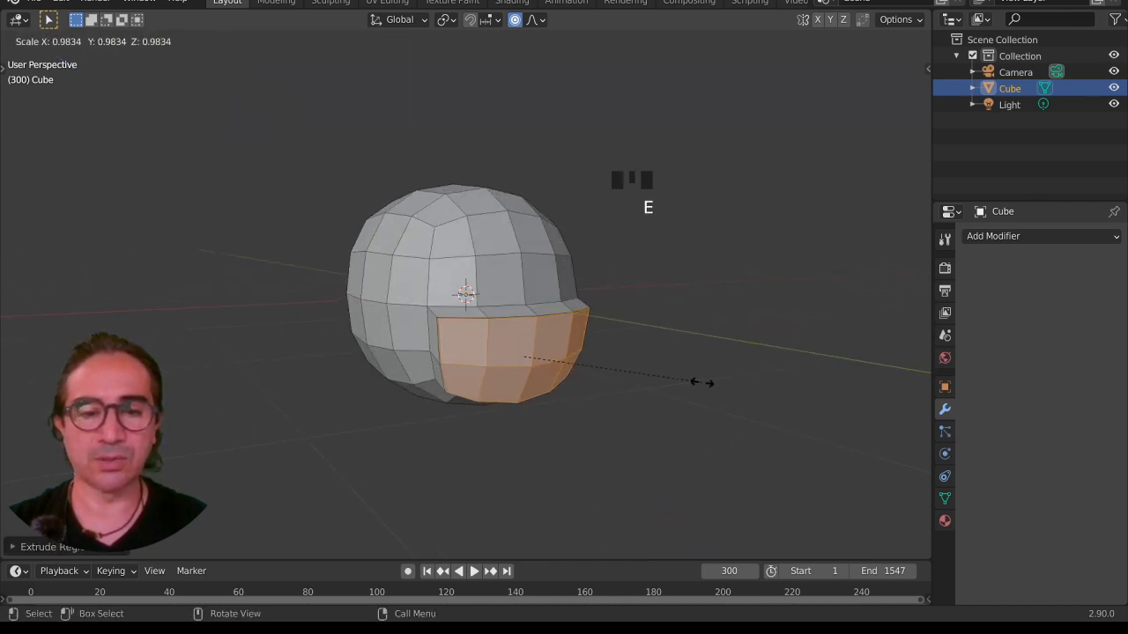
pyautogui.click(662, 378)
# - Extrude the inner mouth faces inward to recess them behind the lip border
pyautogui.moveTo(661, 378); pyautogui.dragTo(656, 394, button='middle')
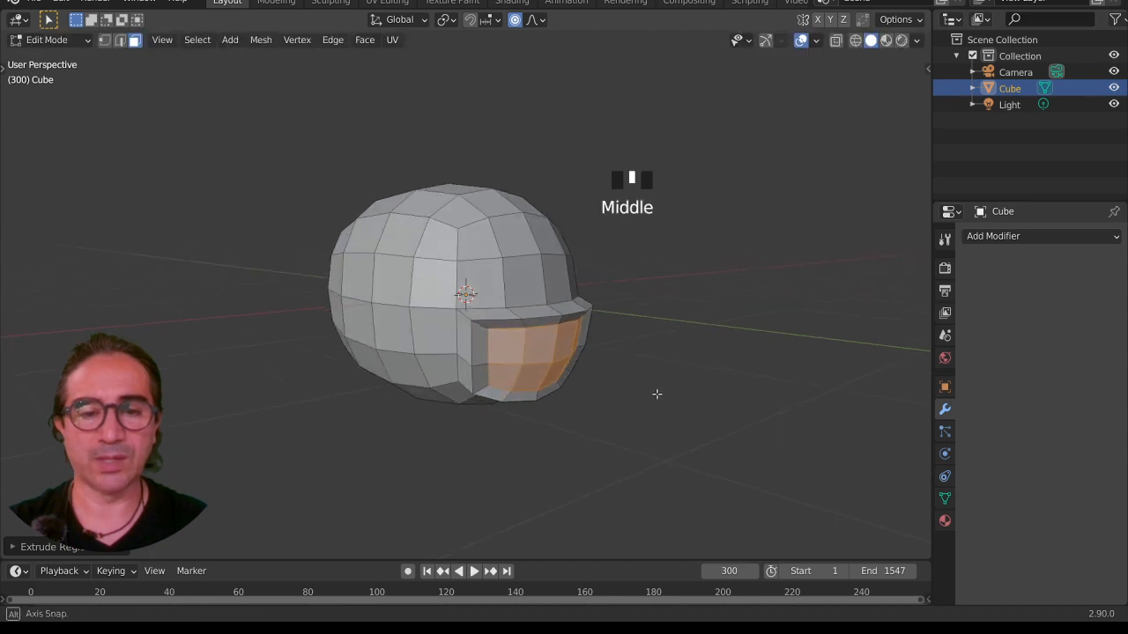
pyautogui.scroll(2, 657, 394)
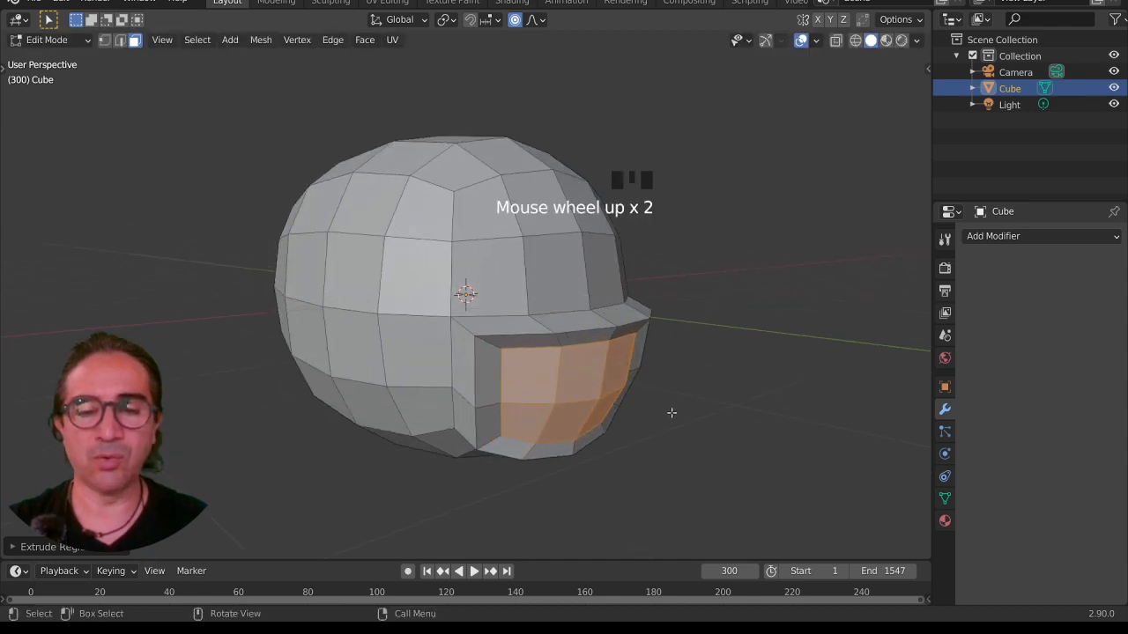
pyautogui.press('e')
pyautogui.click(645, 400)
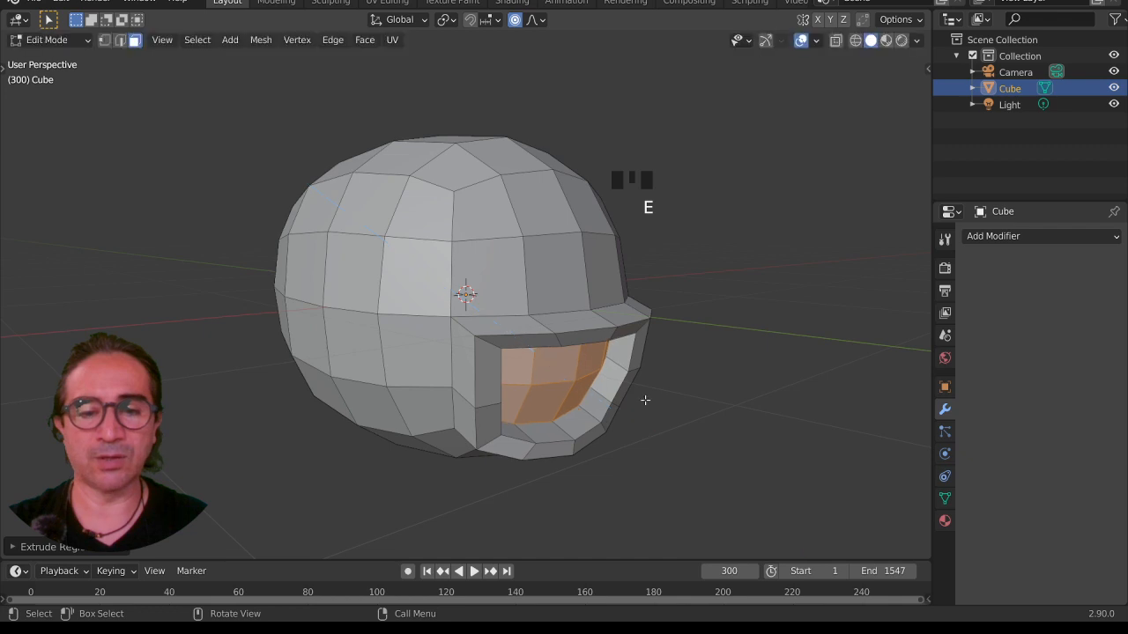
# - Turn off proportional editing and move the recessed mouth faces slightly down along Z
pyautogui.moveTo(645, 400); pyautogui.dragTo(538, 376, button='middle')
pyautogui.press('g')
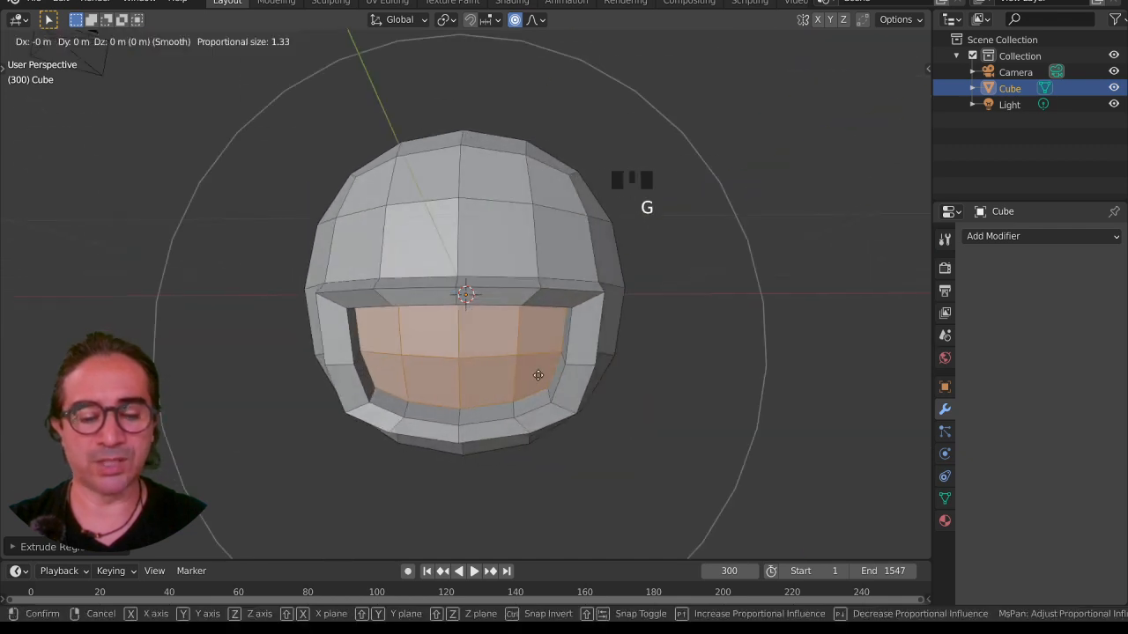
pyautogui.press('z')
pyautogui.rightClick(538, 381)
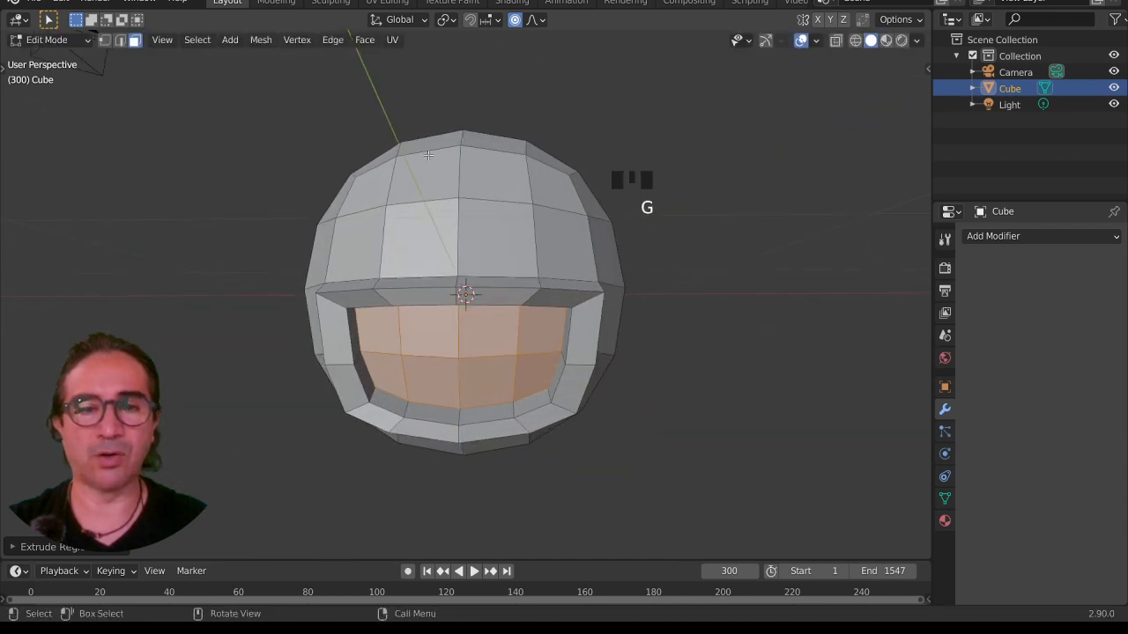
pyautogui.click(513, 22)
pyautogui.press('g')
pyautogui.press('z')
pyautogui.click(503, 315)
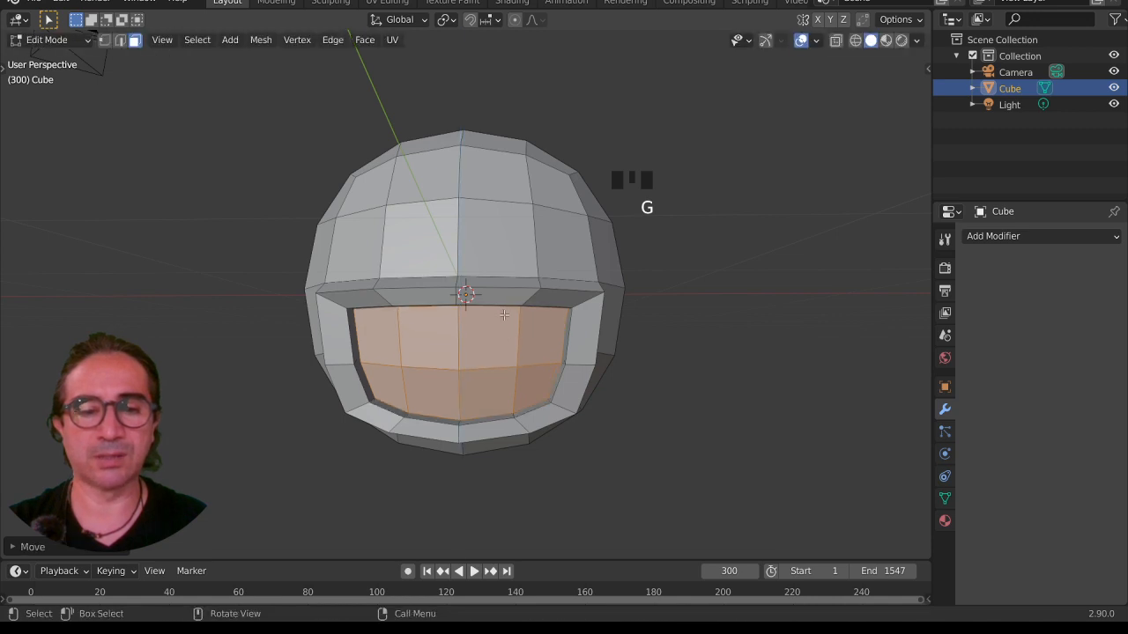
# - Extrude the recessed mouth faces deeper into the head and scale them slightly
pyautogui.moveTo(503, 315); pyautogui.dragTo(621, 416, button='middle')
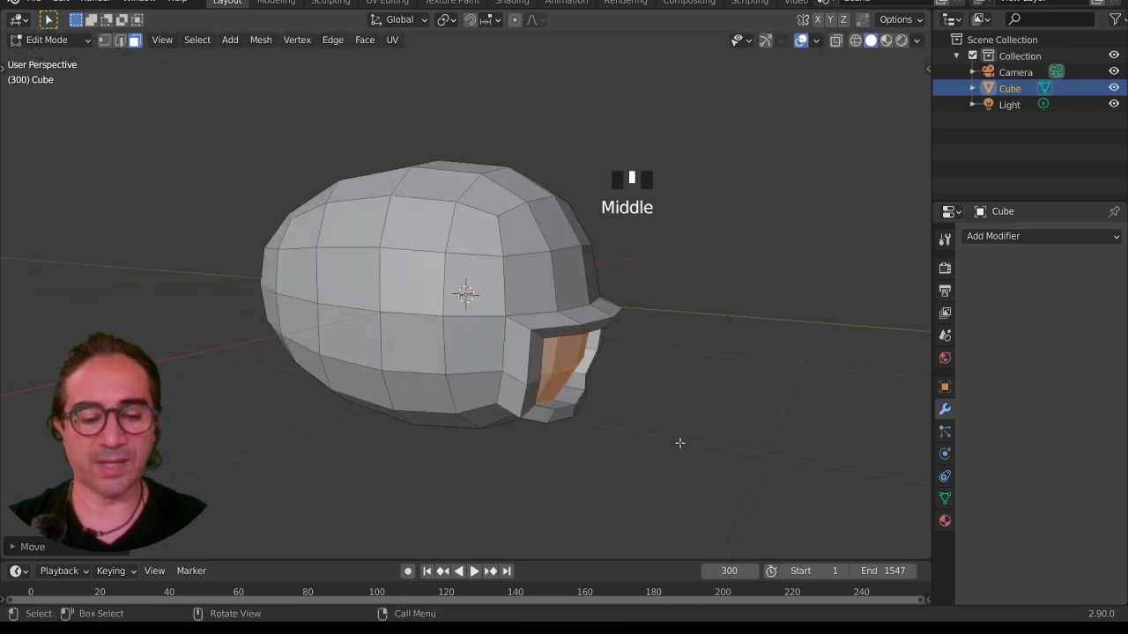
pyautogui.press('e')
pyautogui.click(636, 432)
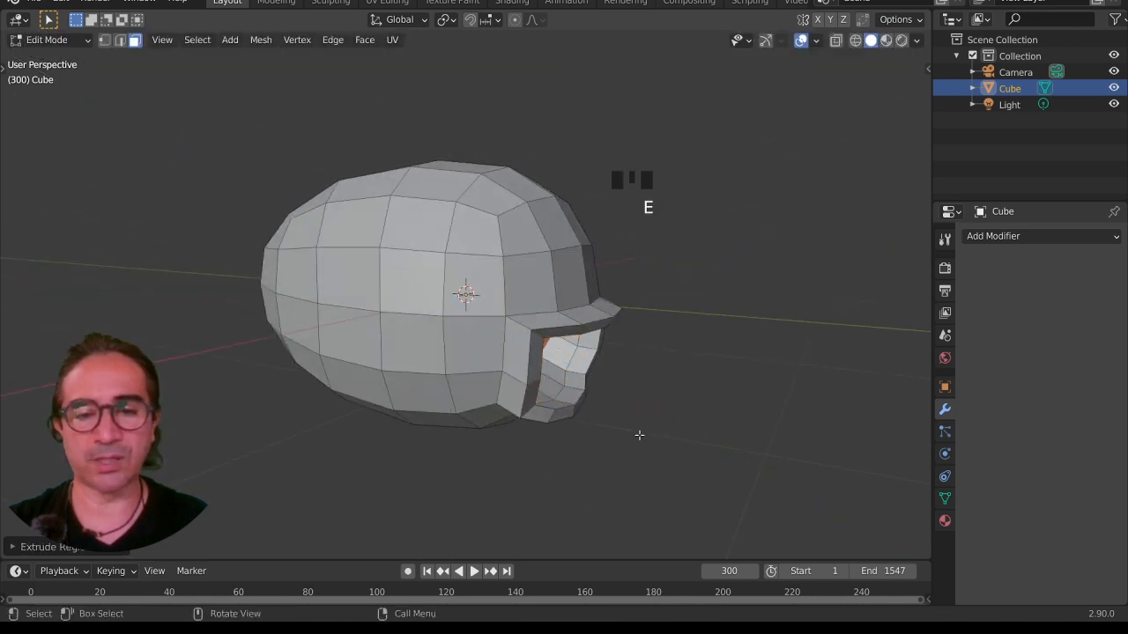
pyautogui.press('s')
pyautogui.click(643, 438)
# - Add a Subdivision Surface modifier to the fish body
pyautogui.moveTo(650, 443); pyautogui.dragTo(520, 304, button='middle')
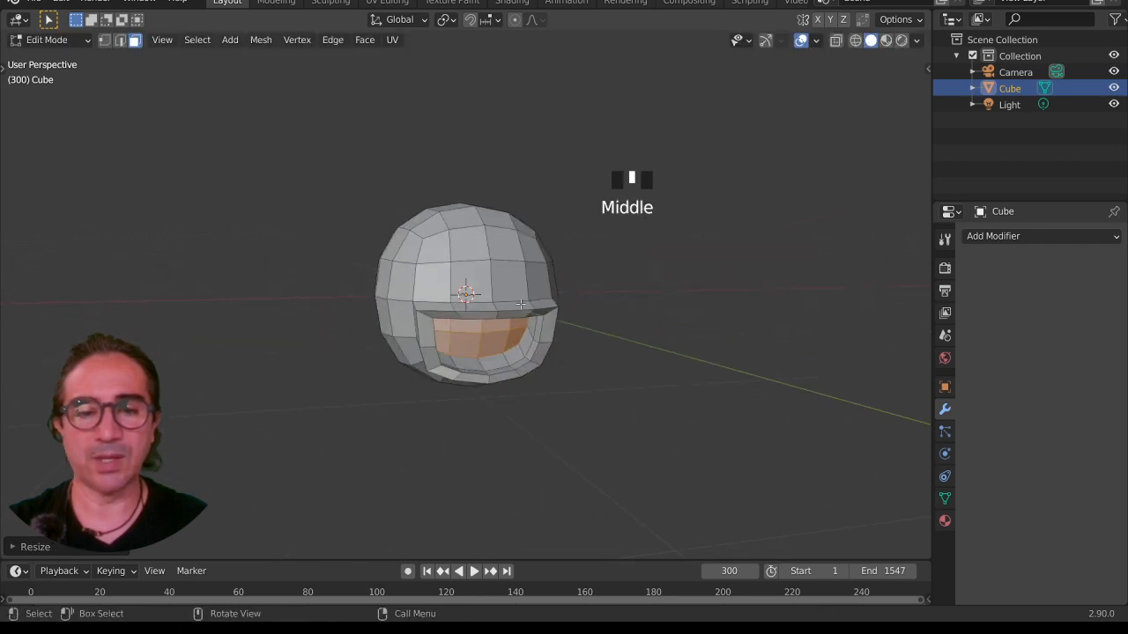
pyautogui.click(999, 233)
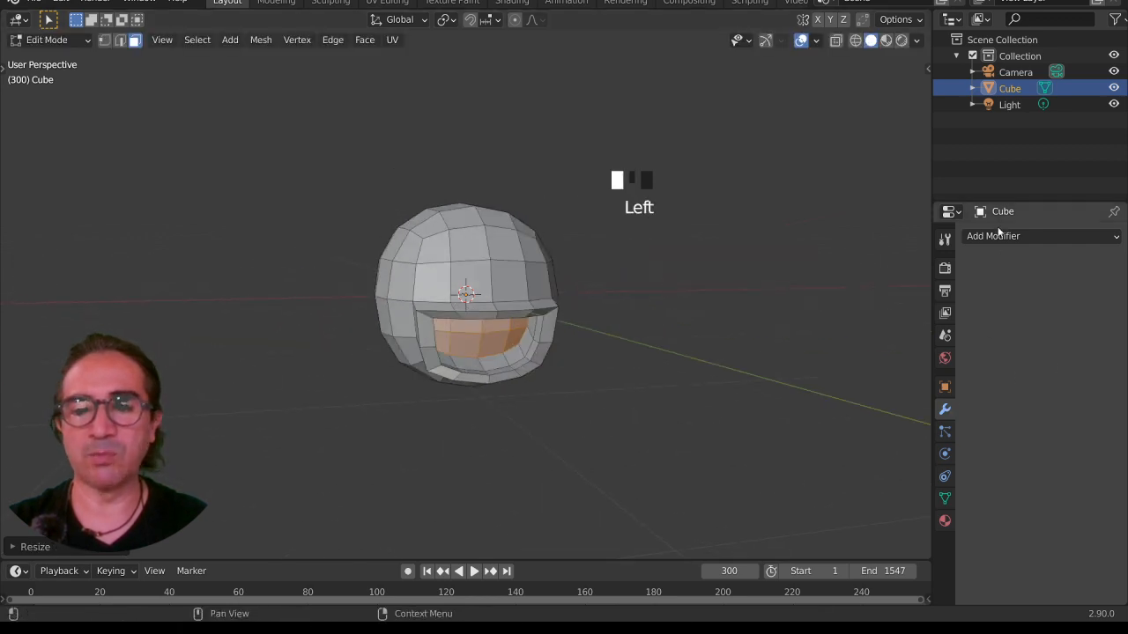
pyautogui.click(1001, 235)
pyautogui.click(851, 501)
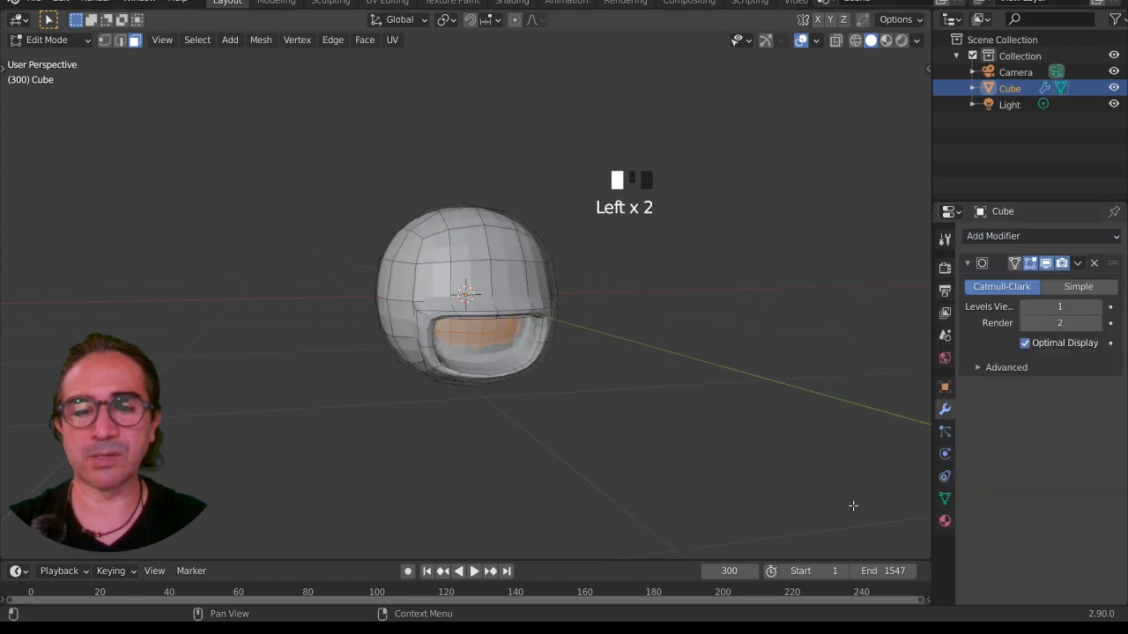
# - Select the loop of faces around the inside of the mouth and scale it down uniformly
pyautogui.moveTo(503, 430); pyautogui.dragTo(607, 274, button='middle')
pyautogui.scroll(2, 519, 396)
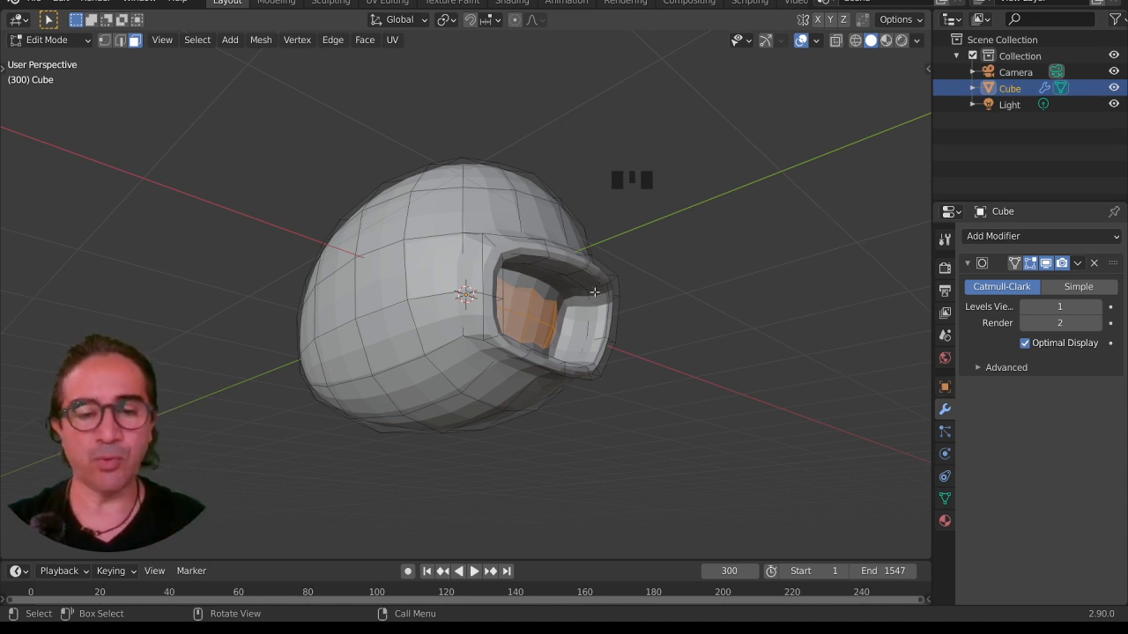
pyautogui.keyDown('alt'); pyautogui.click(596, 288); pyautogui.keyUp('alt')
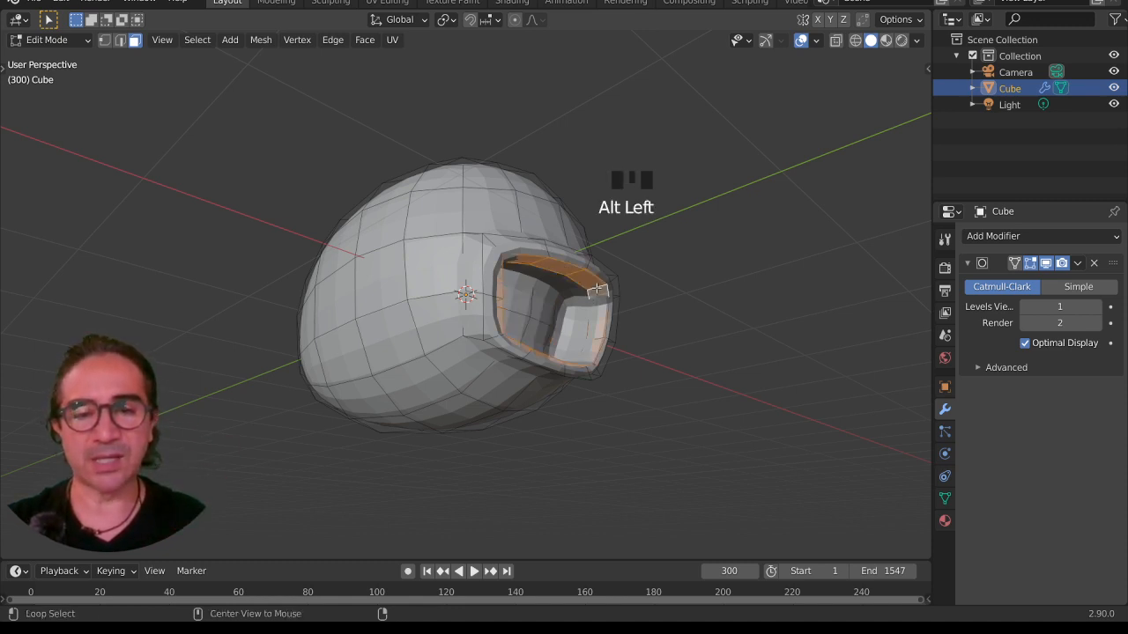
pyautogui.moveTo(596, 288); pyautogui.dragTo(688, 410, button='middle')
pyautogui.press('s')
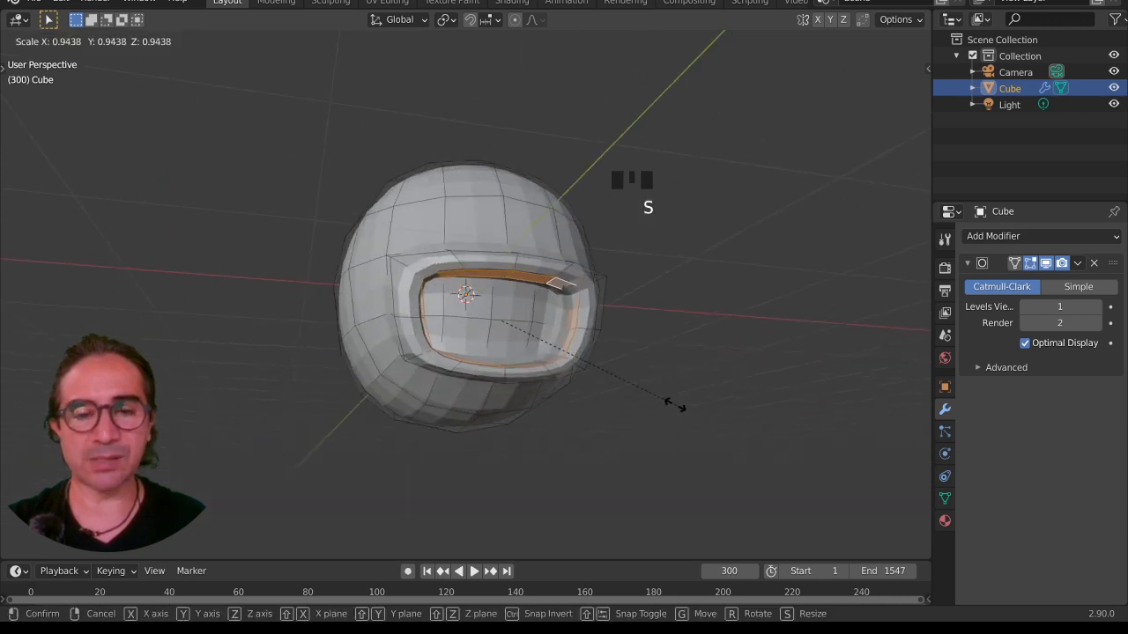
pyautogui.click(583, 381)
# - Flatten the inner mouth loop along Z so the opening narrows to a slit
pyautogui.moveTo(583, 381); pyautogui.dragTo(544, 388, button='middle')
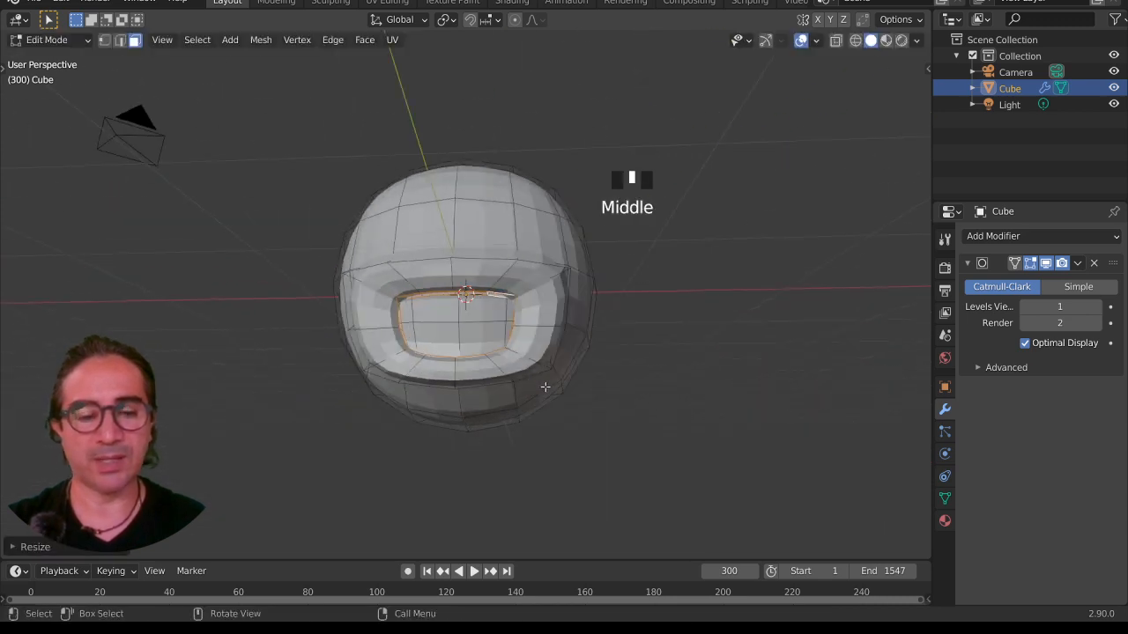
pyautogui.press('s')
pyautogui.press('z')
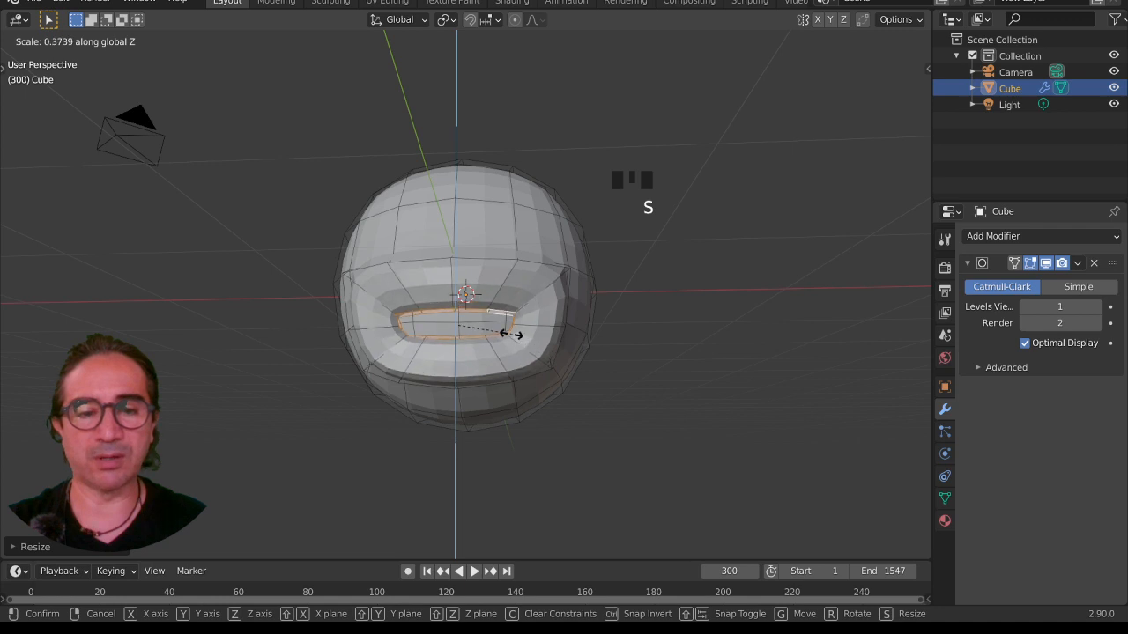
pyautogui.click(508, 332)
pyautogui.moveTo(548, 360); pyautogui.dragTo(639, 428, button='middle')
pyautogui.press('s')
pyautogui.press('z')
pyautogui.click(642, 432)
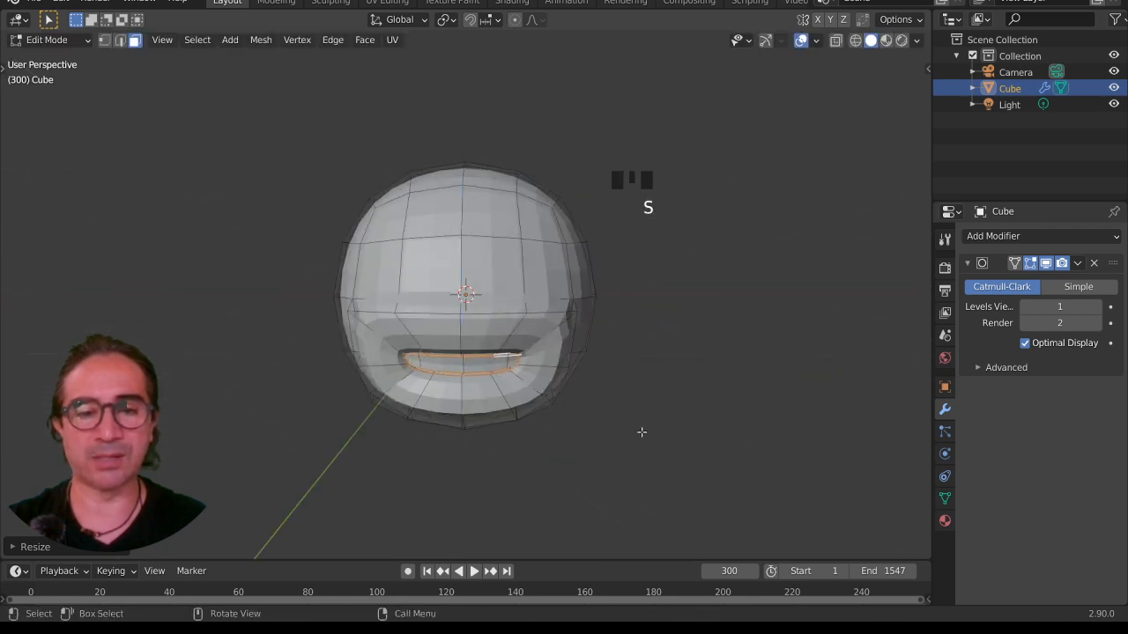
# - Select the face on the side of the head above and behind the mouth and enlarge it as the eye base
pyautogui.moveTo(370, 433); pyautogui.dragTo(559, 441, button='middle')
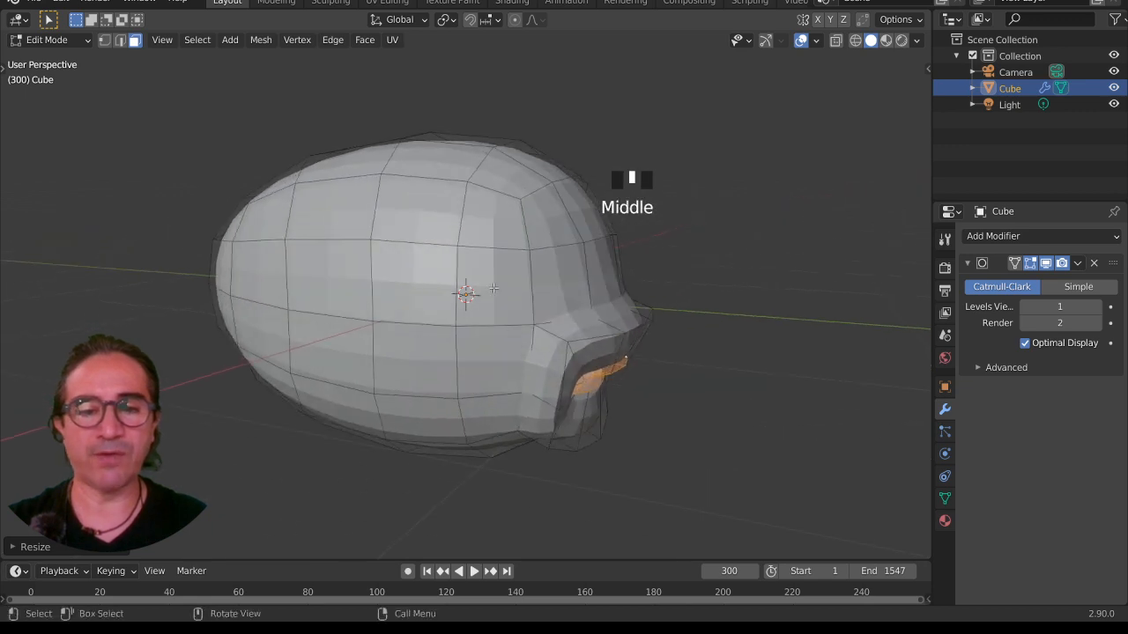
pyautogui.click(491, 289)
pyautogui.scroll(-2, 491, 289)
pyautogui.moveTo(491, 289); pyautogui.dragTo(575, 385, button='middle')
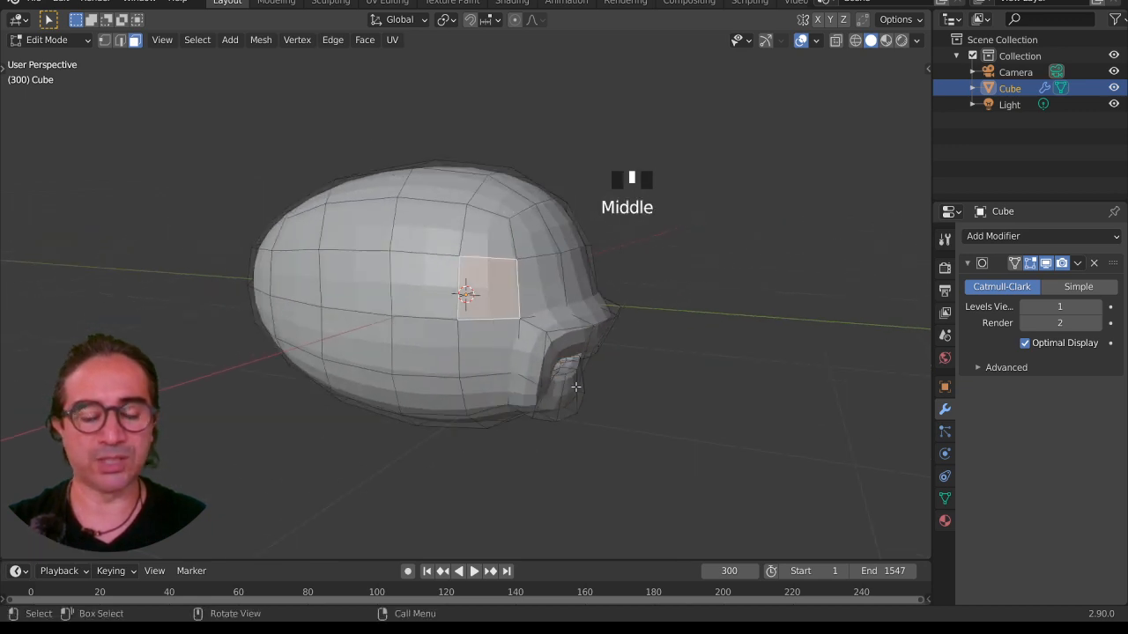
pyautogui.press('s')
pyautogui.click(598, 402)
pyautogui.press('g')
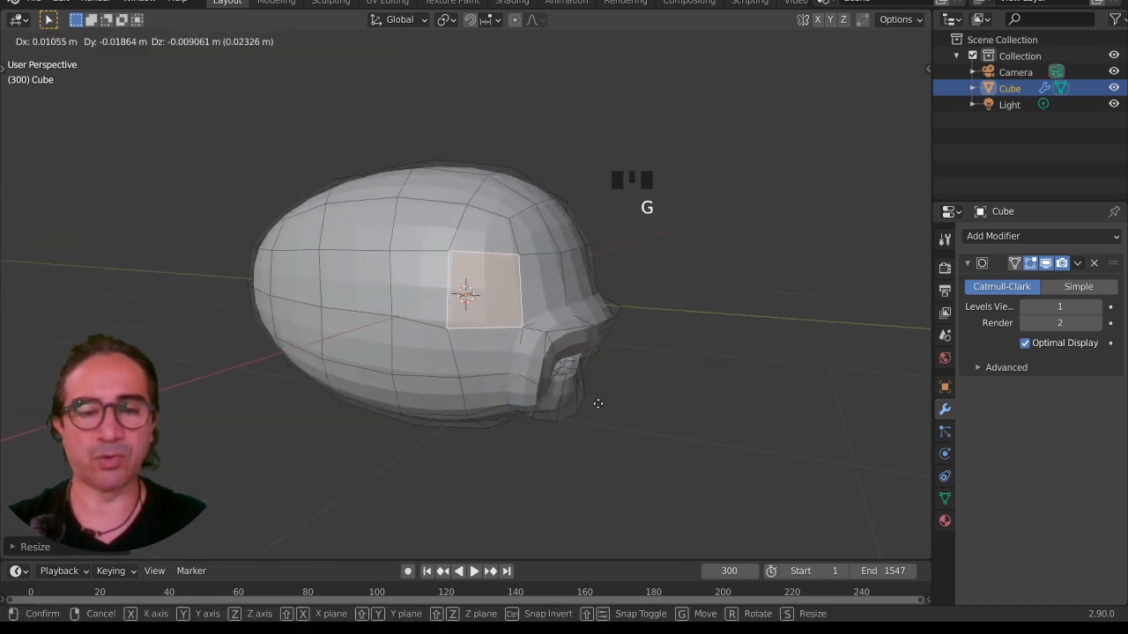
pyautogui.rightClick(598, 404)
pyautogui.moveTo(414, 275); pyautogui.dragTo(518, 319, button='middle')
pyautogui.press('s')
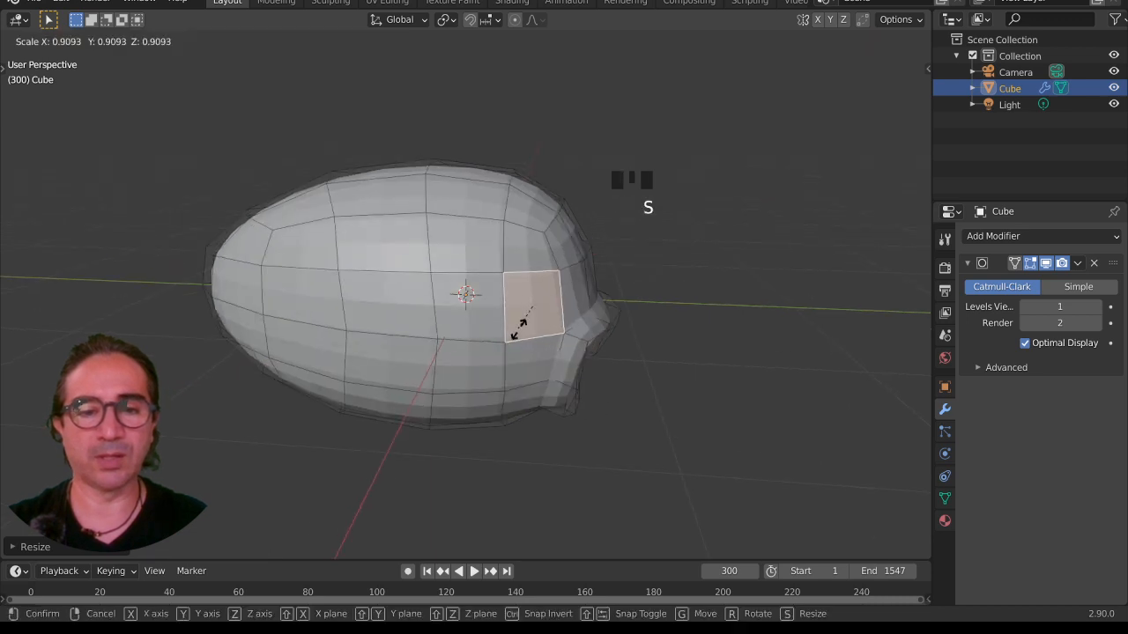
pyautogui.click(504, 335)
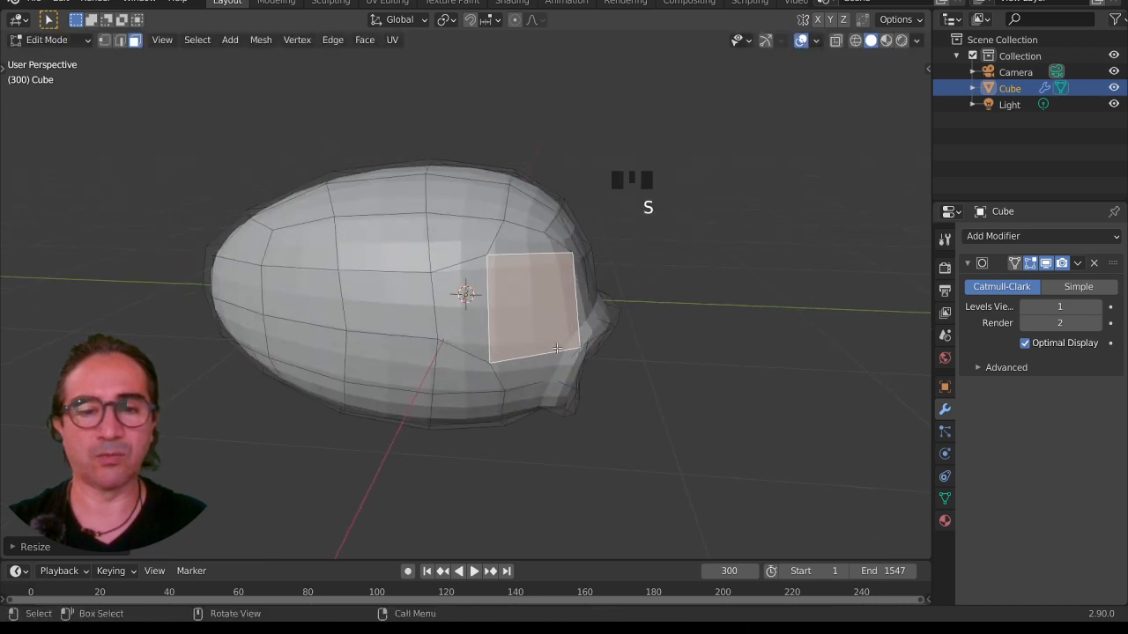
# - Extrude the eye face outward, then extrude it again in place and scale it down to leave a rim
pyautogui.moveTo(507, 339); pyautogui.dragTo(502, 400, button='middle')
pyautogui.scroll(2, 547, 396)
pyautogui.press('e')
pyautogui.click(573, 402)
pyautogui.press('e')
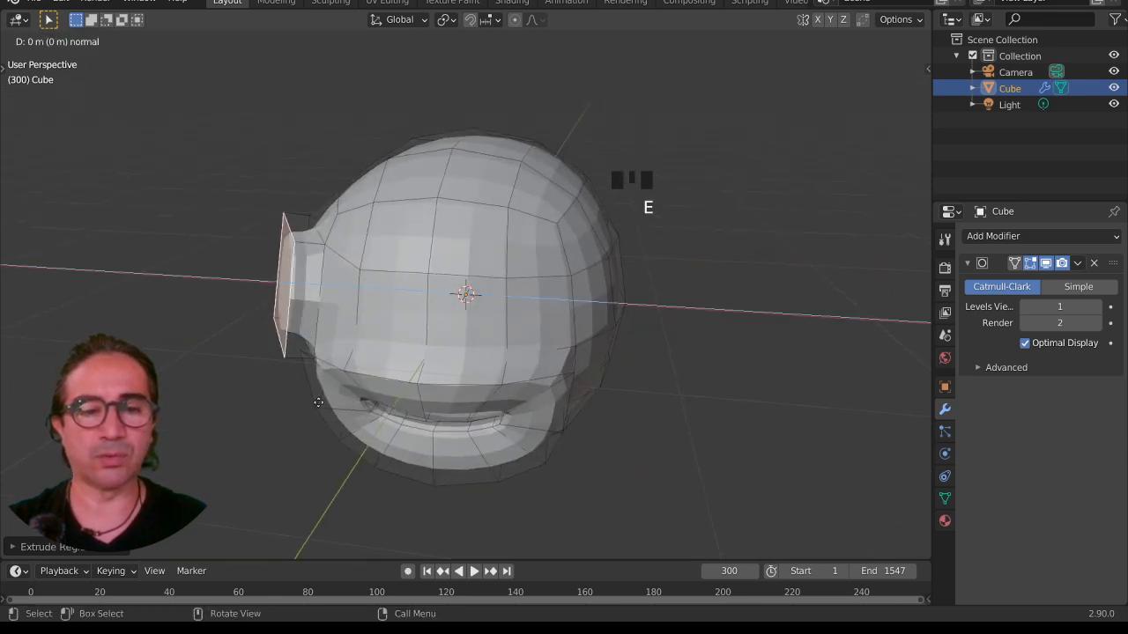
pyautogui.click(318, 402)
pyautogui.moveTo(318, 402); pyautogui.dragTo(439, 403, button='middle')
pyautogui.press('s')
pyautogui.click(583, 433)
# - Extrude the inner eye face inward to form a socket, then extrude it again for the eyeball
pyautogui.press('e')
pyautogui.click(508, 425)
pyautogui.scroll(-2, 494, 410)
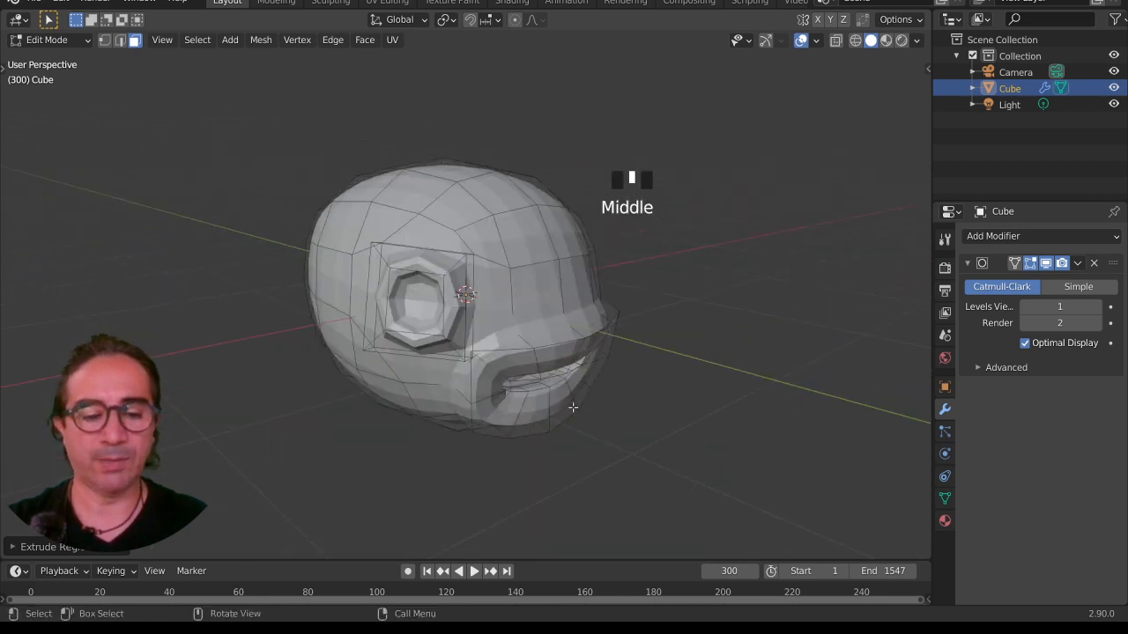
pyautogui.scroll(1, 577, 407)
pyautogui.press('e')
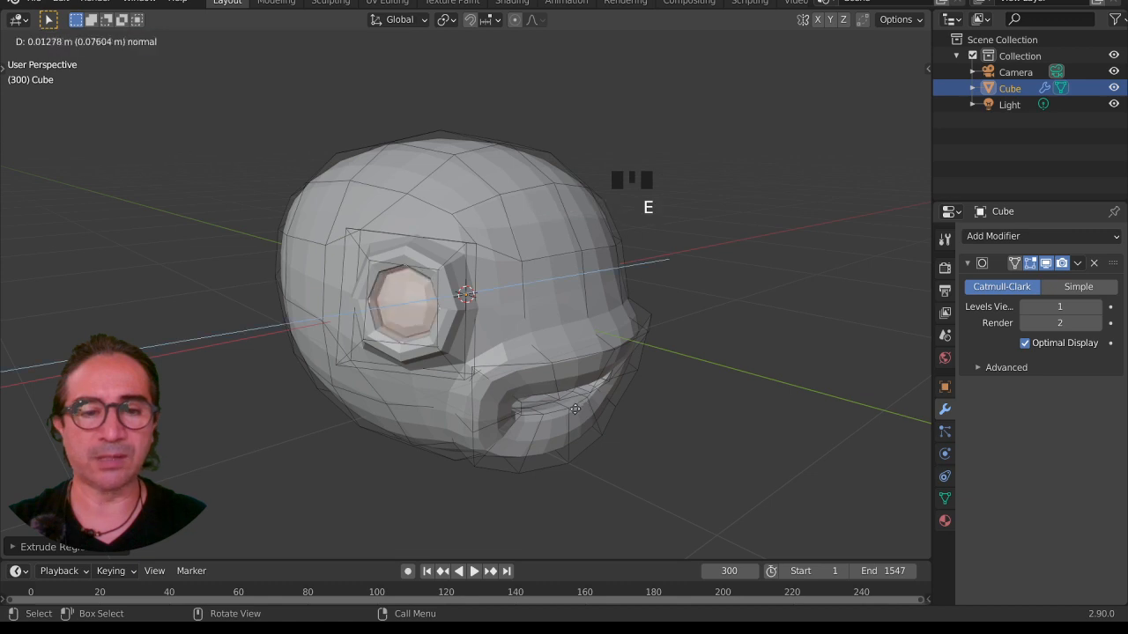
pyautogui.click(570, 410)
# - Select the centre faces on the back for a front and a rear dorsal fin and extrude them slightly outward
pyautogui.moveTo(570, 409); pyautogui.dragTo(629, 417, button='middle')
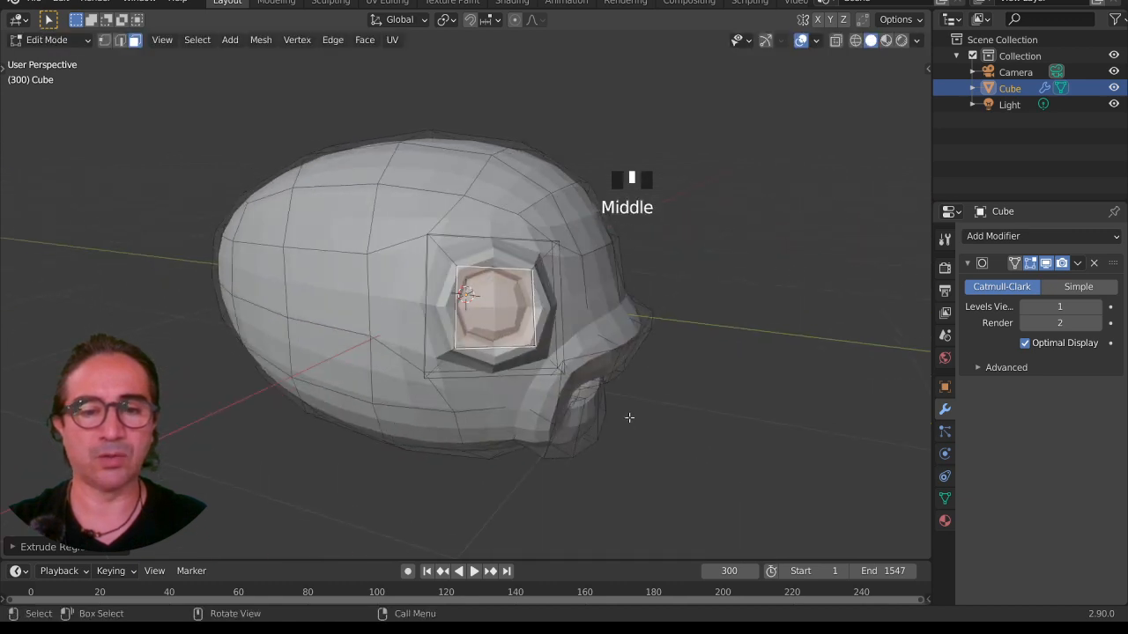
pyautogui.scroll(-2, 487, 398)
pyautogui.moveTo(487, 398); pyautogui.dragTo(467, 265, button='middle')
pyautogui.click(459, 304)
pyautogui.keyDown('shift'); pyautogui.click(471, 227); pyautogui.keyUp('shift')
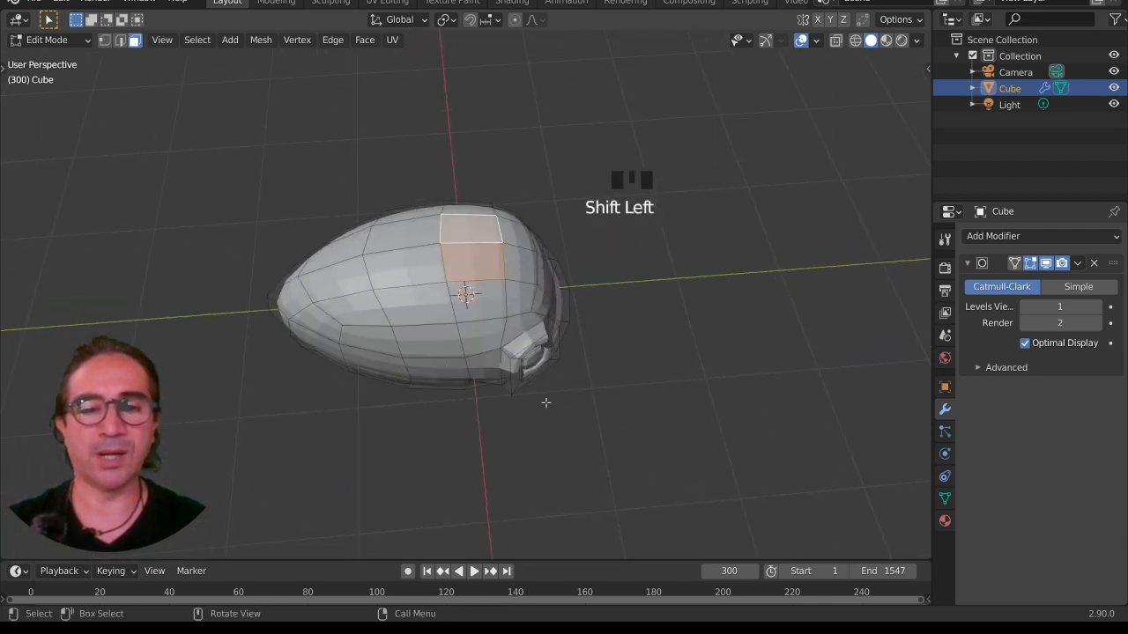
pyautogui.keyDown('shift'); pyautogui.click(341, 285); pyautogui.keyUp('shift')
pyautogui.keyDown('shift'); pyautogui.click(295, 304); pyautogui.keyUp('shift')
pyautogui.moveTo(295, 303); pyautogui.dragTo(334, 322, button='middle')
pyautogui.keyDown('shift'); pyautogui.click(345, 368); pyautogui.keyUp('shift')
pyautogui.keyDown('shift'); pyautogui.click(326, 395); pyautogui.keyUp('shift')
pyautogui.press('KP_3')
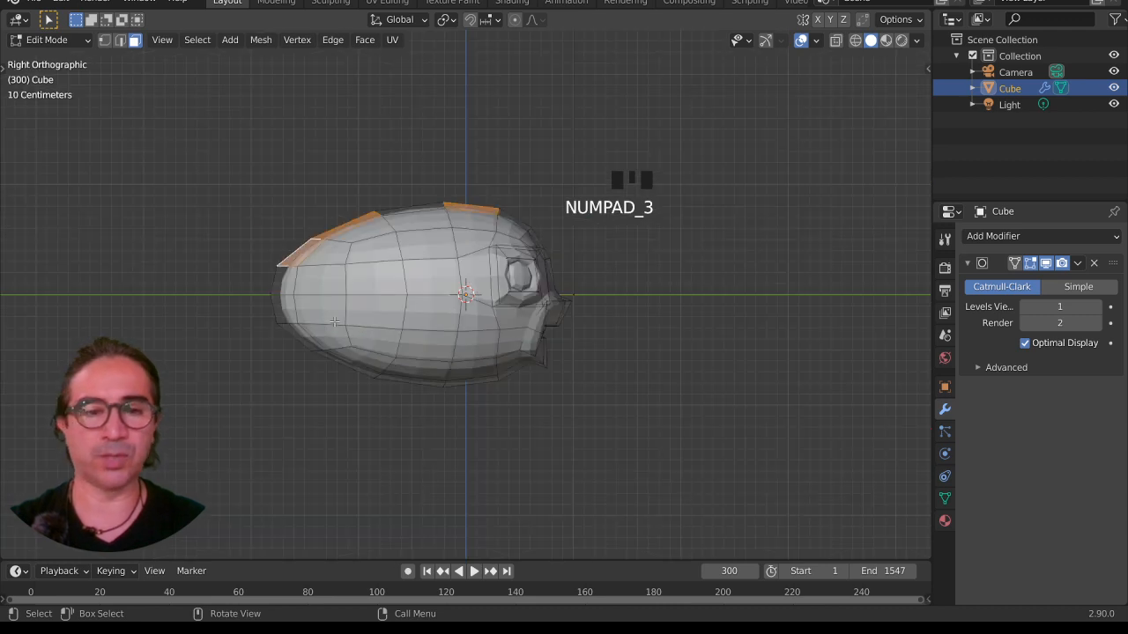
pyautogui.press('e')
pyautogui.click(398, 369)
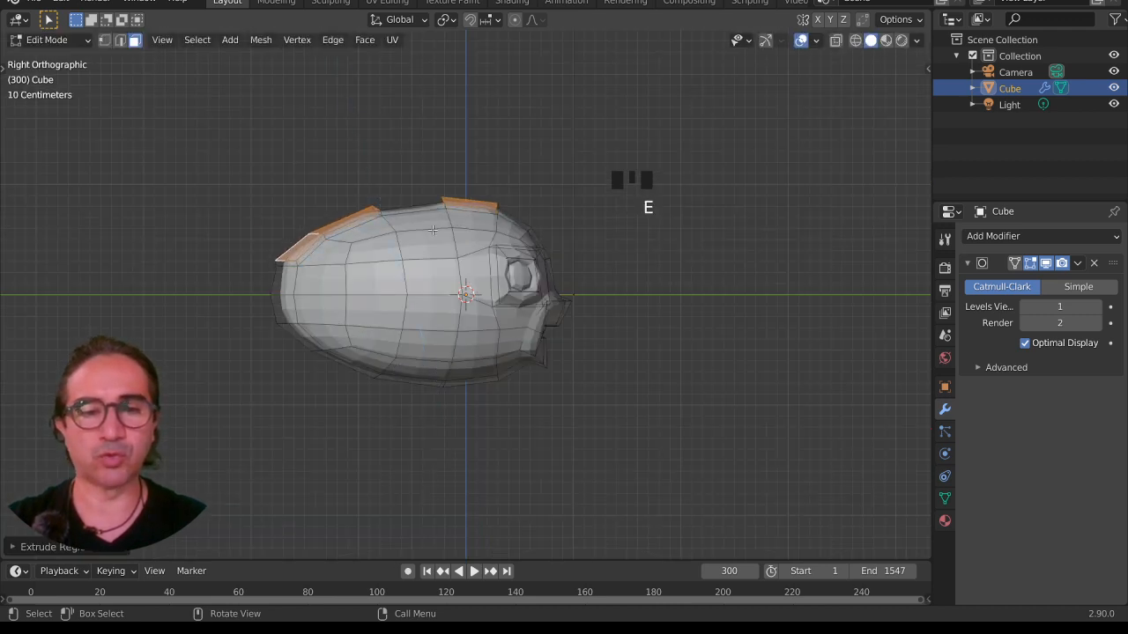
# - Scale the extruded dorsal fin faces down along X to make them narrow
pyautogui.moveTo(432, 344); pyautogui.dragTo(584, 397, button='middle')
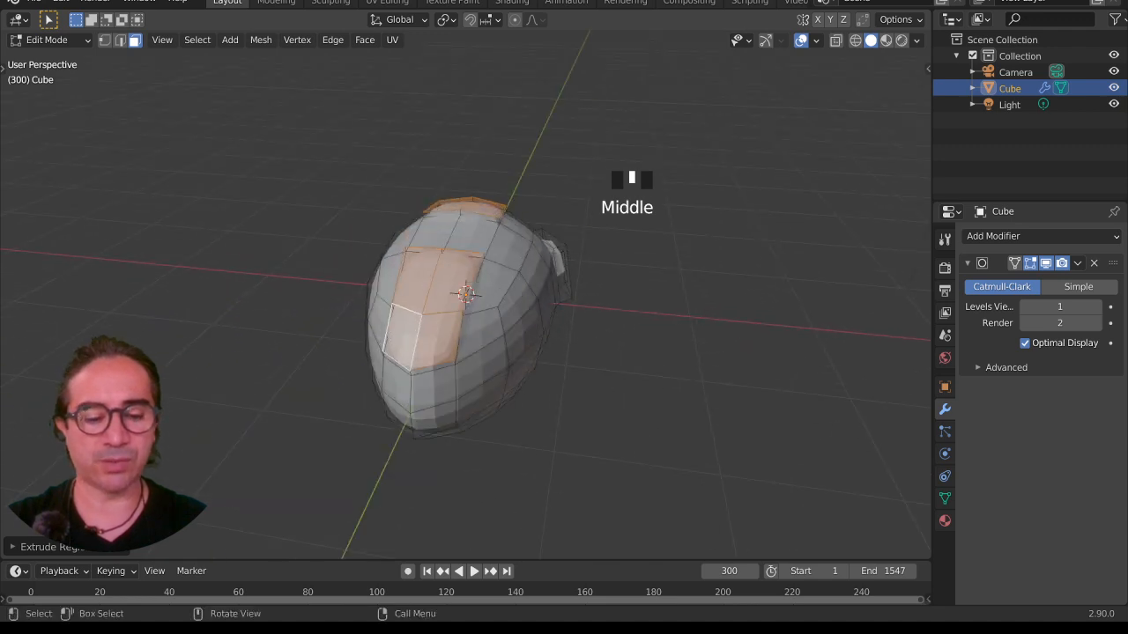
pyautogui.press('s')
pyautogui.press('x')
pyautogui.click(503, 348)
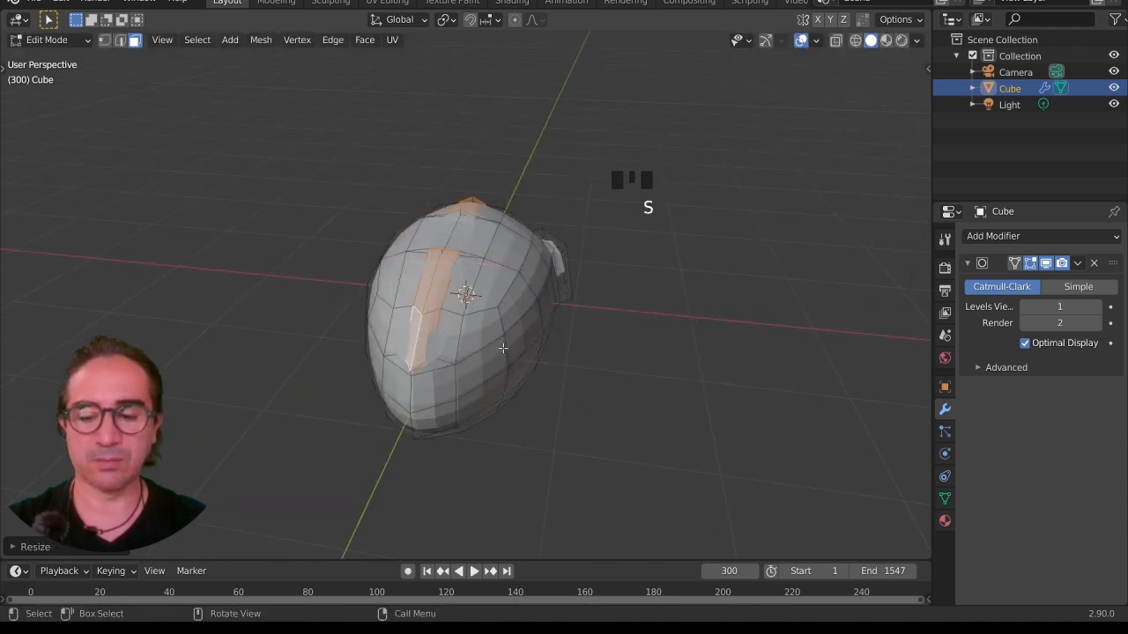
# - Extrude both dorsal fins upward in the right side view and move their ends toward the tail
pyautogui.press('KP_3')
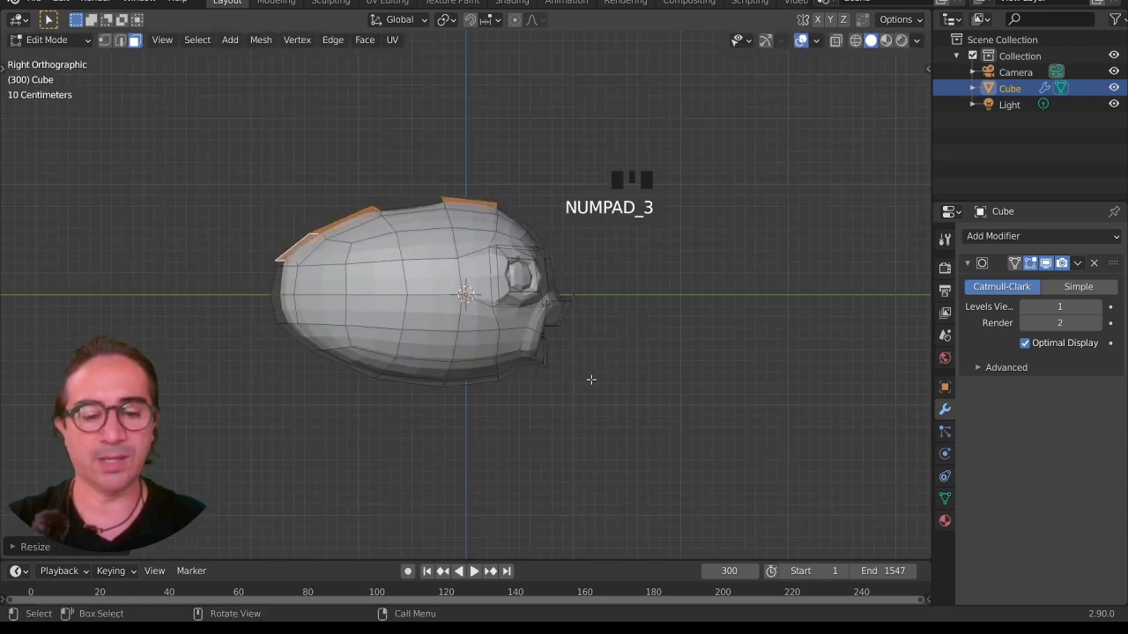
pyautogui.press('e')
pyautogui.click(564, 340)
pyautogui.press('g')
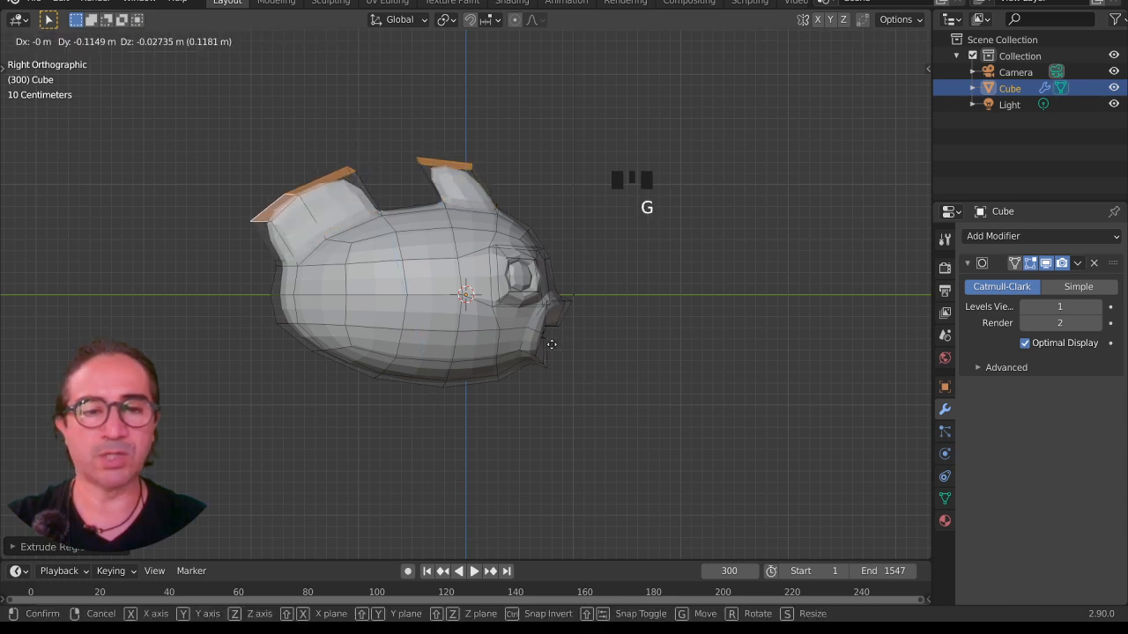
pyautogui.click(543, 348)
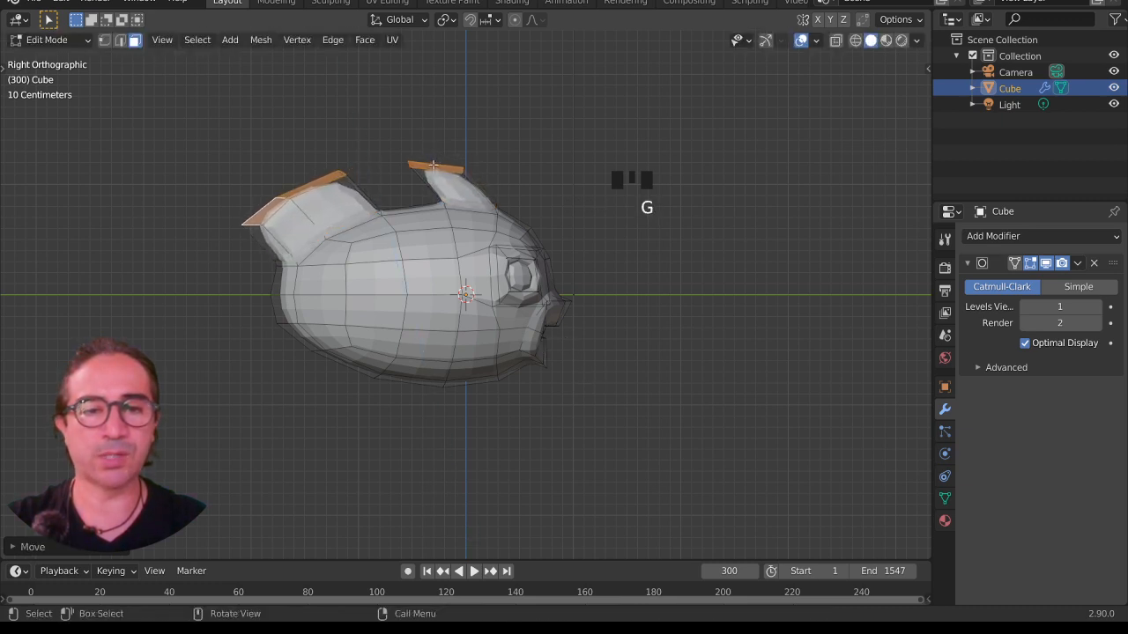
# - Try rotating one end face of the front dorsal fin in the side view, and undo the rotation
pyautogui.click(433, 164)
pyautogui.press('r')
pyautogui.click(545, 165)
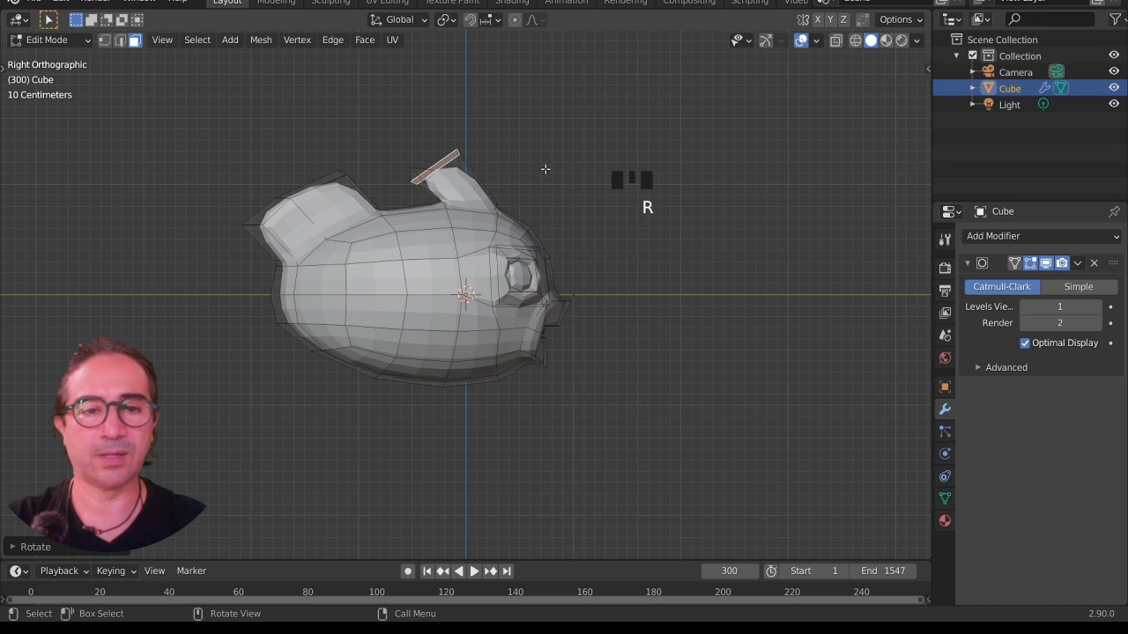
pyautogui.moveTo(477, 227); pyautogui.dragTo(408, 276, button='middle')
pyautogui.hotkey('ctrl', 'z')
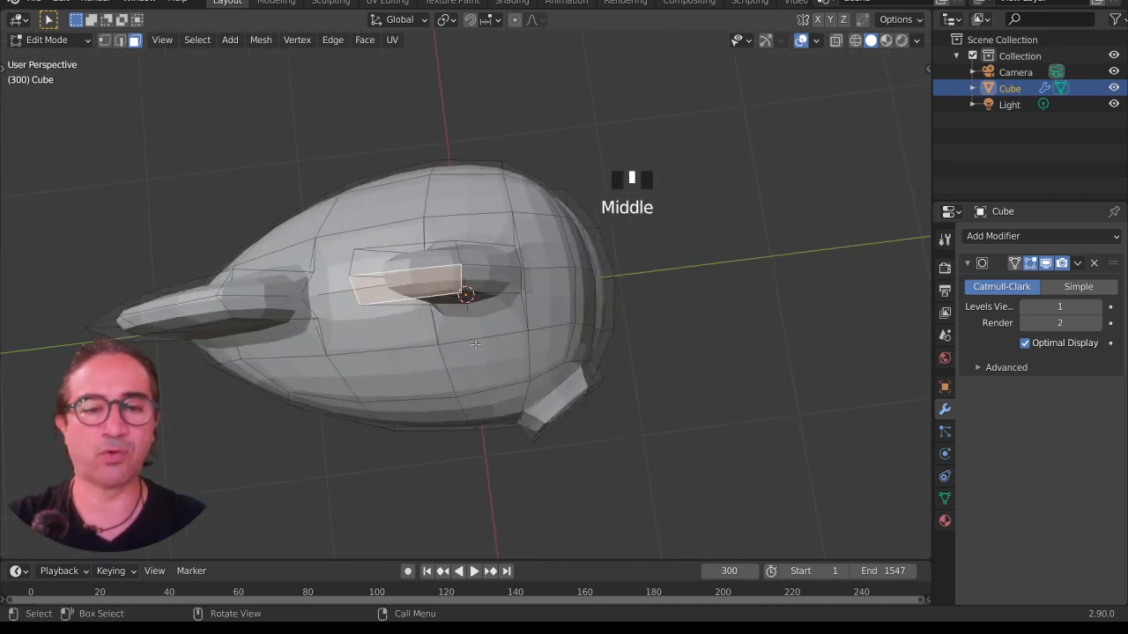
# - Turn on X-axis mirror editing and rotate the front dorsal fin's end face in the right side view
pyautogui.moveTo(475, 344); pyautogui.dragTo(374, 213, button='middle')
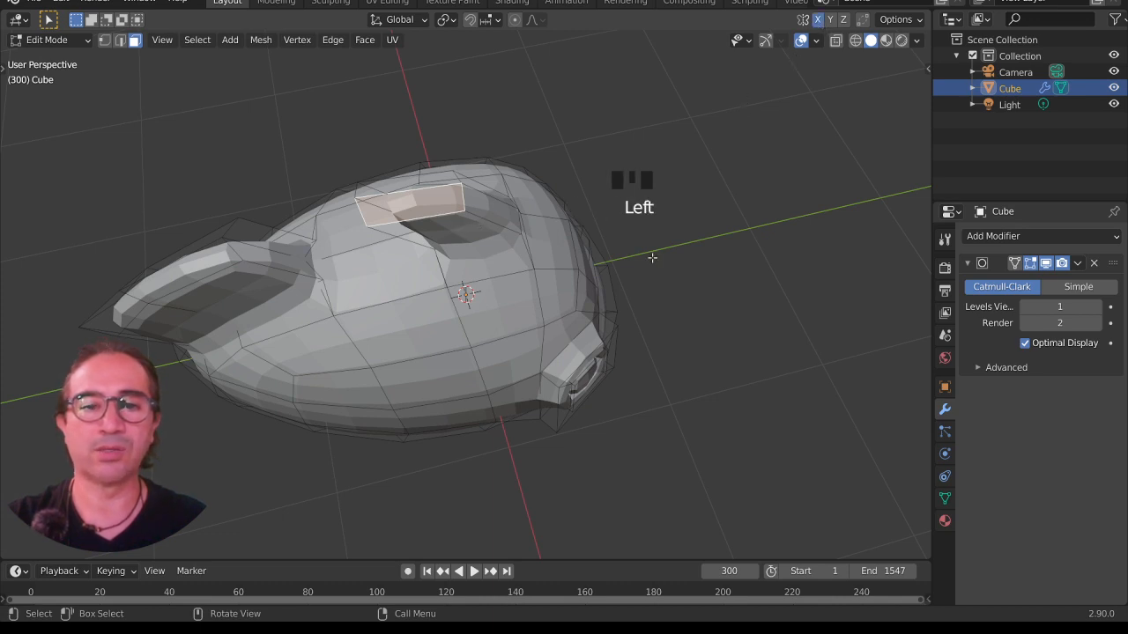
pyautogui.press('r')
pyautogui.press('Escape')
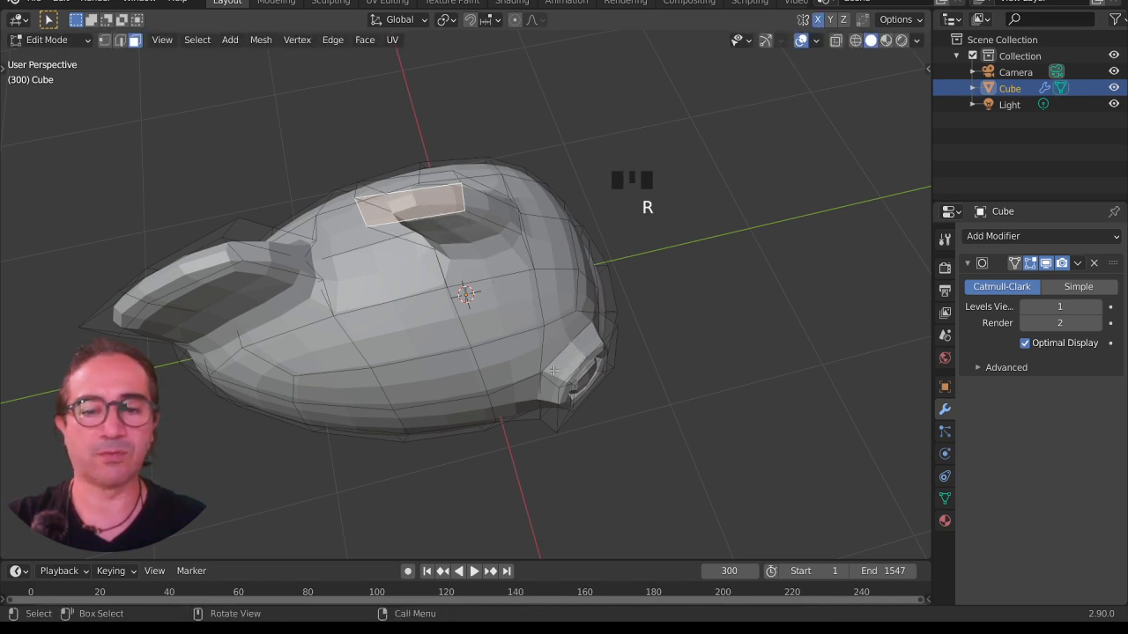
pyautogui.press('KP_3')
pyautogui.press('r')
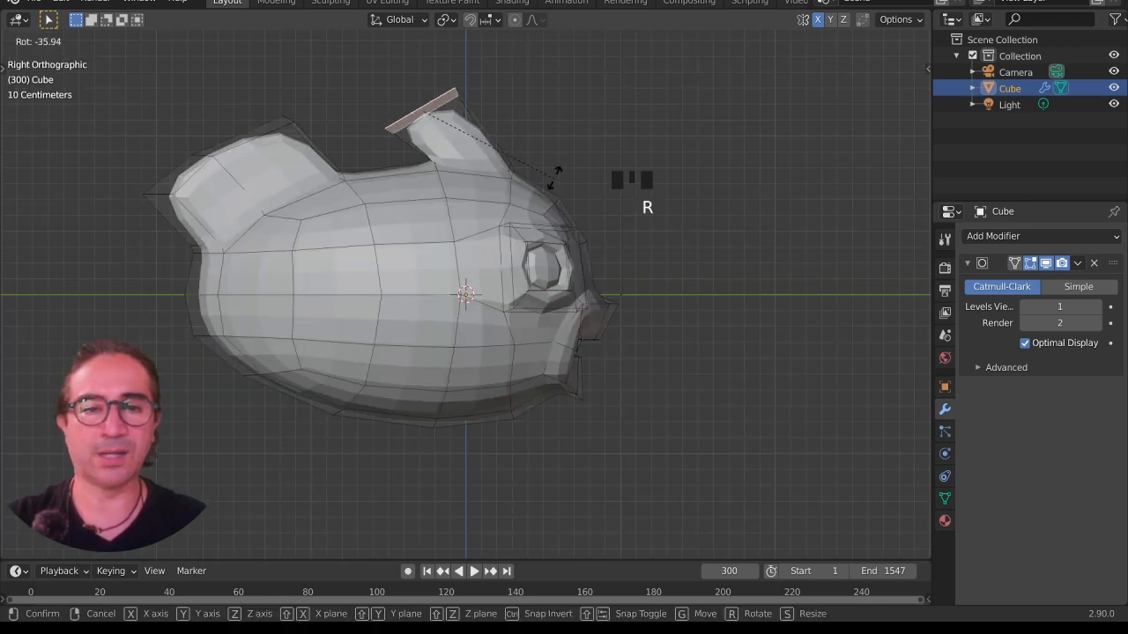
pyautogui.click(533, 215)
# - Scale the front dorsal fin's end face and move it to refine the fin's shape
pyautogui.press('s')
pyautogui.click(567, 210)
pyautogui.press('g')
pyautogui.click(526, 208)
pyautogui.moveTo(521, 209); pyautogui.dragTo(361, 257, button='middle')
pyautogui.click(318, 306)
pyautogui.press('g')
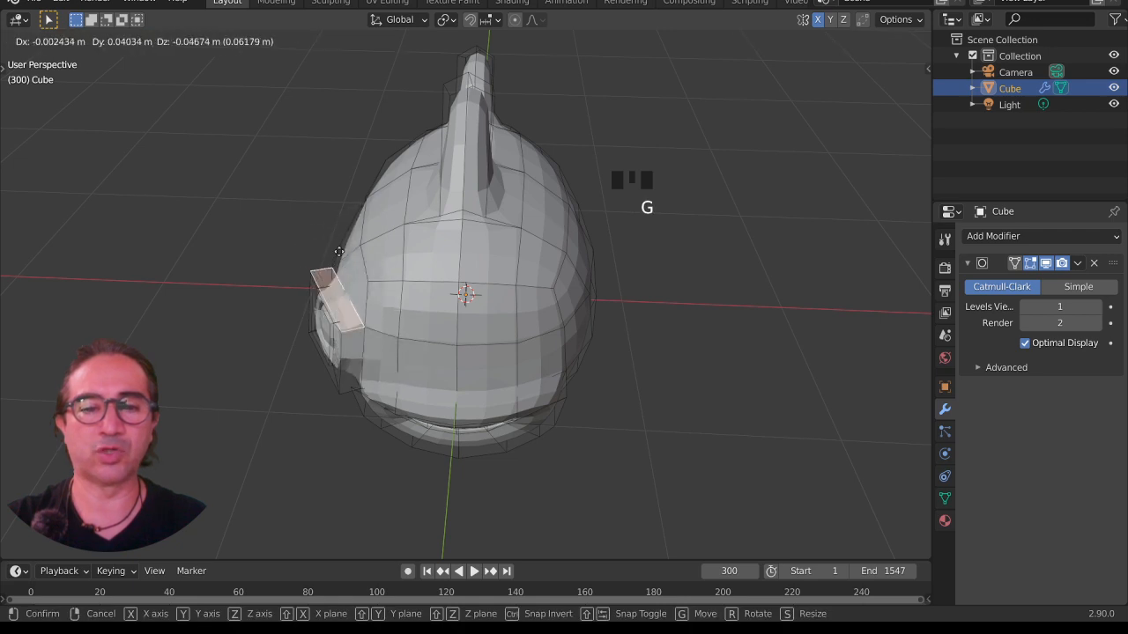
pyautogui.click(393, 215)
pyautogui.press('g')
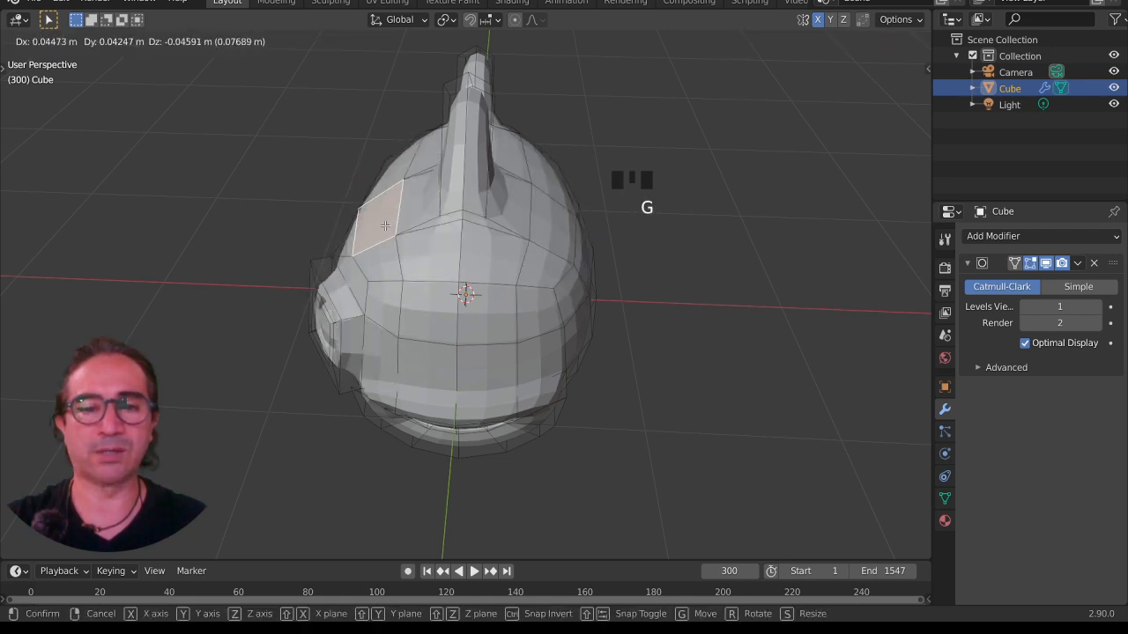
pyautogui.rightClick(388, 224)
pyautogui.moveTo(400, 216); pyautogui.dragTo(484, 227, button='middle')
pyautogui.click(414, 208)
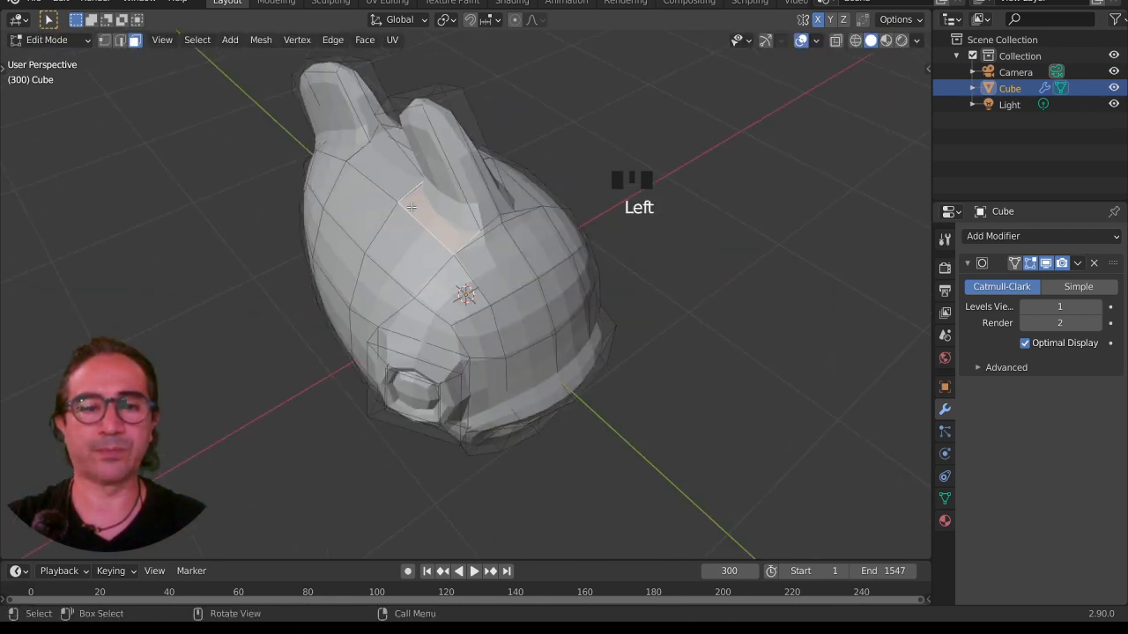
# - Select the two end faces of the front dorsal fin and scale them along X to thin the tip
pyautogui.moveTo(398, 266); pyautogui.dragTo(476, 414, button='middle')
pyautogui.click(401, 163)
pyautogui.keyDown('shift'); pyautogui.click(445, 172); pyautogui.keyUp('shift')
pyautogui.press('s')
pyautogui.press('x')
pyautogui.click(490, 259)
# - Select the end faces of the rear dorsal fin and scale them along X to thin the fin's outer edge
pyautogui.click(381, 320)
pyautogui.keyDown('shift'); pyautogui.click(480, 419); pyautogui.keyUp('shift')
pyautogui.keyDown('shift'); pyautogui.click(481, 422); pyautogui.keyUp('shift')
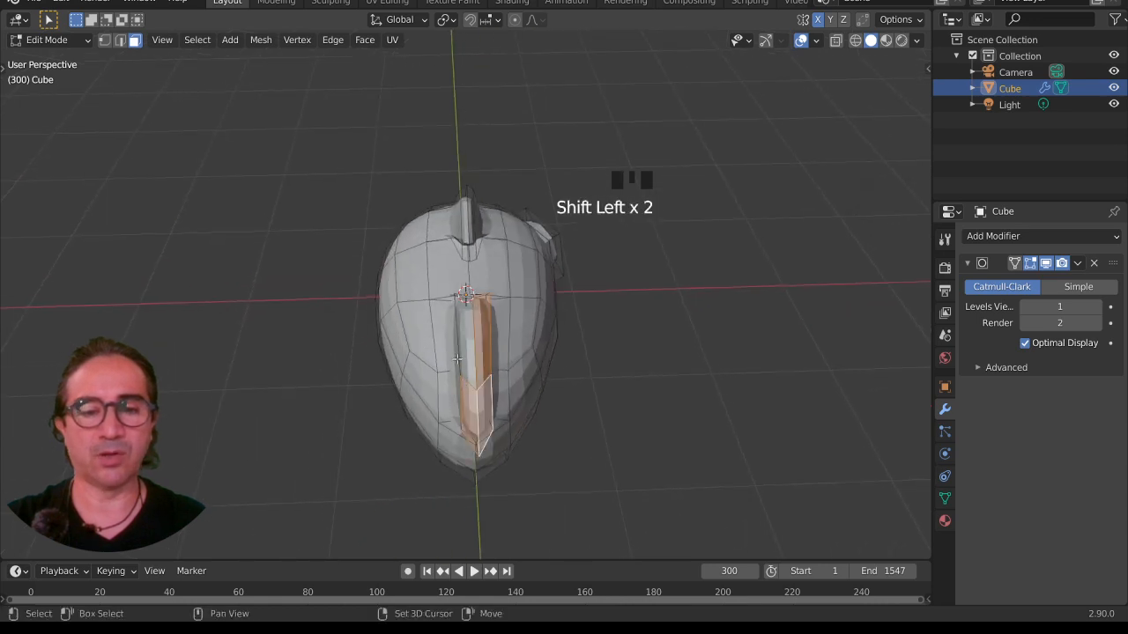
pyautogui.moveTo(468, 361); pyautogui.dragTo(535, 354, button='middle')
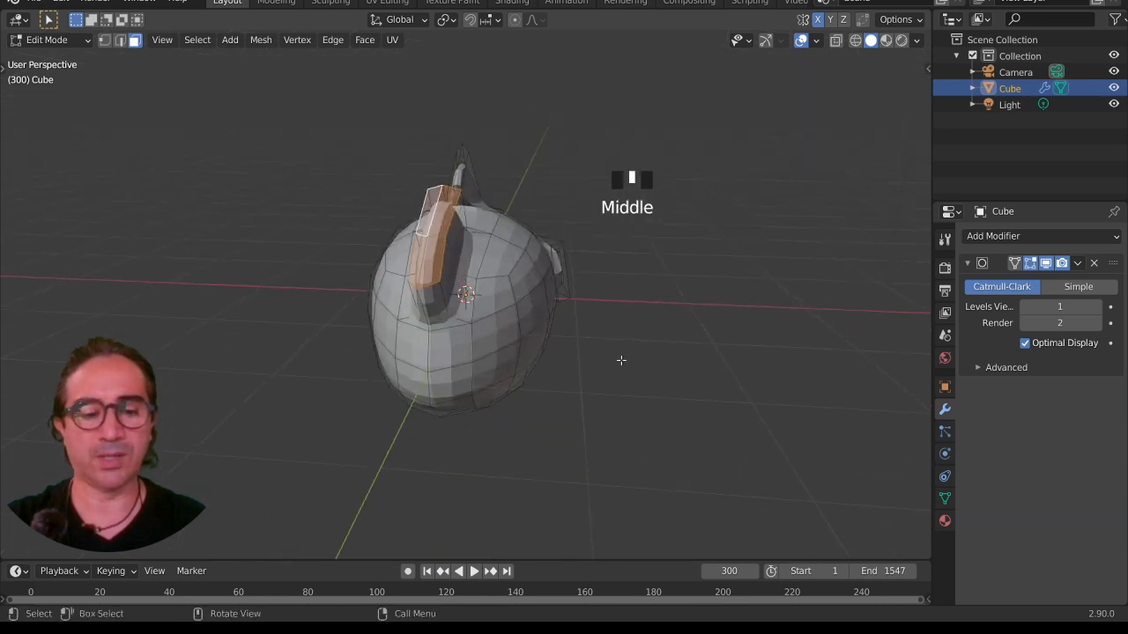
pyautogui.press('s')
pyautogui.press('x')
pyautogui.click(487, 304)
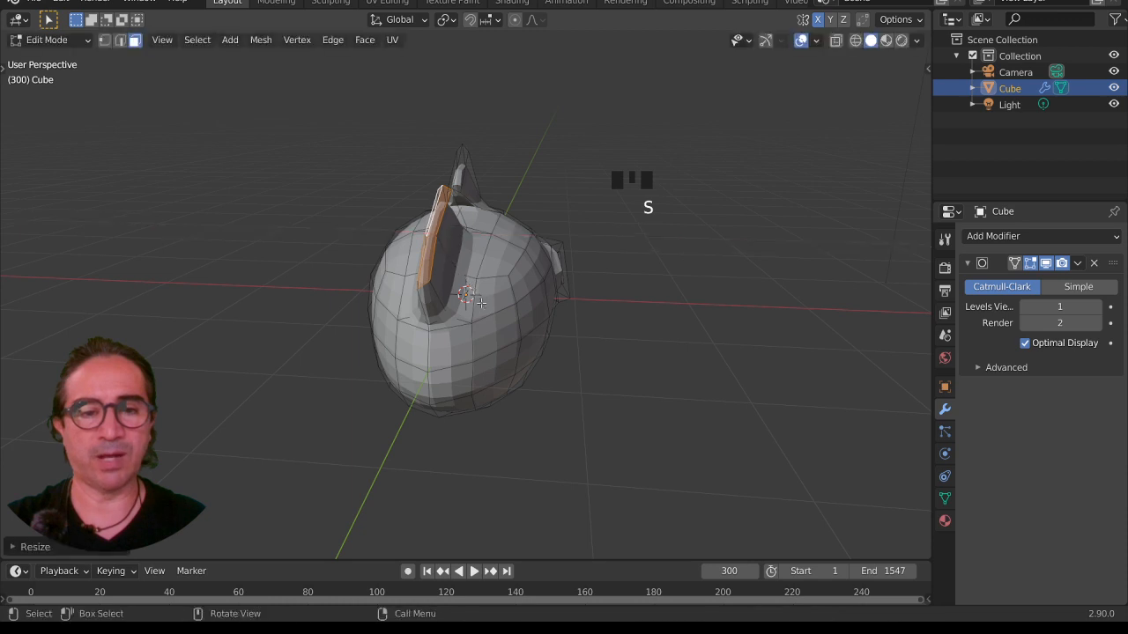
# - Extrude the faces at the body's rear end backward in the right side view and scale them along X to narrow the tail base
pyautogui.moveTo(438, 305); pyautogui.dragTo(565, 376, button='middle')
pyautogui.keyDown('shift'); pyautogui.click(333, 351); pyautogui.keyUp('shift')
pyautogui.keyDown('shift'); pyautogui.click(422, 364); pyautogui.keyUp('shift')
pyautogui.keyDown('shift'); pyautogui.click(422, 364); pyautogui.keyUp('shift')
pyautogui.press('KP_3')
pyautogui.press('e')
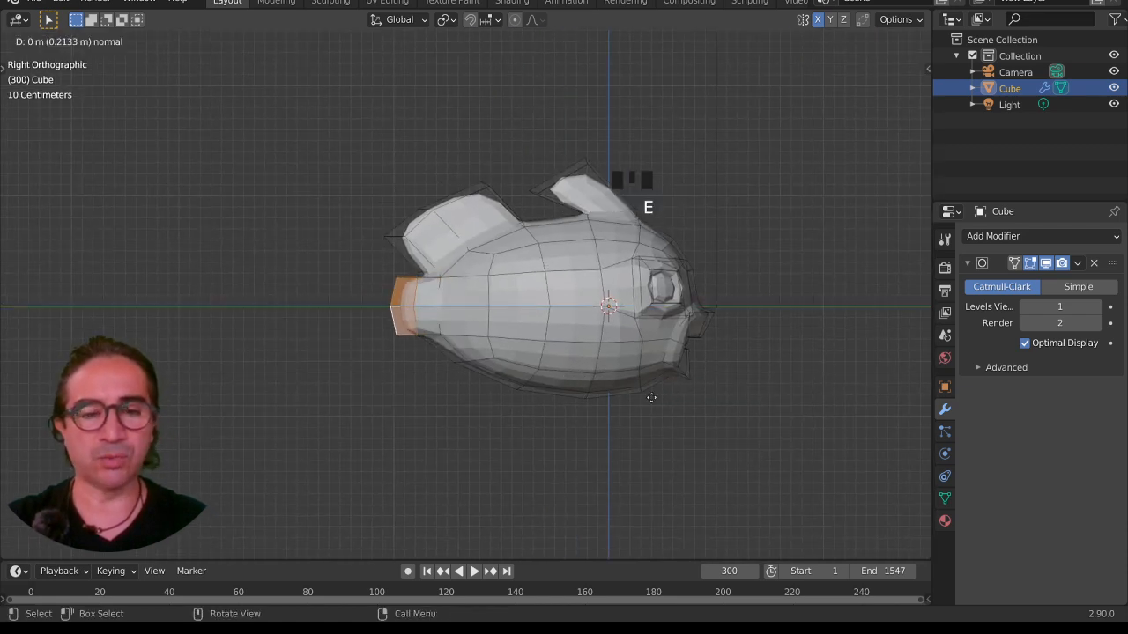
pyautogui.click(644, 398)
pyautogui.moveTo(643, 399); pyautogui.dragTo(708, 422, button='middle')
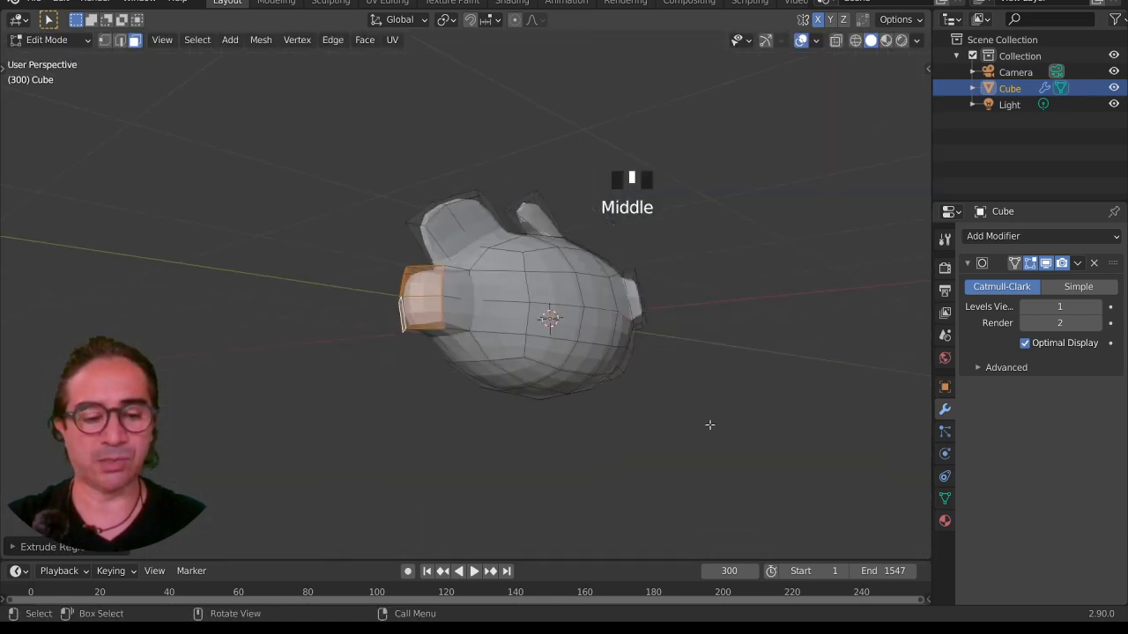
pyautogui.press('s')
pyautogui.press('x')
pyautogui.click(580, 396)
# - Extrude the tail's end faces further back, enlarge them along Z and move them to flare the tail fin
pyautogui.press('KP_3')
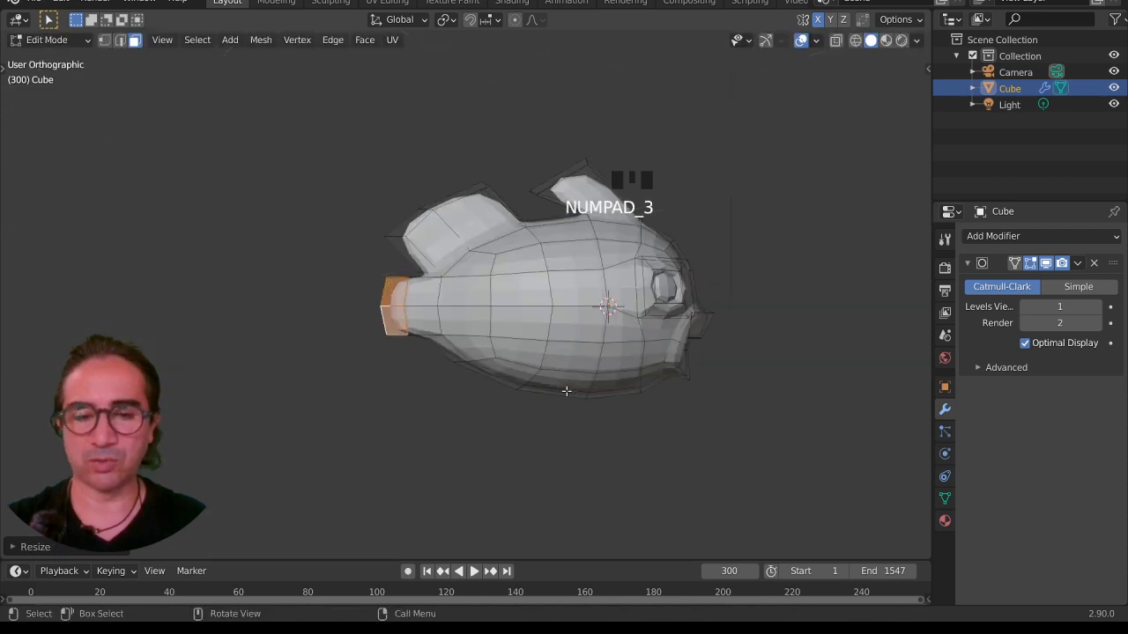
pyautogui.press('e')
pyautogui.click(540, 390)
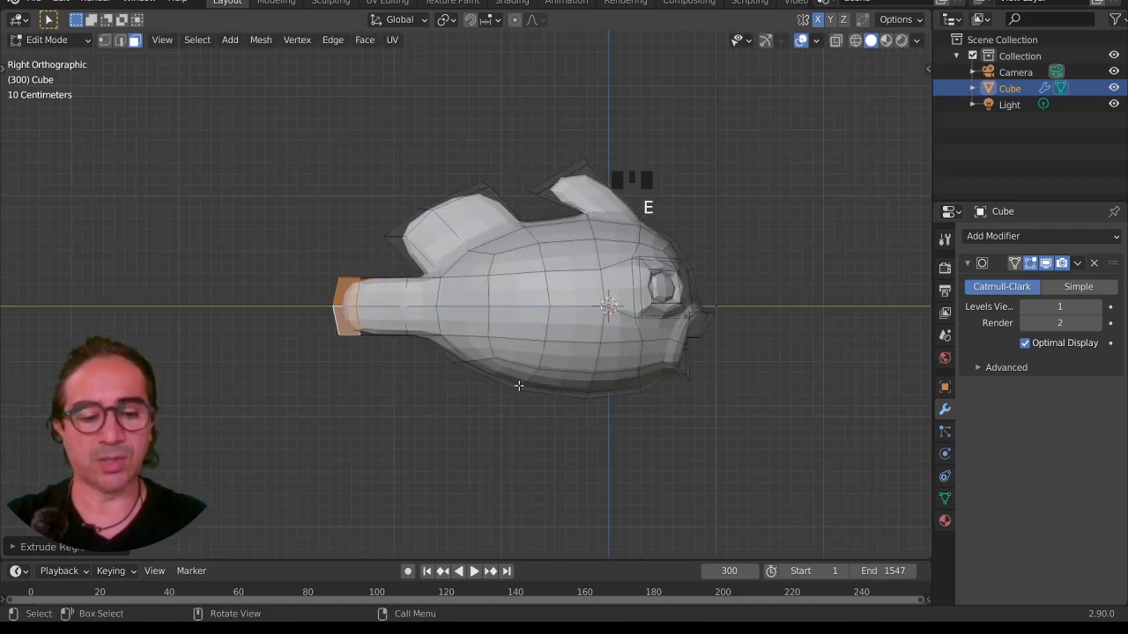
pyautogui.press('s')
pyautogui.press('z')
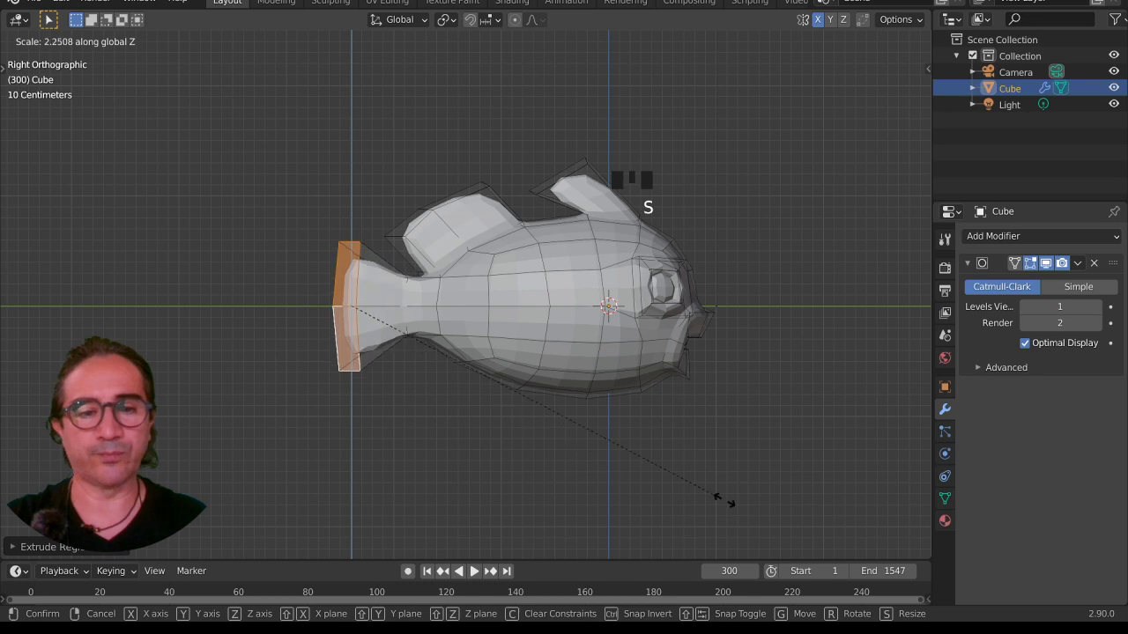
pyautogui.click(730, 502)
pyautogui.press('g')
pyautogui.click(671, 468)
# - Select the faces on the rear underside of the body, extrude them slightly and narrow them along X for a lower fin
pyautogui.moveTo(672, 469); pyautogui.dragTo(490, 324, button='middle')
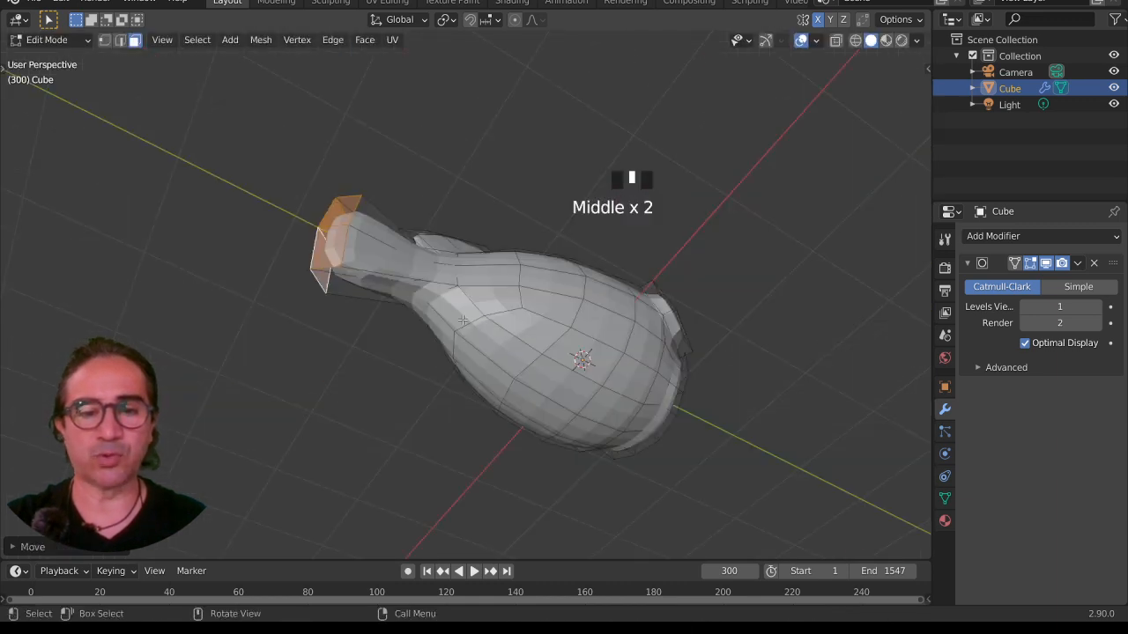
pyautogui.click(463, 320)
pyautogui.keyDown('shift'); pyautogui.click(495, 352); pyautogui.keyUp('shift')
pyautogui.keyDown('shift'); pyautogui.click(480, 382); pyautogui.keyUp('shift')
pyautogui.moveTo(480, 381); pyautogui.dragTo(546, 395, button='middle')
pyautogui.press('e')
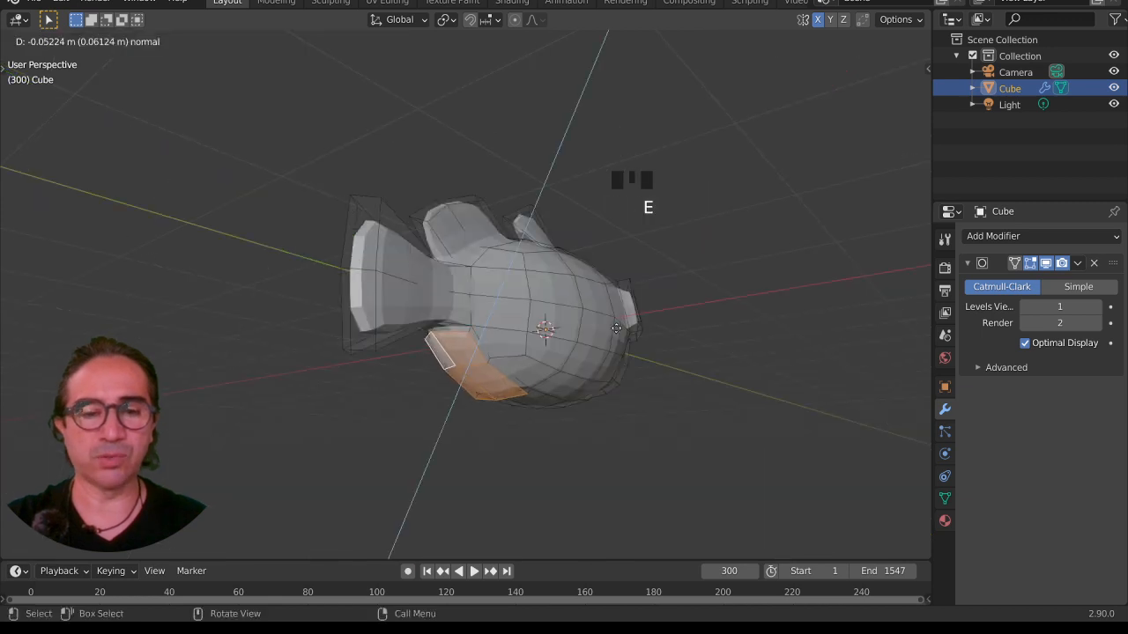
pyautogui.press('s')
pyautogui.press('x')
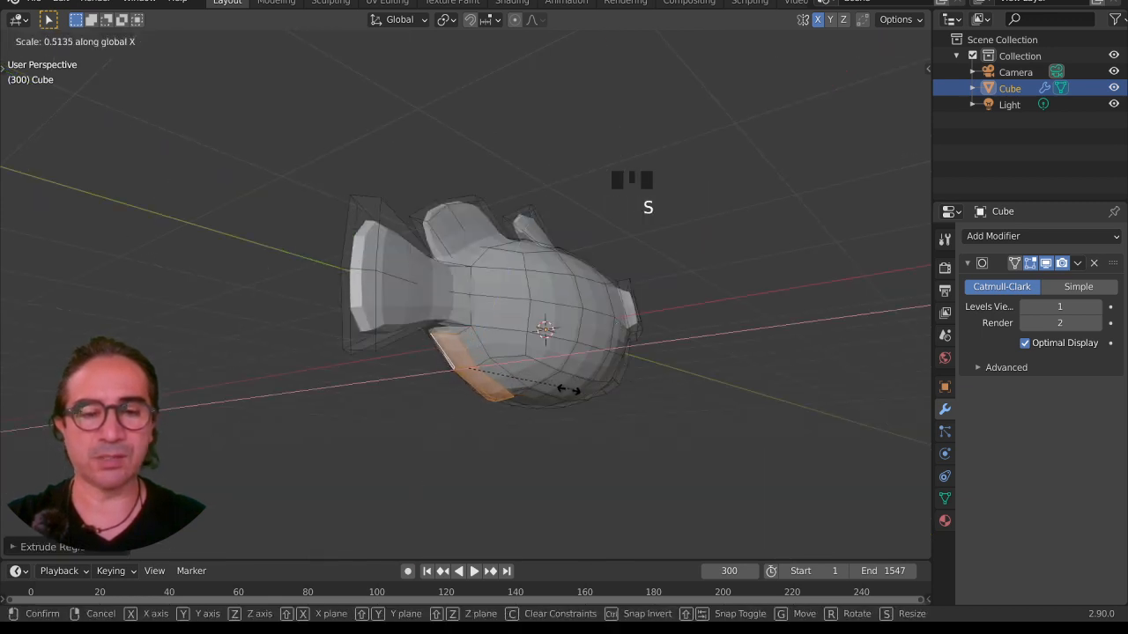
pyautogui.click(556, 390)
# - Extrude the lower rear fin outward in the right side view, widen its end along Y and move it toward the tail
pyautogui.press('KP_3')
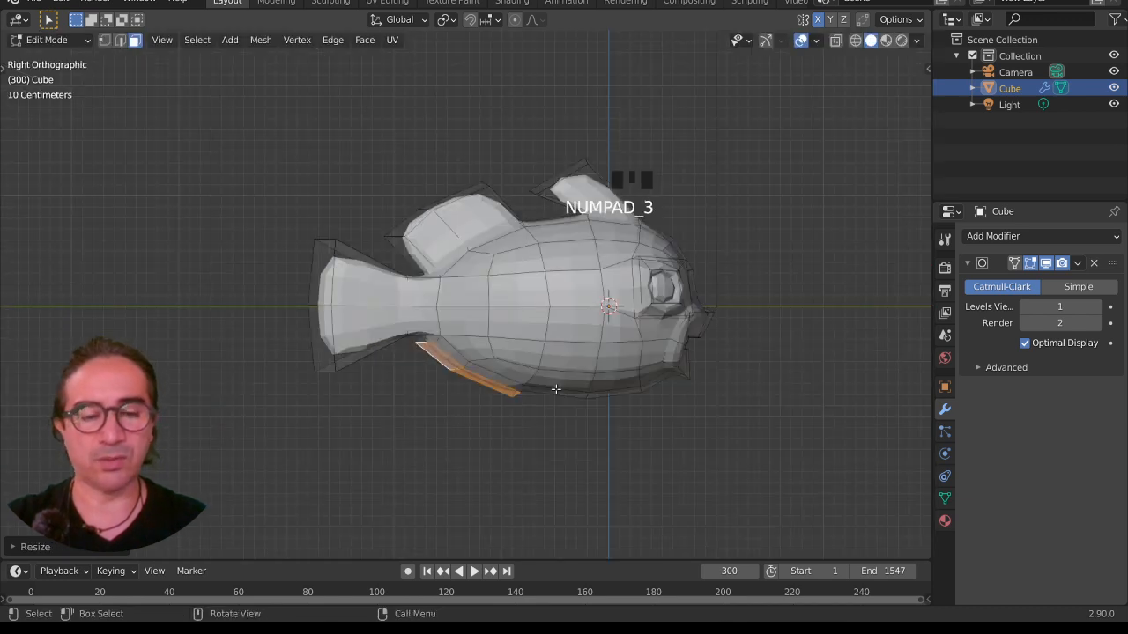
pyautogui.press('e')
pyautogui.click(534, 422)
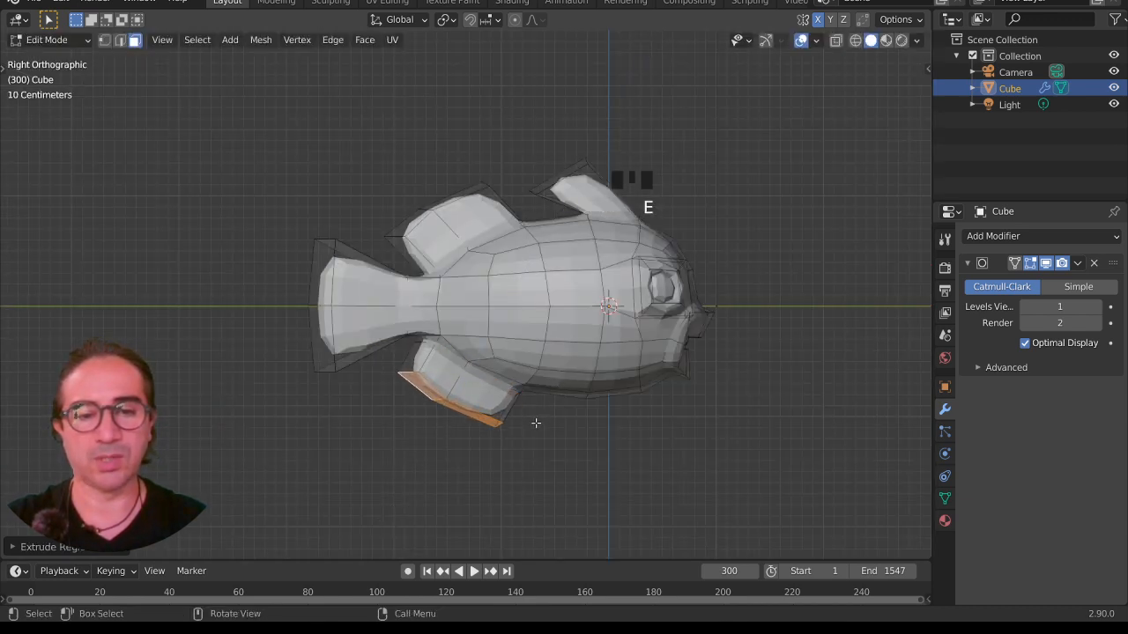
pyautogui.press('s')
pyautogui.press('y')
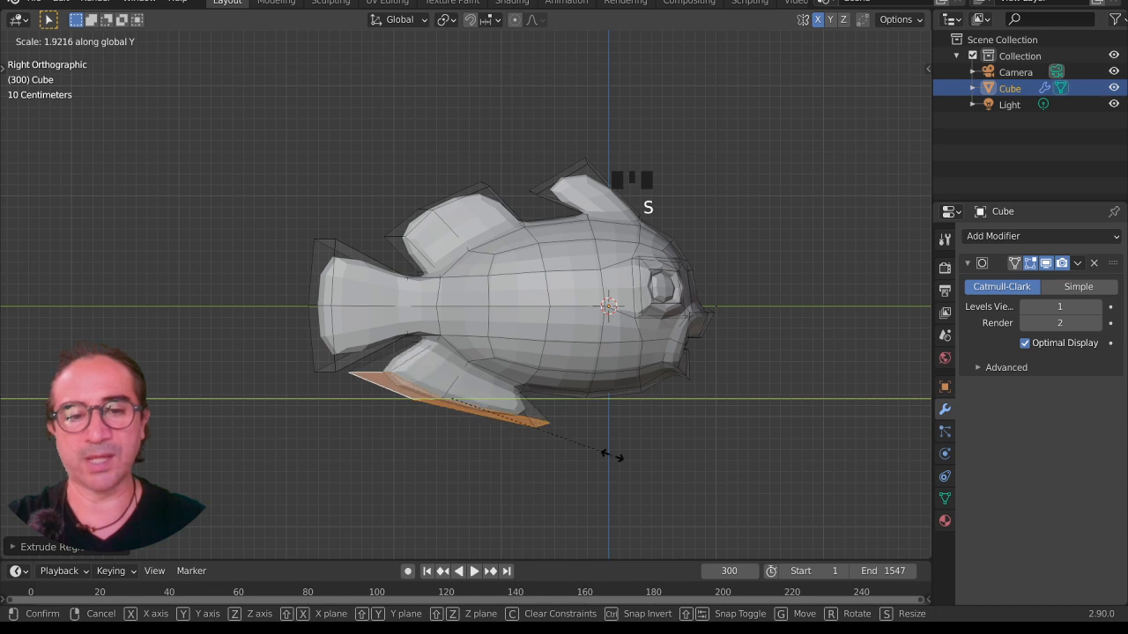
pyautogui.click(584, 451)
pyautogui.press('g')
pyautogui.click(563, 456)
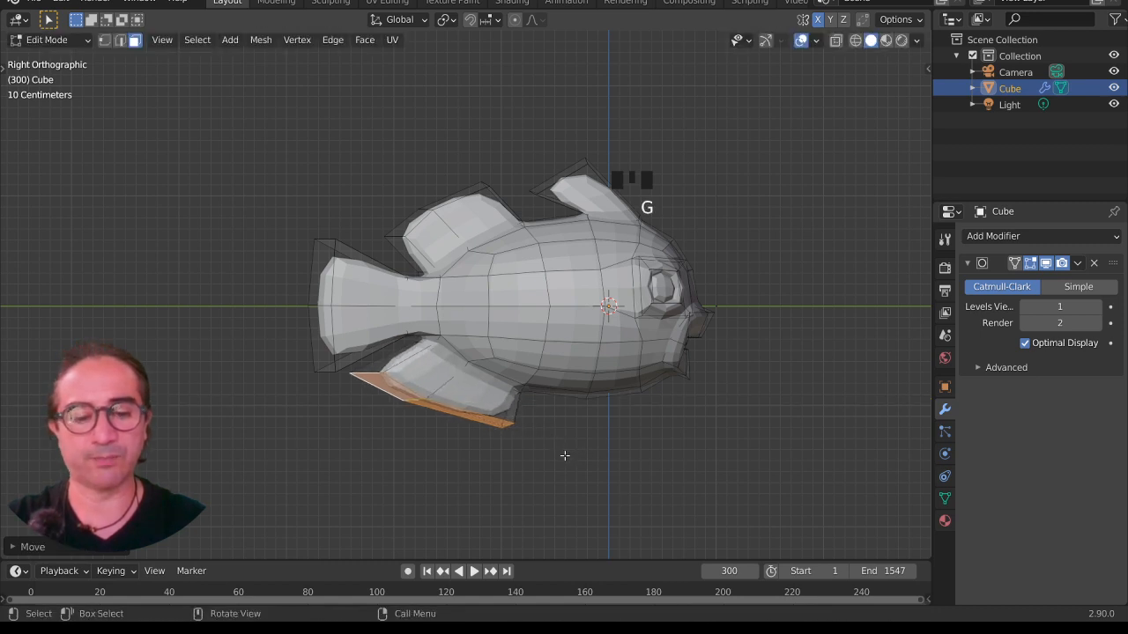
pyautogui.press('e')
pyautogui.rightClick(558, 466)
pyautogui.hotkey('ctrl', 'z')
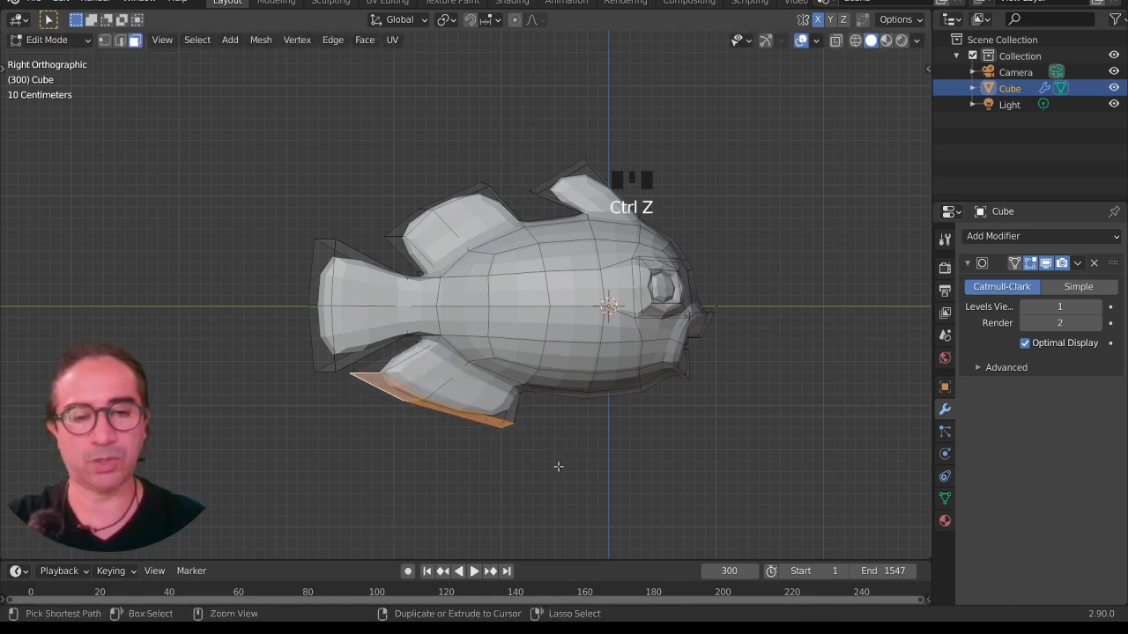
# - Rotate the lower rear fin's end faces and move them to angle the fin along the belly
pyautogui.press('r')
pyautogui.click(588, 491)
pyautogui.press('g')
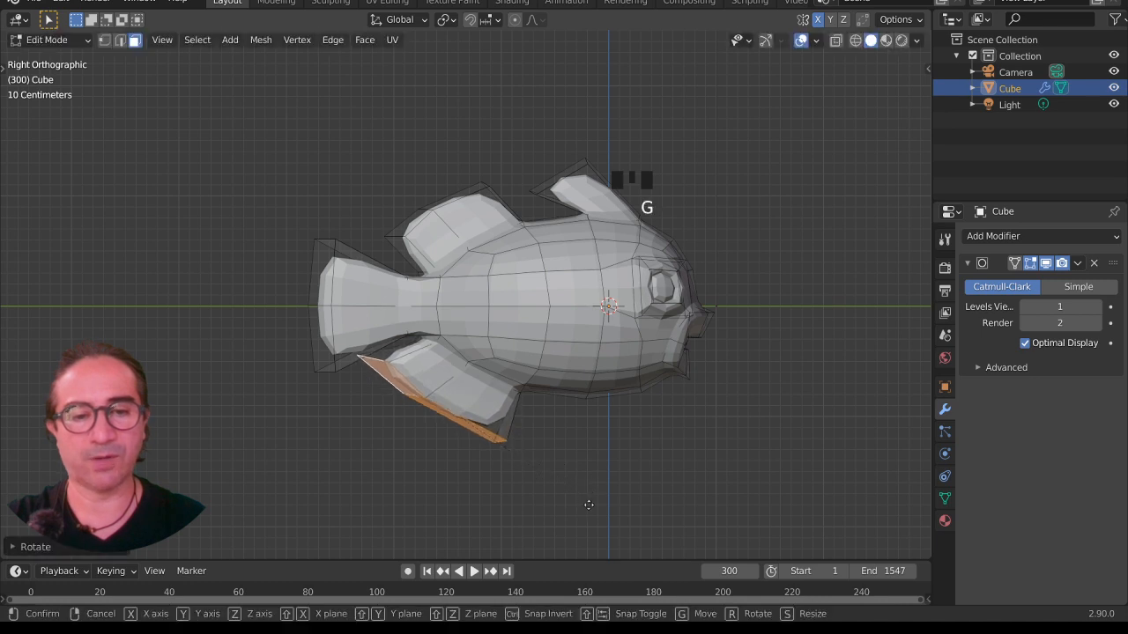
pyautogui.click(594, 489)
# - Extrude the face low on the body's side behind the eye twice and flatten its end along Z for a side fin
pyautogui.click(615, 377)
pyautogui.moveTo(615, 377); pyautogui.dragTo(588, 426, button='middle')
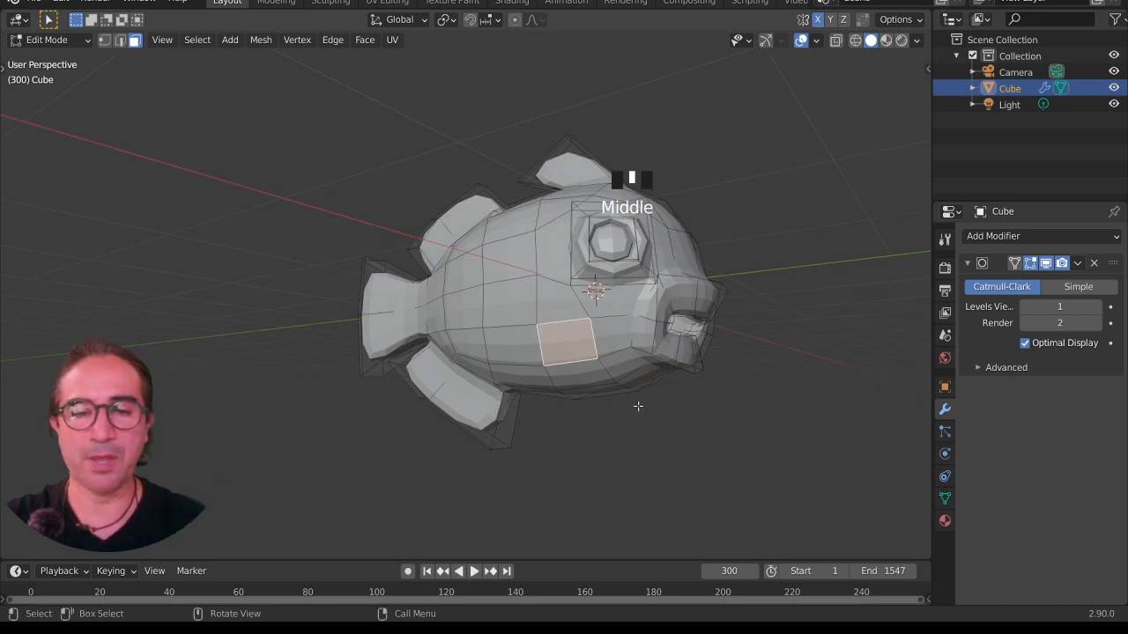
pyautogui.press('e')
pyautogui.click(622, 420)
pyautogui.moveTo(619, 421); pyautogui.dragTo(709, 447, button='middle')
pyautogui.press('e')
pyautogui.click(636, 453)
pyautogui.press('s')
pyautogui.press('z')
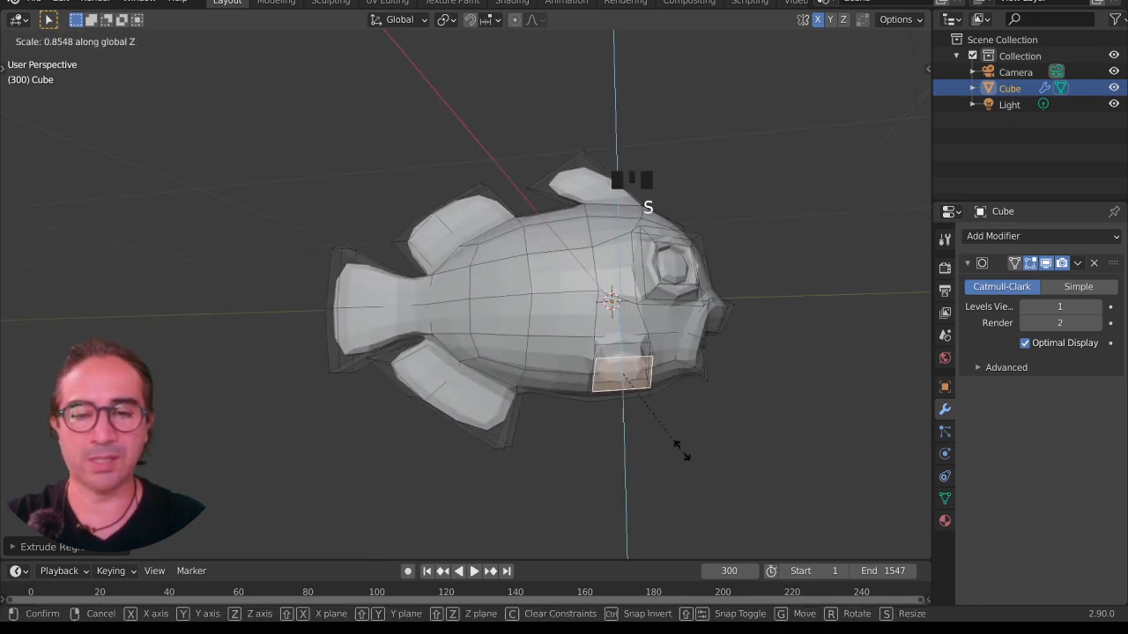
pyautogui.click(649, 402)
# - Extrude the side fin further outward, widen its end along Y and move it toward the tail
pyautogui.keyDown('shift'); pyautogui.moveTo(674, 418); pyautogui.dragTo(579, 356, button='middle'); pyautogui.keyUp('shift')
pyautogui.scroll(2, 684, 343)
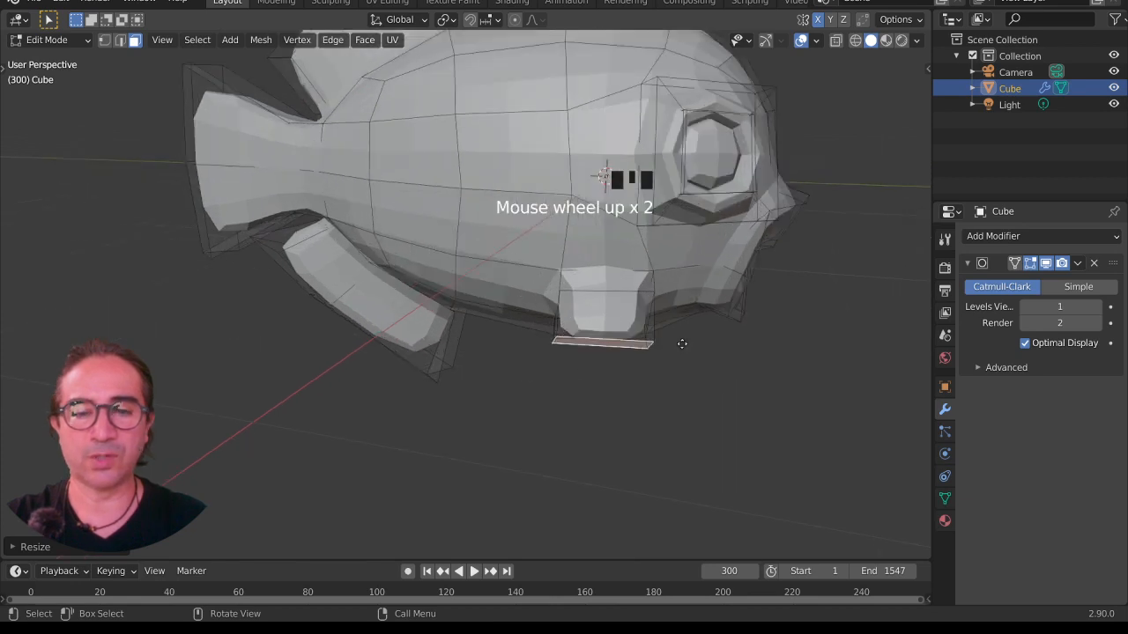
pyautogui.press('e')
pyautogui.click(670, 463)
pyautogui.press('s')
pyautogui.press('y')
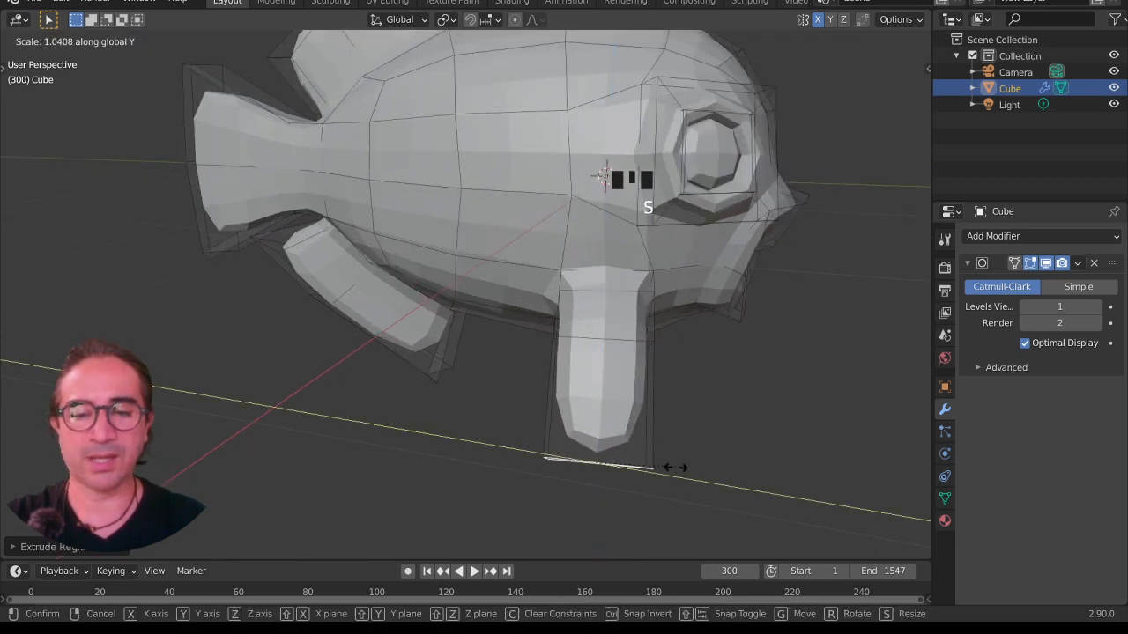
pyautogui.click(768, 491)
pyautogui.press('g')
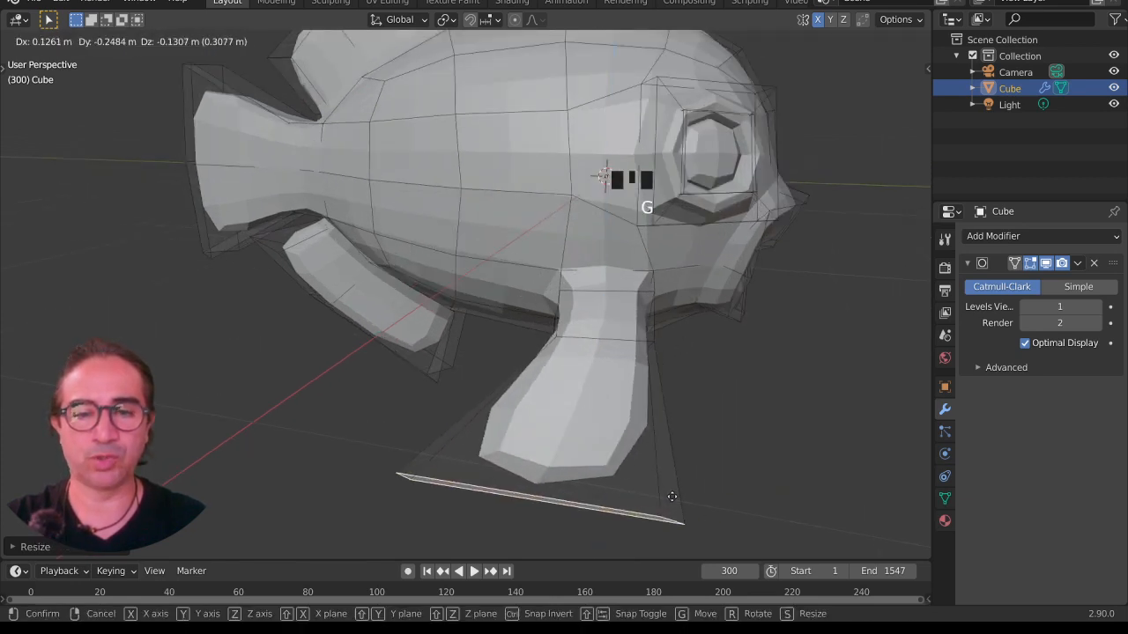
pyautogui.click(671, 497)
# - Switch to edge selection and move the outer edge of the side fin's tip to refine its shape
pyautogui.scroll(-3, 657, 458)
pyautogui.moveTo(657, 458); pyautogui.dragTo(103, 84, button='middle')
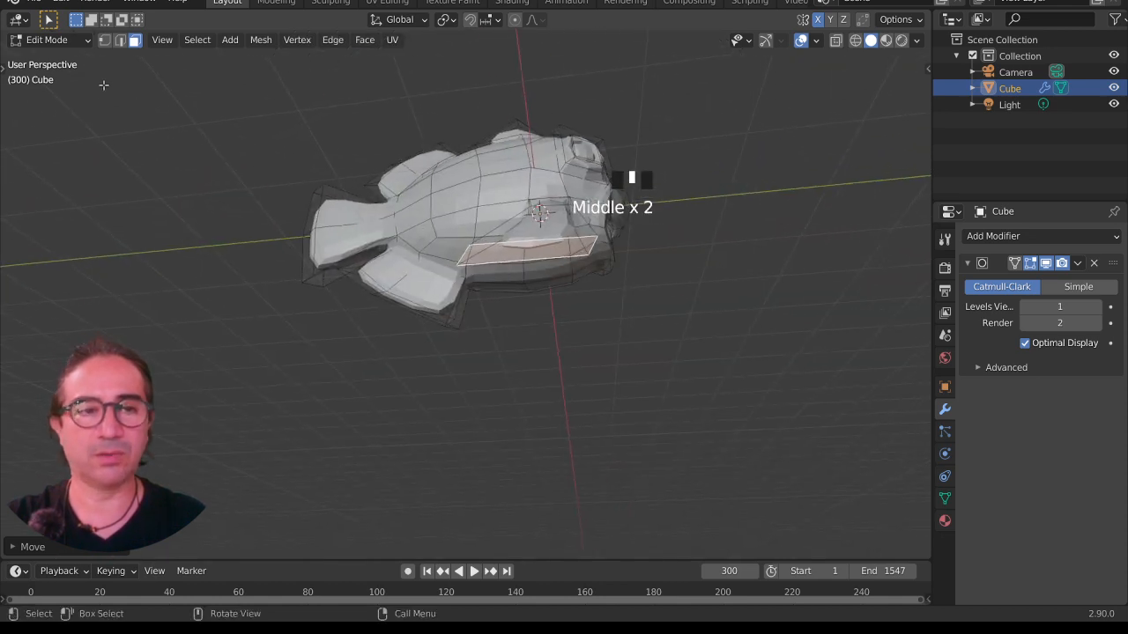
pyautogui.click(121, 40)
pyautogui.moveTo(527, 304); pyautogui.dragTo(541, 221, button='middle')
pyautogui.click(539, 212)
pyautogui.scroll(2, 556, 282)
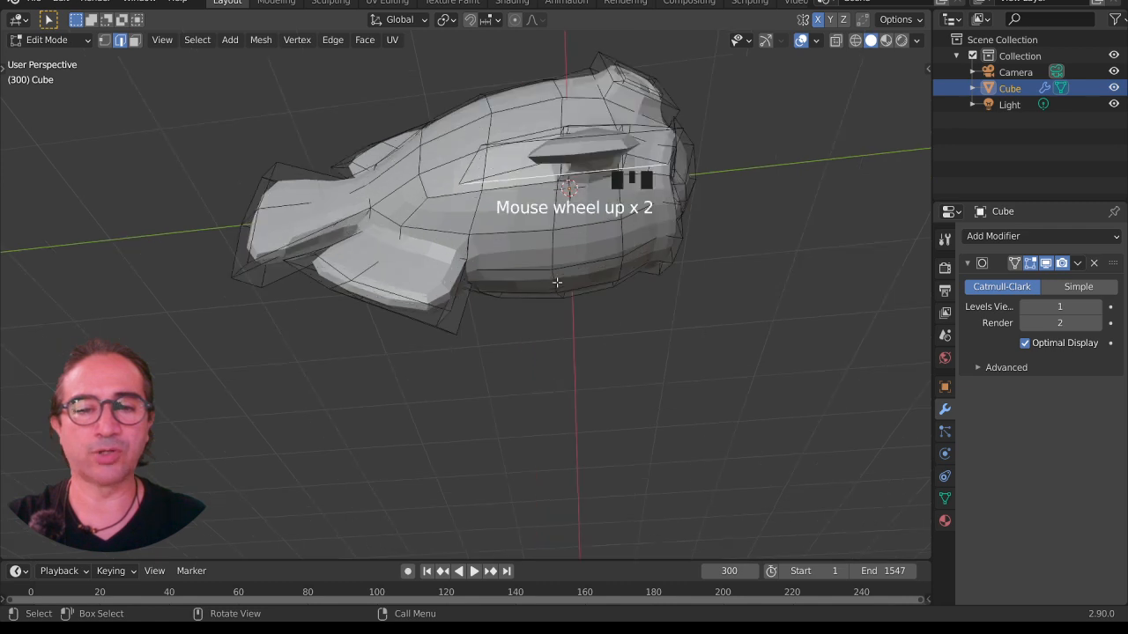
pyautogui.moveTo(557, 281); pyautogui.dragTo(625, 321, button='middle')
pyautogui.middleClick(577, 295)
pyautogui.press('g')
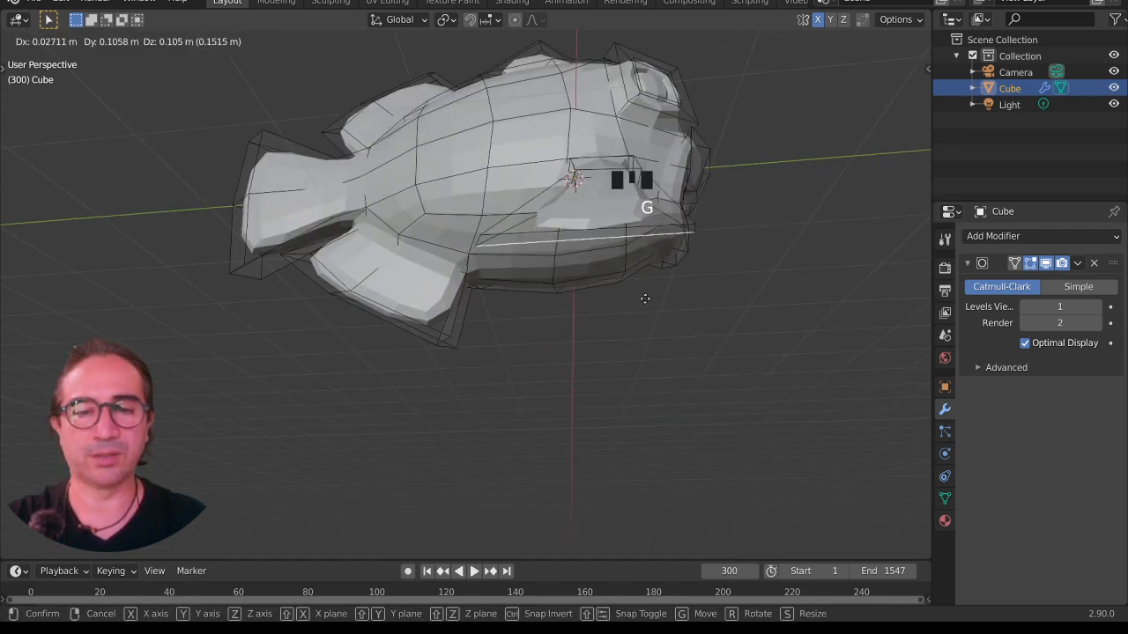
pyautogui.click(643, 293)
# - Return the fish to Object Mode and bring up the Auto Mirror add-on in the viewport's sidebar
pyautogui.scroll(-2, 619, 292)
pyautogui.press('Tab')
pyautogui.scroll(-1, 617, 295)
pyautogui.moveTo(617, 296); pyautogui.dragTo(464, 393, button='middle')
pyautogui.scroll(1, 531, 405)
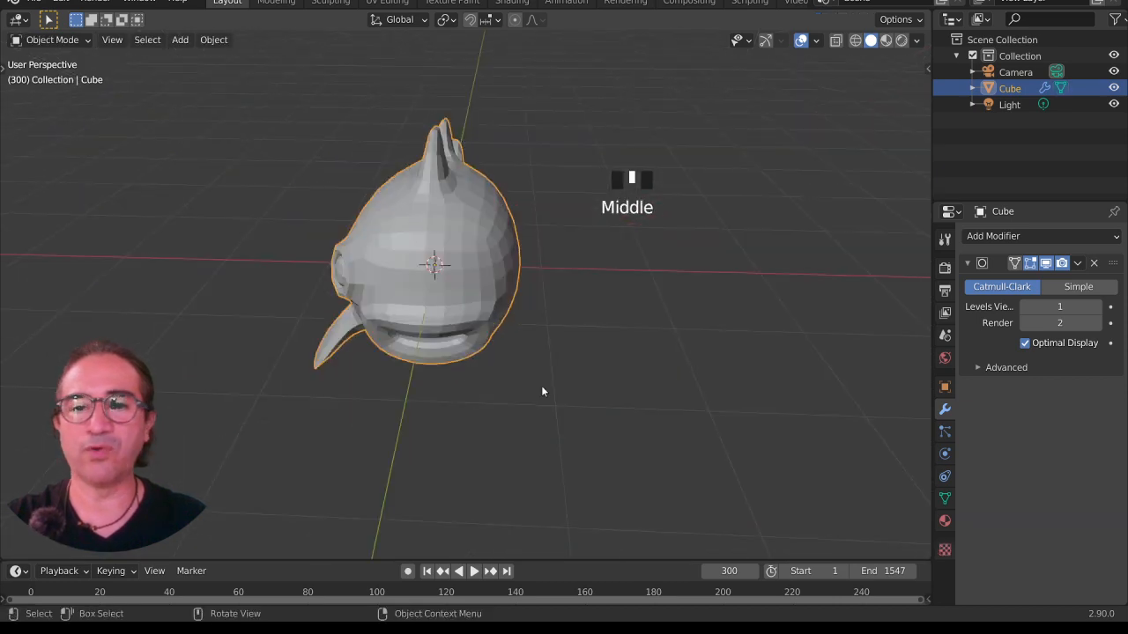
pyautogui.click(926, 68)
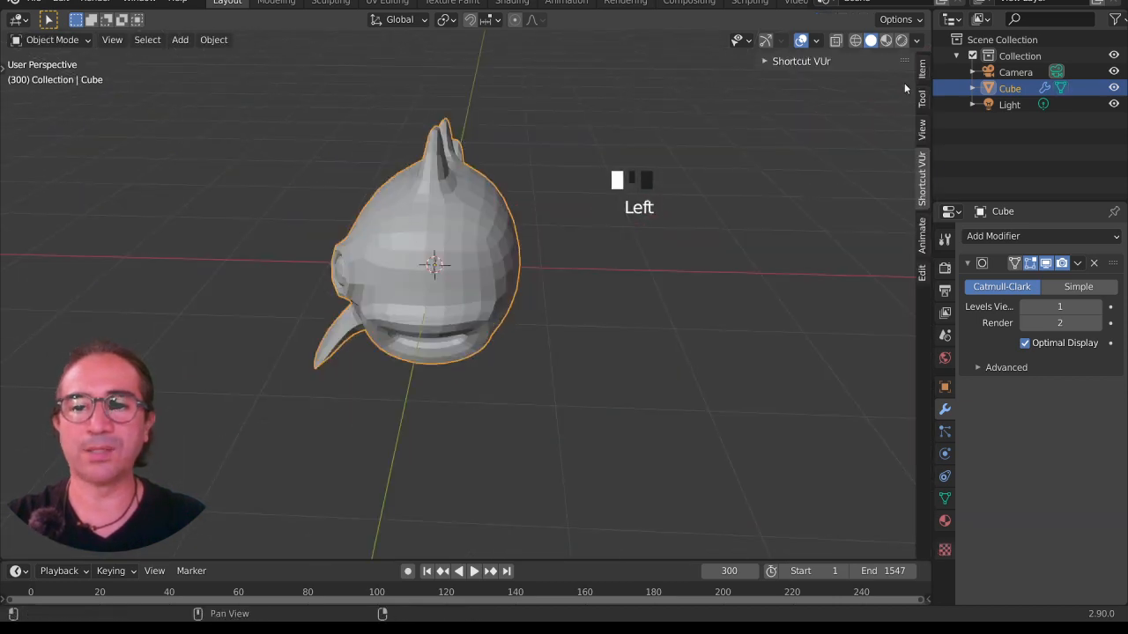
pyautogui.click(923, 275)
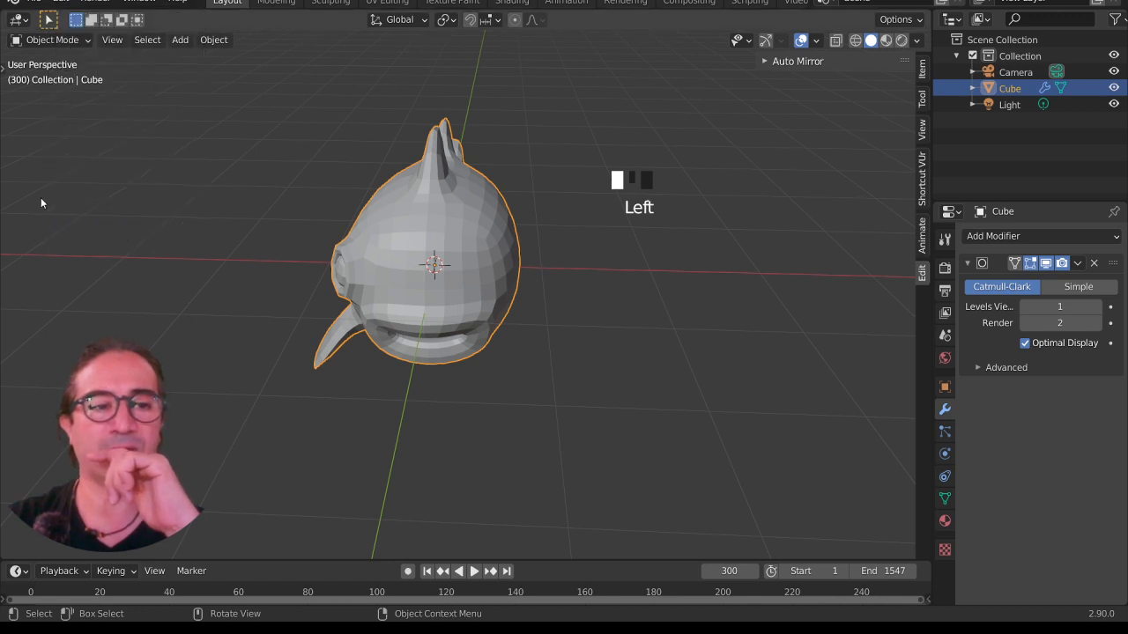
# - Split the 3D viewport vertically and change the new area to the Preferences editor
pyautogui.moveTo(3, 11)
pyautogui.mouseDown()
pyautogui.moveTo(150, 39)
pyautogui.moveTo(375, 40)
pyautogui.moveTo(9, 25)
pyautogui.mouseUp()
pyautogui.click(8, 19)
pyautogui.click(12, 19)
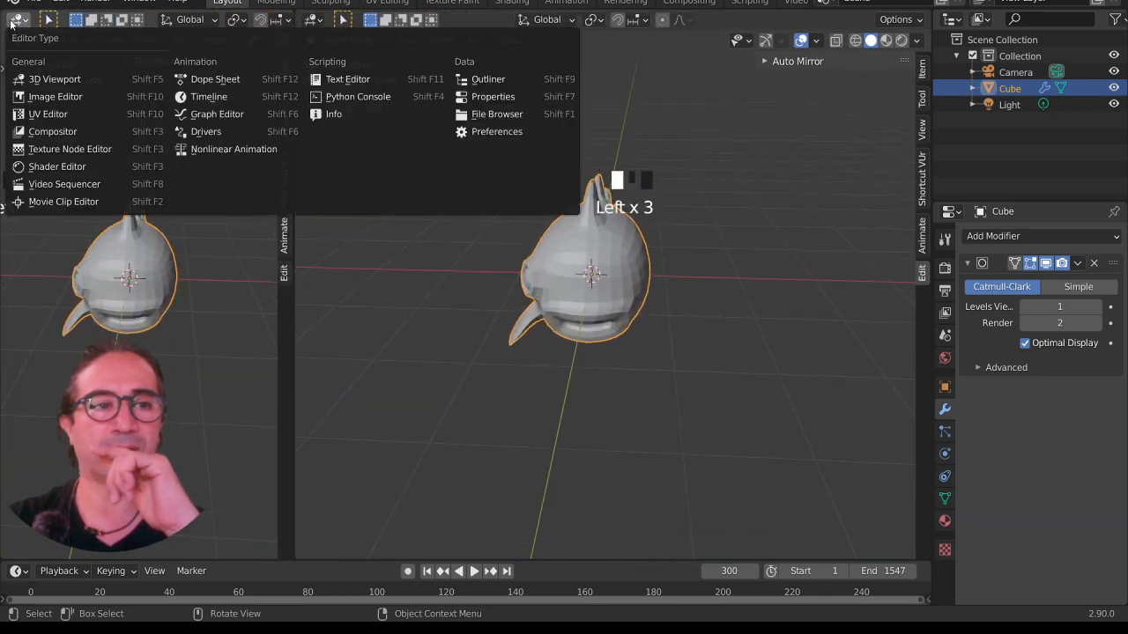
pyautogui.click(62, 1)
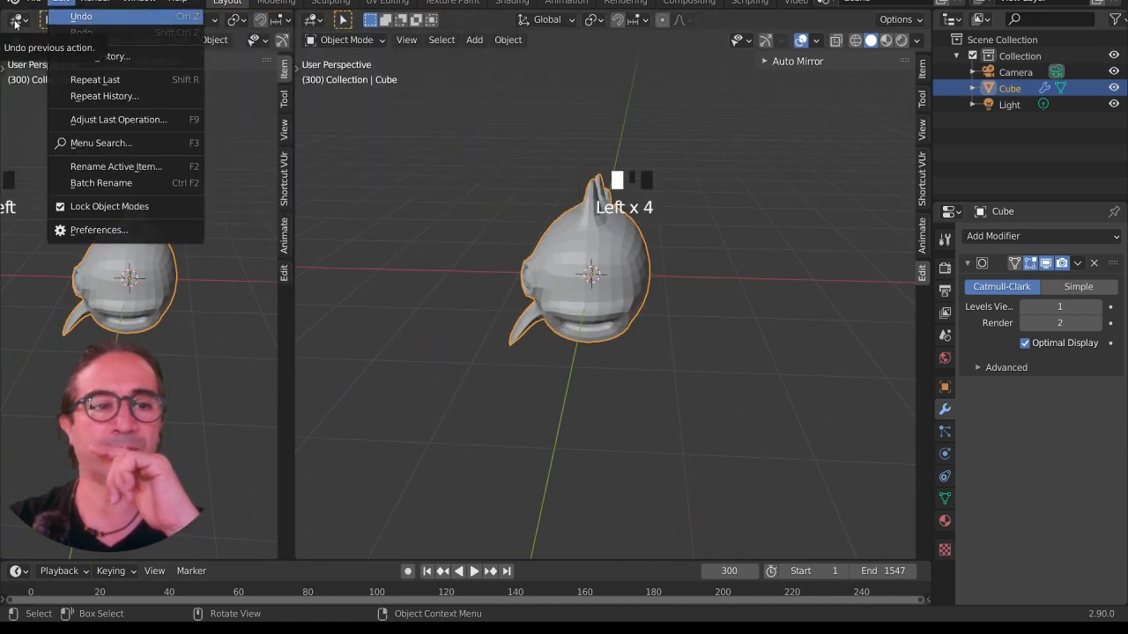
pyautogui.click(15, 20)
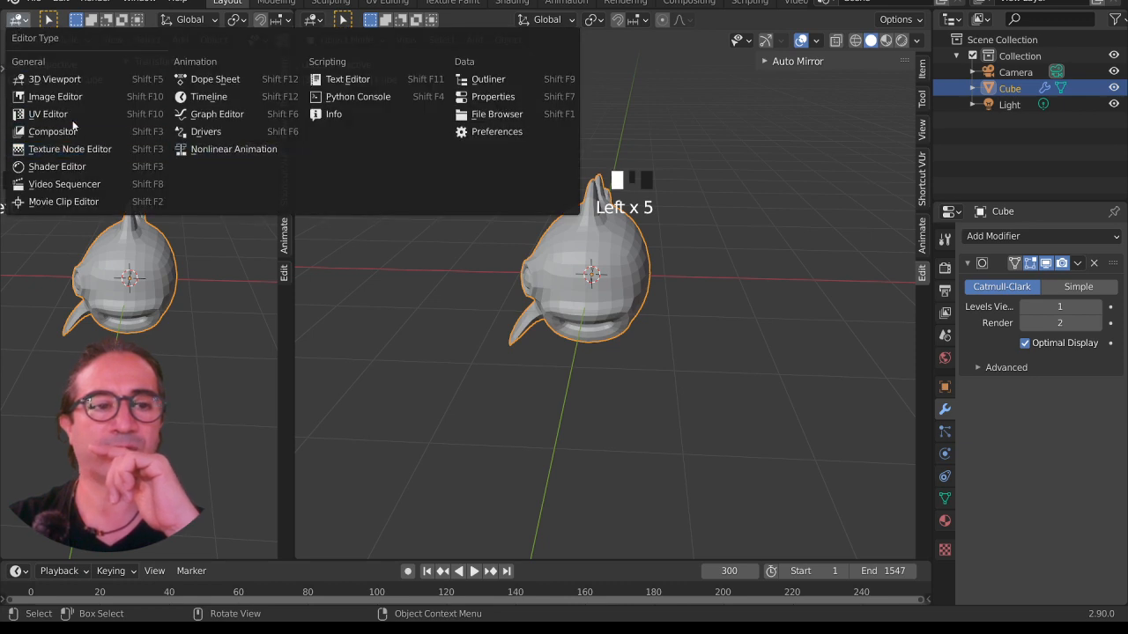
pyautogui.click(496, 131)
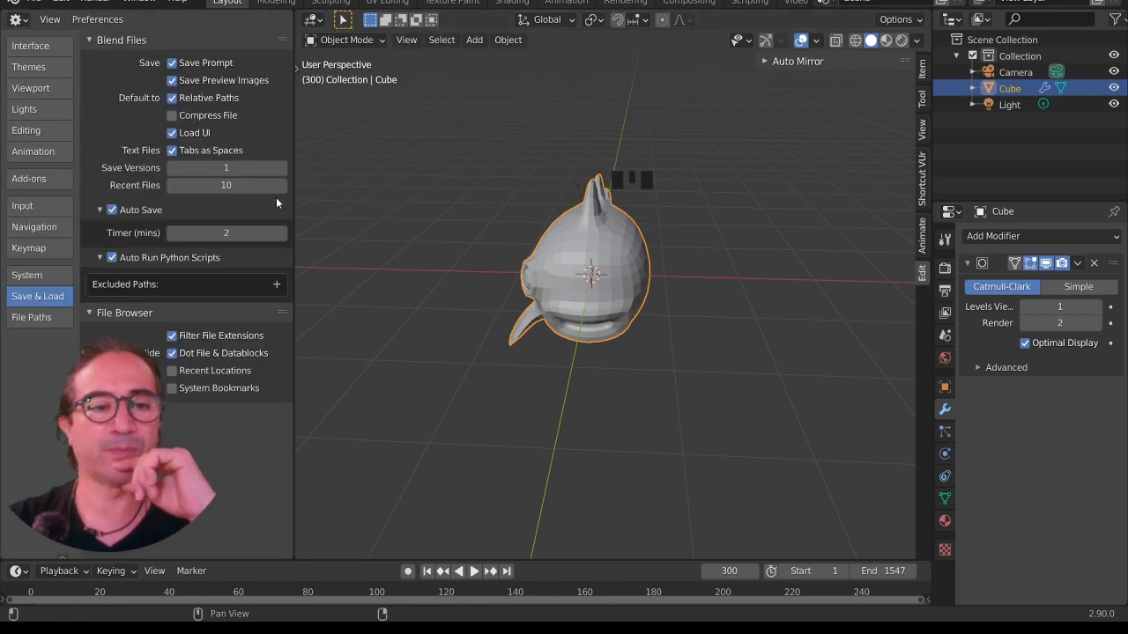
# - Widen the Preferences area and search the add-ons for "mirr"
pyautogui.moveTo(294, 173); pyautogui.dragTo(416, 173)
pyautogui.click(27, 179)
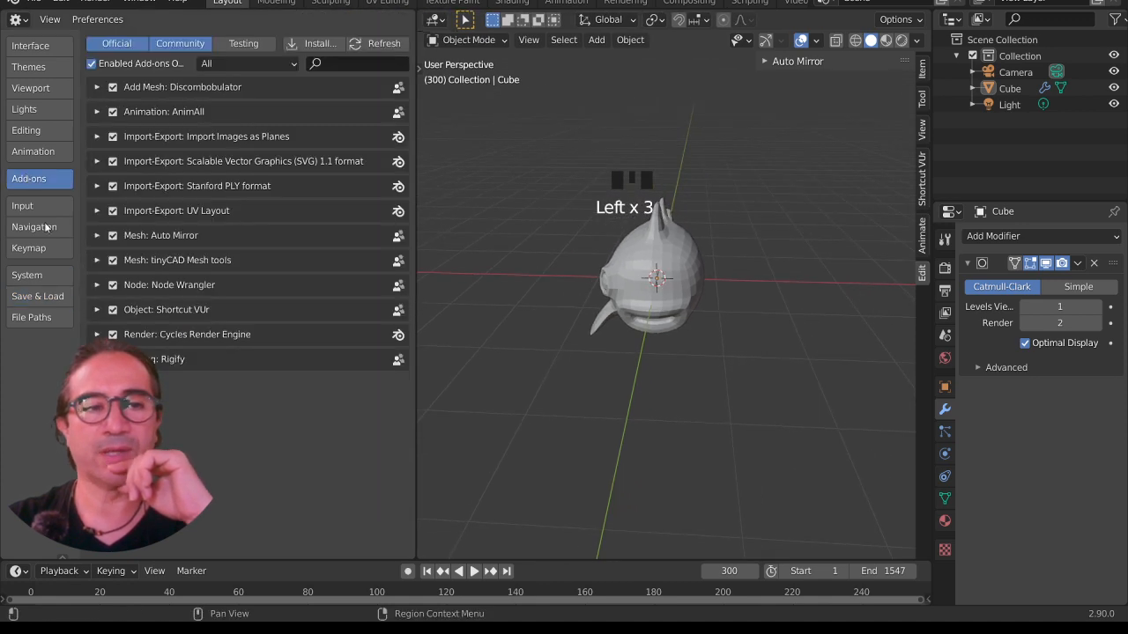
pyautogui.click(322, 64)
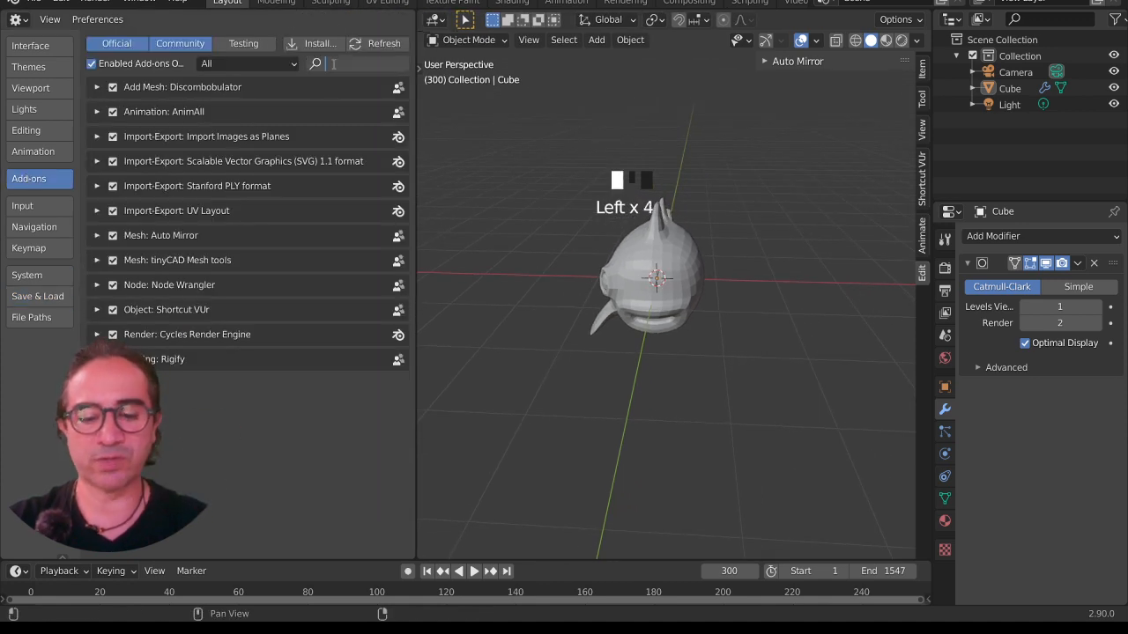
pyautogui.write('mirr')
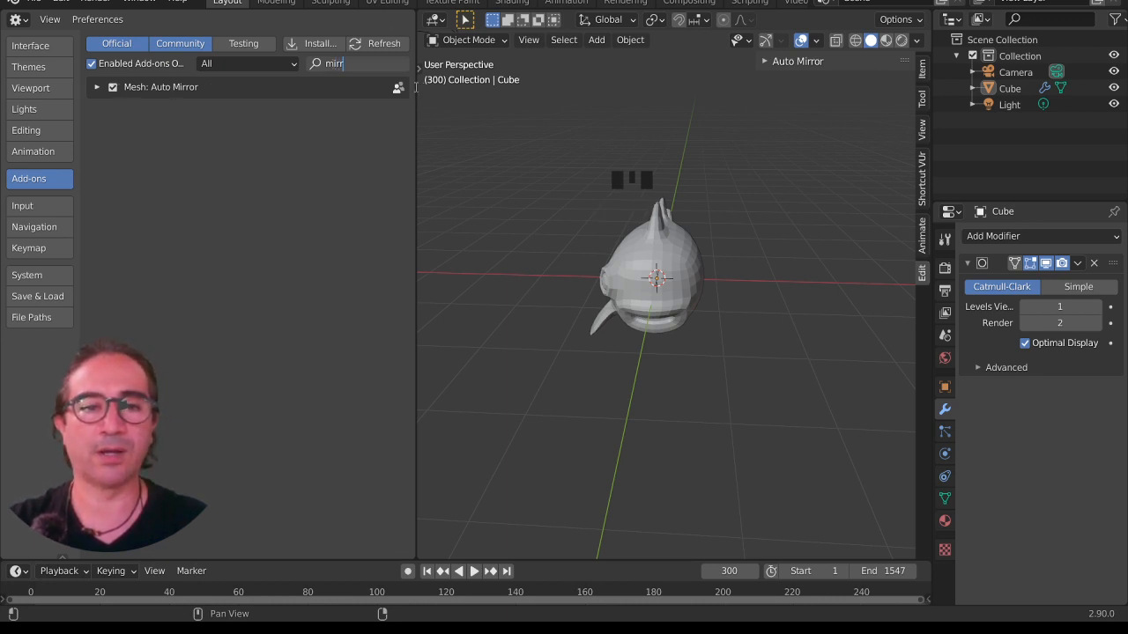
pyautogui.press('Return')
pyautogui.moveTo(413, 14); pyautogui.dragTo(381, 20)
pyautogui.rightClick(384, 14)
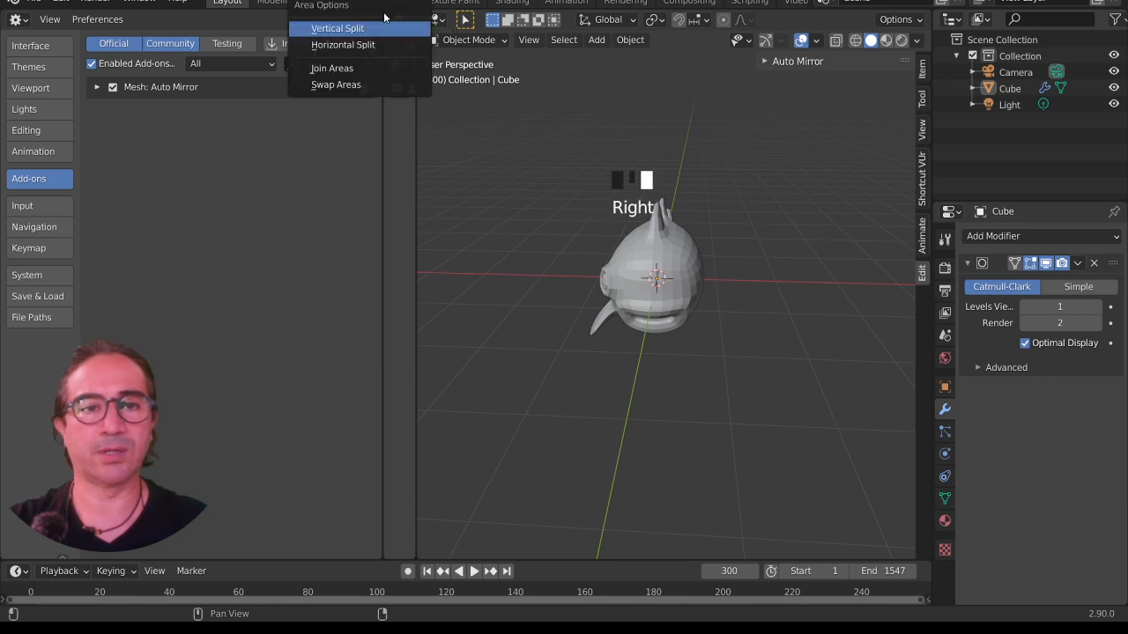
pyautogui.click(366, 65)
pyautogui.click(366, 65)
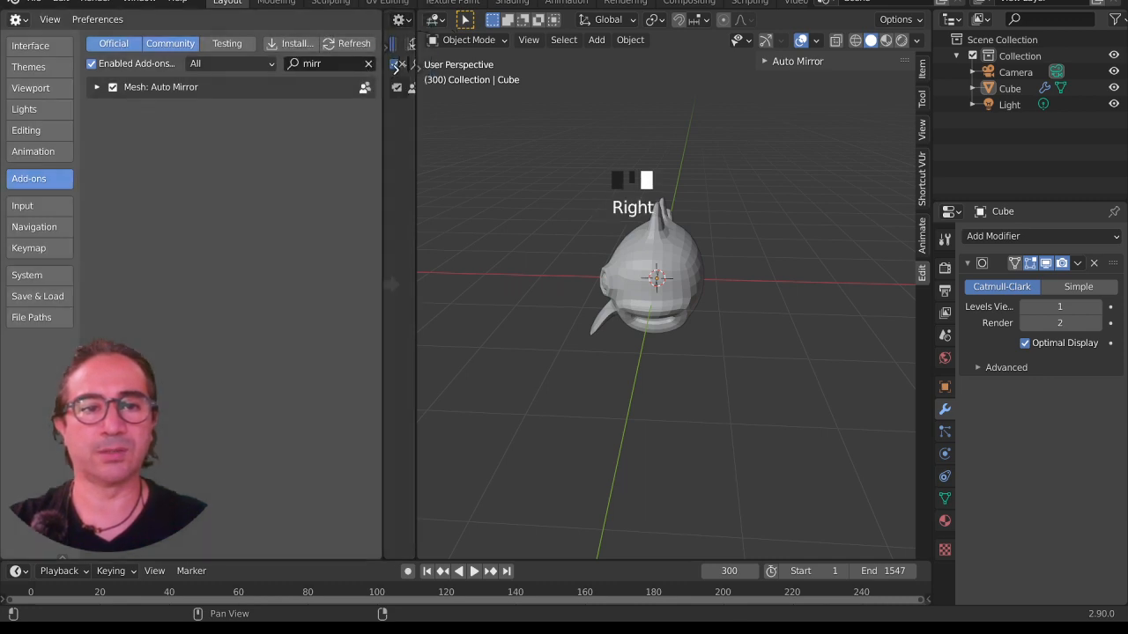
# - Join the Preferences area into the 3D viewport so that the viewport fills the space again
pyautogui.rightClick(412, 31)
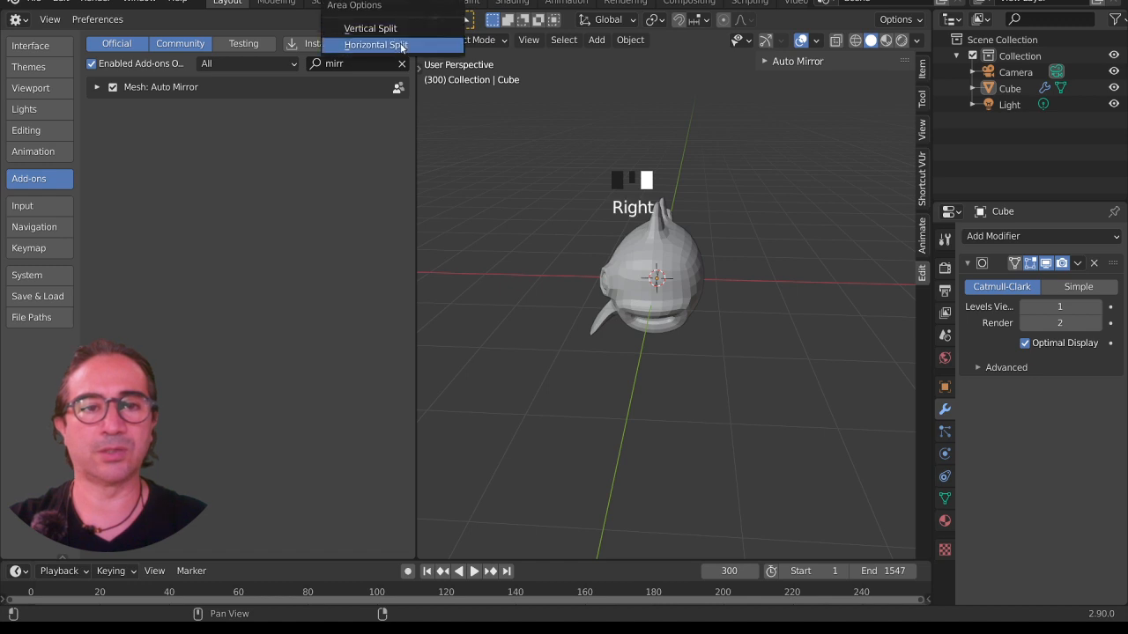
pyautogui.rightClick(416, 119)
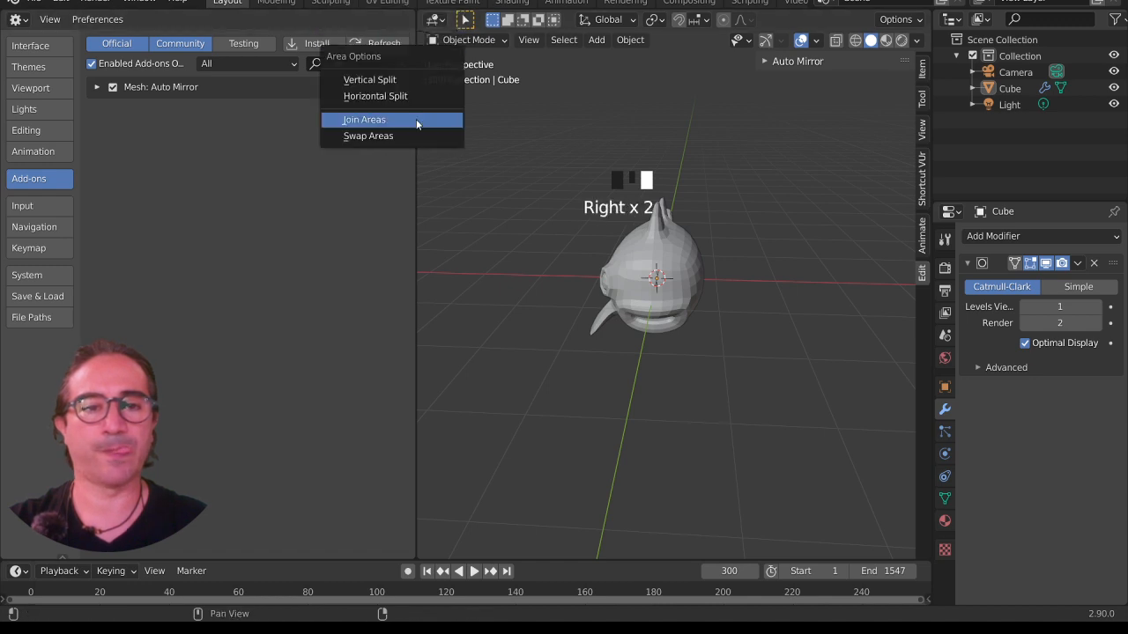
pyautogui.click(415, 119)
pyautogui.click(366, 308)
# - Expand the Auto Mirror options and run AutoMirror on the fish along the X axis with positive orientation
pyautogui.moveTo(366, 308); pyautogui.dragTo(471, 271, button='middle')
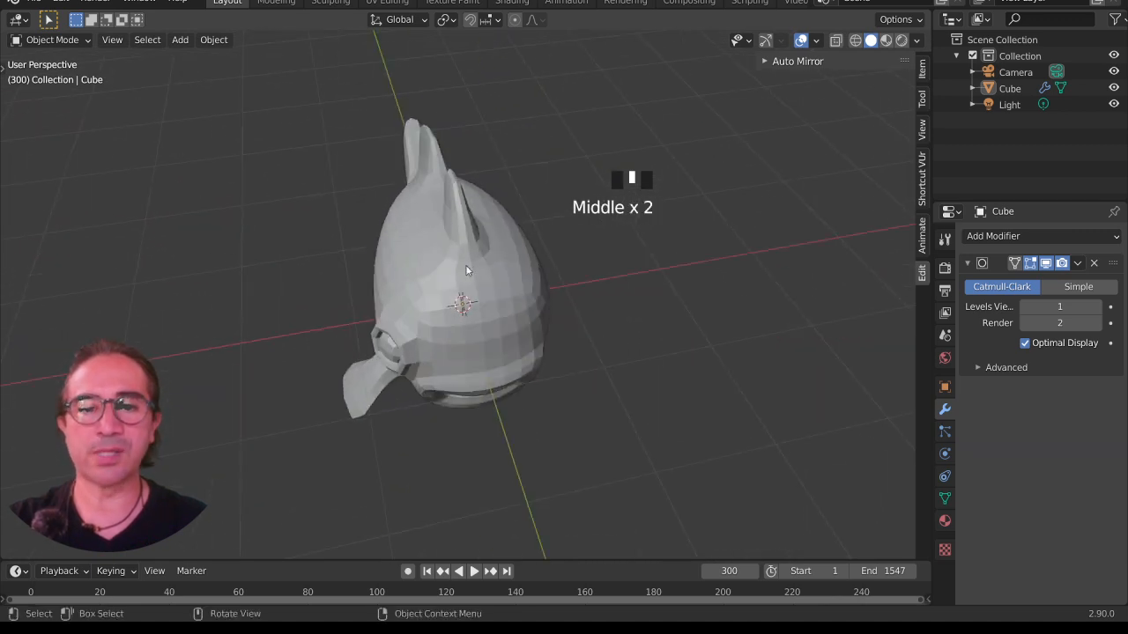
pyautogui.click(765, 63)
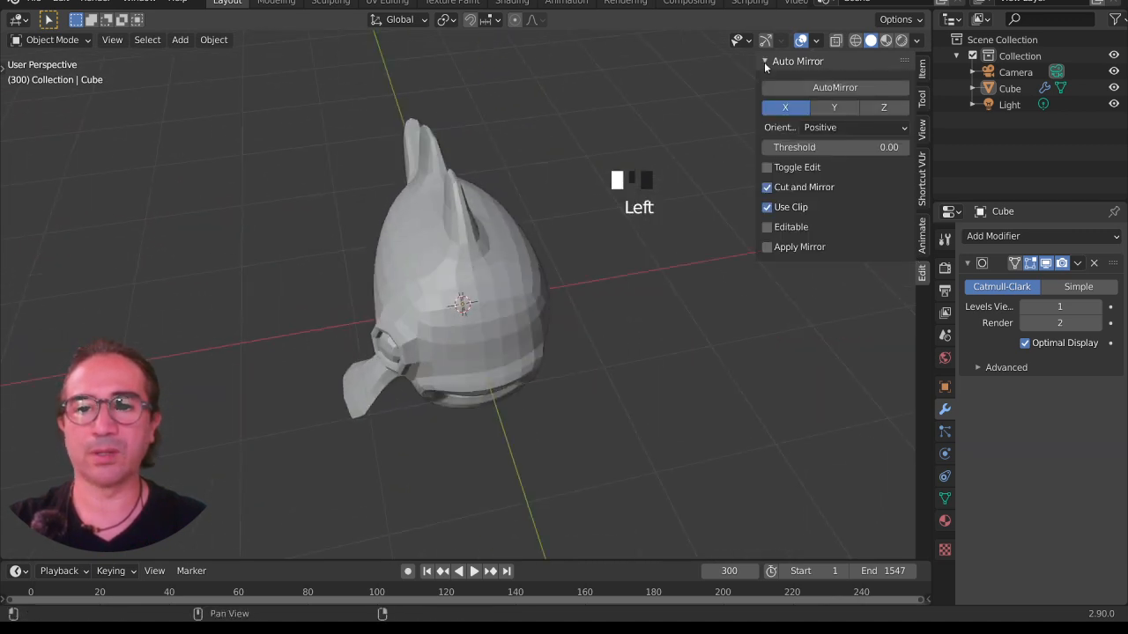
pyautogui.click(816, 89)
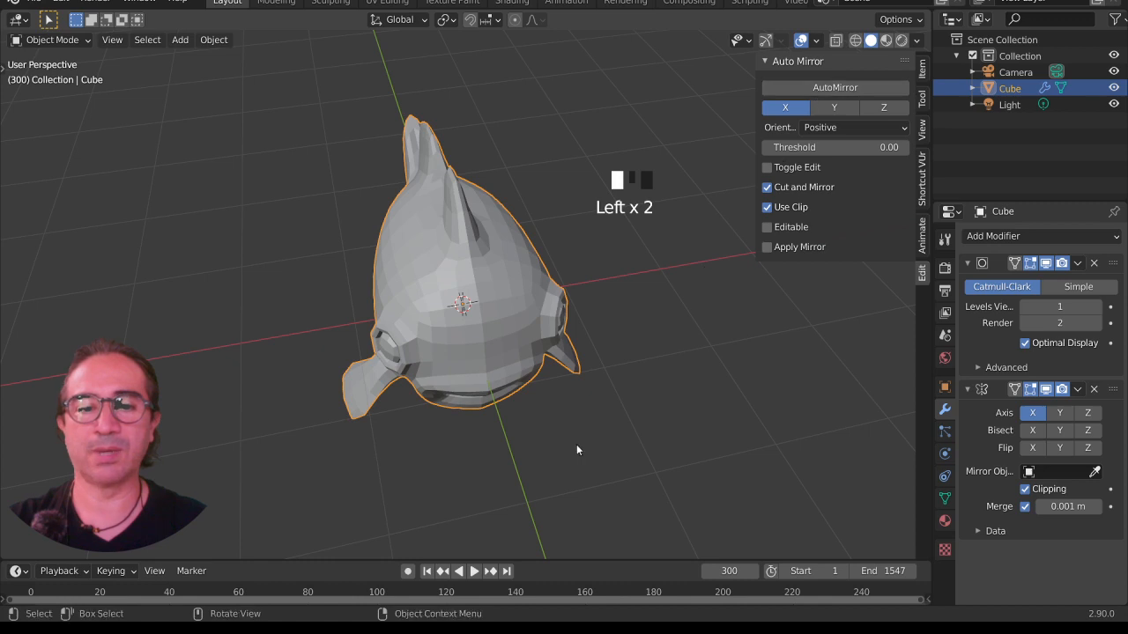
pyautogui.moveTo(577, 444); pyautogui.dragTo(435, 375, button='middle')
pyautogui.scroll(2, 562, 398)
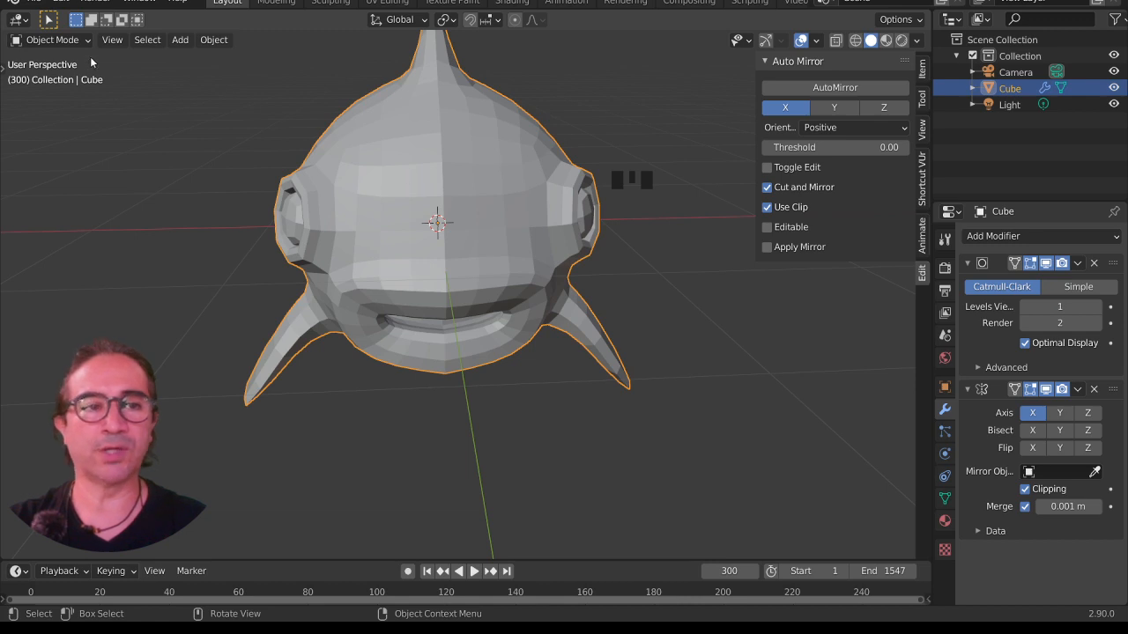
# - Apply Shade Smooth to the mirrored fish and check its surface from several angles
pyautogui.rightClick(506, 127)
pyautogui.click(484, 124)
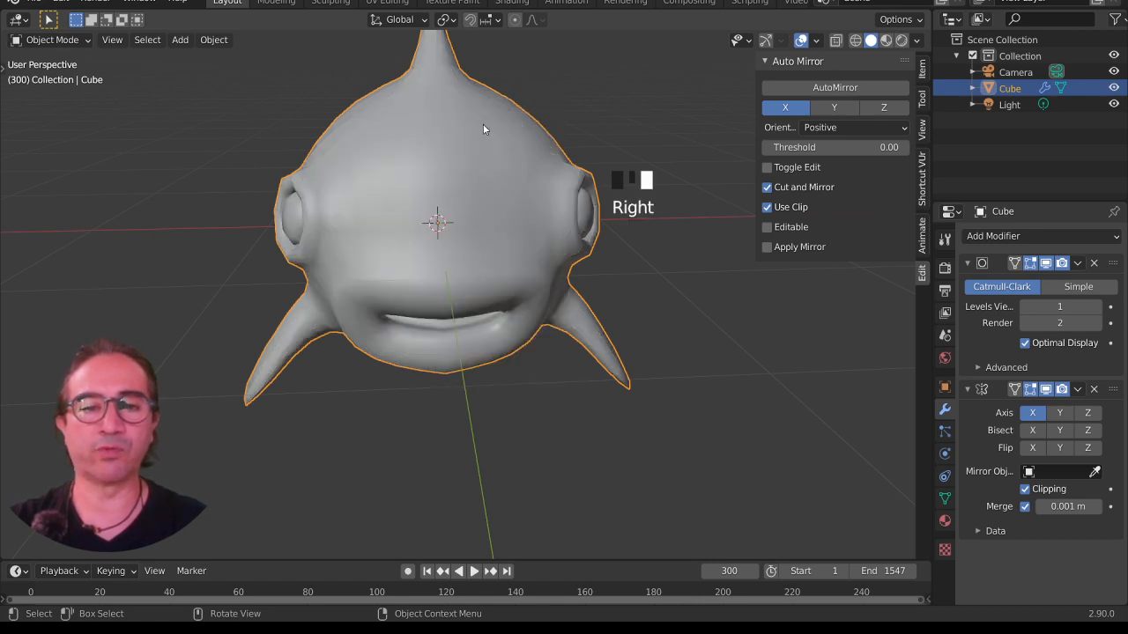
pyautogui.scroll(-2, 486, 289)
pyautogui.scroll(2, 488, 382)
pyautogui.scroll(1, 455, 381)
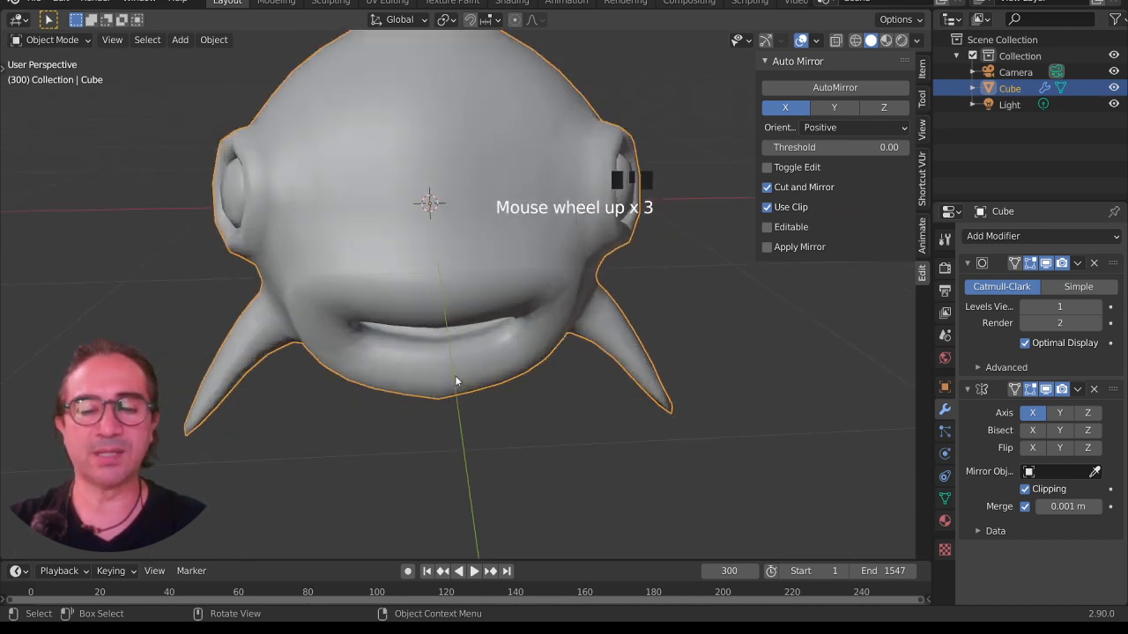
pyautogui.moveTo(428, 296); pyautogui.dragTo(494, 246, button='middle')
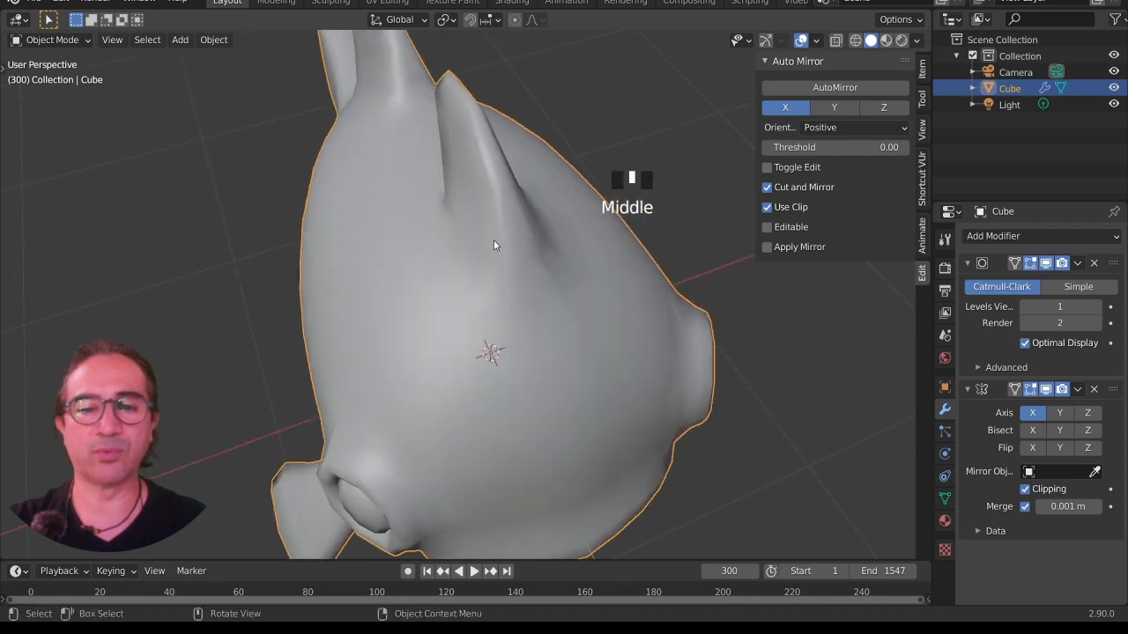
pyautogui.scroll(-2, 606, 424)
pyautogui.moveTo(606, 424); pyautogui.dragTo(553, 323, button='middle')
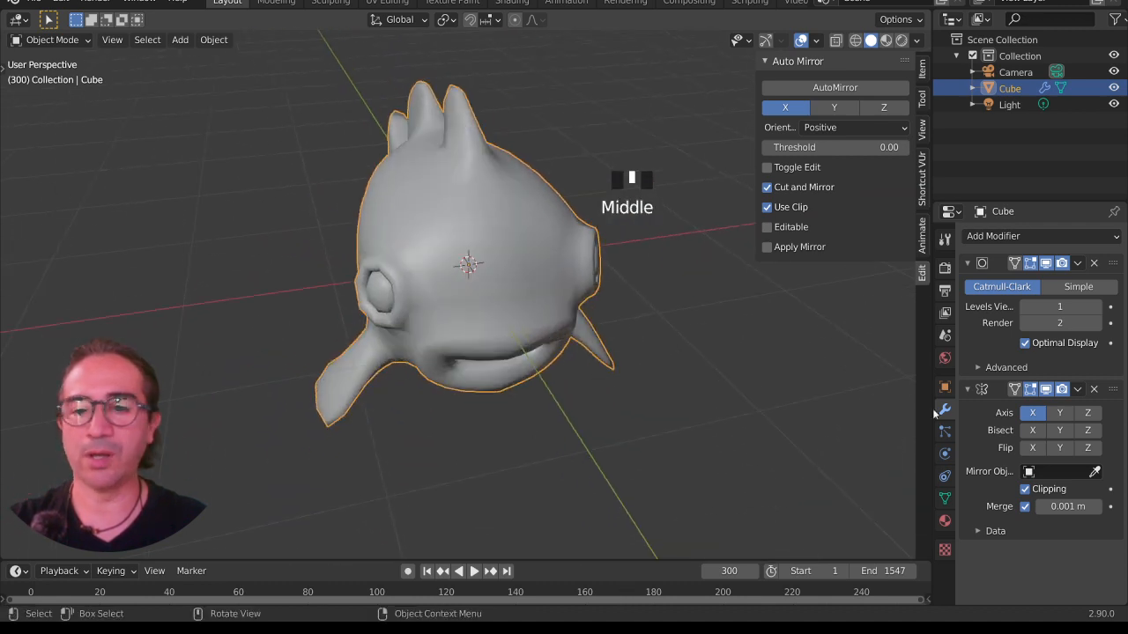
# - Collapse both modifiers and place the Mirror modifier above the Subdivision modifier in the fish's stack
pyautogui.click(967, 389)
pyautogui.click(967, 262)
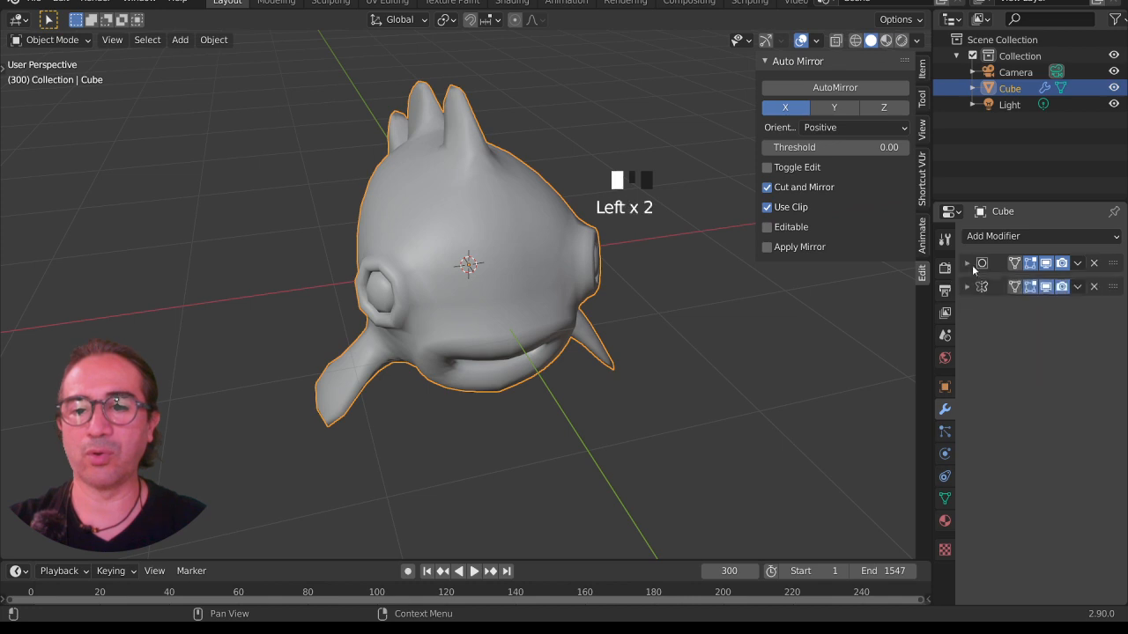
pyautogui.moveTo(1115, 266); pyautogui.dragTo(1117, 301)
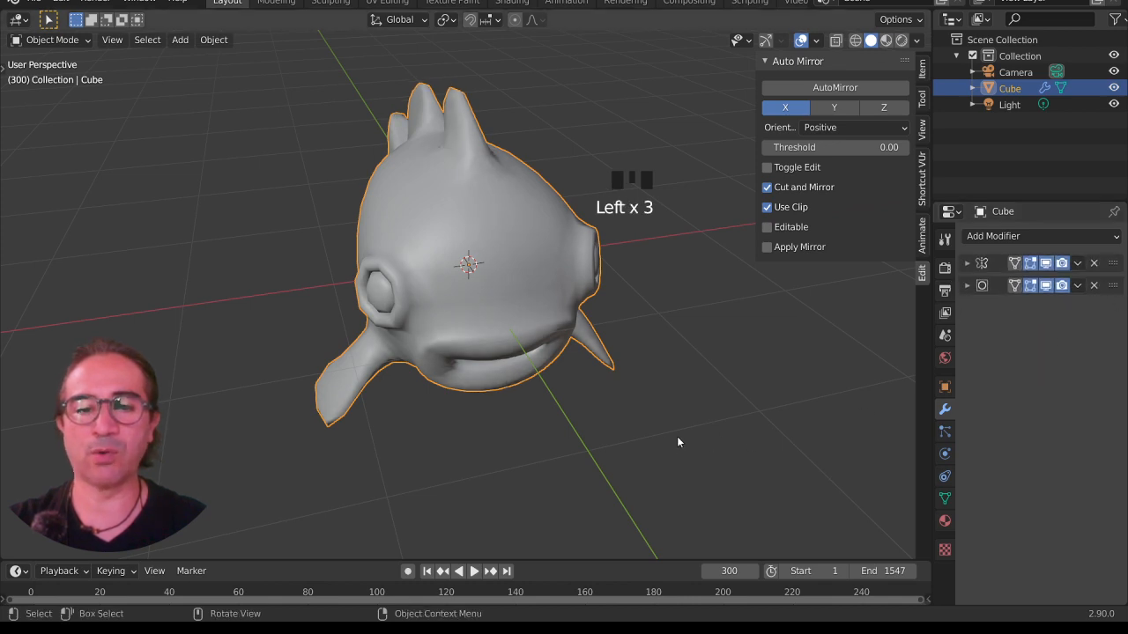
pyautogui.moveTo(675, 443); pyautogui.dragTo(647, 433, button='middle')
pyautogui.scroll(2, 463, 397)
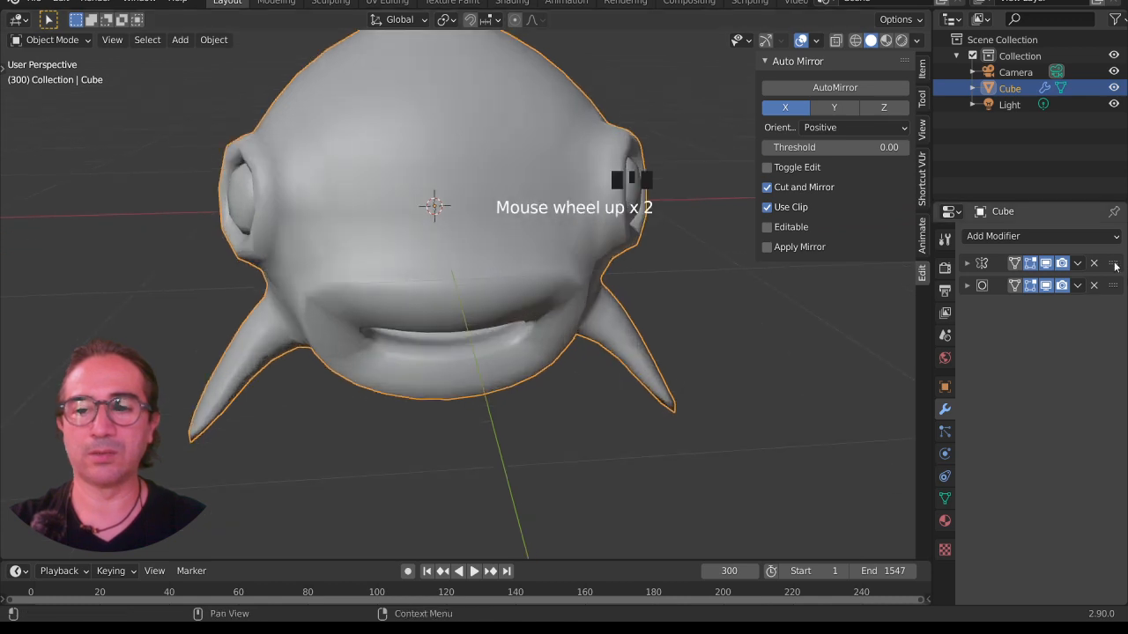
pyautogui.moveTo(1115, 286)
pyautogui.mouseDown()
pyautogui.moveTo(1116, 262)
pyautogui.moveTo(1113, 286)
pyautogui.mouseUp()
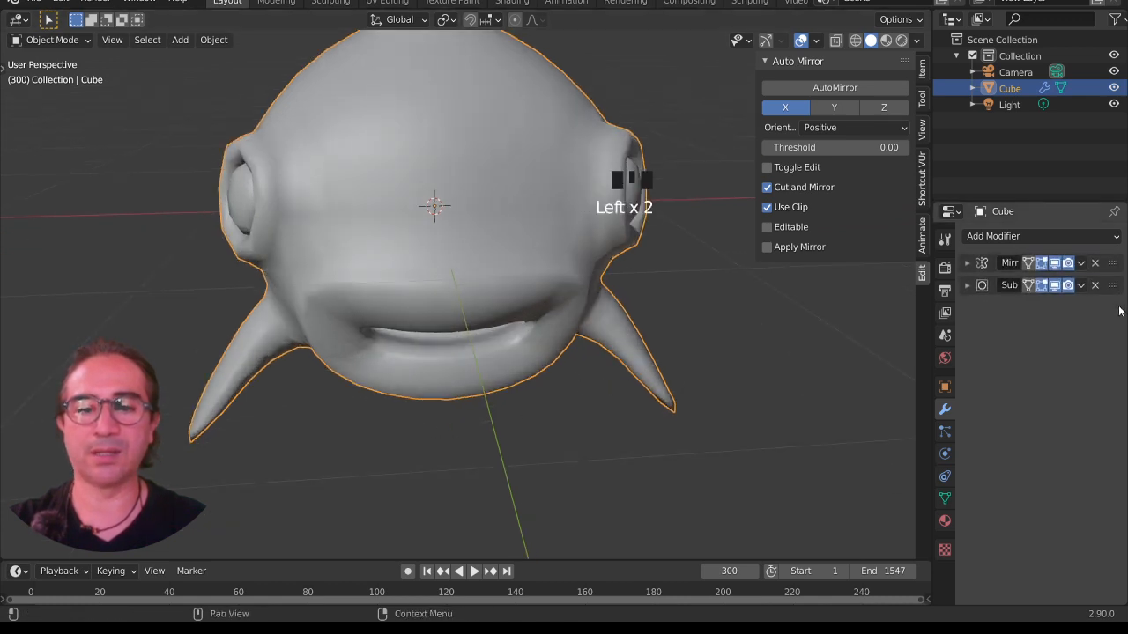
# - View the fish from the side and save the Blender file
pyautogui.moveTo(559, 392); pyautogui.dragTo(608, 399, button='middle')
pyautogui.scroll(-3, 481, 405)
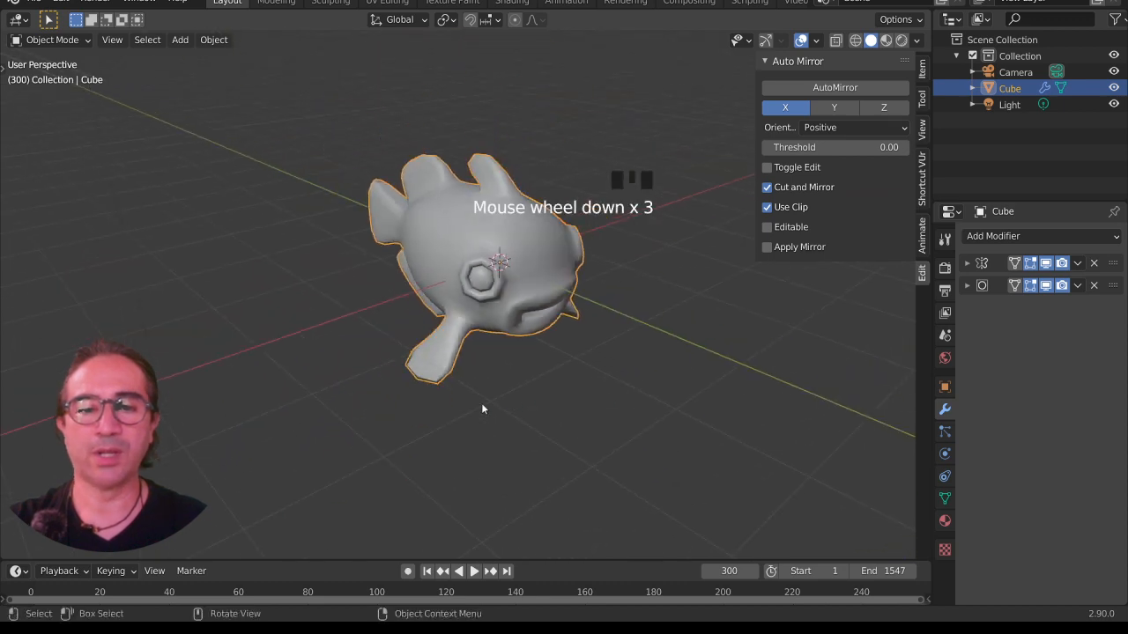
pyautogui.moveTo(481, 405); pyautogui.dragTo(535, 408, button='middle')
pyautogui.hotkey('ctrl', 's')
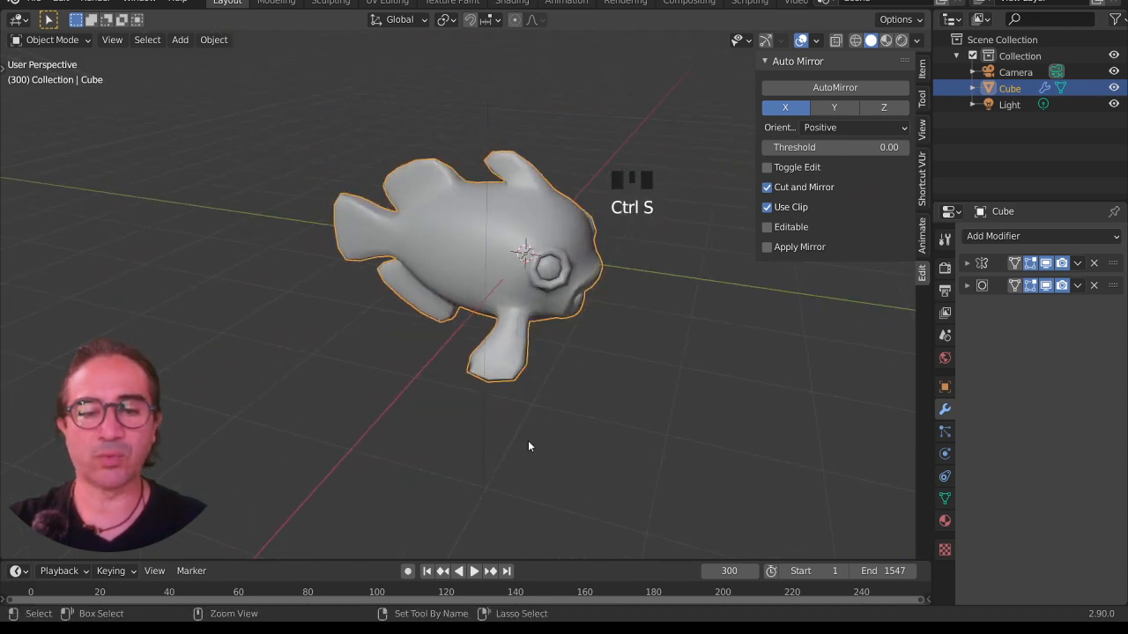
# - Expand the Subdivision modifier, widen the Properties editor and apply that modifier to the fish
pyautogui.moveTo(550, 435); pyautogui.dragTo(497, 401, button='middle')
pyautogui.scroll(2, 349, 390)
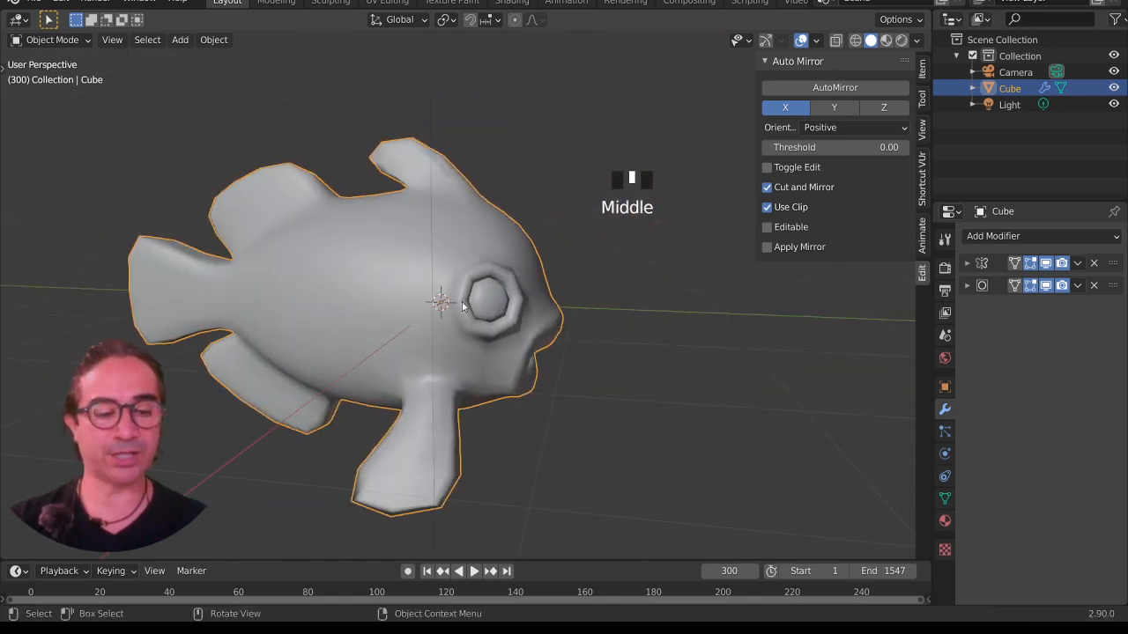
pyautogui.press('Tab')
pyautogui.moveTo(480, 310); pyautogui.dragTo(579, 270, button='middle')
pyautogui.press('Tab')
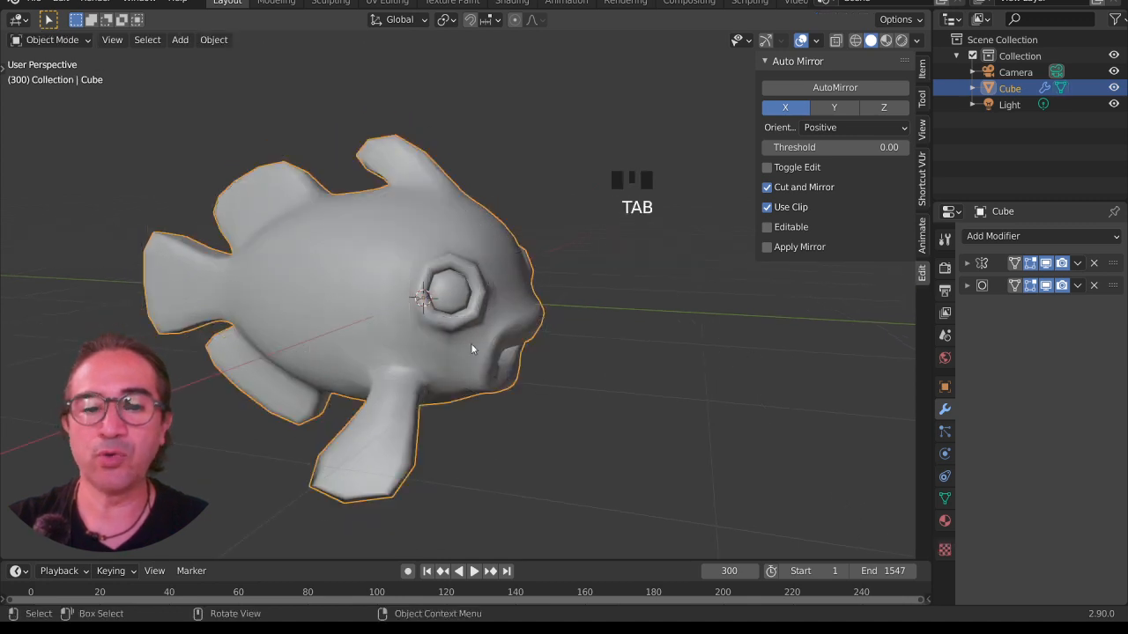
pyautogui.click(968, 286)
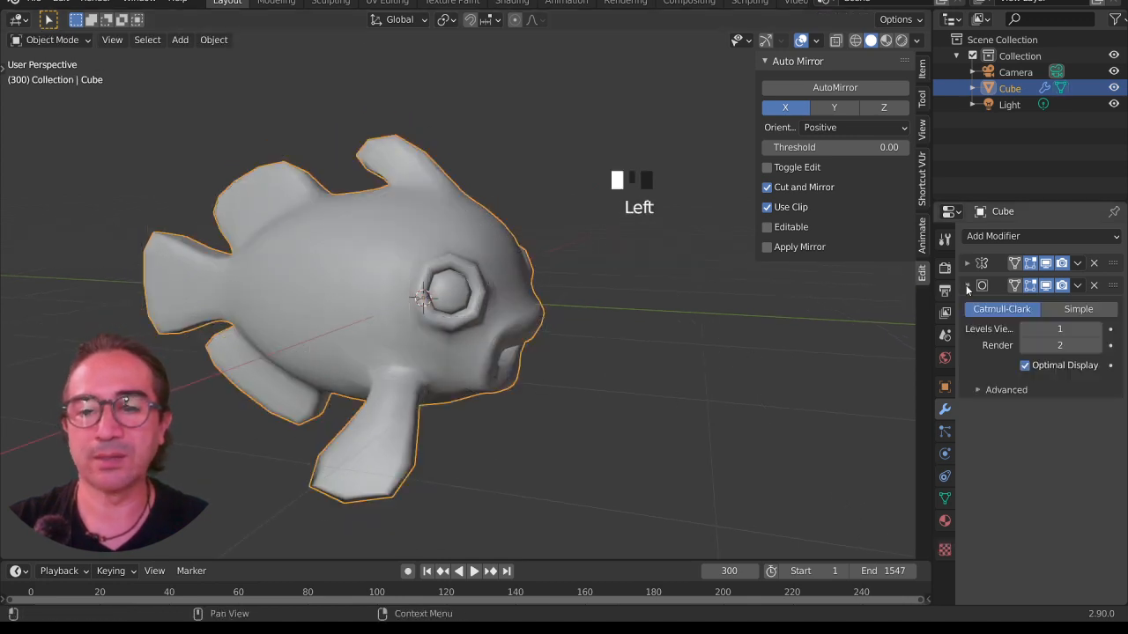
pyautogui.click(1077, 286)
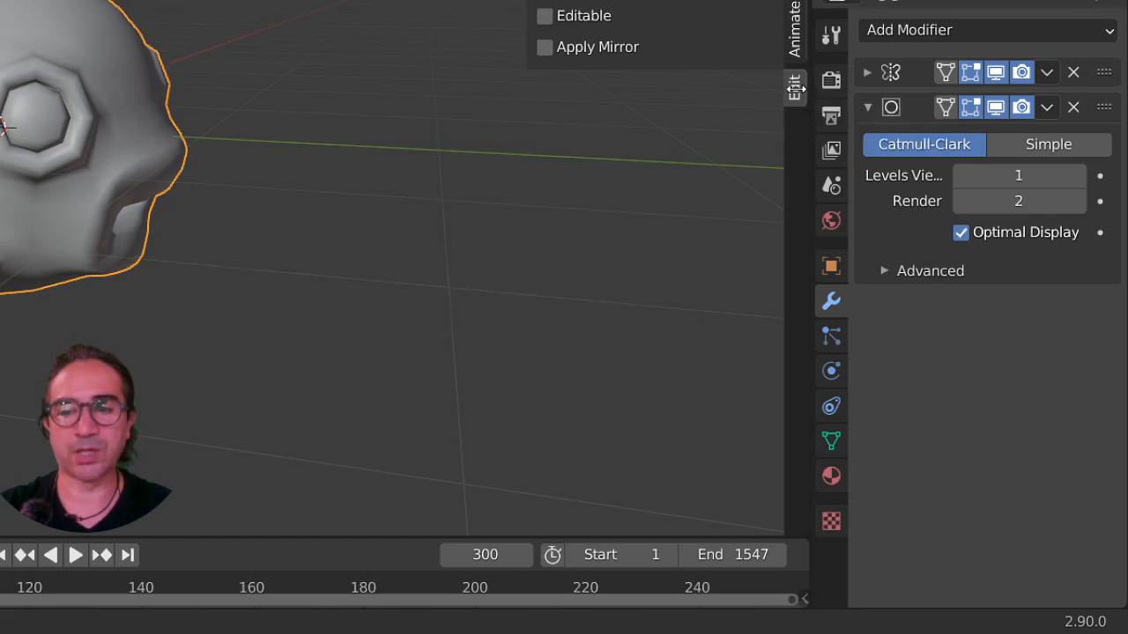
pyautogui.moveTo(812, 89); pyautogui.dragTo(705, 89)
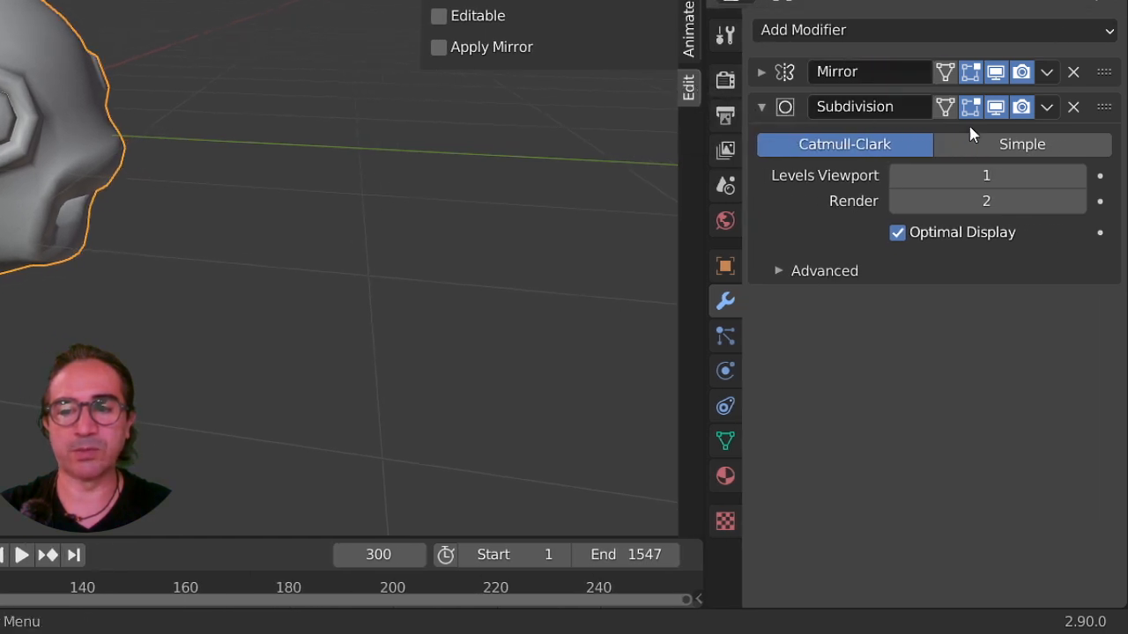
pyautogui.click(1046, 107)
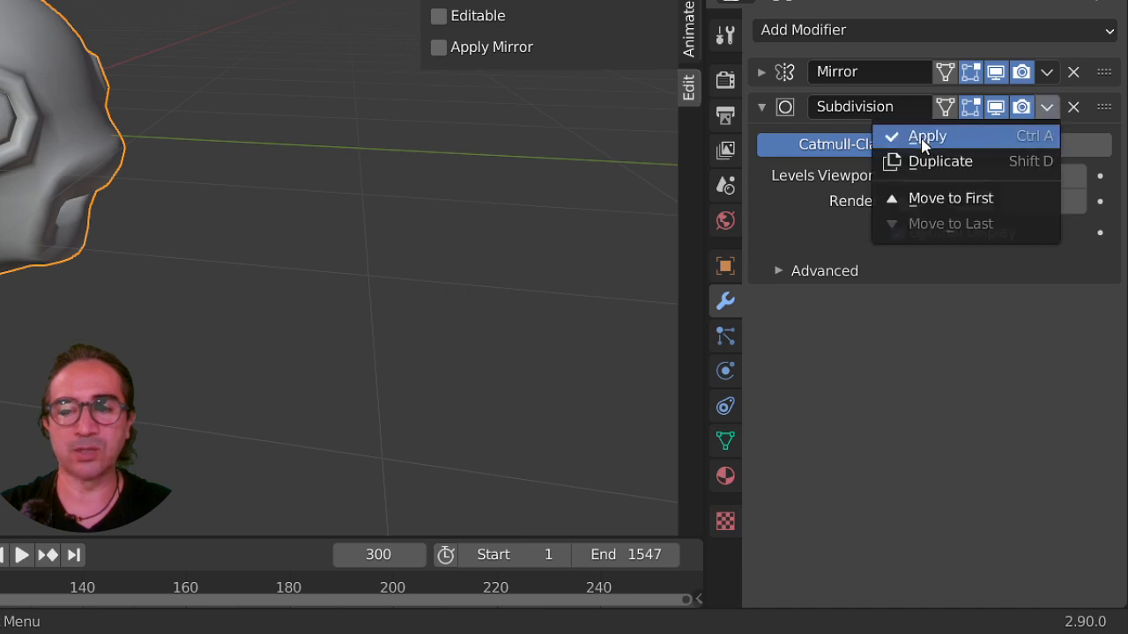
pyautogui.click(960, 143)
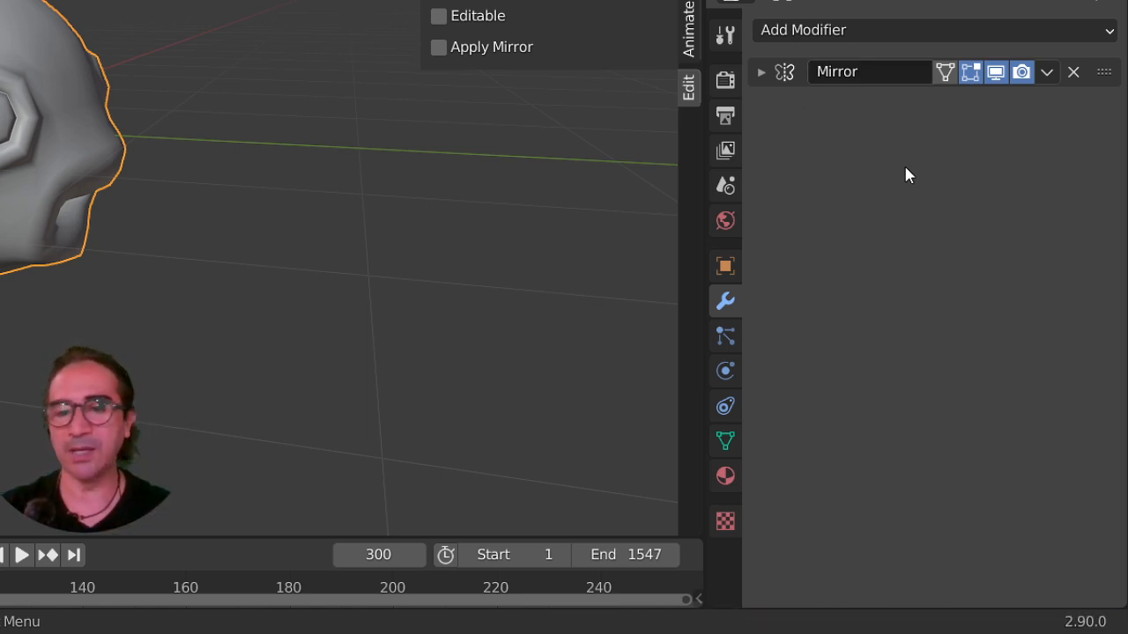
# - Put the fish mesh in Edit Mode and bring the base of the side fin into close view
pyautogui.moveTo(352, 254); pyautogui.dragTo(247, 284, button='middle')
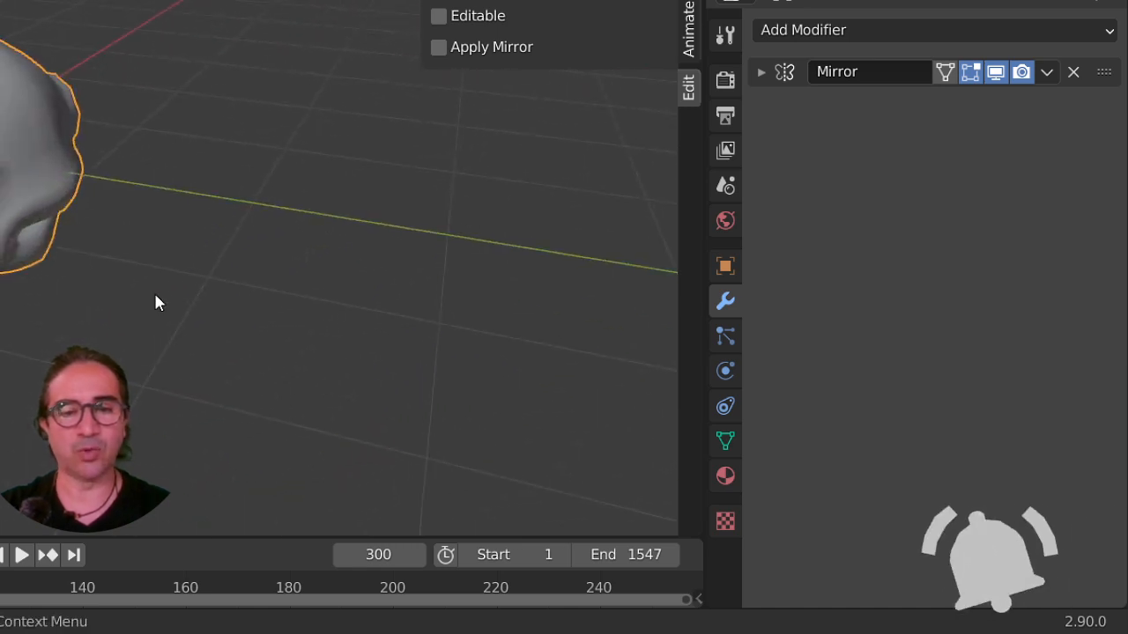
pyautogui.scroll(2, 154, 295)
pyautogui.keyDown('shift'); pyautogui.moveTo(382, 429); pyautogui.dragTo(467, 379, button='middle'); pyautogui.keyUp('shift')
pyautogui.scroll(-1, 426, 373)
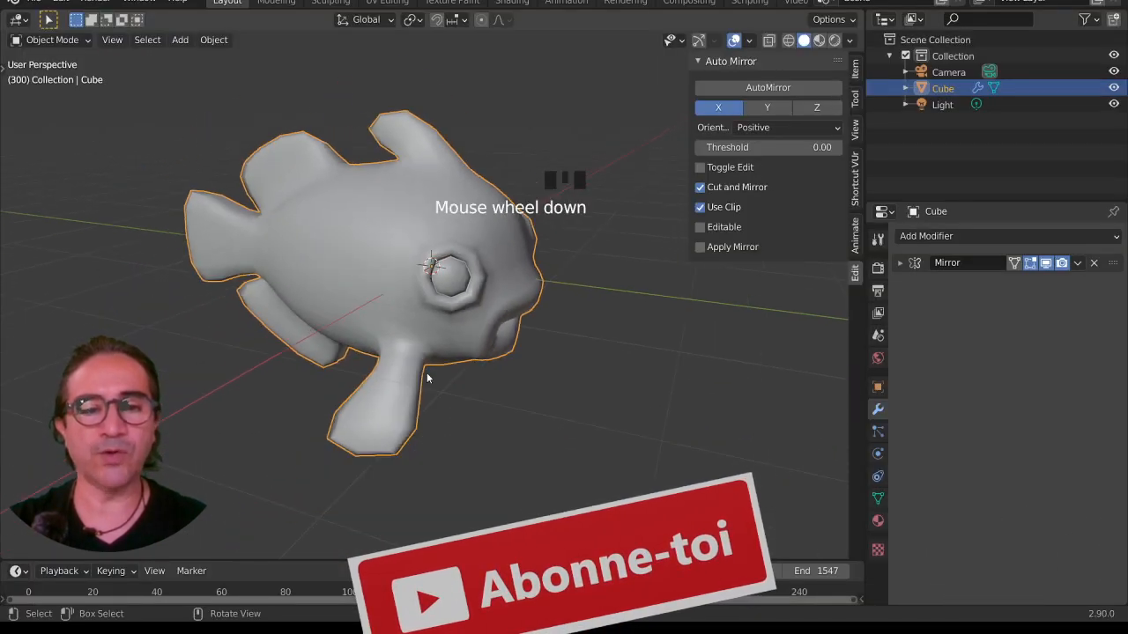
pyautogui.press('Tab')
pyautogui.moveTo(551, 378); pyautogui.dragTo(511, 394, button='middle')
pyautogui.scroll(2, 571, 379)
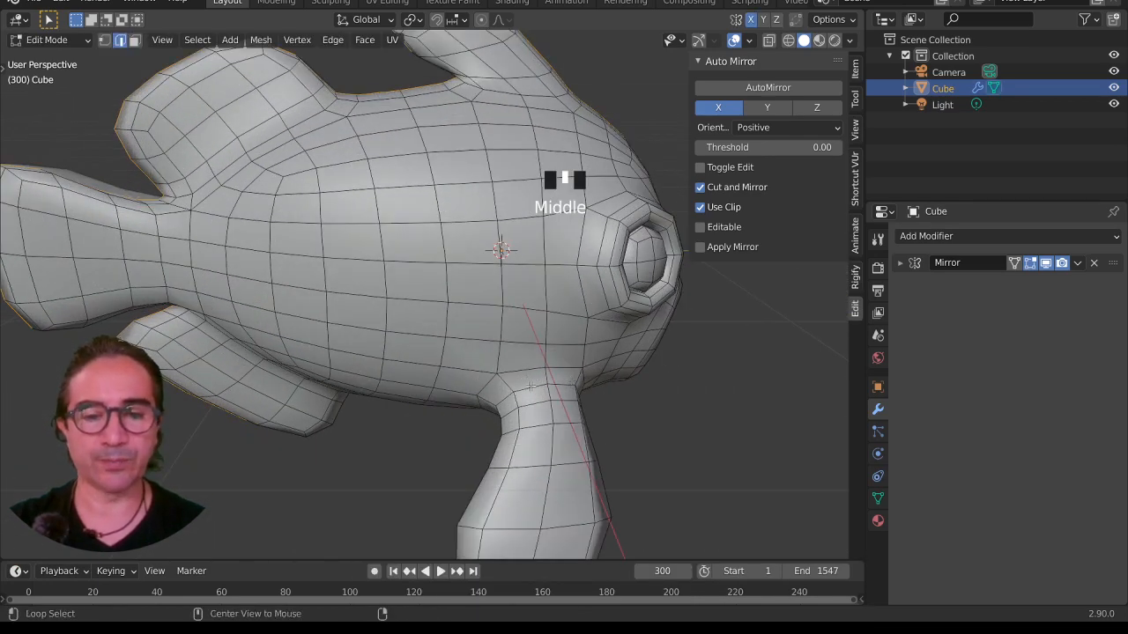
# - Mark a seam on the edge loop around the side fin's base and the edges running along the fin to its tip
pyautogui.keyDown('alt'); pyautogui.click(532, 386); pyautogui.keyUp('alt')
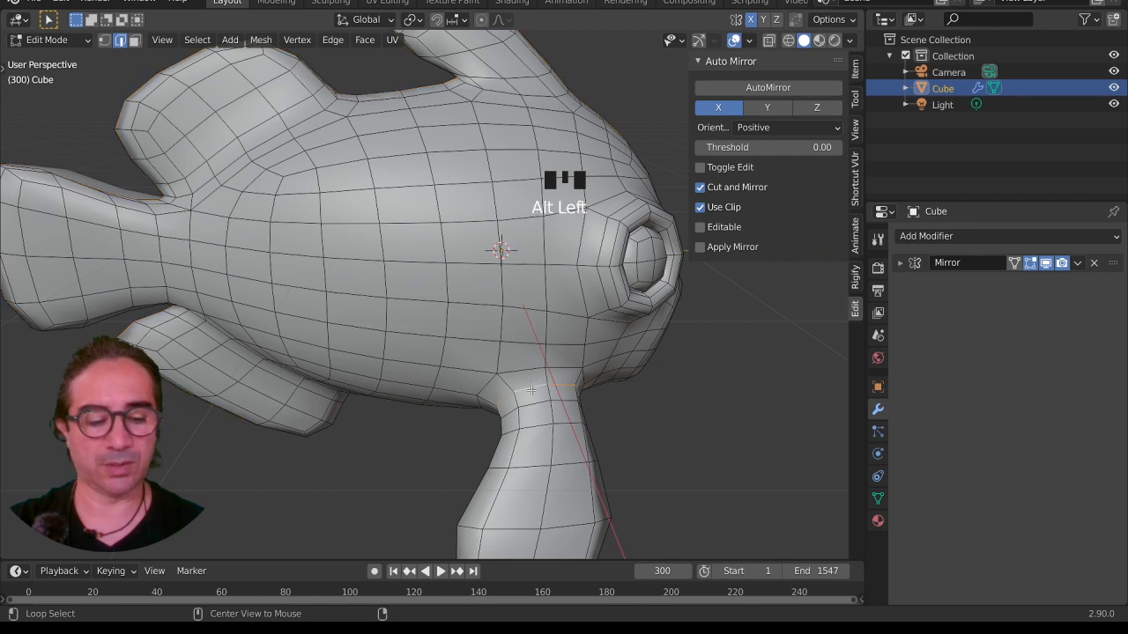
pyautogui.keyDown('alt'); pyautogui.click(532, 389); pyautogui.keyUp('alt')
pyautogui.moveTo(530, 389)
pyautogui.mouseDown(button='middle')
pyautogui.moveTo(506, 259)
pyautogui.moveTo(518, 397)
pyautogui.mouseUp(button='middle')
pyautogui.moveTo(518, 397); pyautogui.dragTo(438, 358, button='middle')
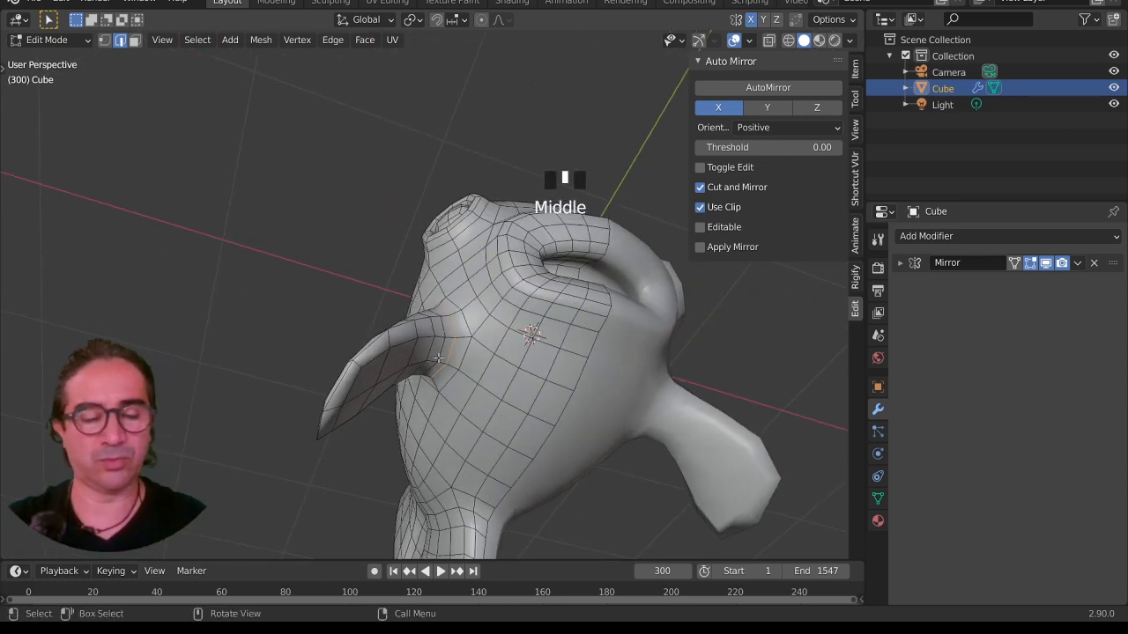
pyautogui.moveTo(400, 381); pyautogui.dragTo(377, 336, button='middle')
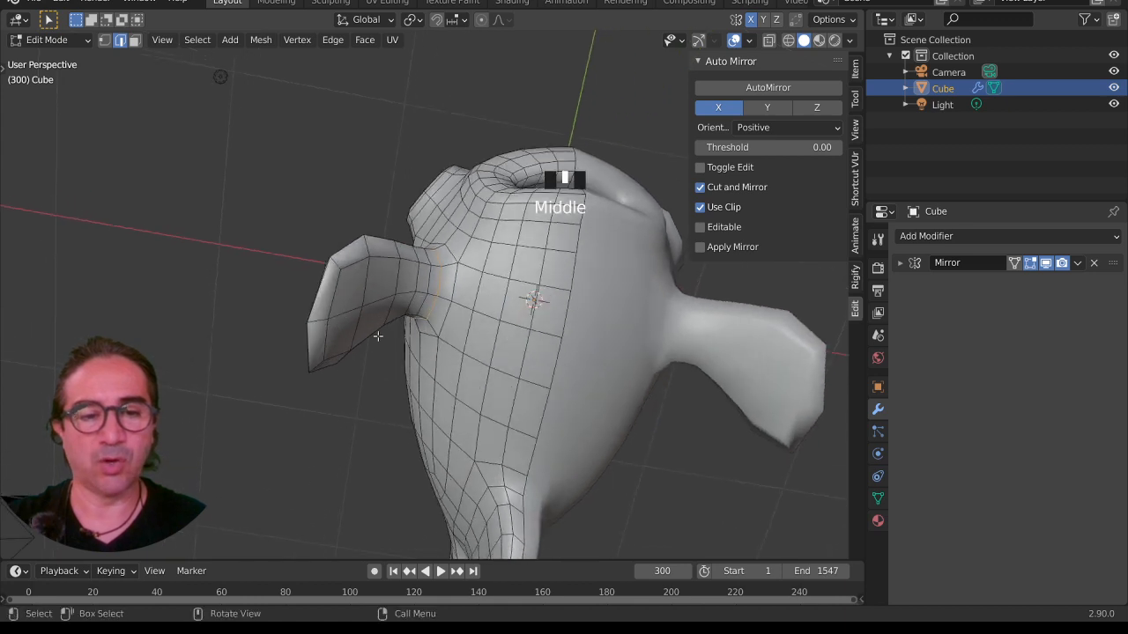
pyautogui.keyDown('shift'); pyautogui.click(315, 323); pyautogui.keyUp('shift')
pyautogui.keyDown('shift'); pyautogui.click(335, 309); pyautogui.keyUp('shift')
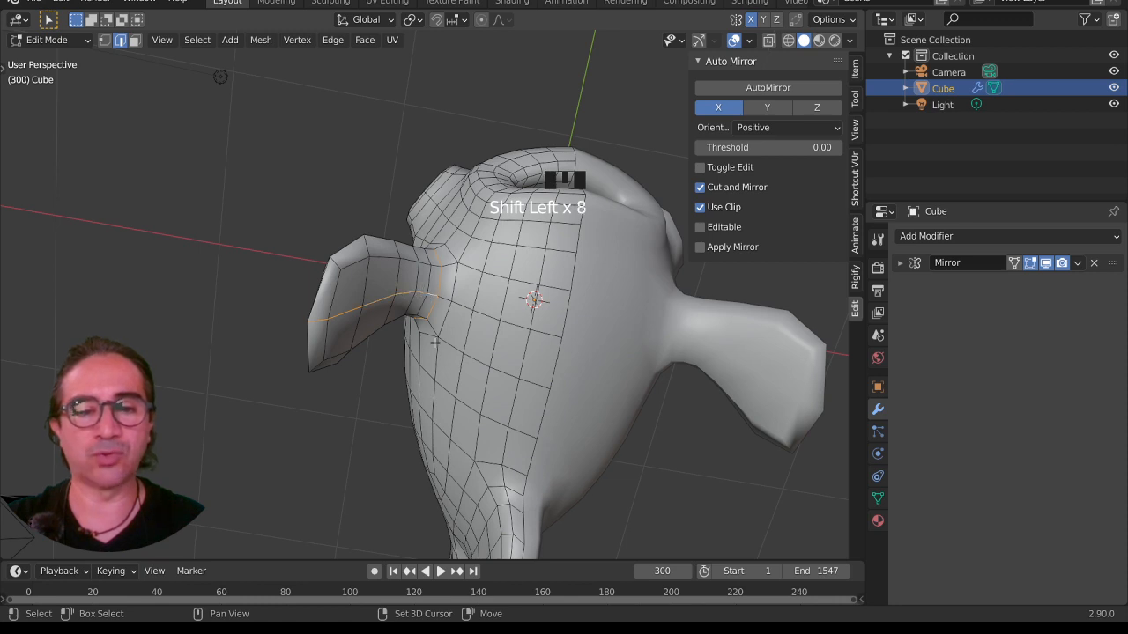
pyautogui.hotkey('ctrl', 'e')
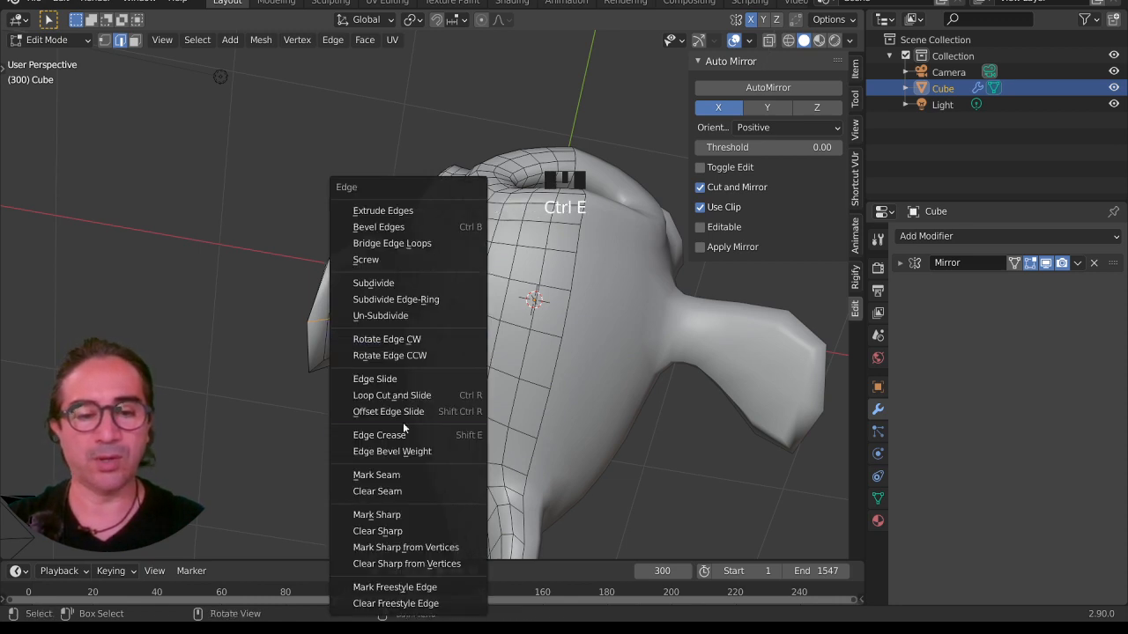
pyautogui.click(403, 477)
# - Mark a seam on the edge loop inside the fish's mouth
pyautogui.moveTo(435, 405); pyautogui.dragTo(390, 405, button='middle')
pyautogui.scroll(2, 389, 405)
pyautogui.scroll(1, 390, 405)
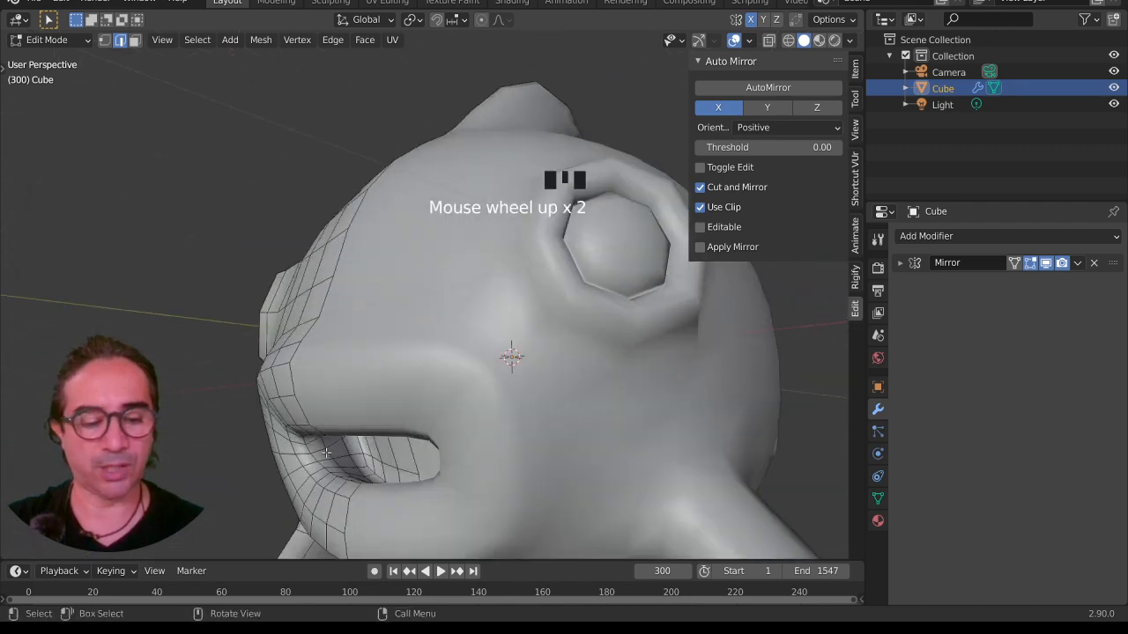
pyautogui.keyDown('alt'); pyautogui.click(326, 453); pyautogui.keyUp('alt')
pyautogui.hotkey('ctrl', 'e')
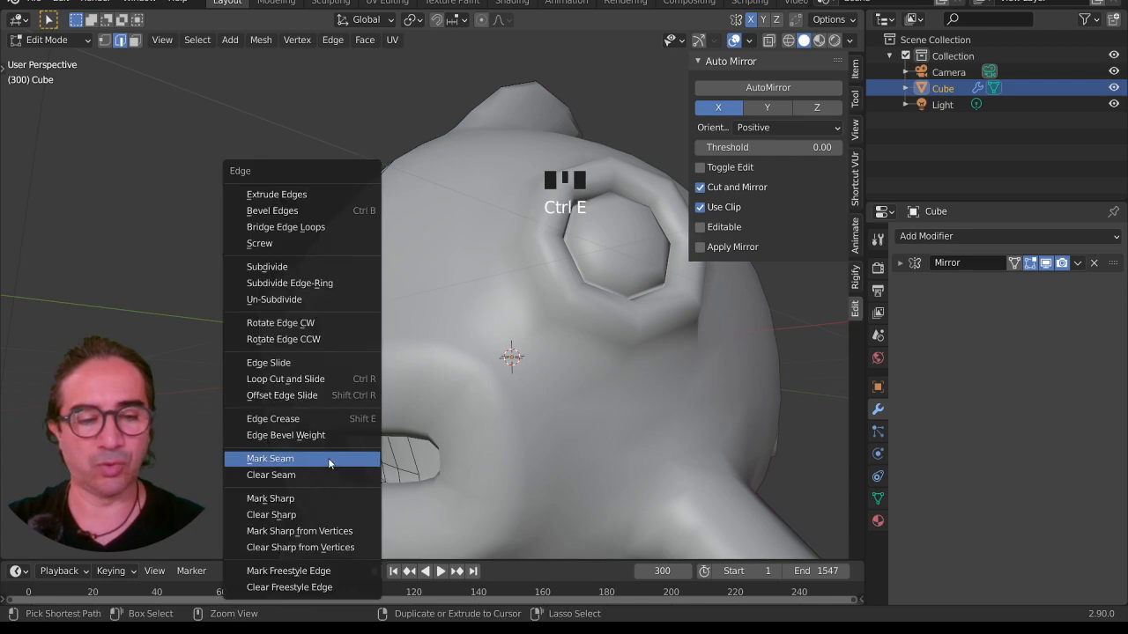
pyautogui.click(326, 458)
# - Check the marked seams, set the right orthographic view of the fish and save the file
pyautogui.scroll(-1, 497, 348)
pyautogui.moveTo(498, 348); pyautogui.dragTo(411, 460, button='middle')
pyautogui.scroll(3, 595, 377)
pyautogui.scroll(-3, 526, 322)
pyautogui.scroll(-3, 410, 480)
pyautogui.press('KP_1')
pyautogui.press('KP_3')
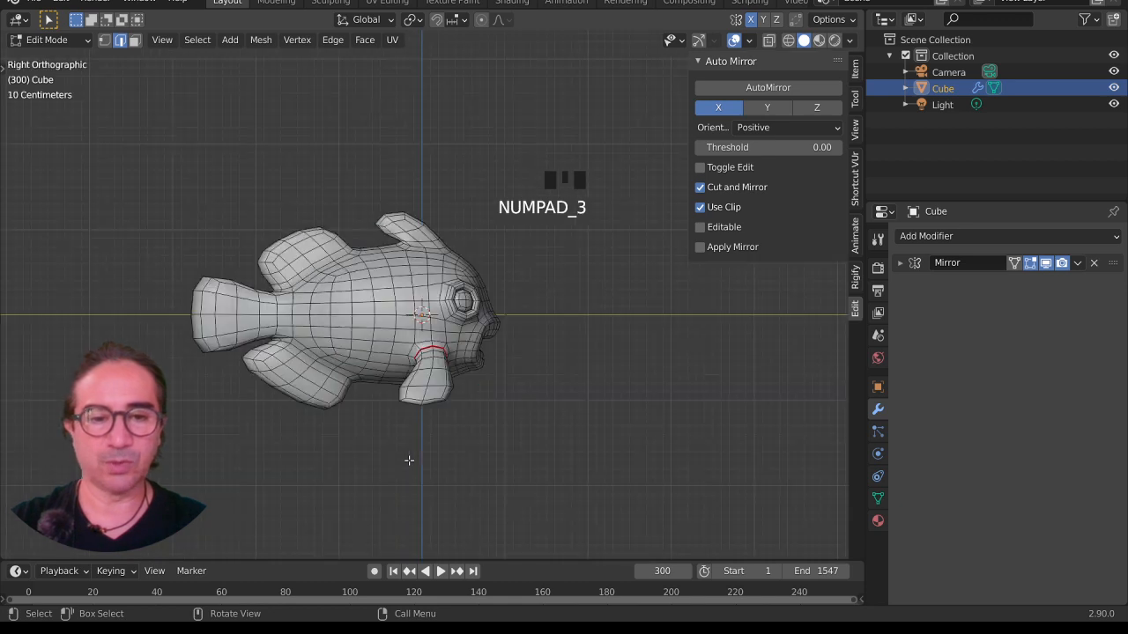
pyautogui.hotkey('ctrl', 's')
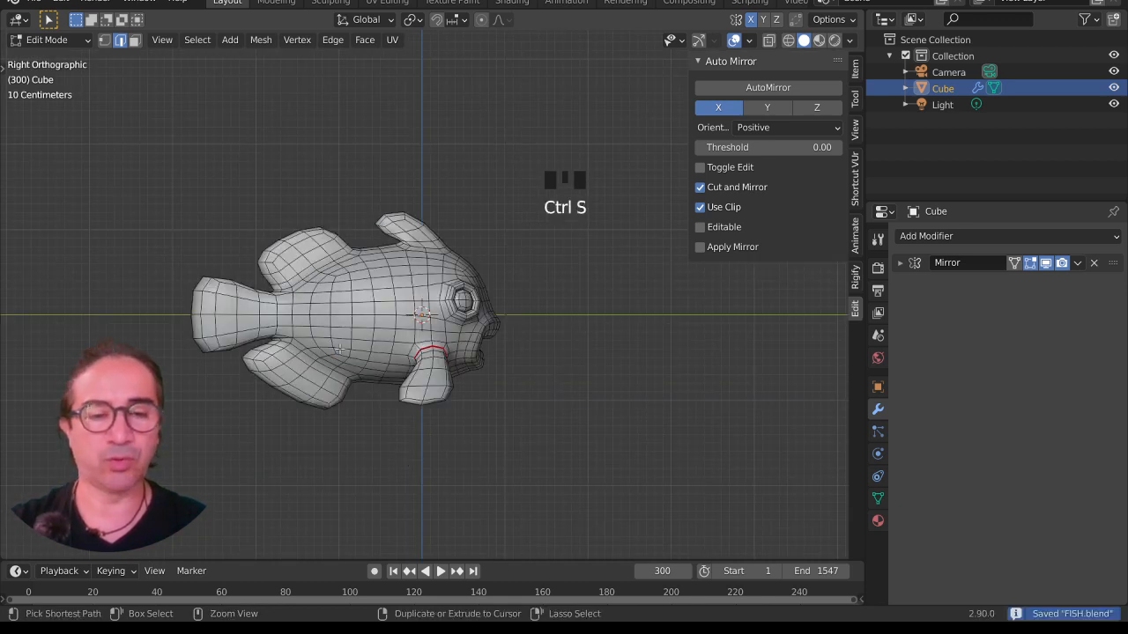
# - Switch to the UV Editing workspace and unwrap the entire fish mesh
pyautogui.click(276, 3)
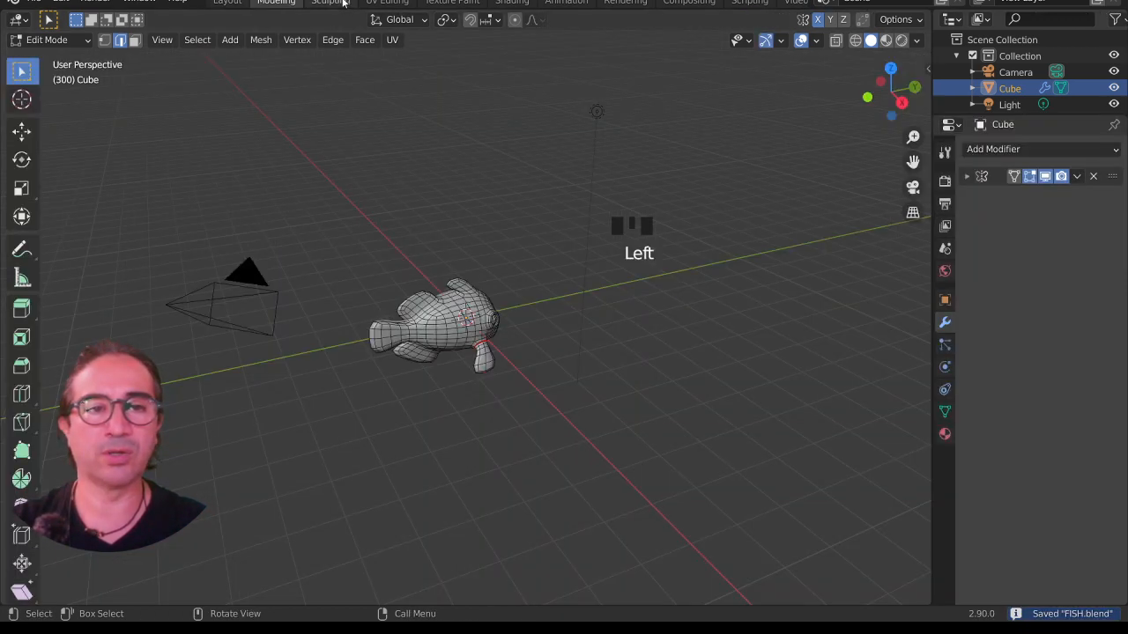
pyautogui.click(386, 2)
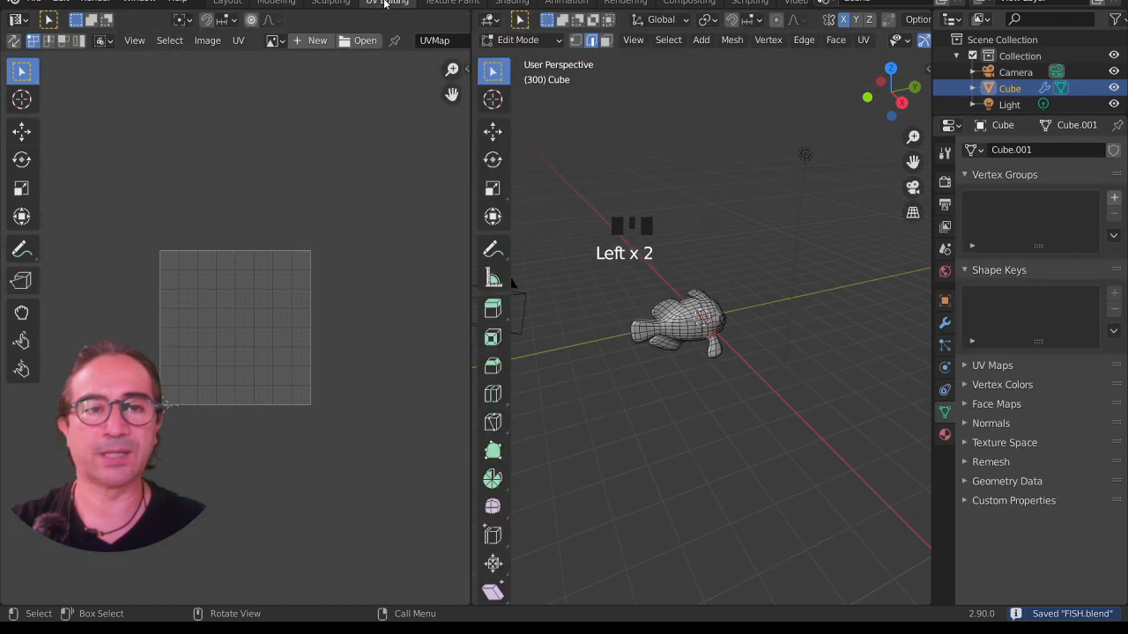
pyautogui.moveTo(688, 357); pyautogui.dragTo(705, 365, button='middle')
pyautogui.scroll(3, 708, 368)
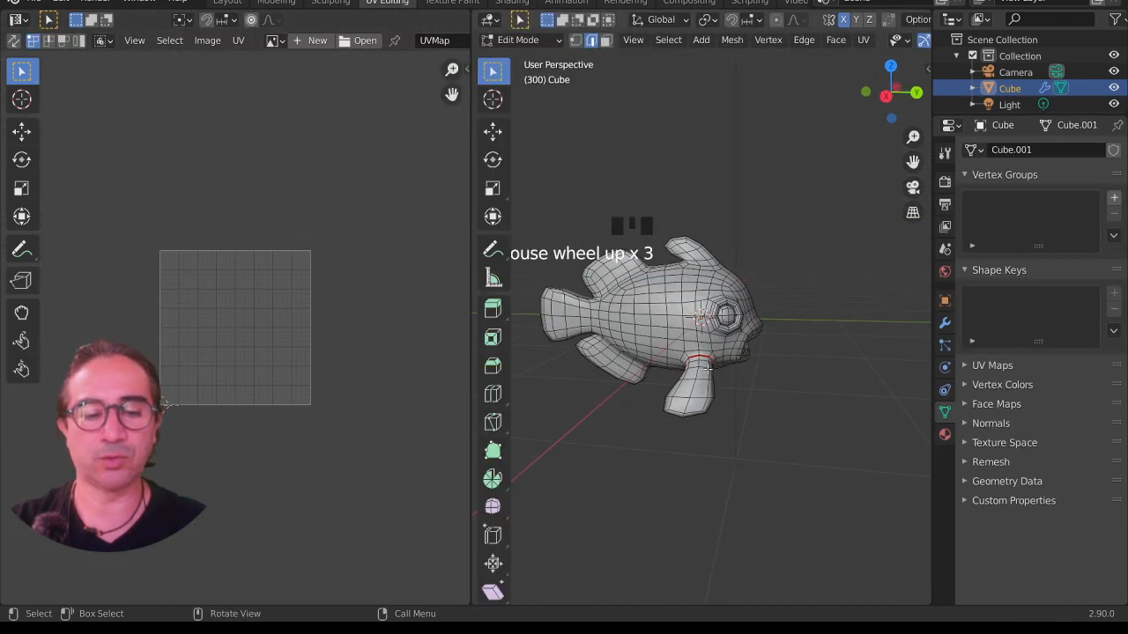
pyautogui.press('a')
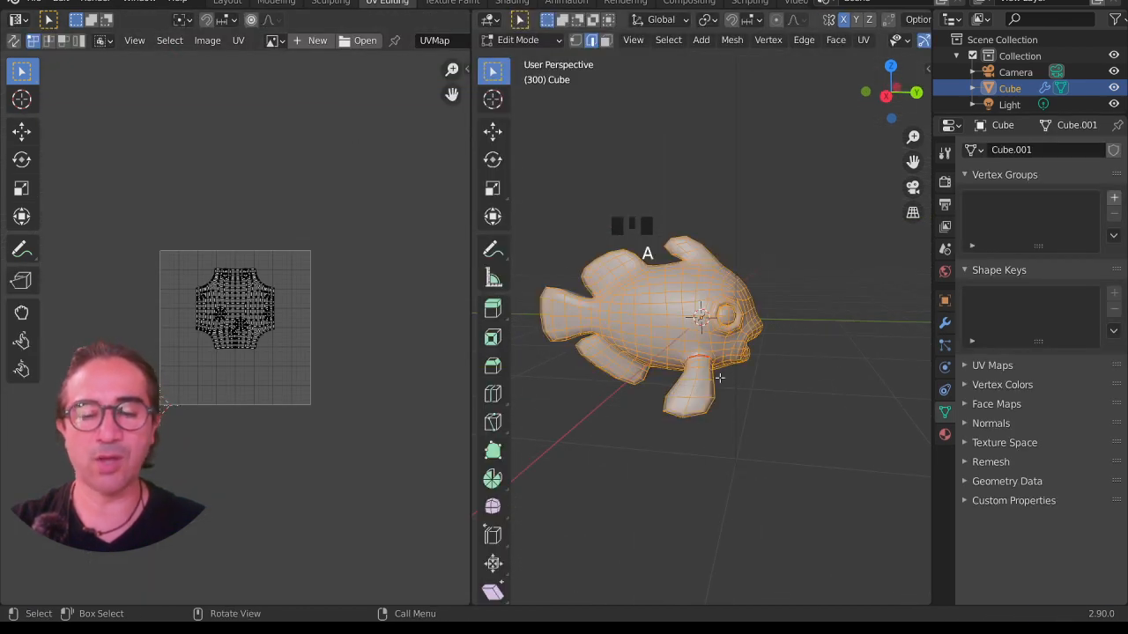
pyautogui.press('u')
pyautogui.click(719, 377)
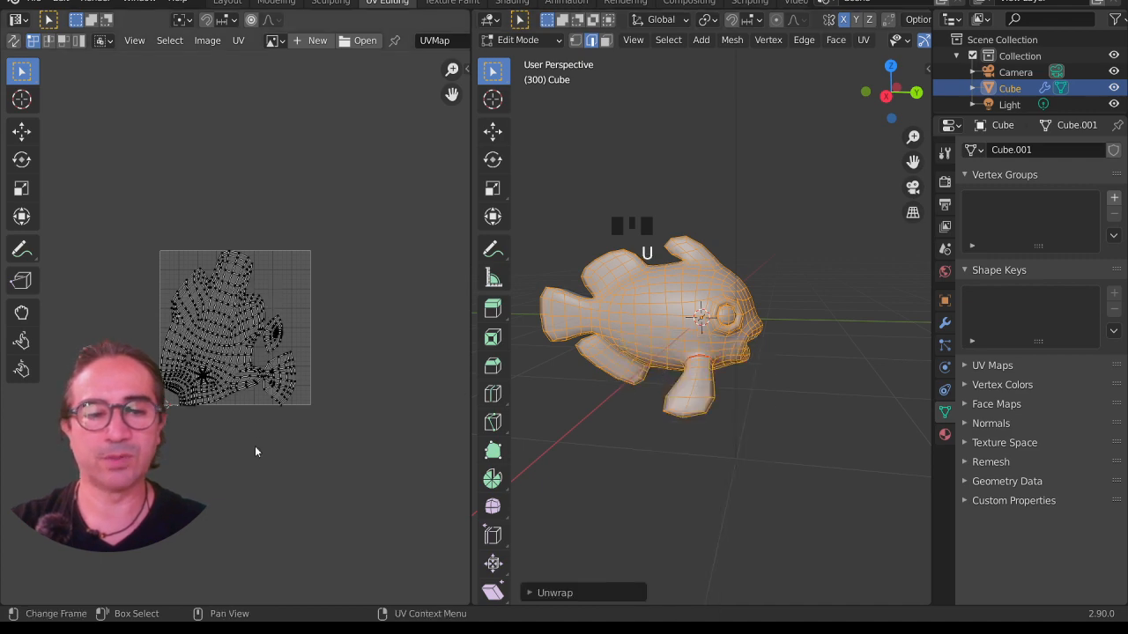
# - Examine the unwrapped UV islands of the body, side fin and eye against the fish model
pyautogui.scroll(3, 118, 307)
pyautogui.scroll(5, 334, 279)
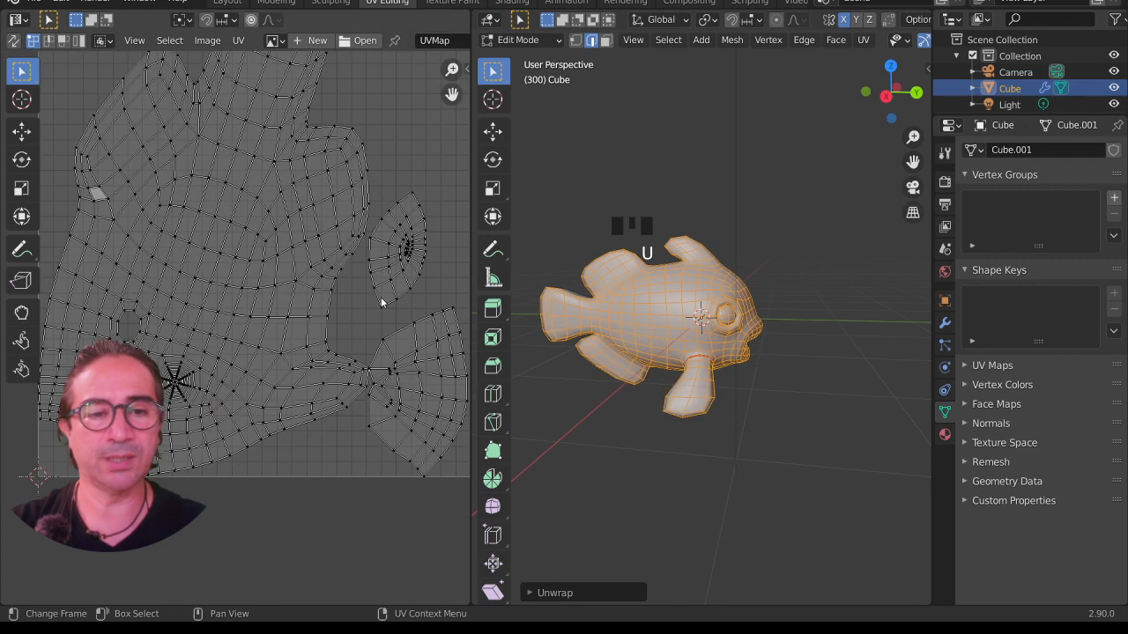
pyautogui.scroll(4, 361, 252)
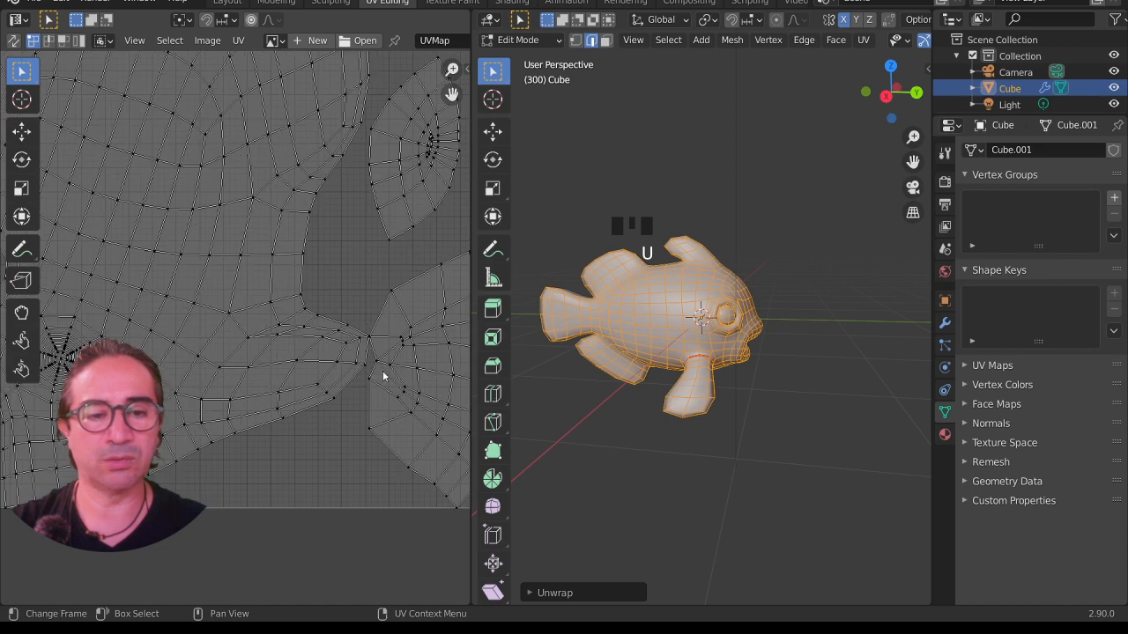
pyautogui.scroll(-5, 350, 386)
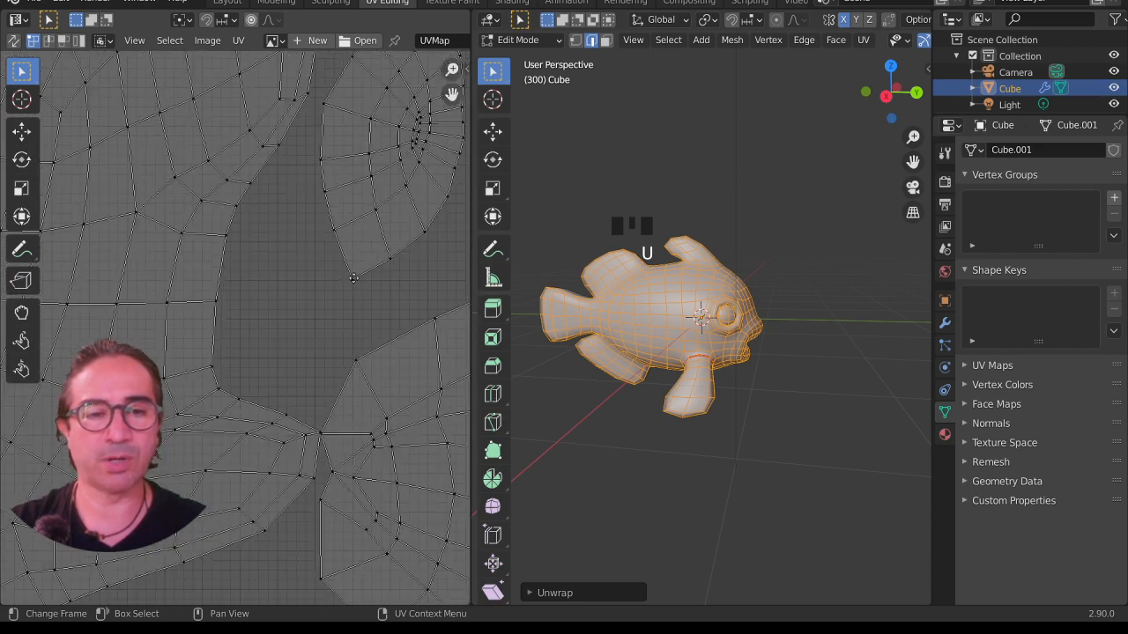
pyautogui.click(318, 318)
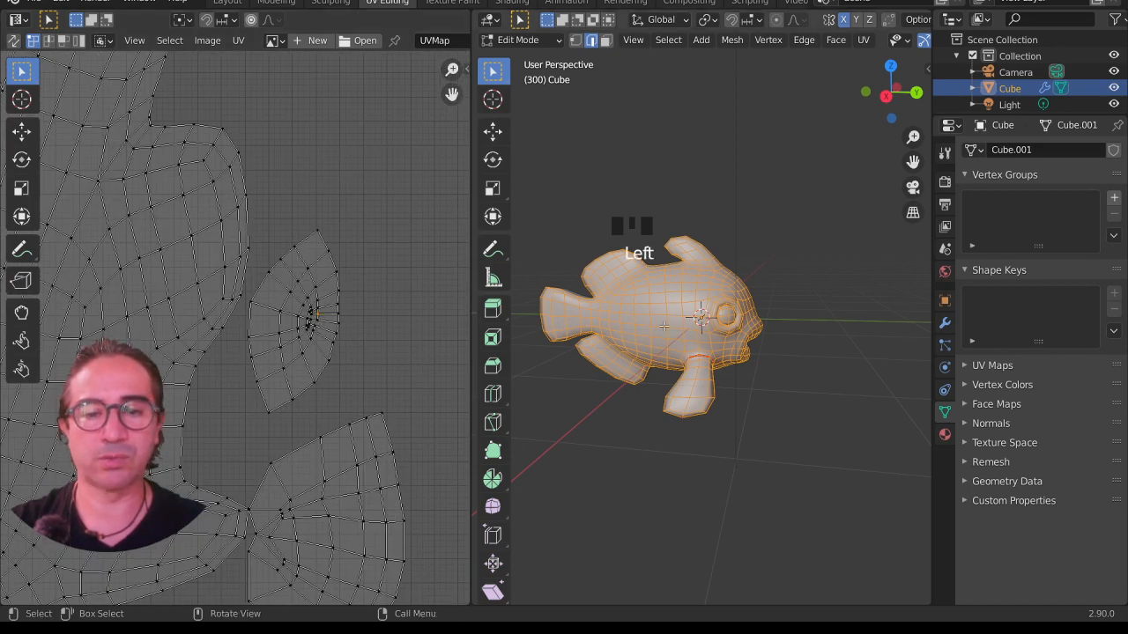
pyautogui.scroll(-2, 765, 308)
pyautogui.moveTo(766, 308); pyautogui.dragTo(520, 309, button='middle')
pyautogui.scroll(-1, 315, 308)
pyautogui.moveTo(28, 394); pyautogui.dragTo(219, 342, button='middle')
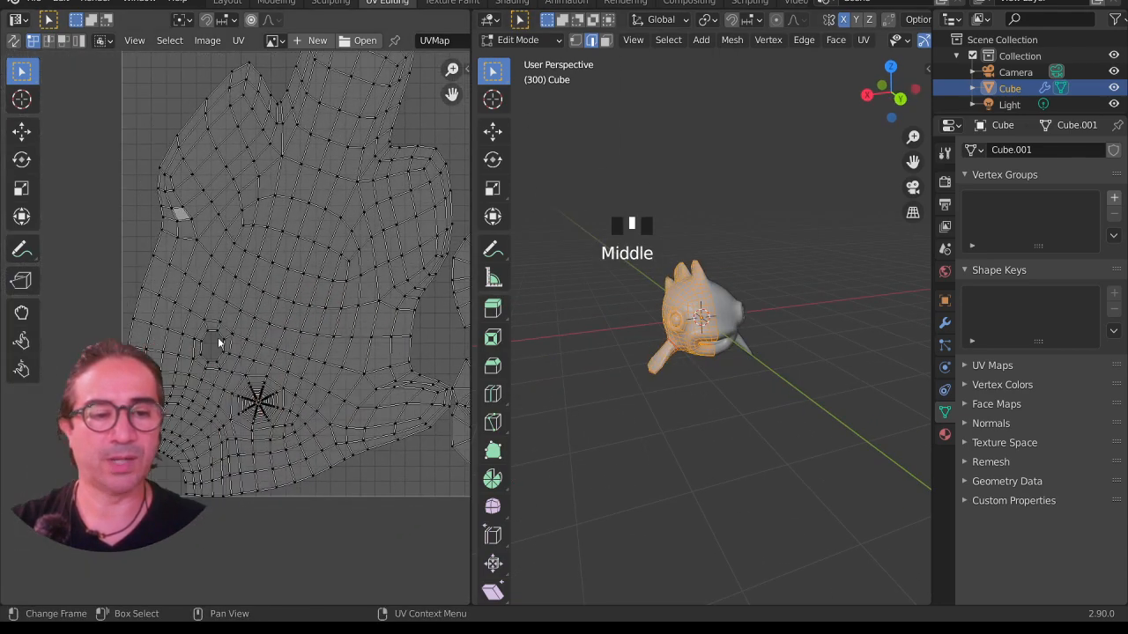
pyautogui.scroll(4, 265, 432)
pyautogui.scroll(-3, 761, 378)
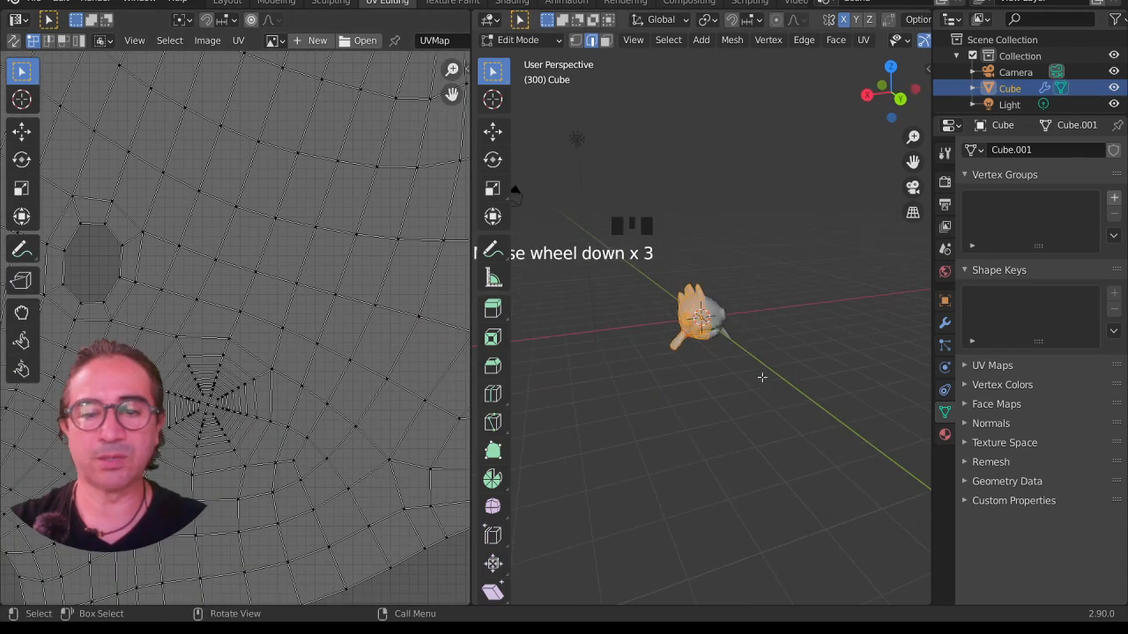
# - Enlarge the 3D viewport by narrowing the UV editor and save the file
pyautogui.moveTo(760, 378); pyautogui.dragTo(706, 390, button='middle')
pyautogui.moveTo(472, 308); pyautogui.dragTo(201, 324)
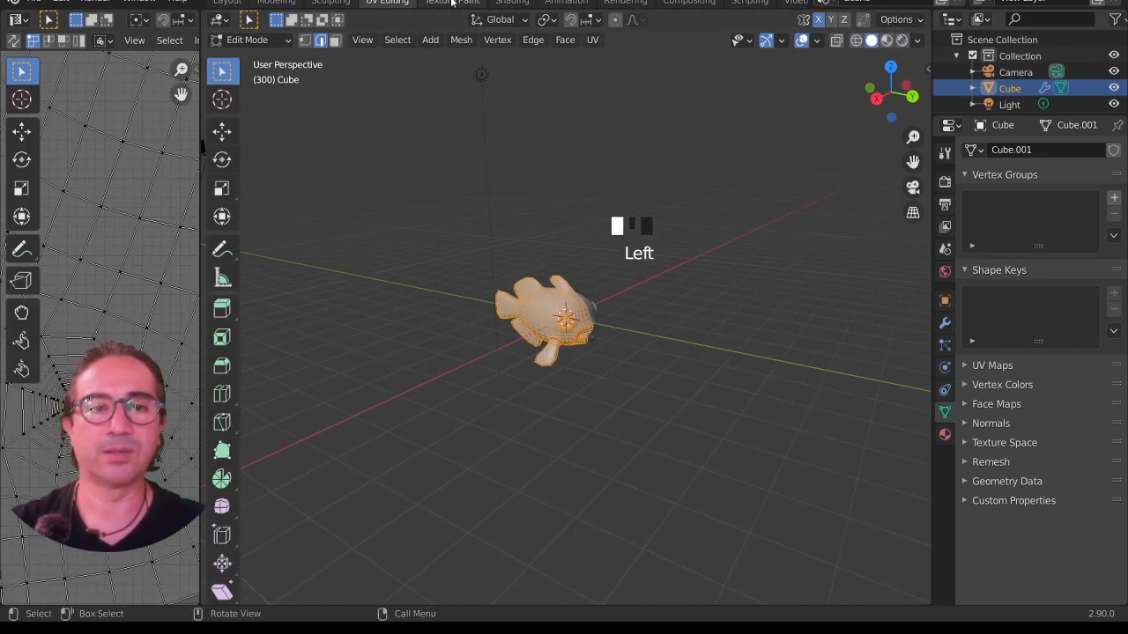
pyautogui.hotkey('ctrl', 's')
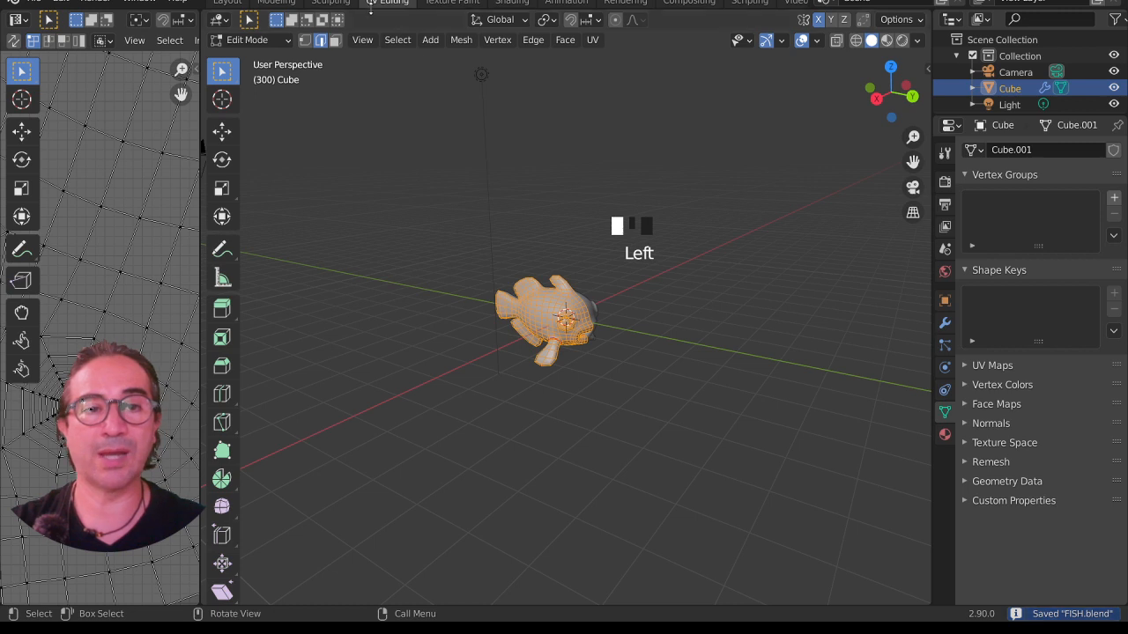
# - Switch to the Texture Paint workspace and show the active tool settings beside a close view of the fish
pyautogui.click(448, 2)
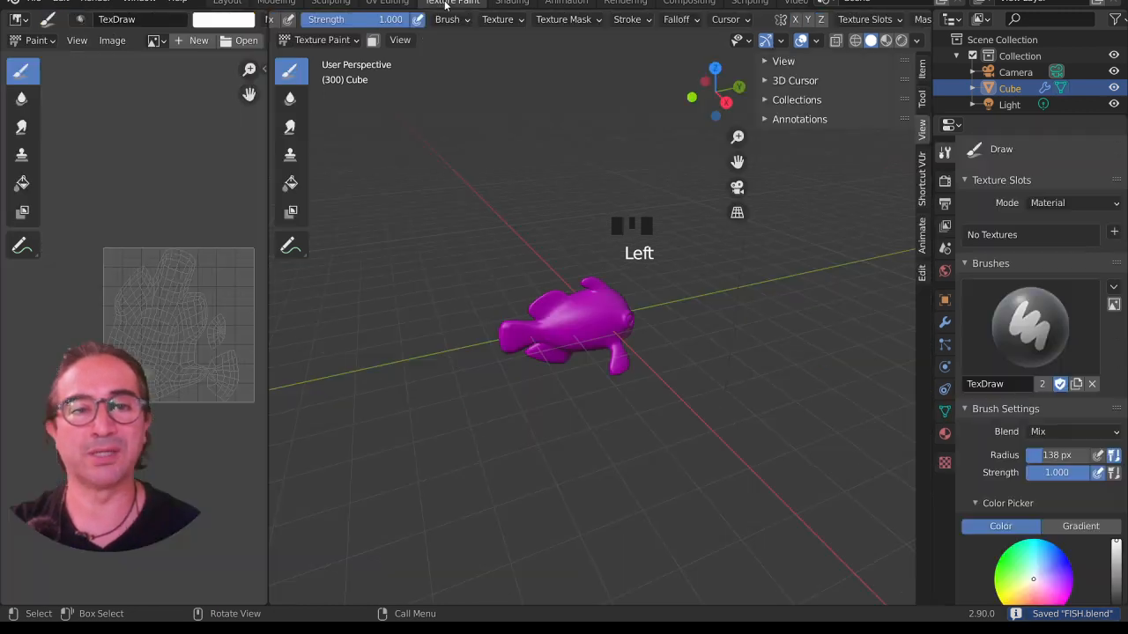
pyautogui.scroll(2, 588, 370)
pyautogui.moveTo(588, 370); pyautogui.dragTo(617, 148, button='middle')
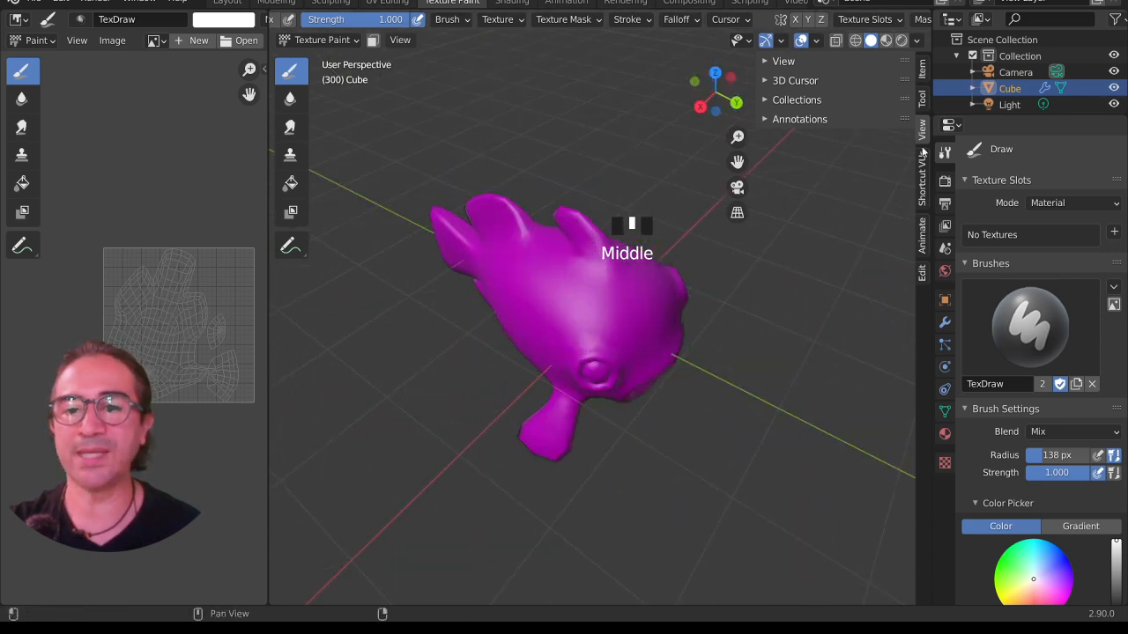
pyautogui.click(922, 97)
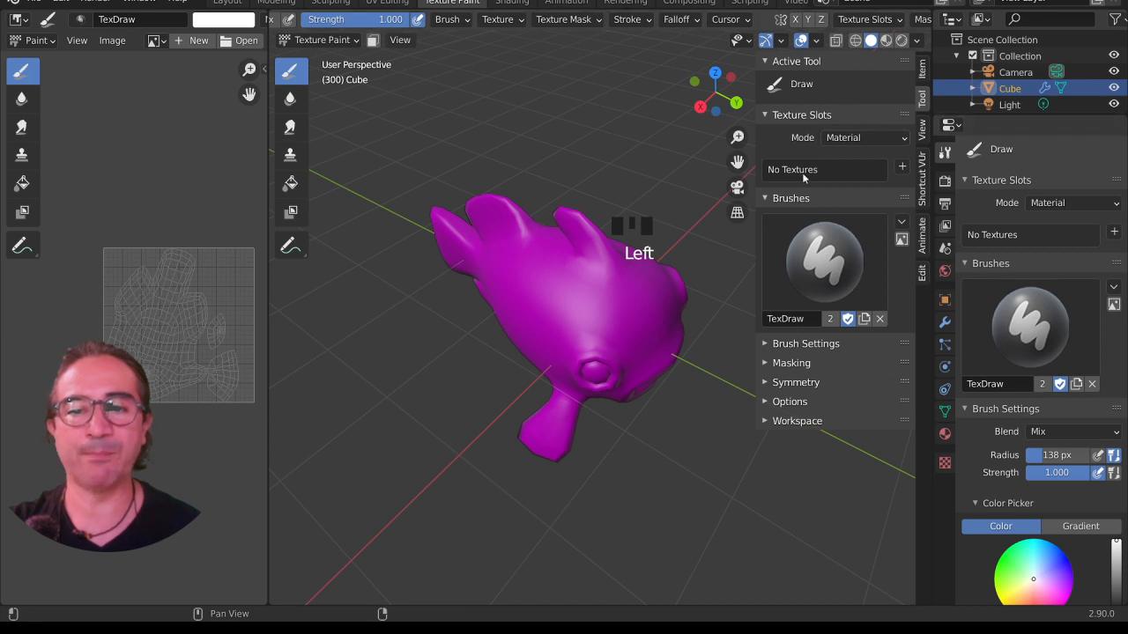
pyautogui.moveTo(559, 461)
pyautogui.mouseDown(button='middle')
pyautogui.moveTo(573, 362)
pyautogui.moveTo(569, 424)
pyautogui.moveTo(651, 456)
pyautogui.moveTo(645, 424)
pyautogui.moveTo(606, 412)
pyautogui.moveTo(636, 412)
pyautogui.moveTo(301, 384)
pyautogui.mouseUp(button='middle')
pyautogui.scroll(2, 661, 456)
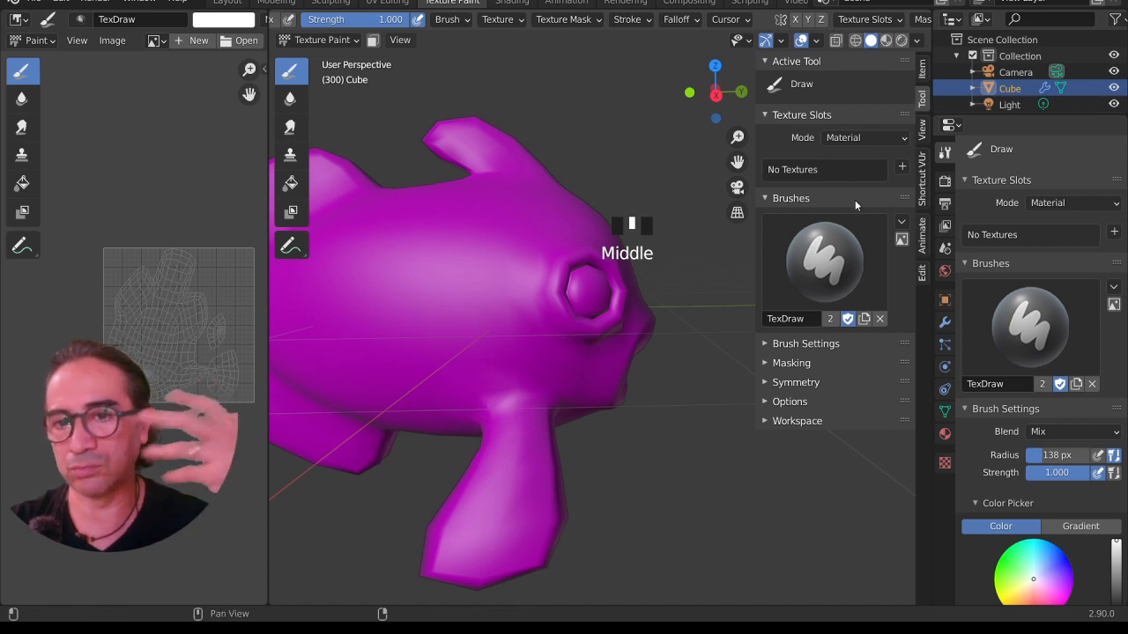
# - Add a 1024 × 1024 px Base Color texture paint slot with an orange-red fill to the fish
pyautogui.click(902, 169)
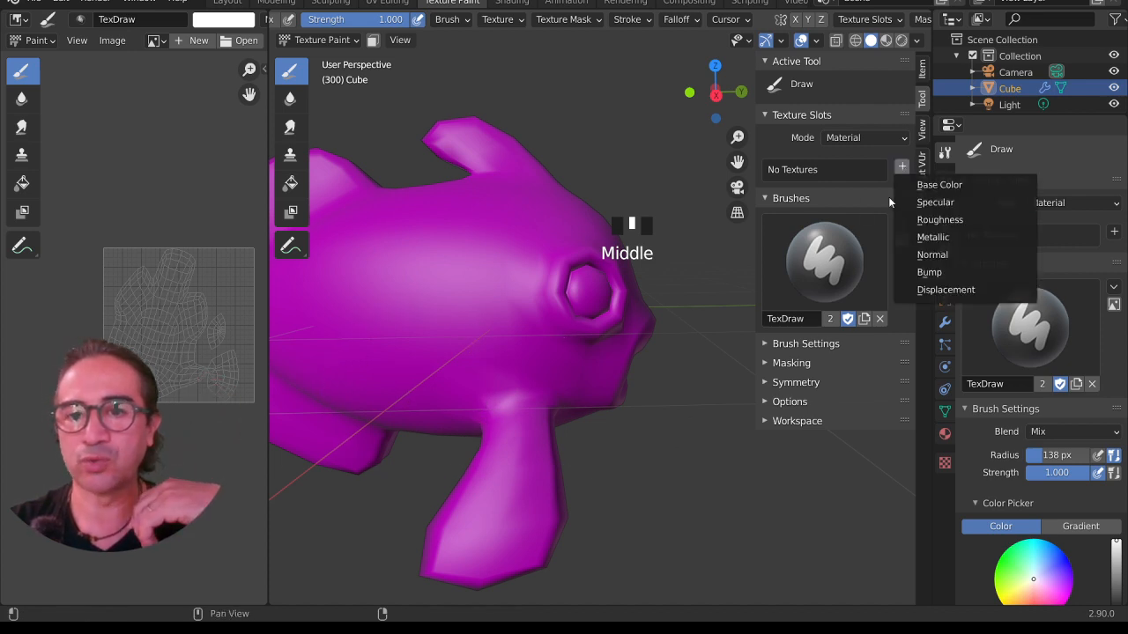
pyautogui.click(953, 187)
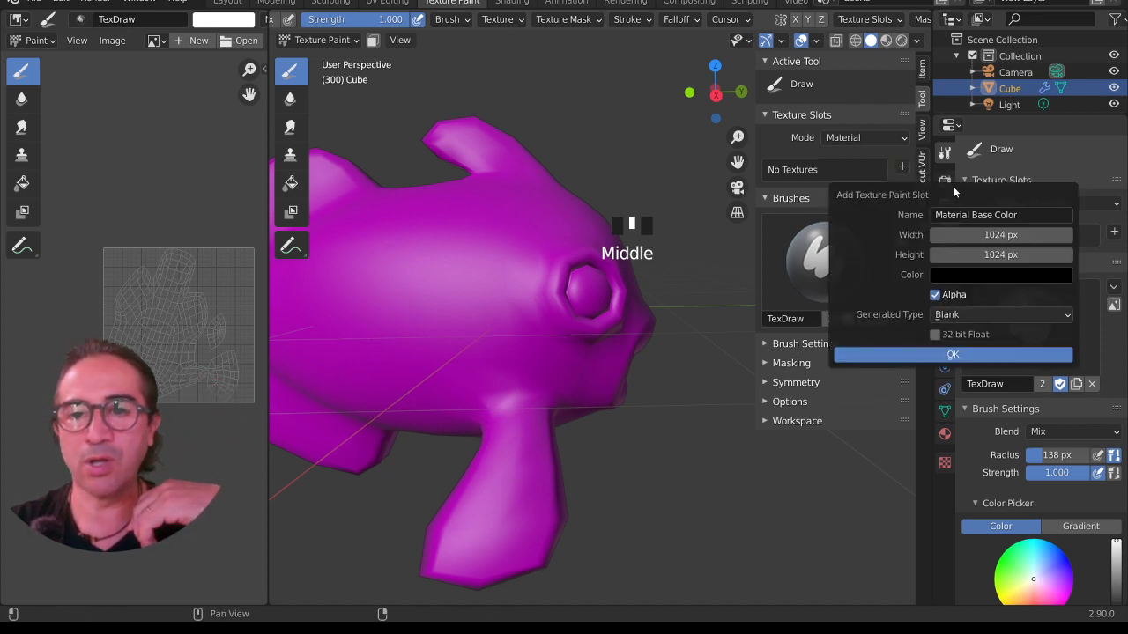
pyautogui.click(969, 275)
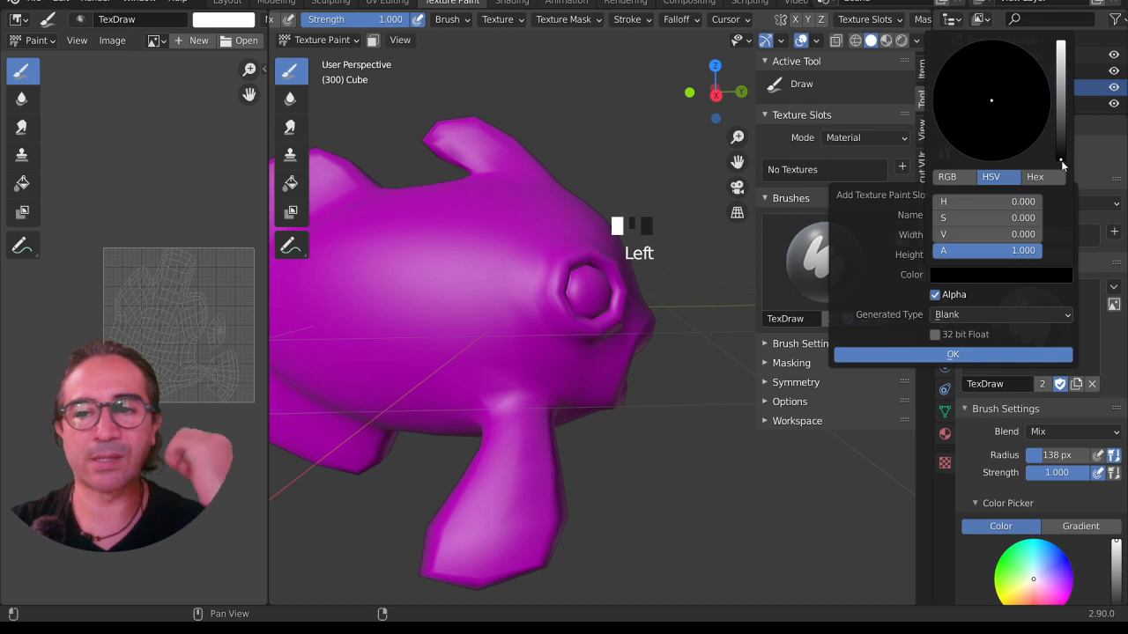
pyautogui.moveTo(1063, 161); pyautogui.dragTo(1061, 44)
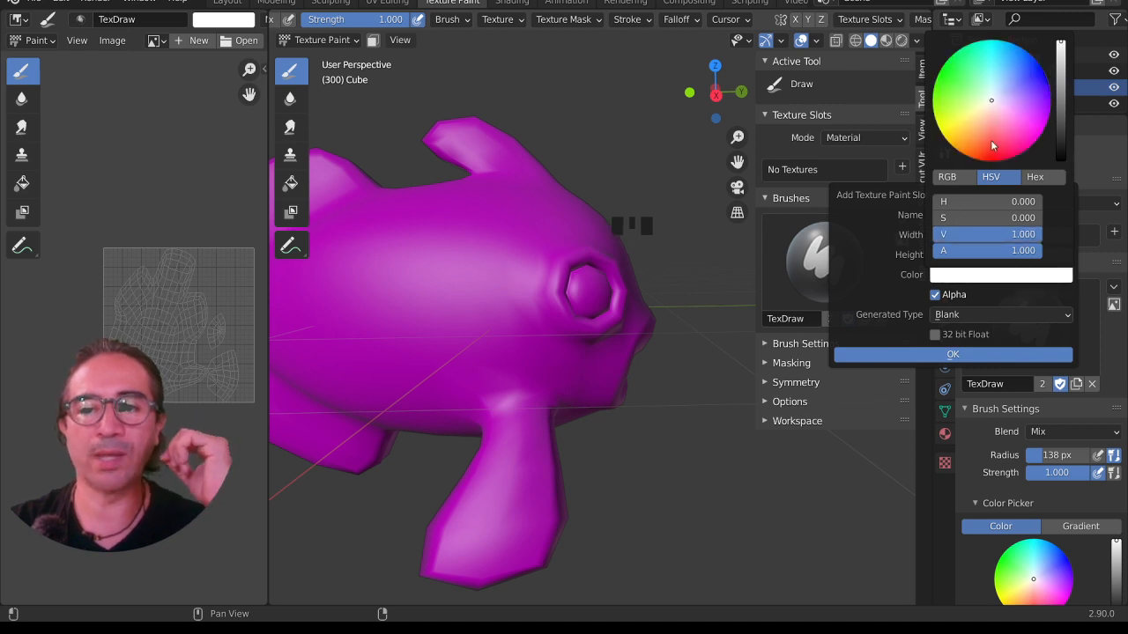
pyautogui.click(990, 139)
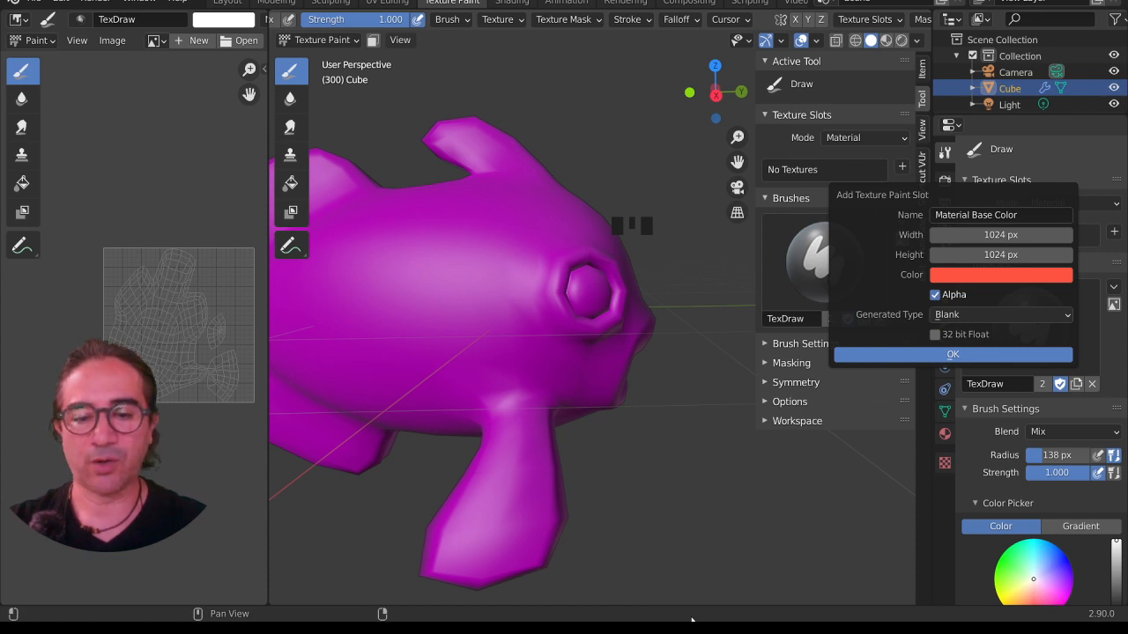
pyautogui.click(949, 352)
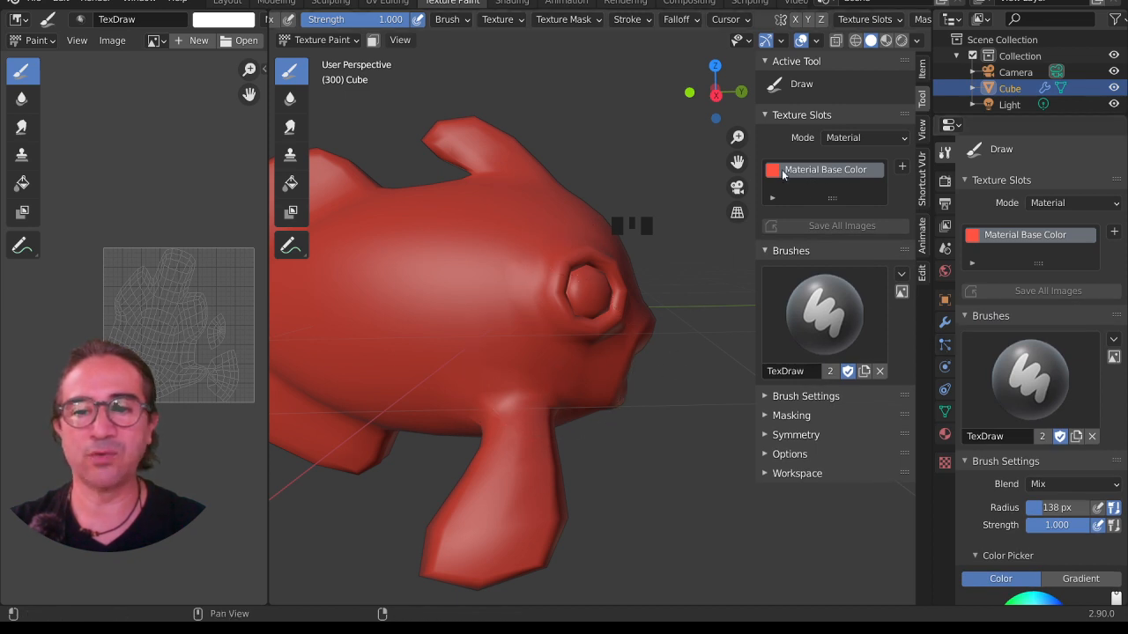
# - Display the Material Base Color texture in the image editor with the whole UV layout in view
pyautogui.click(834, 169)
pyautogui.scroll(-4, 224, 341)
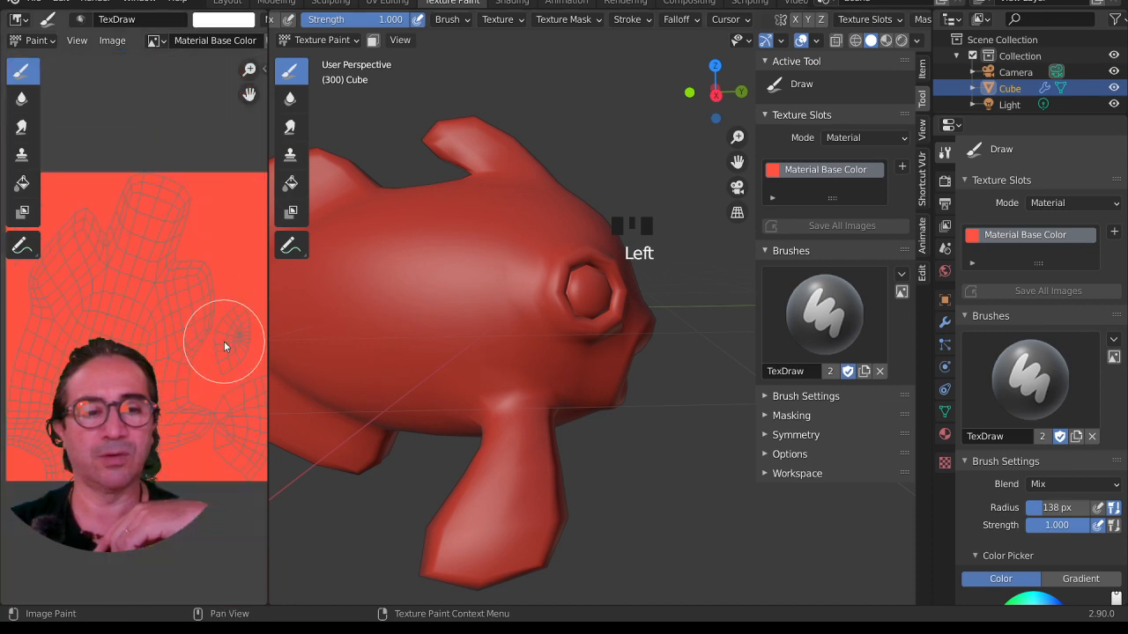
pyautogui.scroll(-2, 472, 319)
pyautogui.moveTo(472, 319); pyautogui.dragTo(519, 370, button='middle')
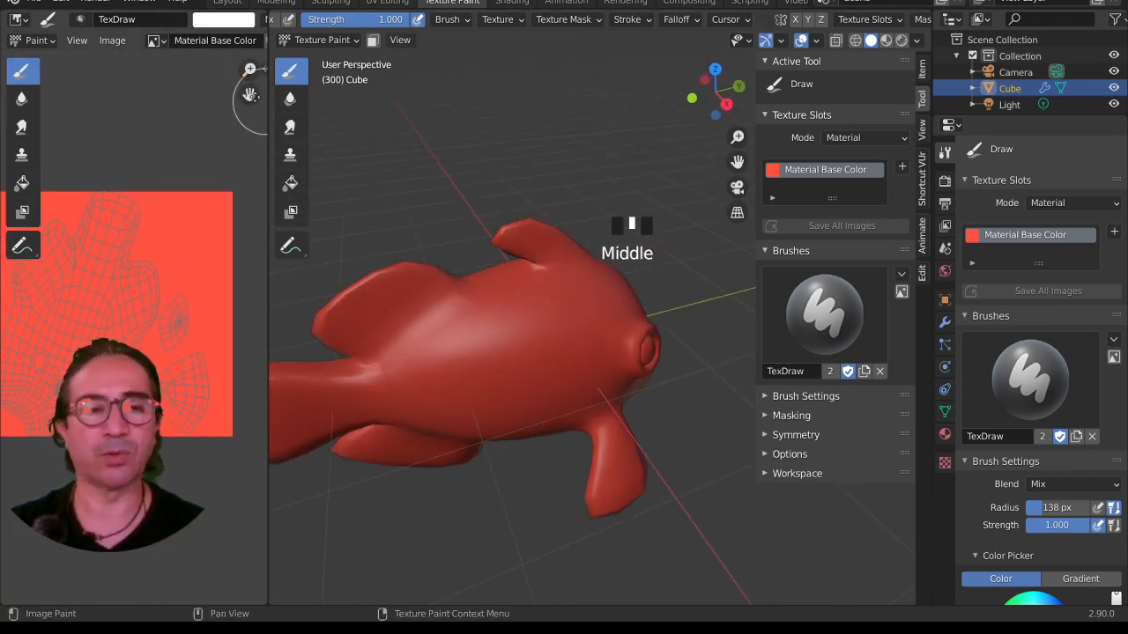
# - Set the Draw brush colour to black and its radius to 78 px
pyautogui.click(220, 19)
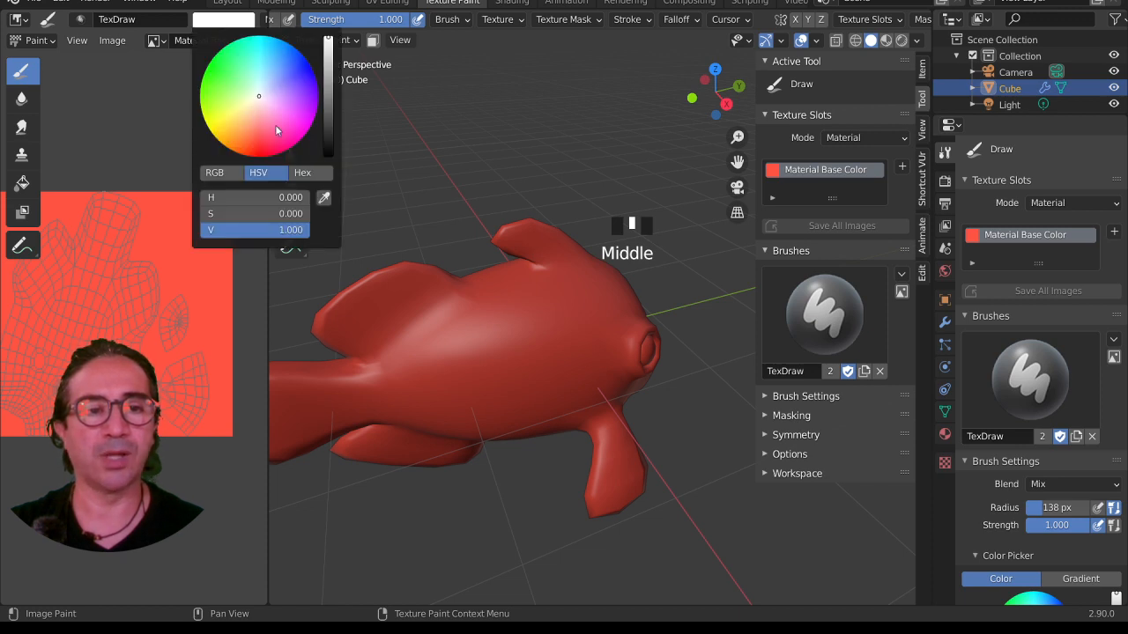
pyautogui.moveTo(331, 139); pyautogui.dragTo(330, 159)
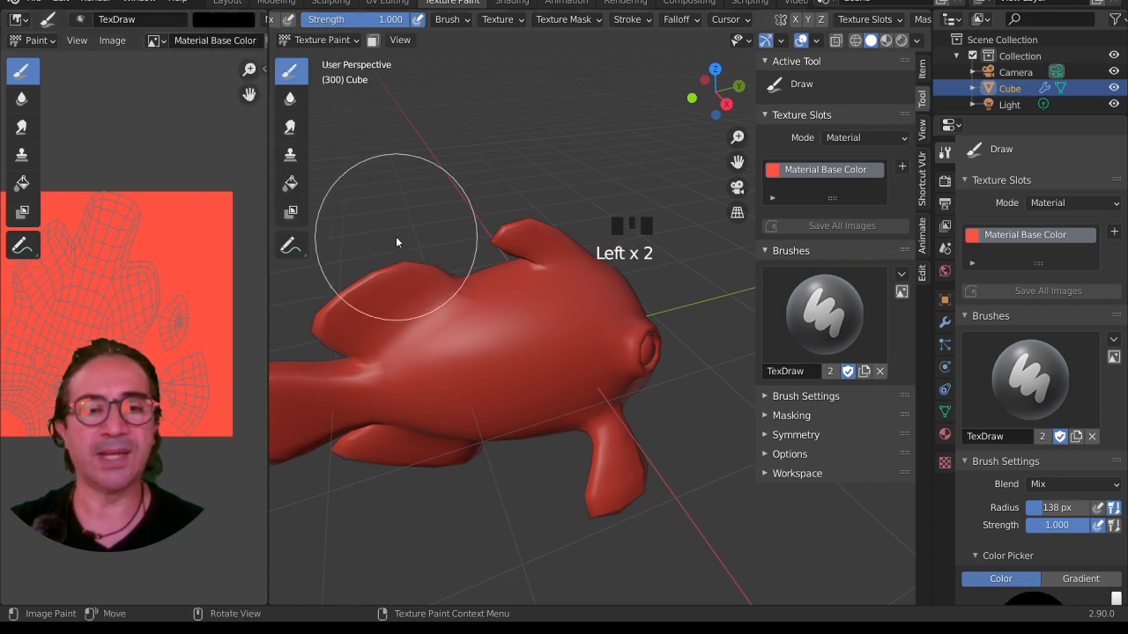
pyautogui.scroll(2, 398, 238)
pyautogui.press('f')
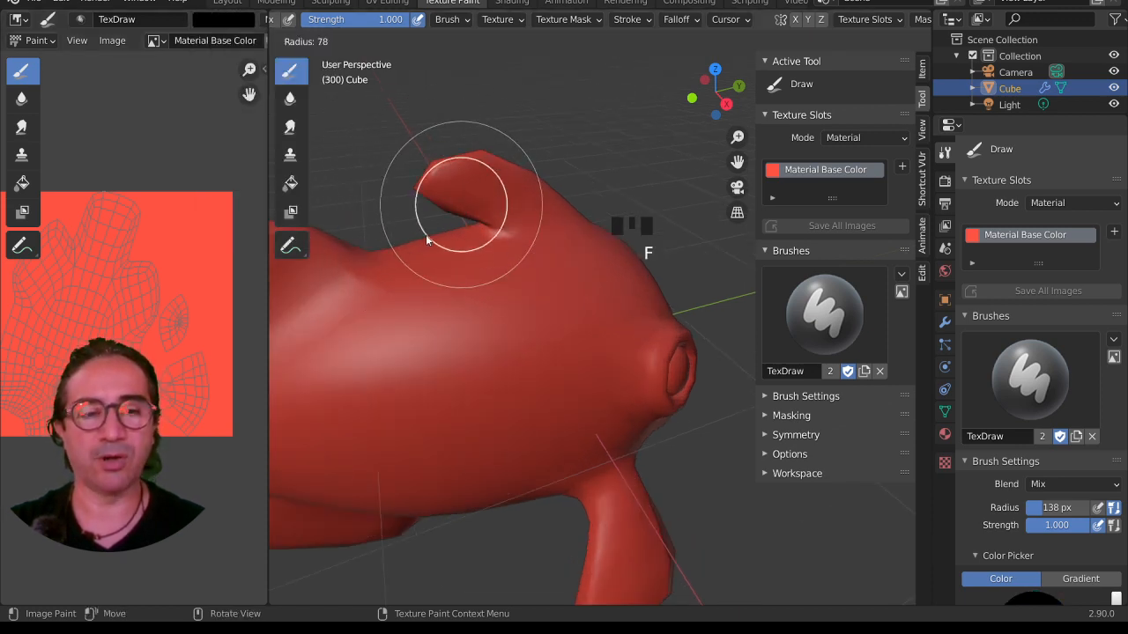
pyautogui.click(433, 209)
# - Paint the tips of the front dorsal fin and the side fin black
pyautogui.moveTo(432, 190); pyautogui.dragTo(464, 142)
pyautogui.moveTo(582, 202)
pyautogui.mouseDown(button='middle')
pyautogui.moveTo(557, 507)
pyautogui.moveTo(544, 474)
pyautogui.mouseUp(button='middle')
pyautogui.scroll(-2, 557, 508)
pyautogui.moveTo(544, 473); pyautogui.dragTo(590, 498)
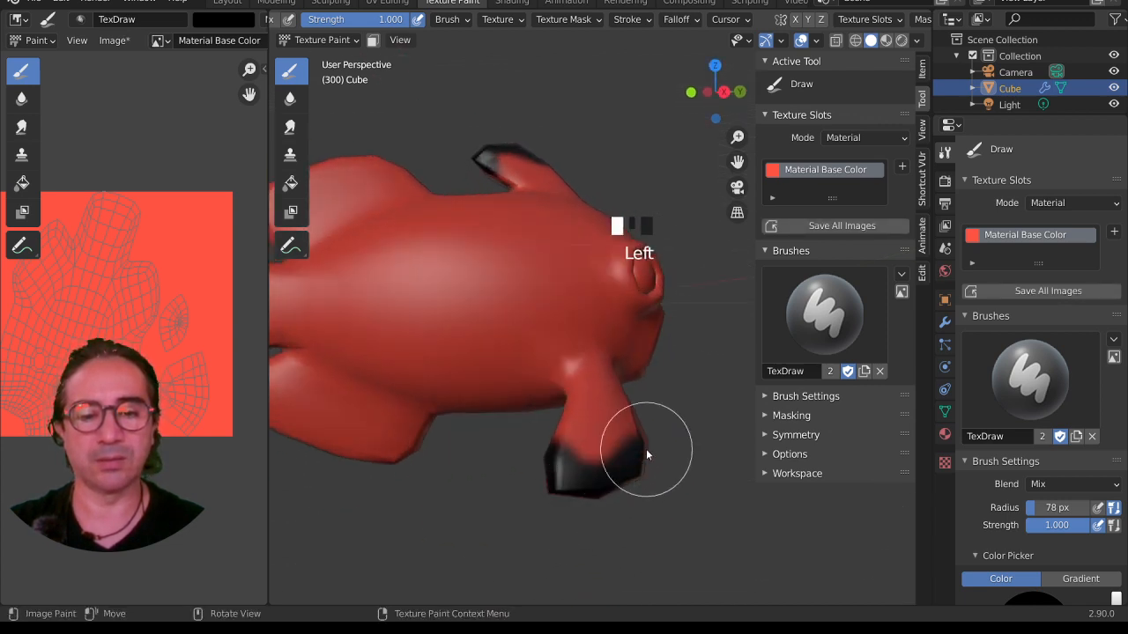
# - Paint the outer edges of the lower rear fin and the rear dorsal fin black
pyautogui.click(420, 476)
pyautogui.keyDown('shift'); pyautogui.moveTo(403, 484); pyautogui.dragTo(550, 473, button='middle'); pyautogui.keyUp('shift')
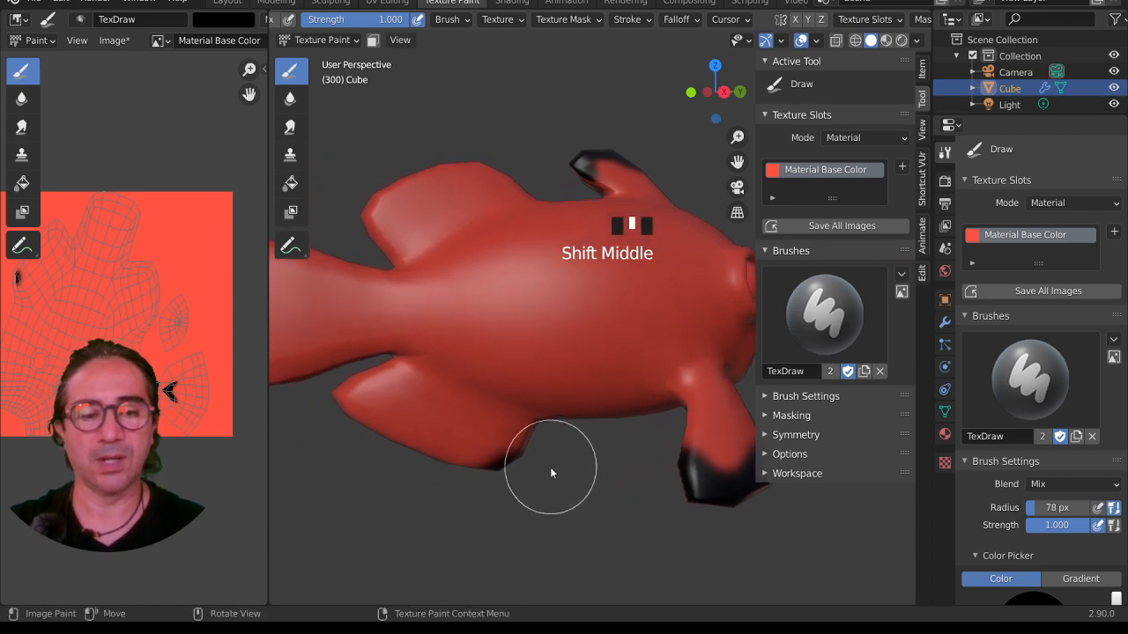
pyautogui.moveTo(515, 465); pyautogui.dragTo(433, 469)
pyautogui.moveTo(330, 411)
pyautogui.mouseDown(button='middle')
pyautogui.moveTo(401, 433)
pyautogui.moveTo(416, 399)
pyautogui.mouseUp(button='middle')
pyautogui.moveTo(416, 399); pyautogui.dragTo(406, 377)
pyautogui.moveTo(547, 471)
pyautogui.mouseDown(button='middle')
pyautogui.moveTo(565, 492)
pyautogui.moveTo(373, 273)
pyautogui.mouseUp(button='middle')
pyautogui.moveTo(368, 246)
pyautogui.mouseDown()
pyautogui.moveTo(452, 175)
pyautogui.moveTo(509, 180)
pyautogui.mouseUp()
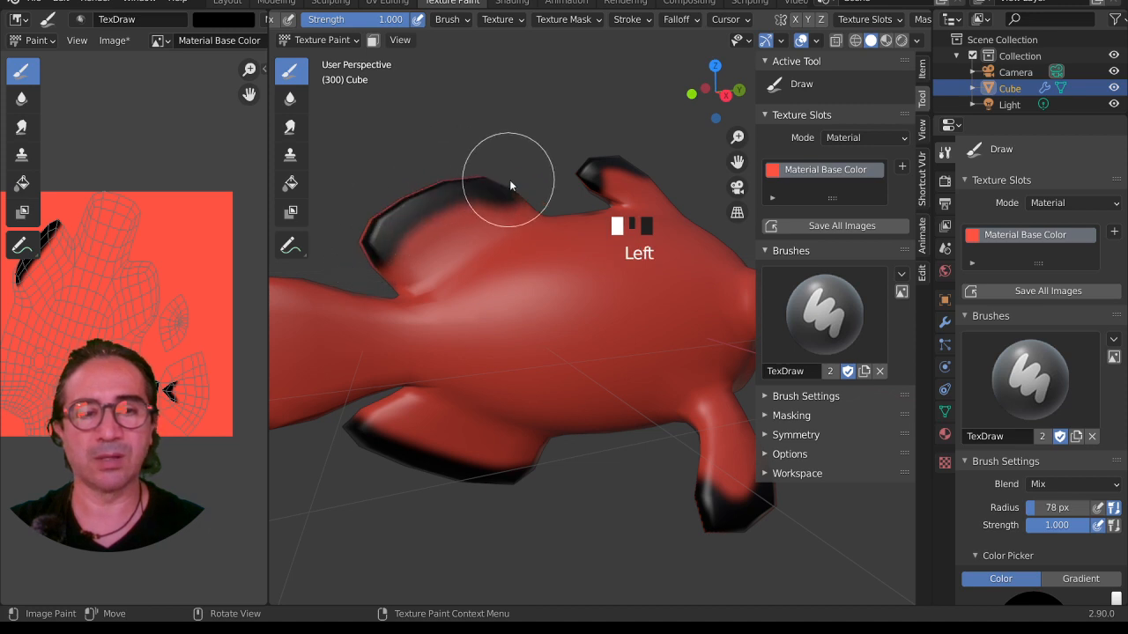
# - Paint a black vertical band around the middle of the body, from the back between the dorsal fins down to the belly
pyautogui.moveTo(509, 180); pyautogui.dragTo(529, 322, button='middle')
pyautogui.moveTo(537, 255)
pyautogui.mouseDown(button='middle')
pyautogui.moveTo(523, 232)
pyautogui.moveTo(543, 246)
pyautogui.moveTo(526, 252)
pyautogui.mouseUp(button='middle')
pyautogui.click(527, 256)
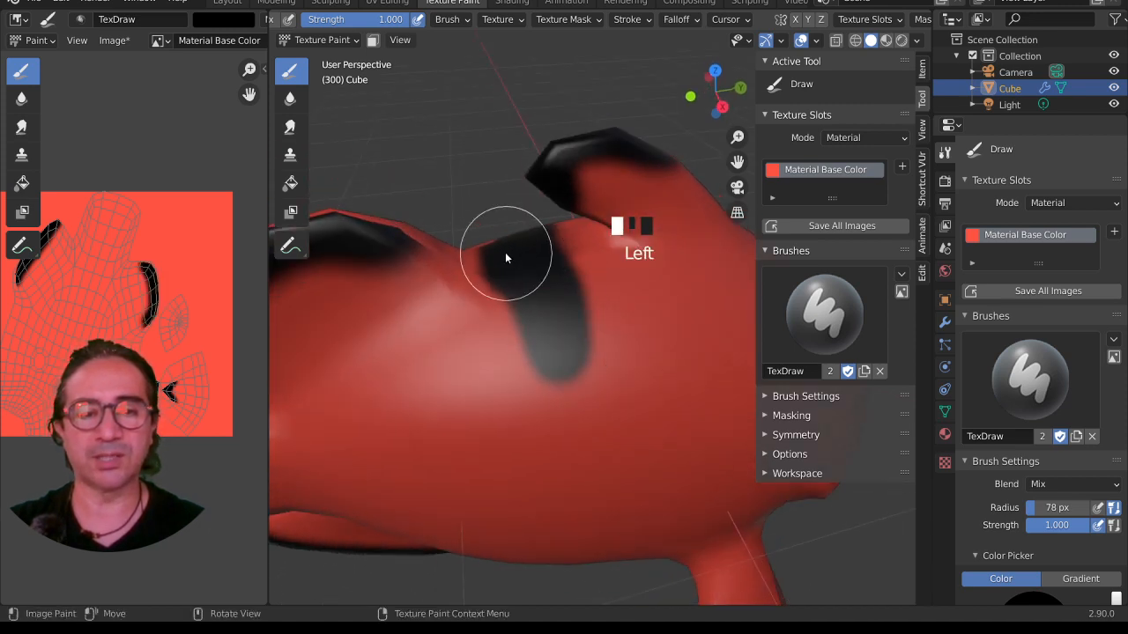
pyautogui.moveTo(505, 258); pyautogui.dragTo(569, 397)
pyautogui.moveTo(569, 397); pyautogui.dragTo(561, 337, button='middle')
pyautogui.scroll(-2, 548, 259)
pyautogui.scroll(2, 560, 256)
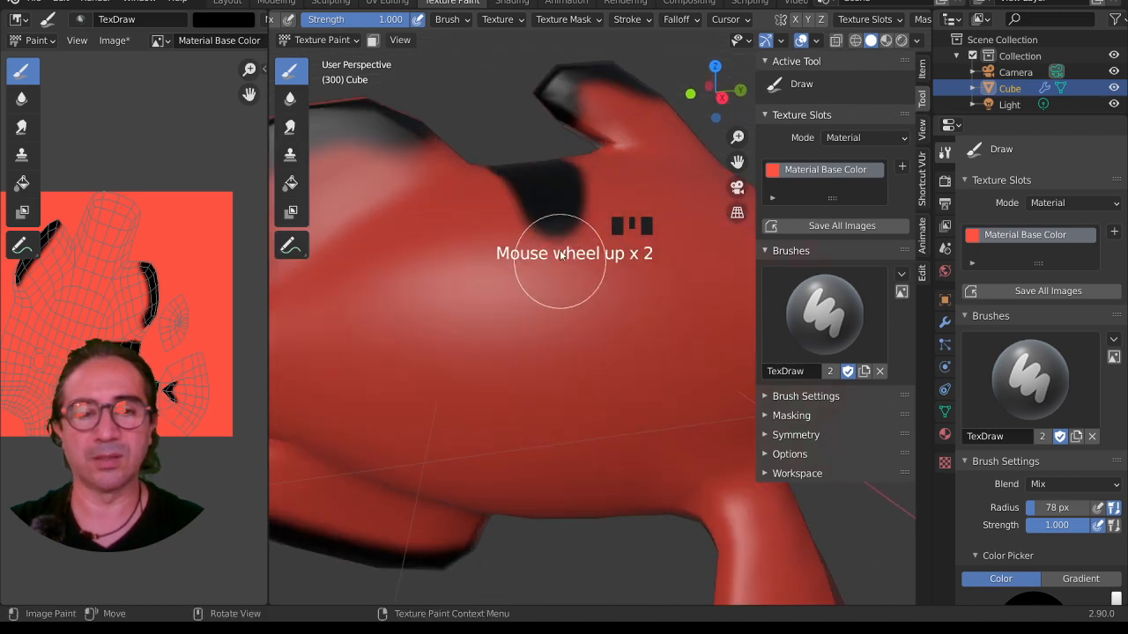
pyautogui.click(536, 182)
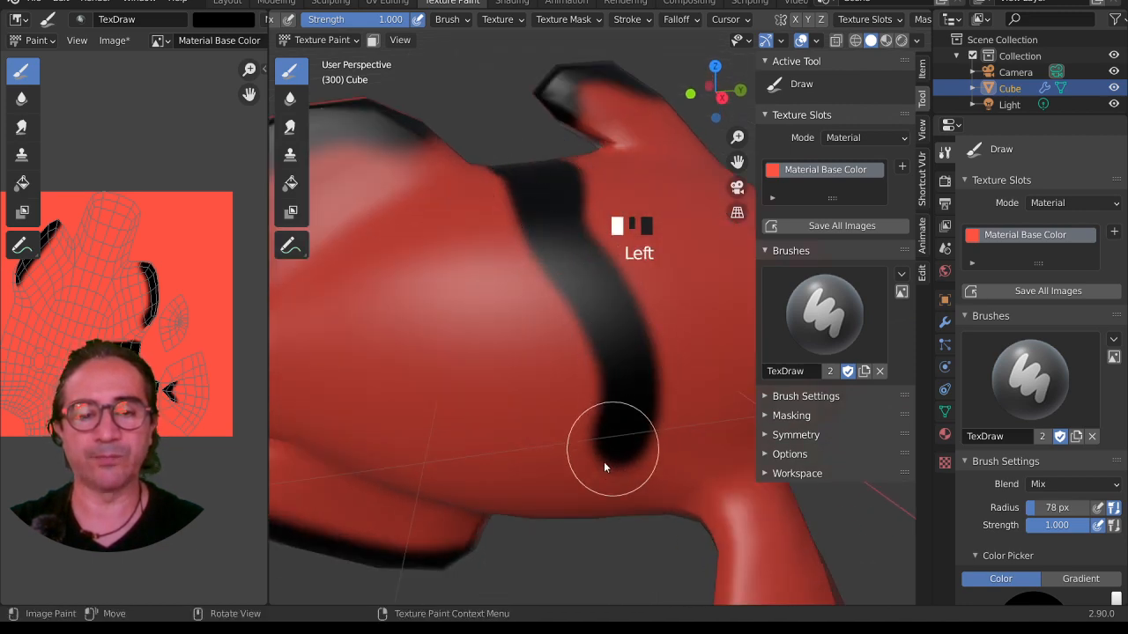
pyautogui.moveTo(604, 467); pyautogui.dragTo(568, 511)
pyautogui.moveTo(628, 362); pyautogui.dragTo(539, 176)
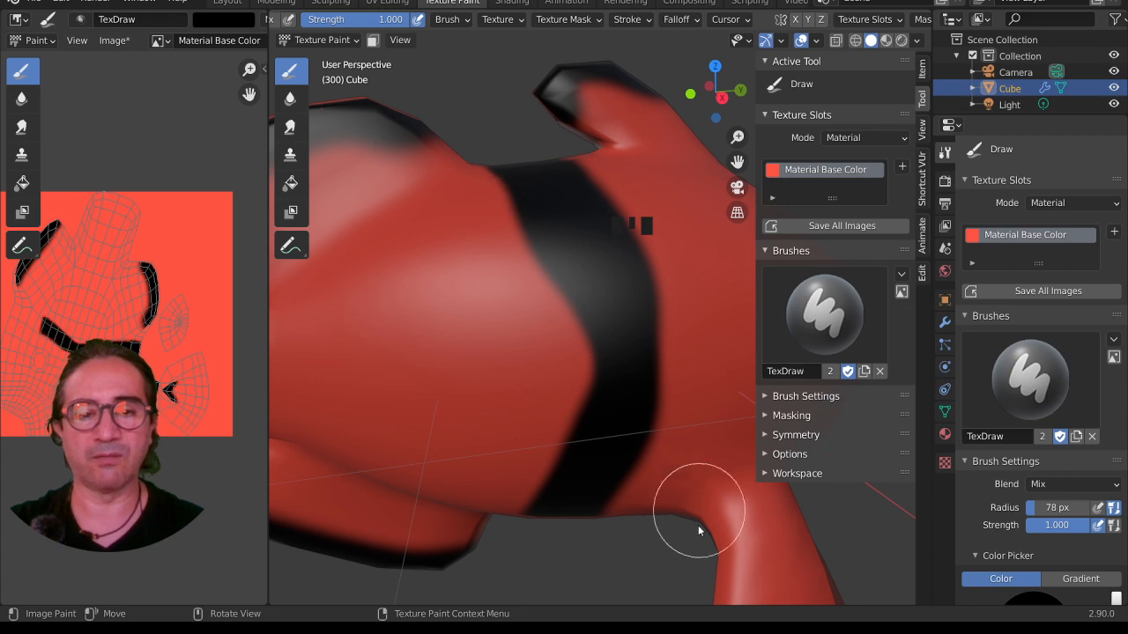
pyautogui.scroll(-2, 484, 318)
pyautogui.scroll(2, 491, 305)
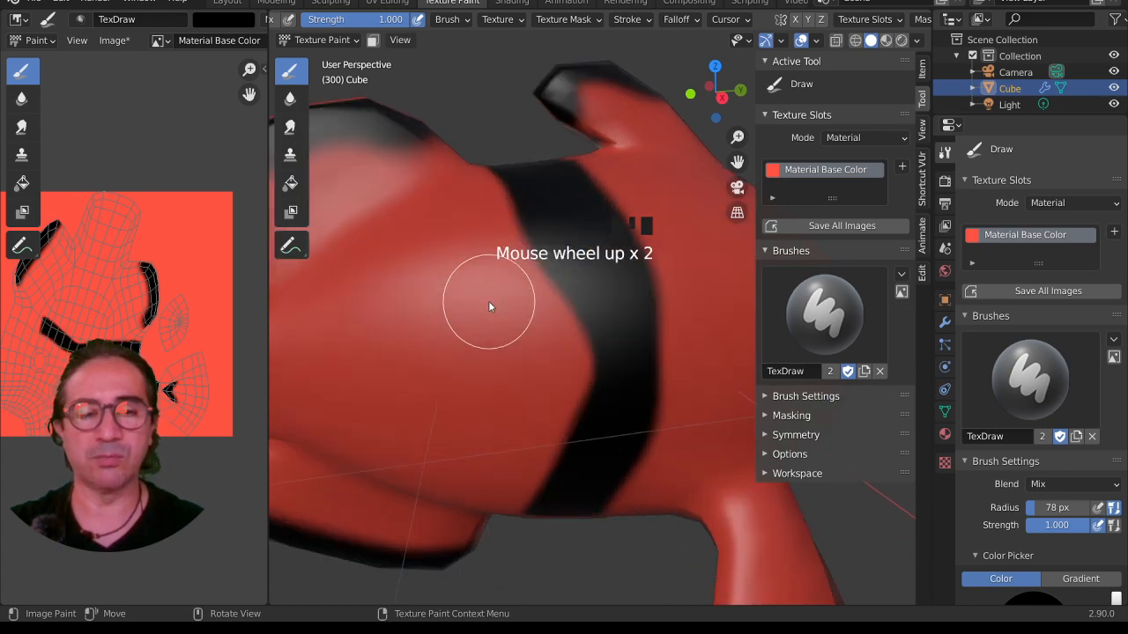
# - Set the brush radius to 50 px, widen the rear side of the black body band and continue it across the belly
pyautogui.scroll(-2, 441, 257)
pyautogui.press('f')
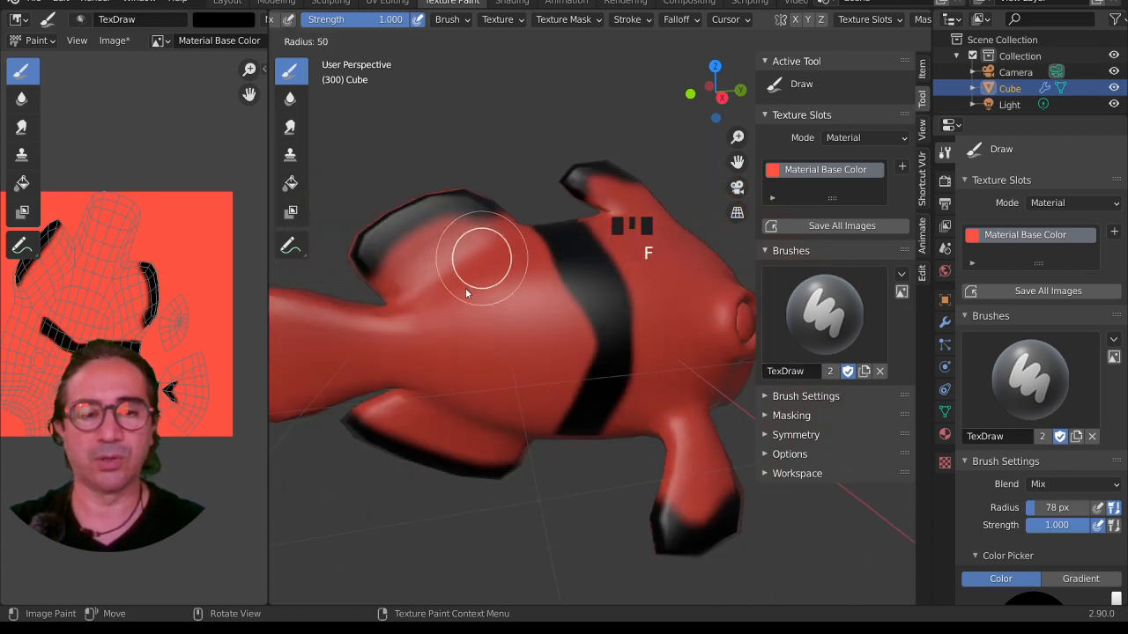
pyautogui.click(465, 288)
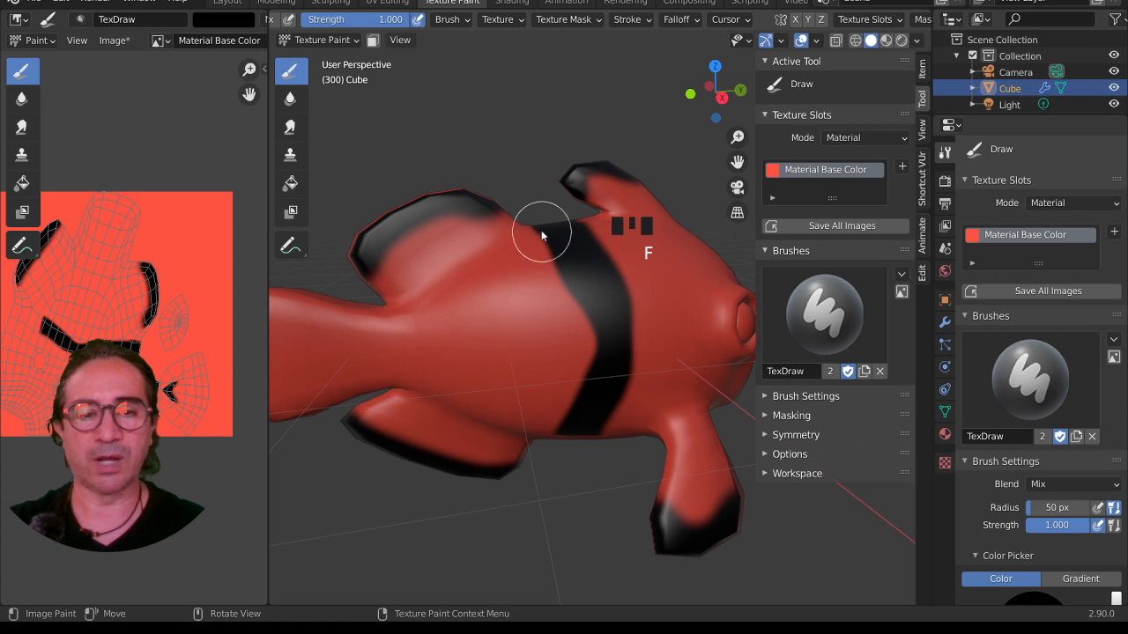
pyautogui.moveTo(542, 236)
pyautogui.mouseDown()
pyautogui.moveTo(593, 312)
pyautogui.moveTo(564, 432)
pyautogui.mouseUp()
pyautogui.moveTo(564, 432)
pyautogui.mouseDown(button='middle')
pyautogui.moveTo(597, 427)
pyautogui.moveTo(581, 281)
pyautogui.mouseUp(button='middle')
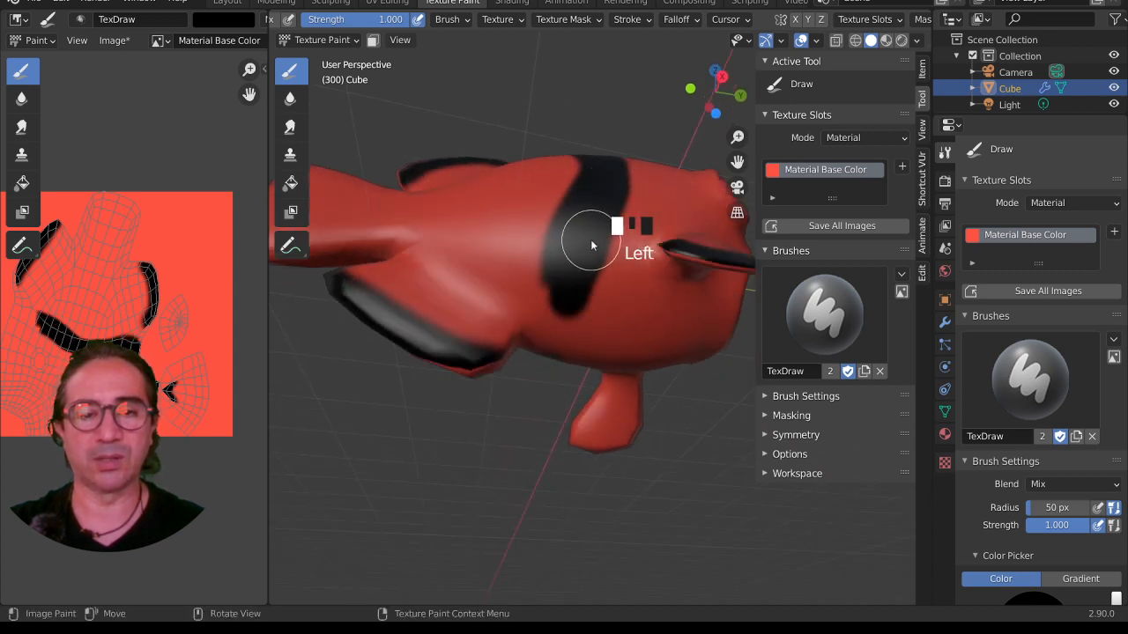
pyautogui.moveTo(605, 323); pyautogui.dragTo(582, 189, button='middle')
pyautogui.moveTo(550, 291); pyautogui.dragTo(570, 189)
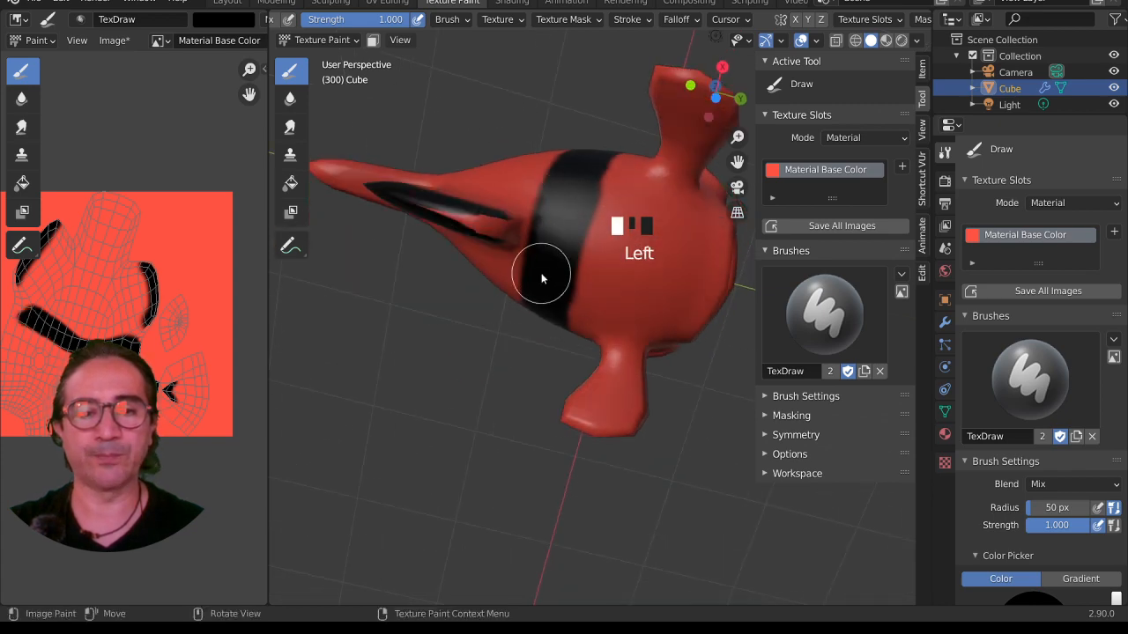
pyautogui.moveTo(542, 279); pyautogui.dragTo(457, 429, button='middle')
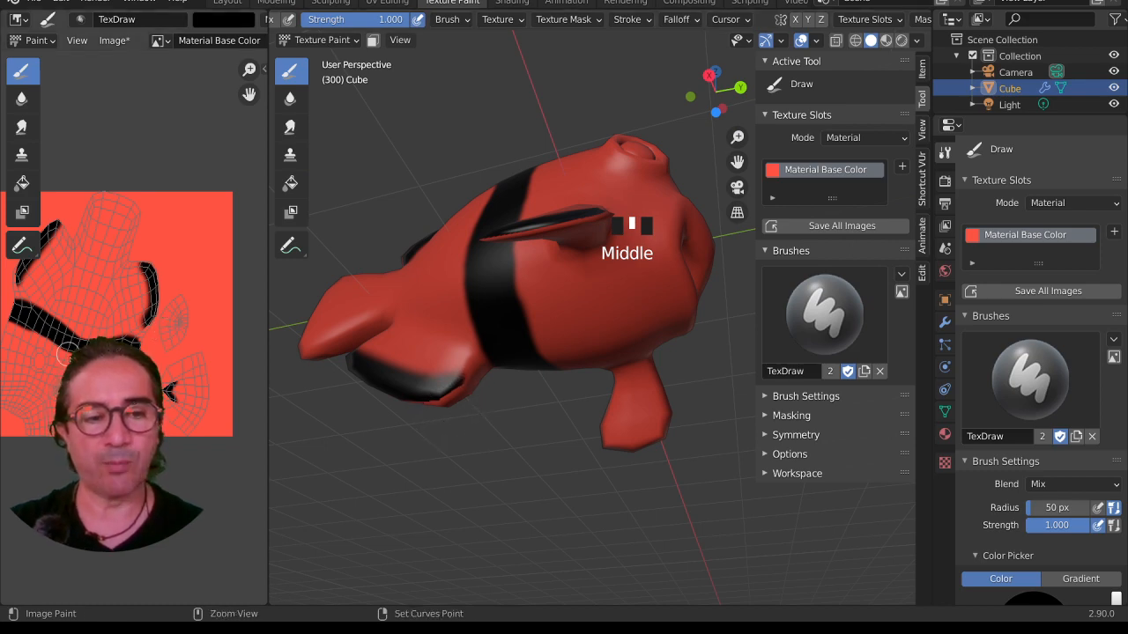
# - In the maximized image editor, paint the lower rear fin's outer UV edge black, extending past the island border at both ends
pyautogui.hotkey('ctrl', 'space')
pyautogui.scroll(5, 628, 389)
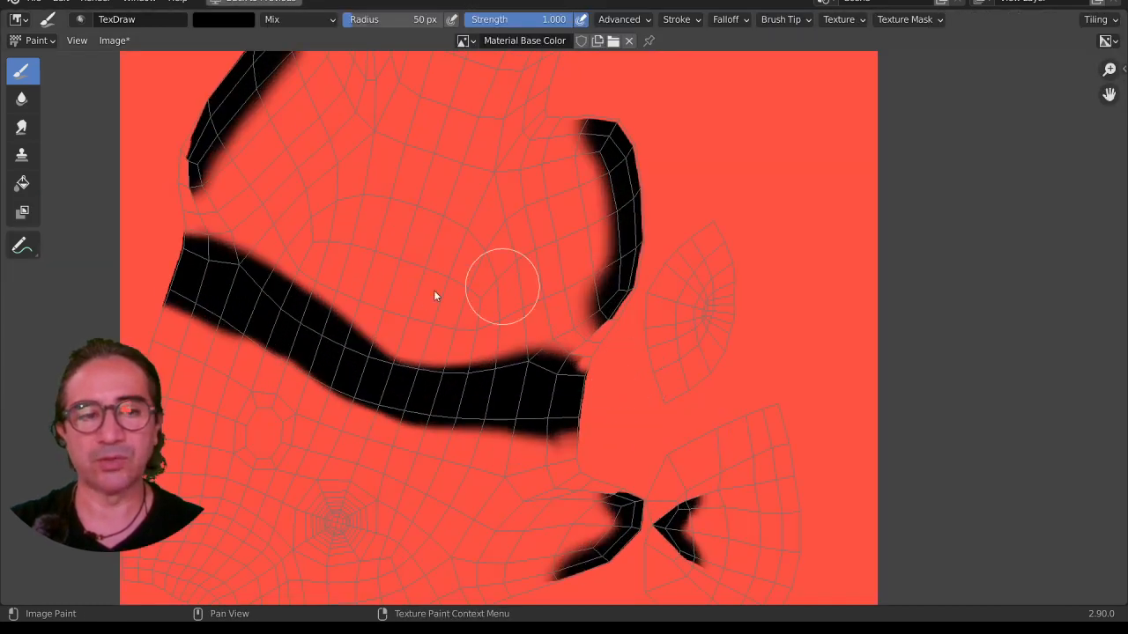
pyautogui.moveTo(435, 297)
pyautogui.mouseDown(button='middle')
pyautogui.moveTo(573, 453)
pyautogui.moveTo(608, 440)
pyautogui.mouseUp(button='middle')
pyautogui.scroll(-2, 573, 455)
pyautogui.scroll(3, 315, 224)
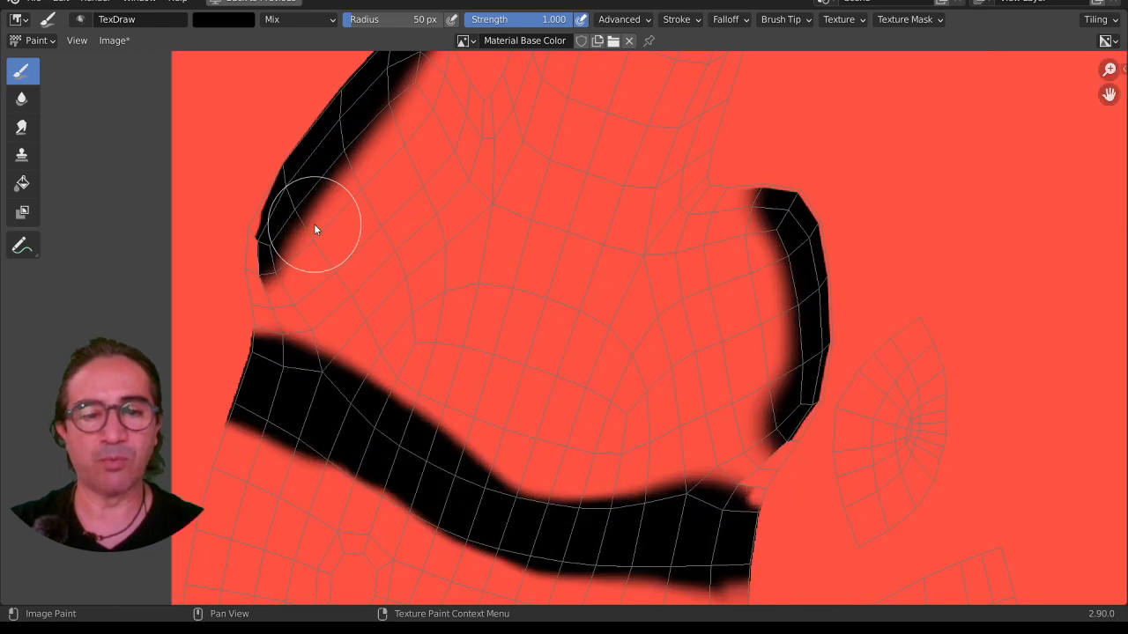
pyautogui.moveTo(314, 224); pyautogui.dragTo(476, 270, button='middle')
pyautogui.scroll(2, 355, 257)
pyautogui.moveTo(338, 149)
pyautogui.mouseDown()
pyautogui.moveTo(307, 294)
pyautogui.moveTo(319, 305)
pyautogui.moveTo(332, 214)
pyautogui.moveTo(337, 317)
pyautogui.mouseUp()
pyautogui.scroll(-3, 546, 256)
pyautogui.moveTo(611, 261); pyautogui.dragTo(554, 377, button='middle')
pyautogui.moveTo(969, 379); pyautogui.dragTo(851, 302, button='middle')
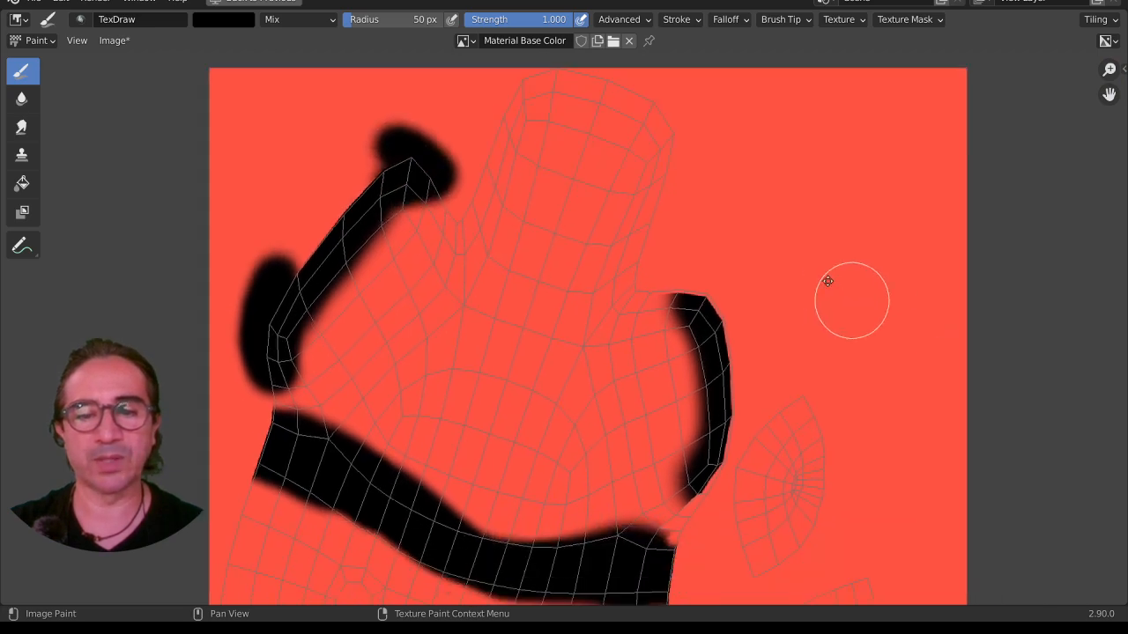
# - Paint the rear dorsal fin's outer UV edge black, running the strokes past the island border
pyautogui.scroll(3, 716, 423)
pyautogui.moveTo(642, 146)
pyautogui.mouseDown()
pyautogui.moveTo(681, 153)
pyautogui.moveTo(787, 309)
pyautogui.mouseUp()
pyautogui.moveTo(768, 274); pyautogui.dragTo(746, 125, button='middle')
pyautogui.scroll(2, 746, 183)
pyautogui.moveTo(836, 137)
pyautogui.mouseDown()
pyautogui.moveTo(841, 105)
pyautogui.moveTo(840, 323)
pyautogui.moveTo(770, 468)
pyautogui.moveTo(747, 483)
pyautogui.moveTo(765, 496)
pyautogui.mouseUp()
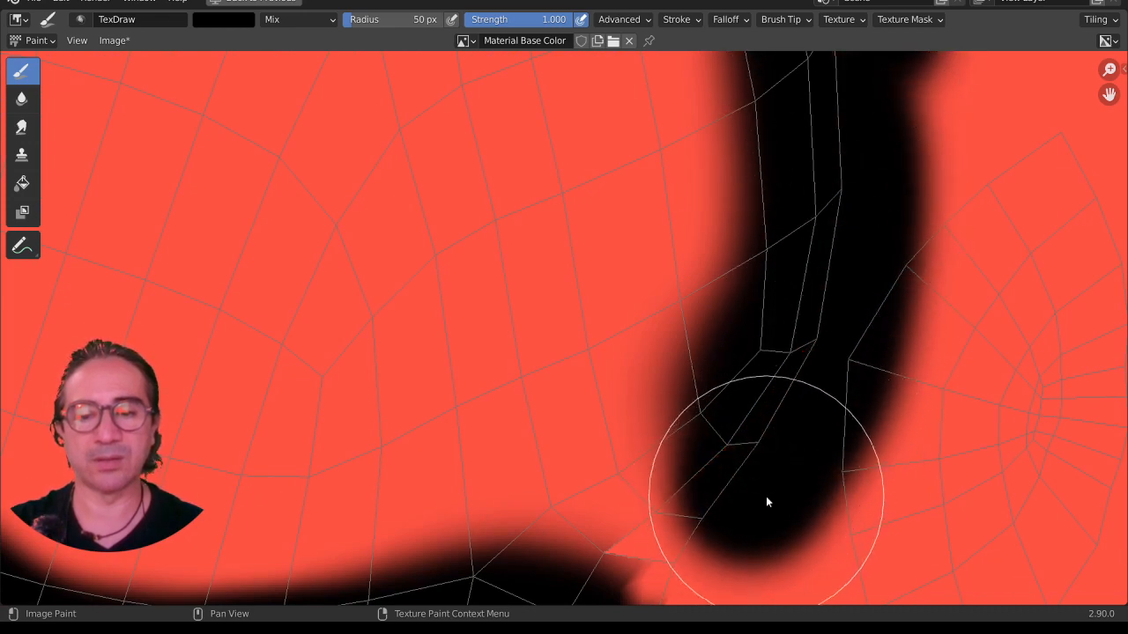
# - Fill the small mouth cavity UV island with black and cover the unpainted spot at the nearby end of the body band
pyautogui.scroll(-3, 775, 500)
pyautogui.moveTo(876, 525); pyautogui.dragTo(720, 416, button='middle')
pyautogui.moveTo(719, 199)
pyautogui.mouseDown()
pyautogui.moveTo(685, 341)
pyautogui.moveTo(705, 278)
pyautogui.moveTo(682, 463)
pyautogui.moveTo(758, 414)
pyautogui.moveTo(765, 219)
pyautogui.moveTo(788, 332)
pyautogui.moveTo(742, 363)
pyautogui.mouseUp()
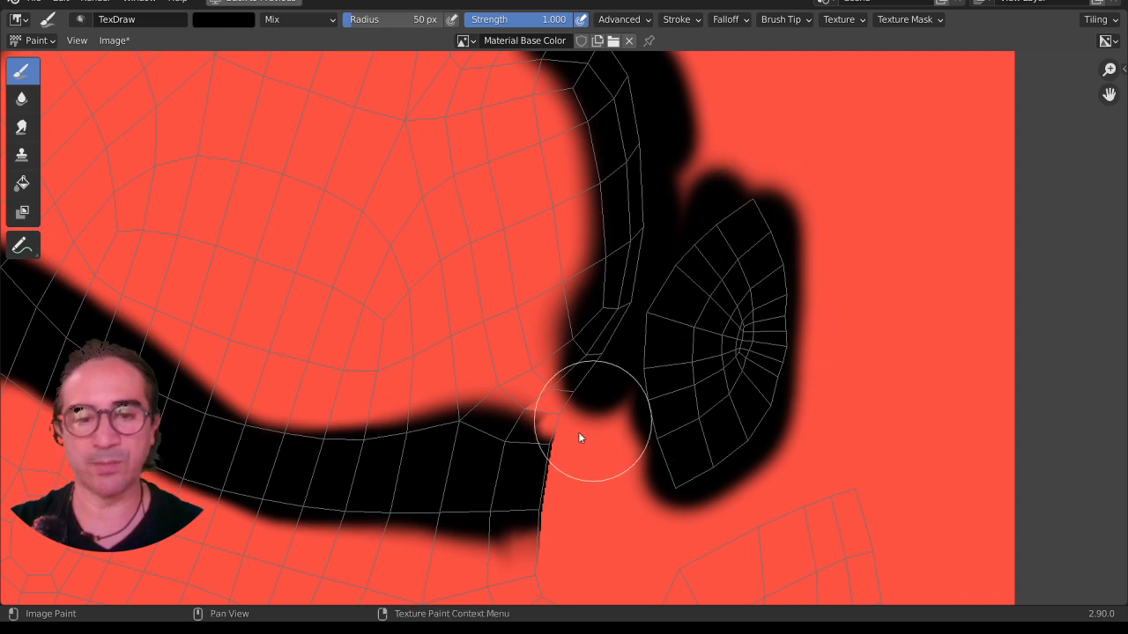
pyautogui.moveTo(527, 461); pyautogui.dragTo(549, 447)
# - Paint the front dorsal fin tip and the side fin edges black on the UV layout, and restore the split editor layout
pyautogui.moveTo(541, 467); pyautogui.dragTo(867, 274, button='middle')
pyautogui.moveTo(442, 458); pyautogui.dragTo(503, 376, button='middle')
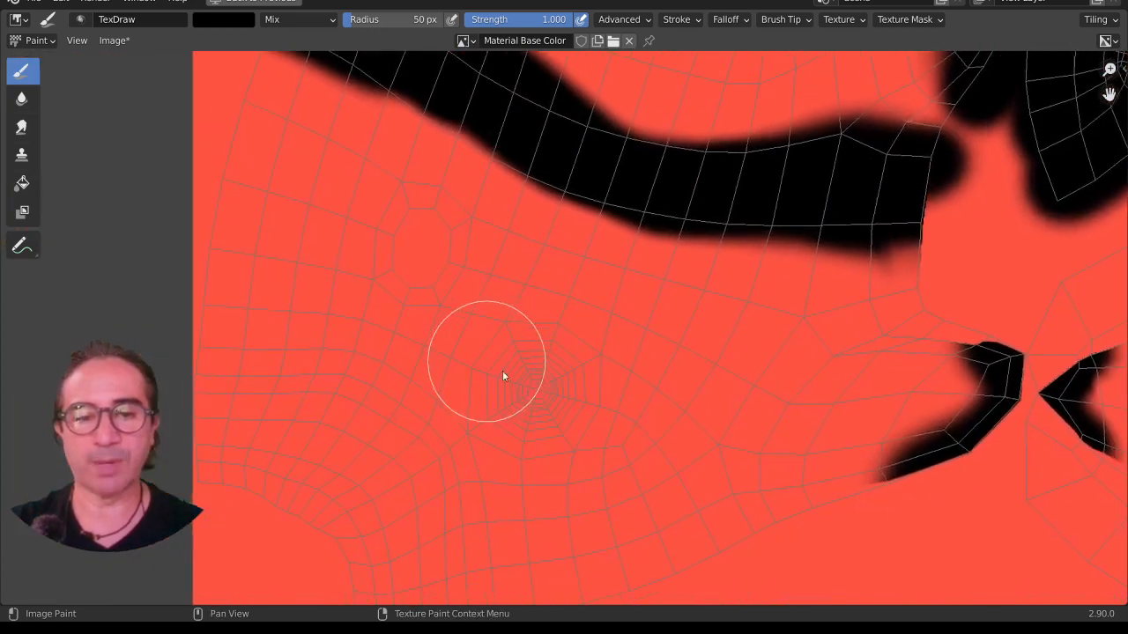
pyautogui.scroll(-2, 525, 396)
pyautogui.scroll(-4, 640, 408)
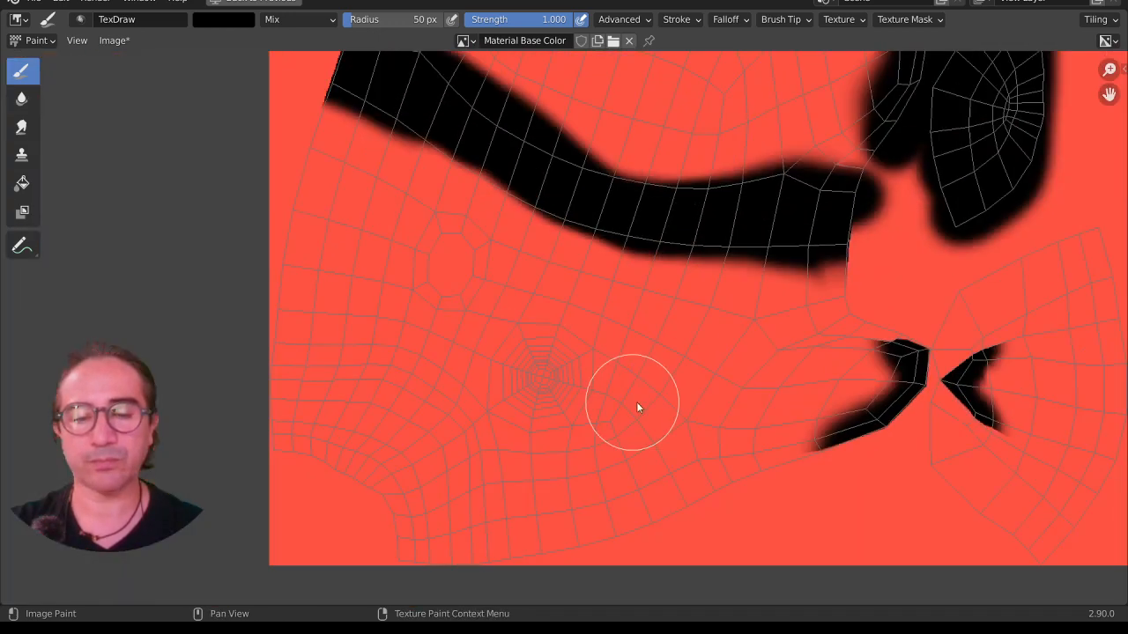
pyautogui.scroll(6, 632, 368)
pyautogui.moveTo(621, 181); pyautogui.dragTo(657, 206)
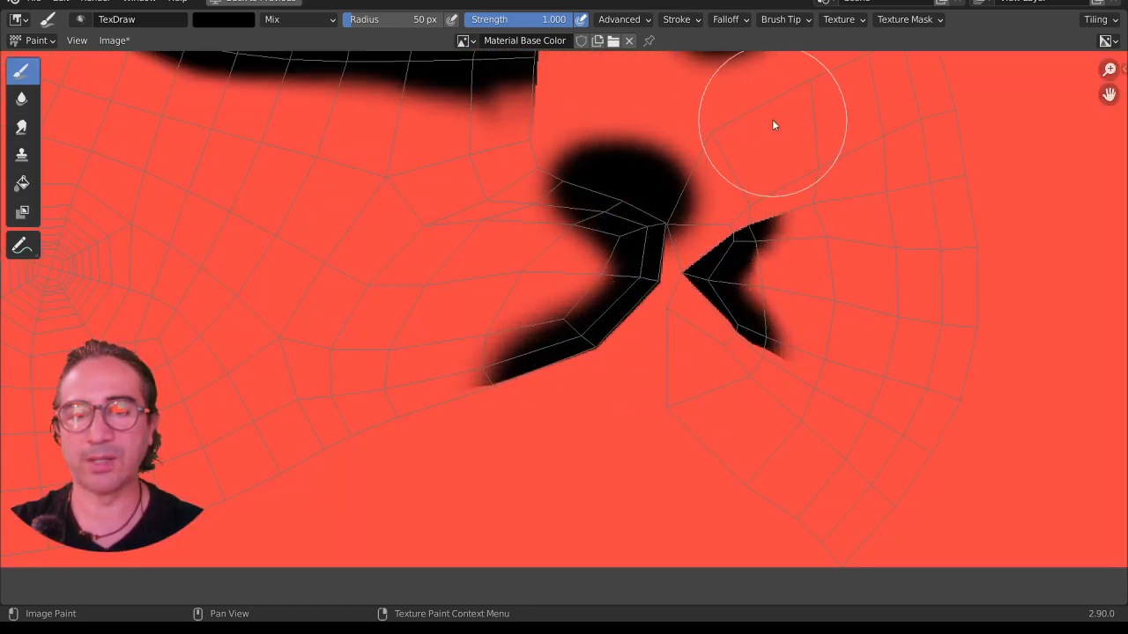
pyautogui.moveTo(774, 123)
pyautogui.mouseDown()
pyautogui.moveTo(719, 245)
pyautogui.moveTo(713, 184)
pyautogui.moveTo(700, 349)
pyautogui.moveTo(730, 395)
pyautogui.moveTo(744, 365)
pyautogui.moveTo(712, 440)
pyautogui.mouseUp()
pyautogui.hotkey('ctrl', 'space')
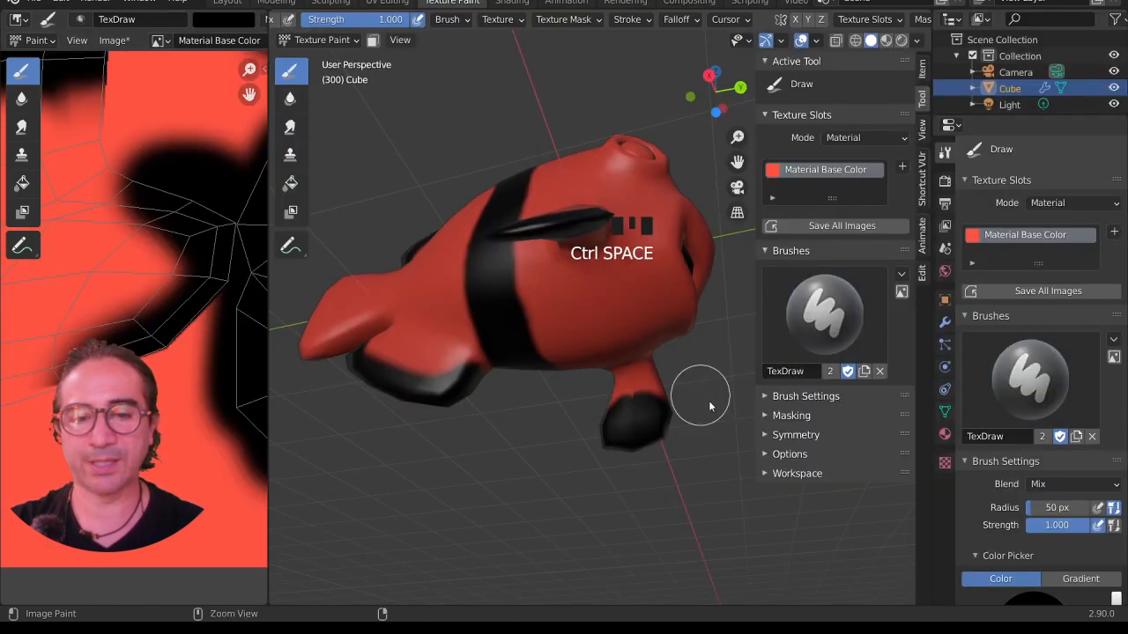
# - Touch up the side fin's tip with black on the model
pyautogui.moveTo(708, 400)
pyautogui.mouseDown(button='middle')
pyautogui.moveTo(624, 450)
pyautogui.moveTo(654, 439)
pyautogui.mouseUp(button='middle')
pyautogui.click(635, 414)
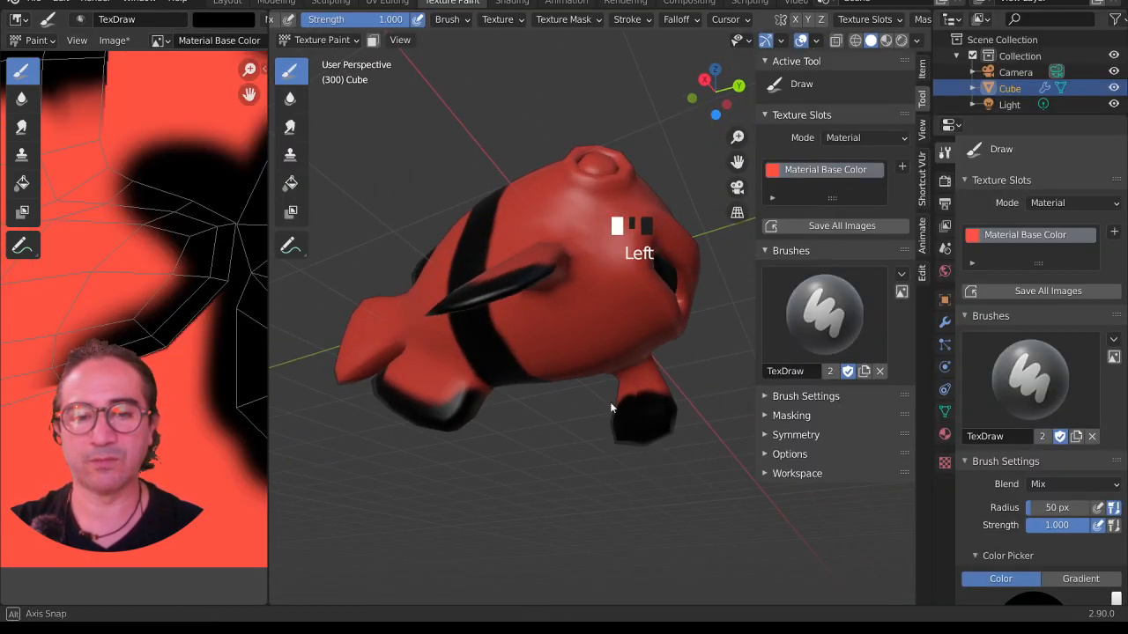
pyautogui.moveTo(610, 402); pyautogui.dragTo(608, 477, button='middle')
pyautogui.click(516, 496)
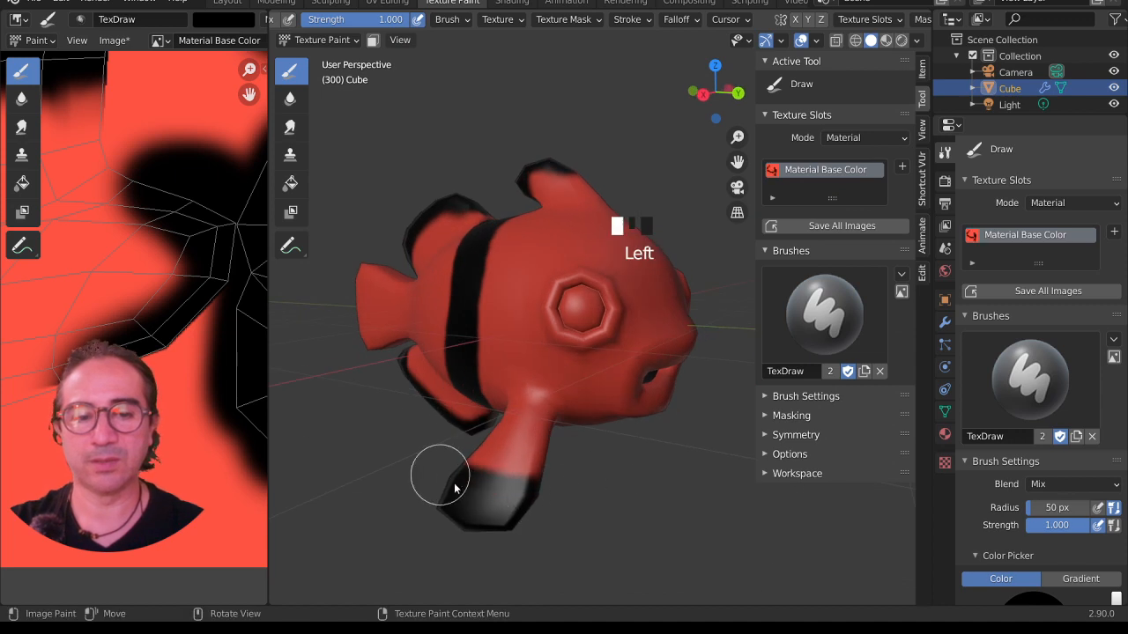
# - Paint a black band across the top of the head and down behind the eye
pyautogui.moveTo(456, 488); pyautogui.dragTo(583, 528, button='middle')
pyautogui.moveTo(570, 317); pyautogui.dragTo(649, 302, button='middle')
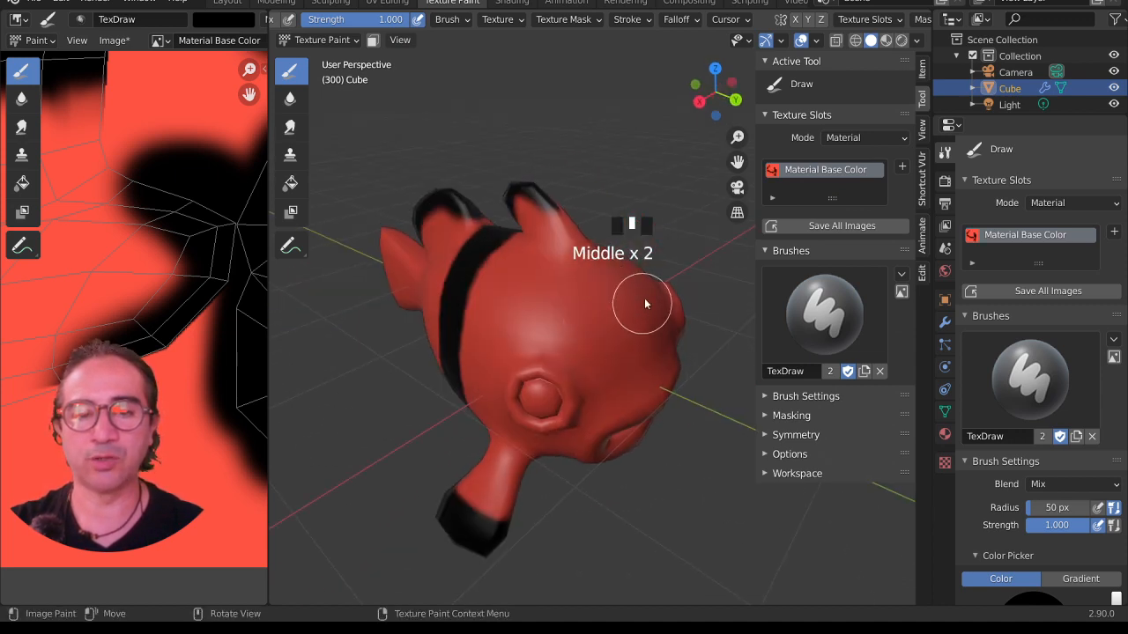
pyautogui.moveTo(649, 302); pyautogui.dragTo(607, 318)
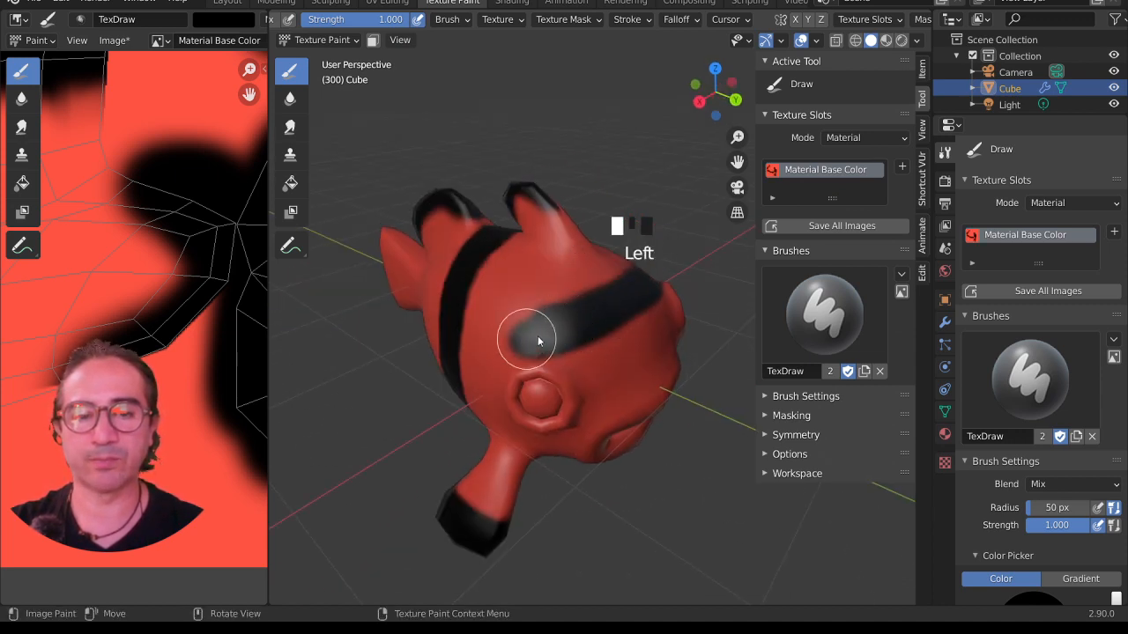
pyautogui.moveTo(557, 319); pyautogui.dragTo(554, 314)
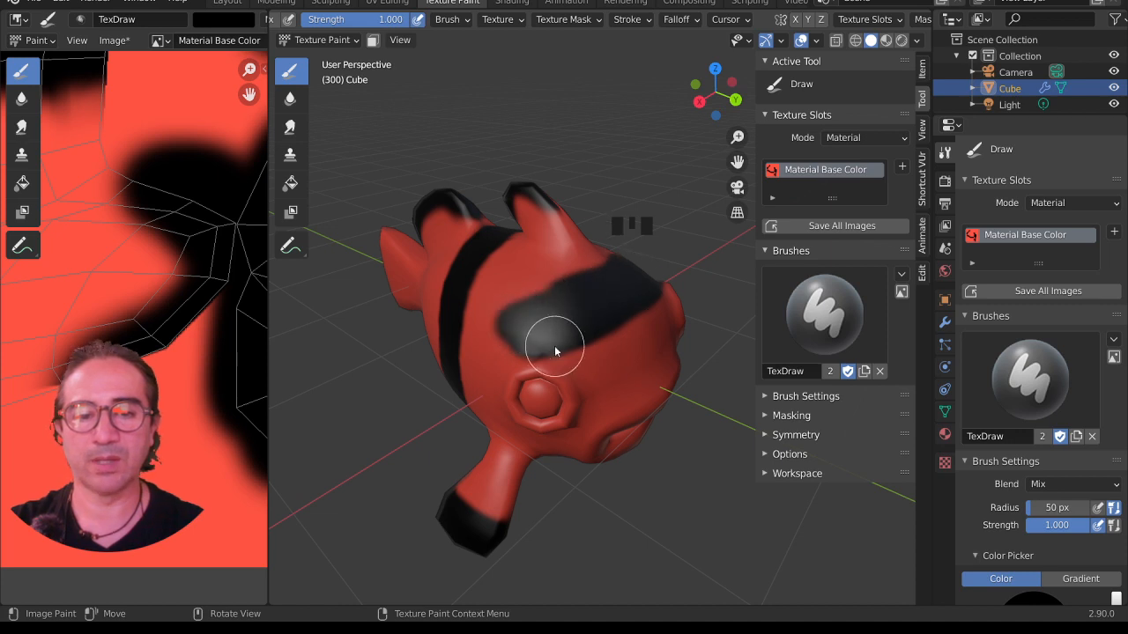
pyautogui.moveTo(554, 346); pyautogui.dragTo(424, 302, button='middle')
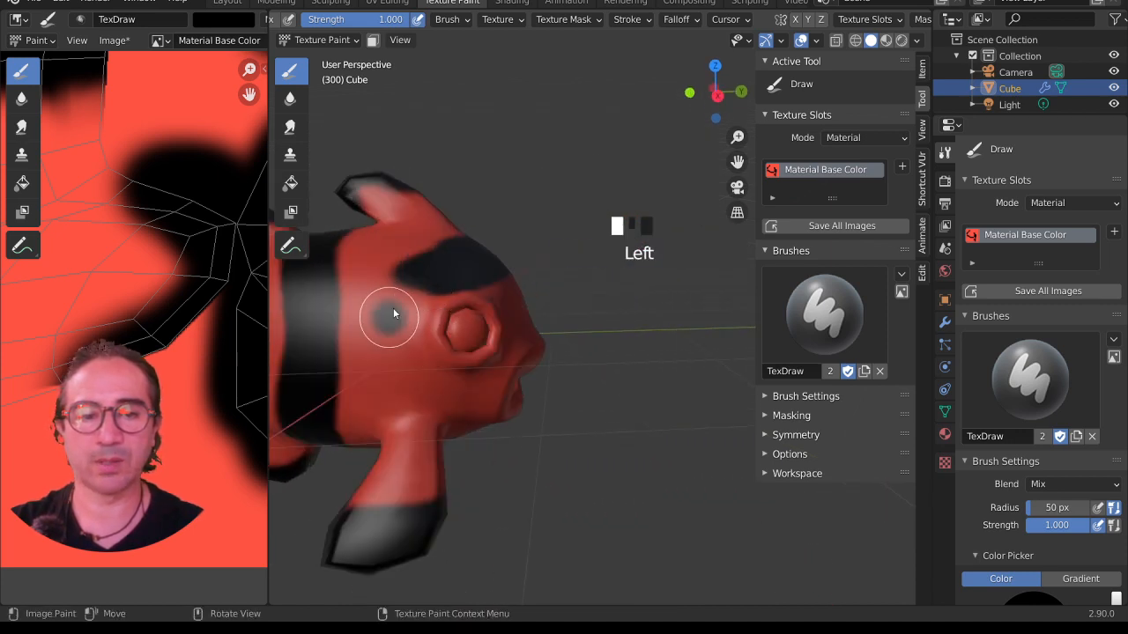
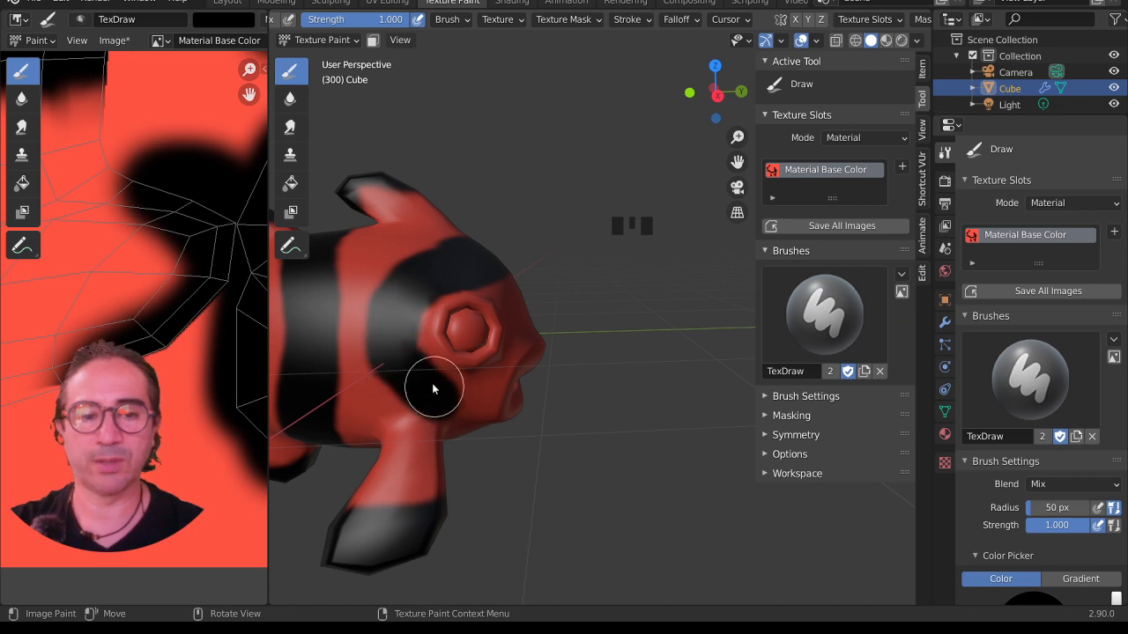
# - Continue the black head band across the underside behind the mouth
pyautogui.moveTo(402, 328); pyautogui.dragTo(430, 242, button='middle')
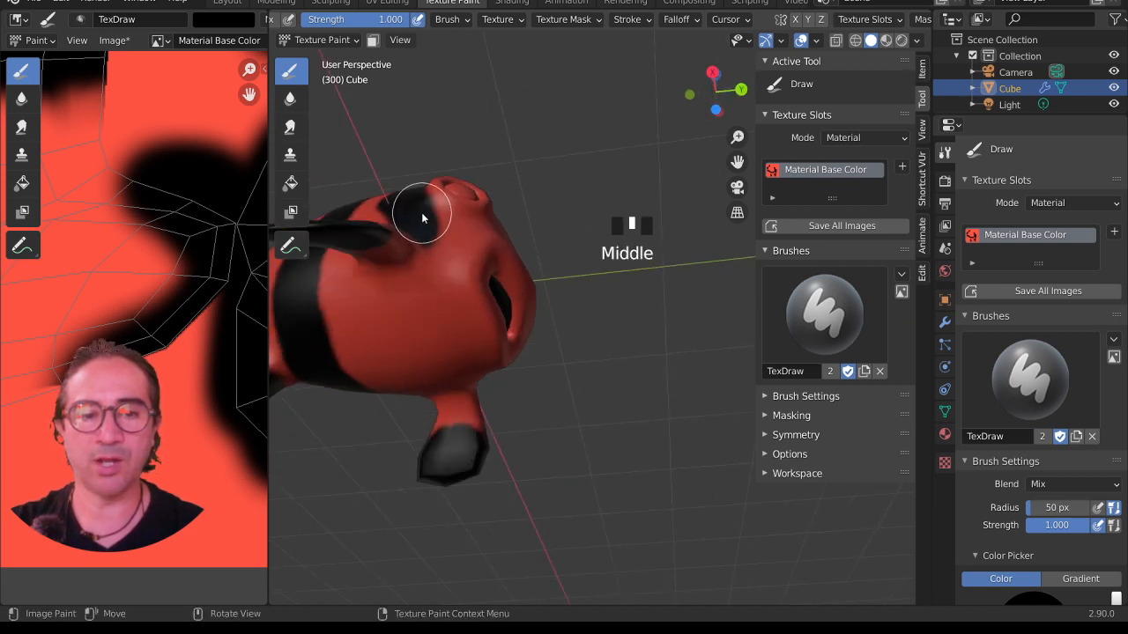
pyautogui.moveTo(451, 354); pyautogui.dragTo(427, 252)
pyautogui.moveTo(436, 316); pyautogui.dragTo(453, 364, button='middle')
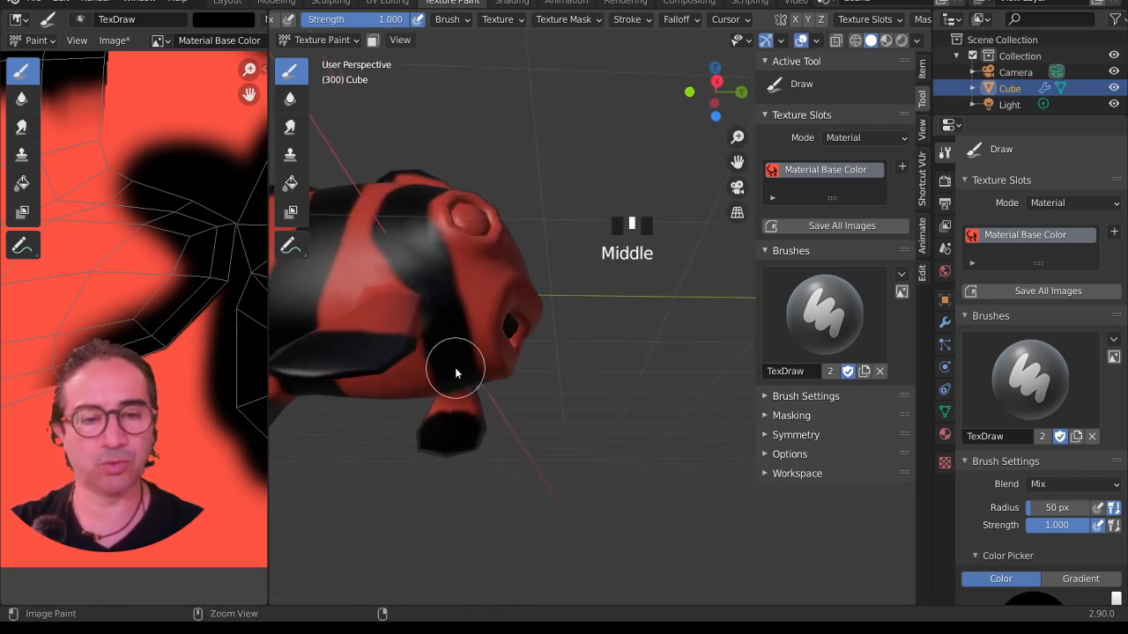
# - Set the brush colour to white and paint a stripe inside the black body band, continuing around the belly
pyautogui.scroll(-2, 199, 407)
pyautogui.scroll(-3, 199, 407)
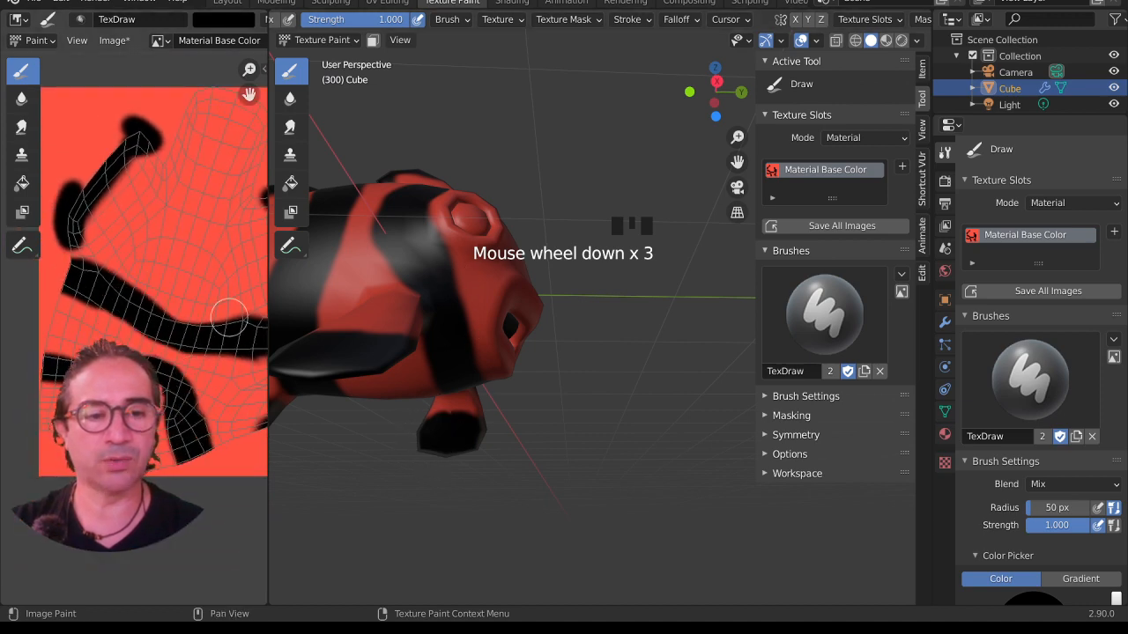
pyautogui.moveTo(474, 257); pyautogui.dragTo(476, 284, button='middle')
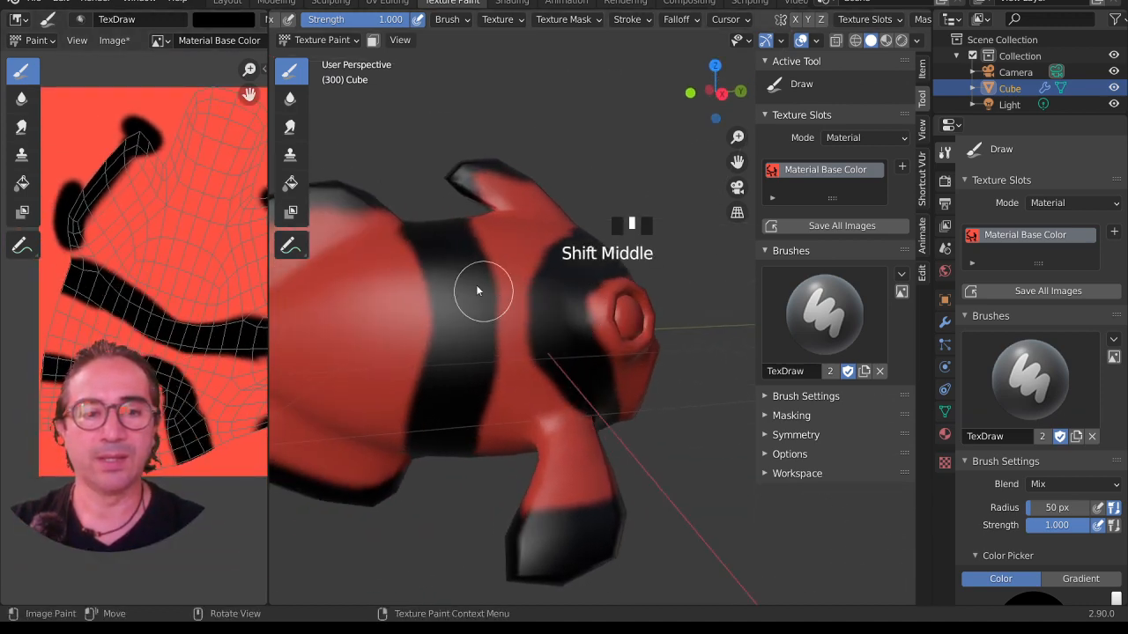
pyautogui.click(227, 19)
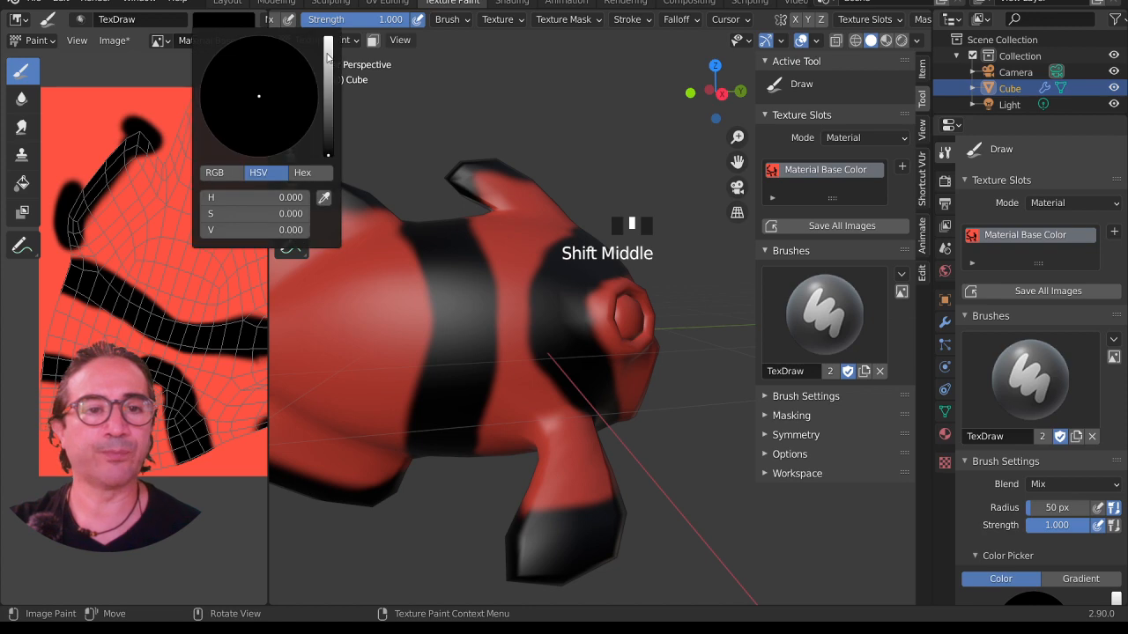
pyautogui.moveTo(328, 58); pyautogui.dragTo(328, 34)
pyautogui.moveTo(442, 230)
pyautogui.mouseDown()
pyautogui.moveTo(461, 337)
pyautogui.moveTo(443, 440)
pyautogui.mouseUp()
pyautogui.moveTo(443, 441); pyautogui.dragTo(517, 121, button='middle')
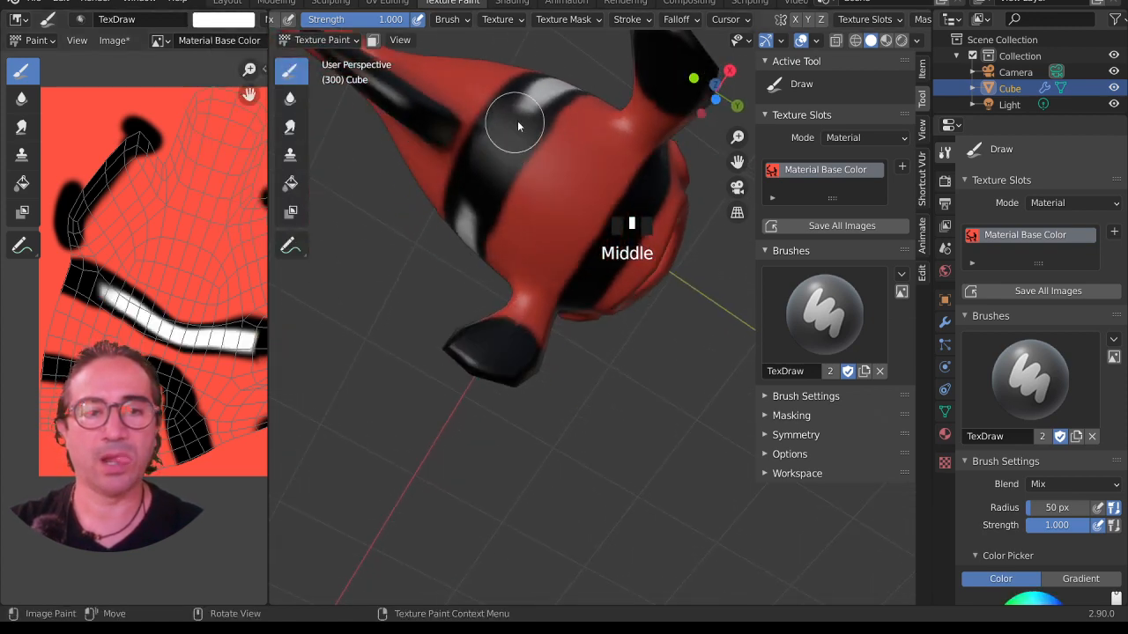
pyautogui.moveTo(538, 87); pyautogui.dragTo(478, 171)
pyautogui.moveTo(478, 172)
pyautogui.mouseDown(button='middle')
pyautogui.moveTo(562, 318)
pyautogui.moveTo(559, 453)
pyautogui.moveTo(555, 337)
pyautogui.mouseUp(button='middle')
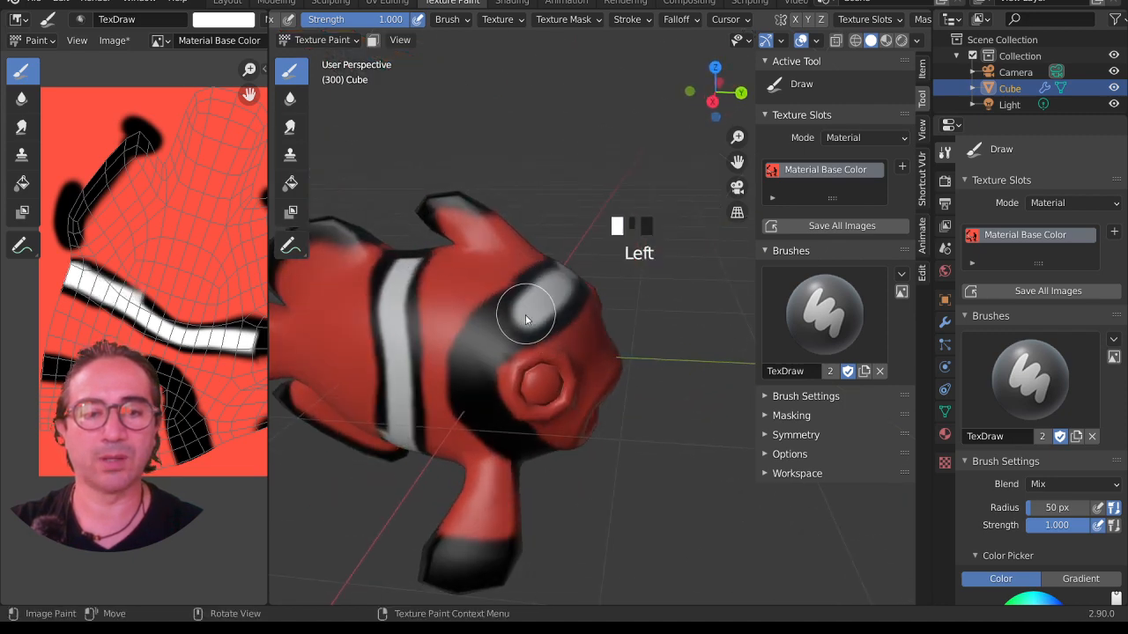
# - Paint a white stripe inside the black head band, from the forehead past the eye to the underside
pyautogui.moveTo(484, 356); pyautogui.dragTo(475, 397)
pyautogui.moveTo(491, 422); pyautogui.dragTo(474, 270, button='middle')
pyautogui.moveTo(473, 269); pyautogui.dragTo(493, 305)
pyautogui.moveTo(506, 372); pyautogui.dragTo(494, 298, button='middle')
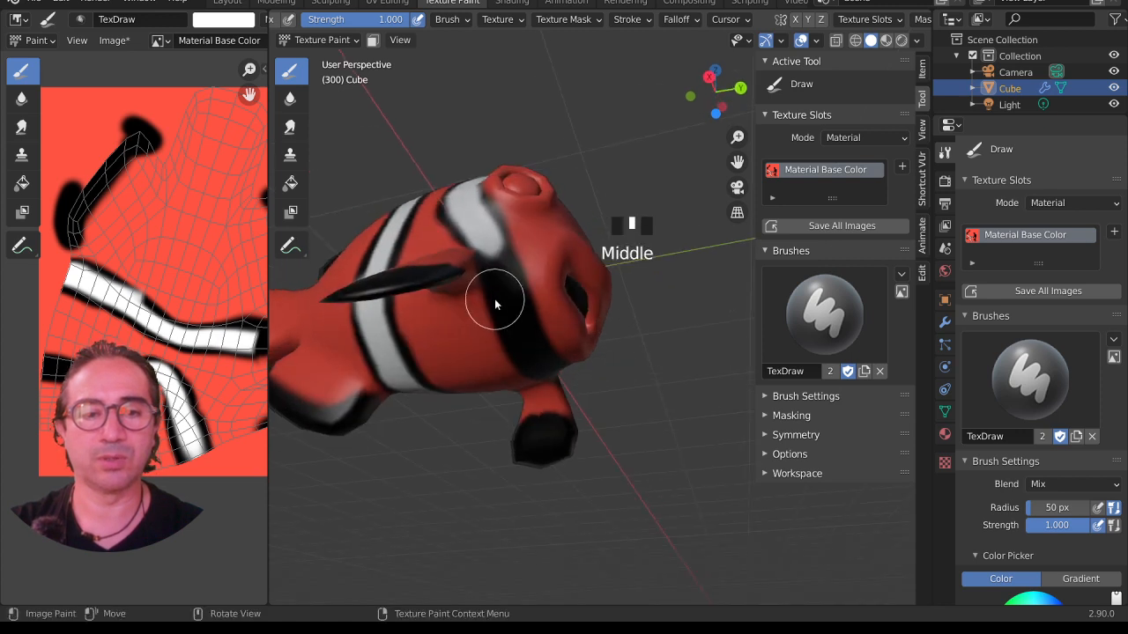
pyautogui.scroll(2, 429, 219)
pyautogui.moveTo(429, 219)
pyautogui.mouseDown()
pyautogui.moveTo(390, 164)
pyautogui.moveTo(445, 335)
pyautogui.moveTo(415, 245)
pyautogui.mouseUp()
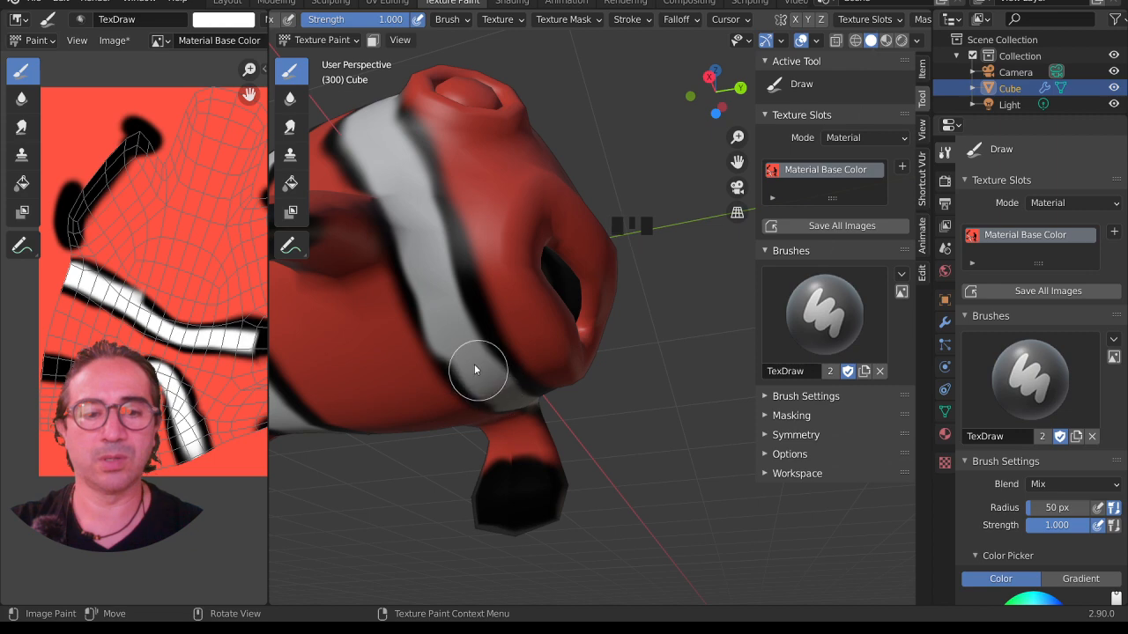
# - Paint white inside the black edge of the pectoral fin, on the model and across its island in the enlarged texture image
pyautogui.moveTo(433, 261); pyautogui.dragTo(547, 522, button='middle')
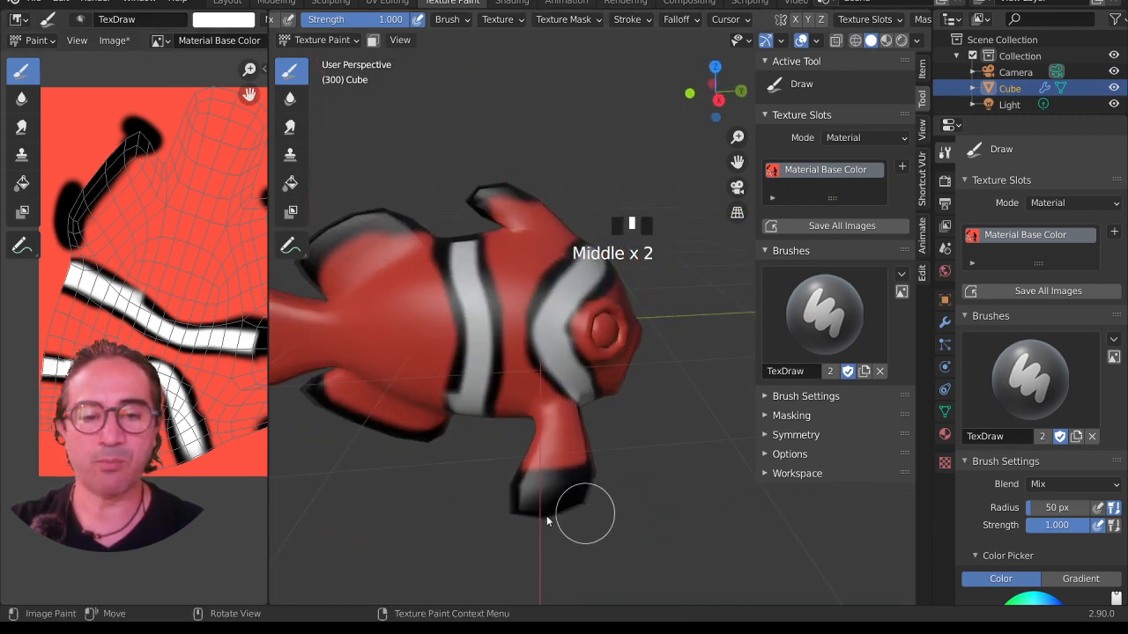
pyautogui.moveTo(511, 467); pyautogui.dragTo(614, 454)
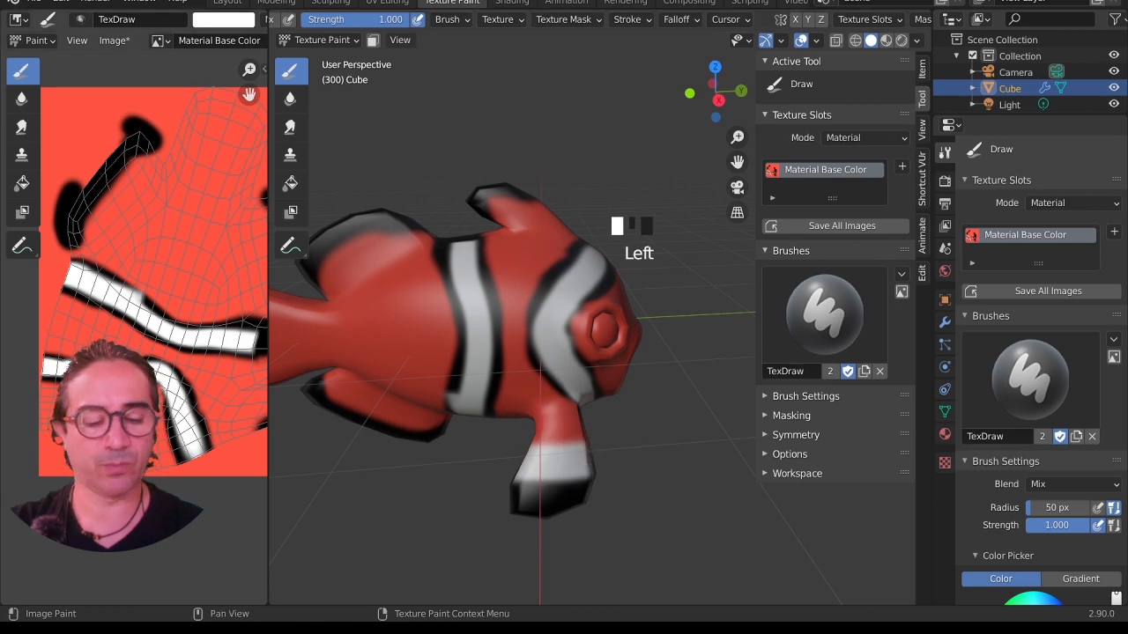
pyautogui.hotkey('ctrl', 'space')
pyautogui.scroll(3, 667, 391)
pyautogui.moveTo(1057, 494); pyautogui.dragTo(730, 347, button='middle')
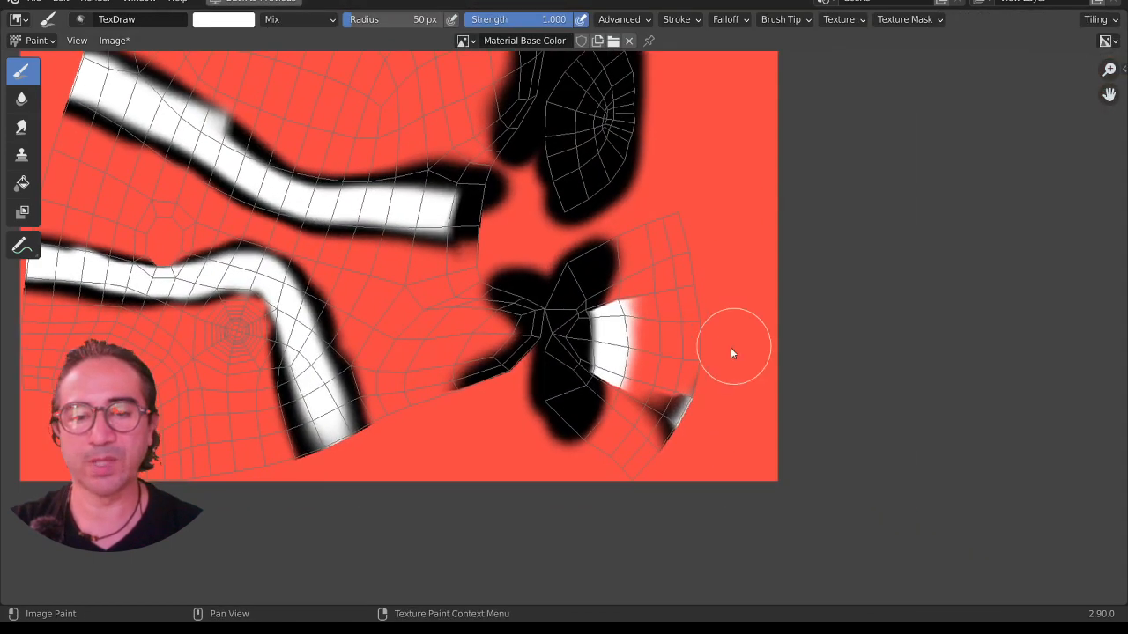
pyautogui.scroll(2, 730, 347)
pyautogui.moveTo(620, 213)
pyautogui.mouseDown()
pyautogui.moveTo(608, 208)
pyautogui.moveTo(634, 333)
pyautogui.moveTo(634, 459)
pyautogui.moveTo(604, 493)
pyautogui.moveTo(594, 478)
pyautogui.moveTo(606, 476)
pyautogui.mouseUp()
pyautogui.moveTo(644, 202); pyautogui.dragTo(634, 275)
# - Paint white areas inside the black edges of the upper and lower body fins on the UV layout
pyautogui.moveTo(623, 287); pyautogui.dragTo(619, 489, button='middle')
pyautogui.moveTo(573, 205); pyautogui.dragTo(572, 260, button='middle')
pyautogui.moveTo(479, 242); pyautogui.dragTo(550, 478, button='middle')
pyautogui.scroll(1, 532, 431)
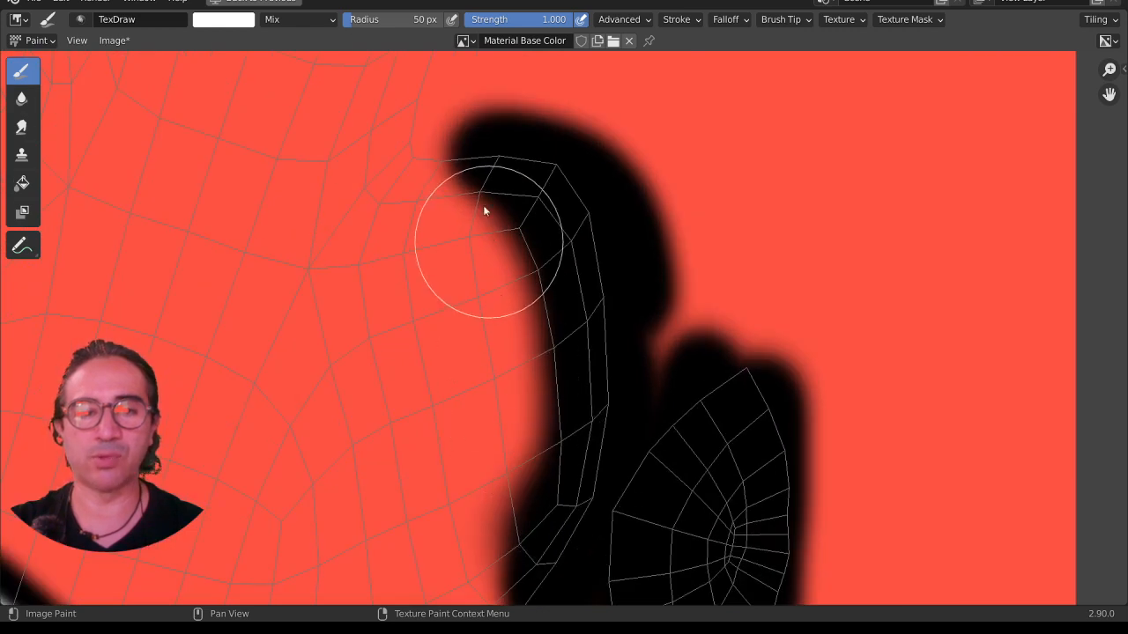
pyautogui.scroll(-3, 493, 208)
pyautogui.moveTo(525, 239); pyautogui.dragTo(530, 199, button='middle')
pyautogui.moveTo(515, 220)
pyautogui.mouseDown()
pyautogui.moveTo(518, 325)
pyautogui.moveTo(542, 212)
pyautogui.moveTo(564, 317)
pyautogui.moveTo(528, 421)
pyautogui.moveTo(505, 206)
pyautogui.mouseUp()
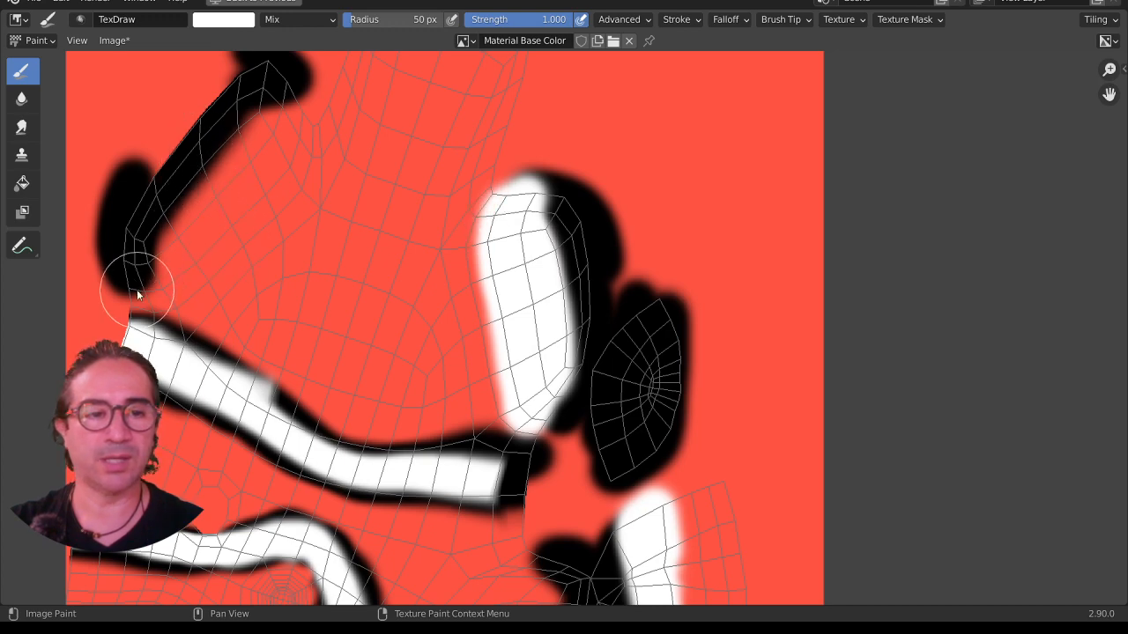
pyautogui.moveTo(136, 289)
pyautogui.mouseDown()
pyautogui.moveTo(273, 131)
pyautogui.moveTo(222, 233)
pyautogui.mouseUp()
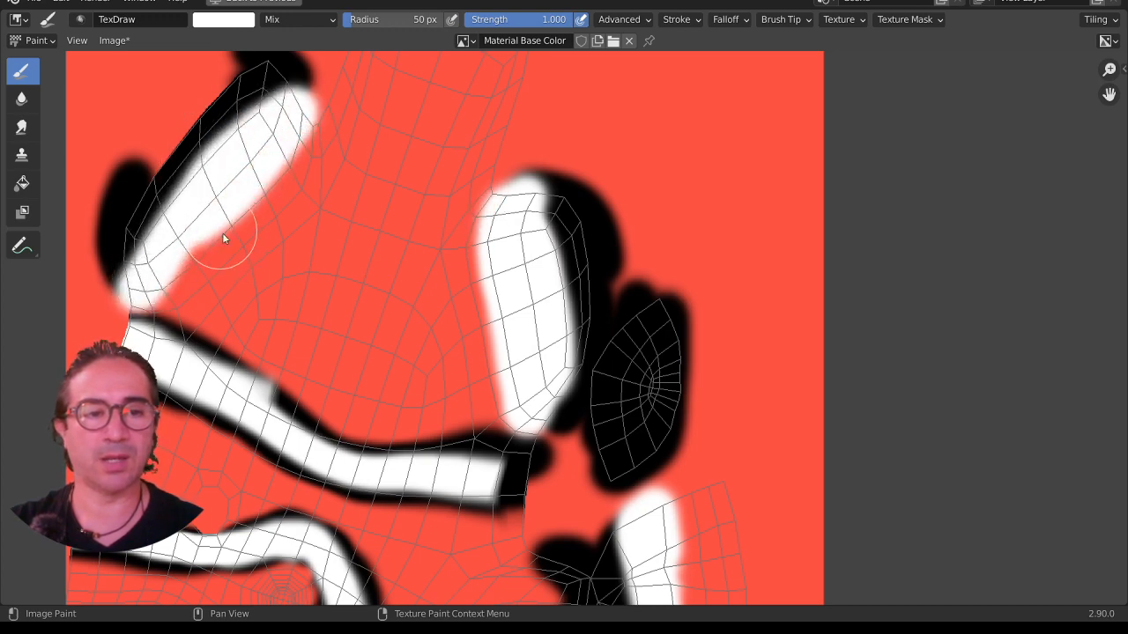
# - Paint the tail fin island white with a black outer edge, refining the curved boundary with sampled white
pyautogui.moveTo(222, 234); pyautogui.dragTo(217, 417, button='middle')
pyautogui.moveTo(334, 252)
pyautogui.mouseDown()
pyautogui.moveTo(397, 307)
pyautogui.moveTo(496, 330)
pyautogui.moveTo(382, 305)
pyautogui.moveTo(326, 274)
pyautogui.moveTo(468, 326)
pyautogui.moveTo(340, 275)
pyautogui.moveTo(500, 301)
pyautogui.moveTo(458, 204)
pyautogui.moveTo(337, 201)
pyautogui.mouseUp()
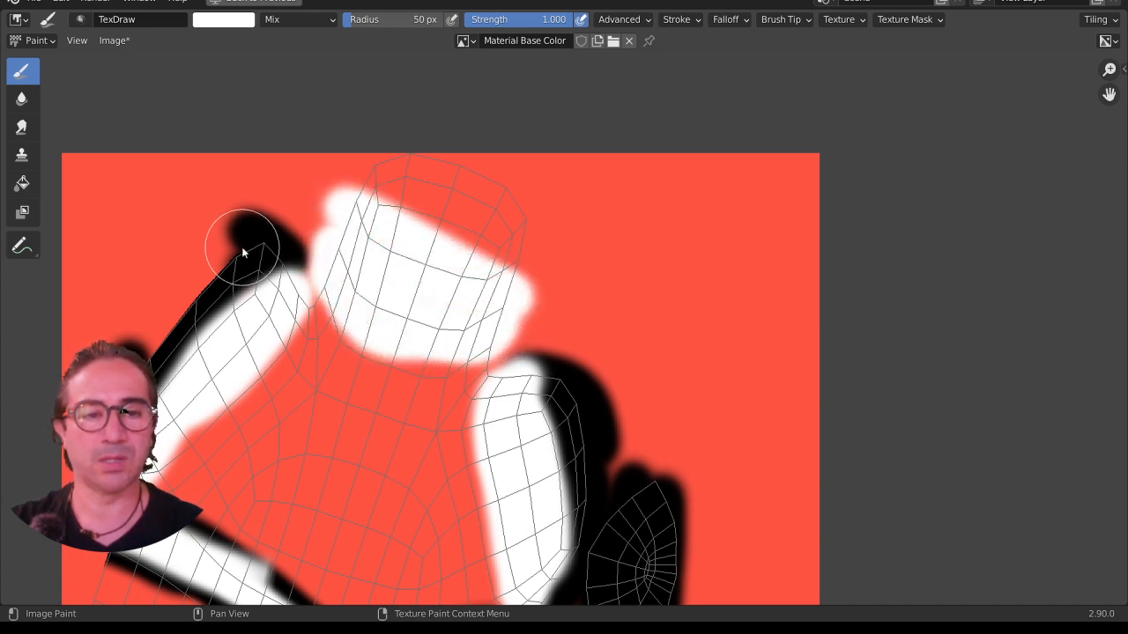
pyautogui.moveTo(384, 208)
pyautogui.mouseDown()
pyautogui.moveTo(448, 204)
pyautogui.moveTo(423, 171)
pyautogui.moveTo(520, 237)
pyautogui.mouseUp()
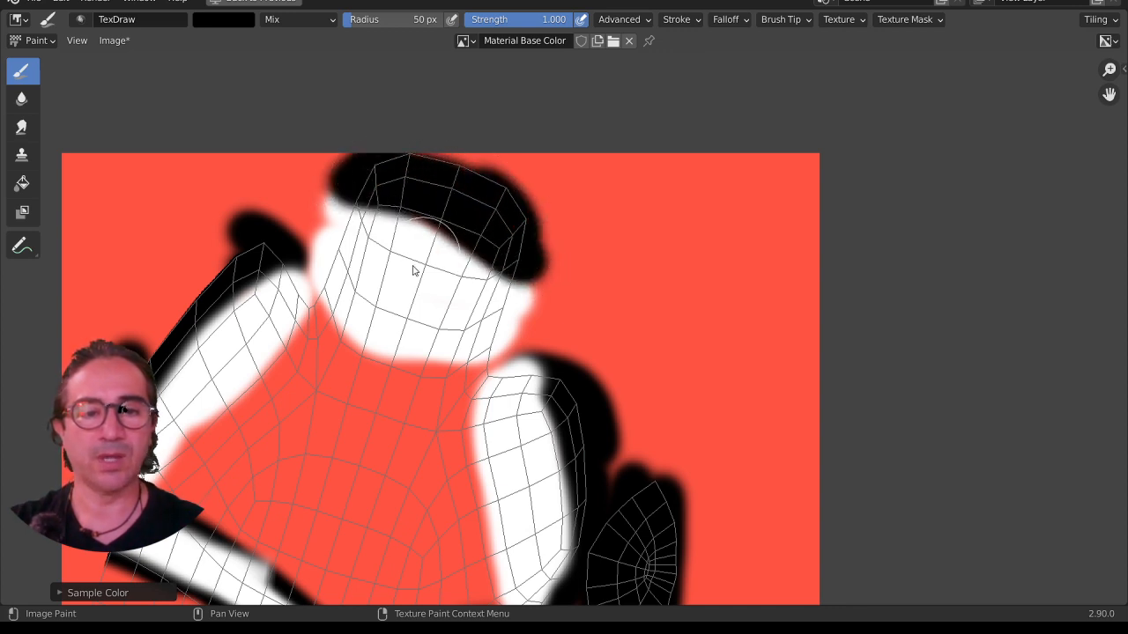
pyautogui.press('s')
pyautogui.moveTo(373, 234)
pyautogui.mouseDown()
pyautogui.moveTo(446, 226)
pyautogui.moveTo(504, 293)
pyautogui.mouseUp()
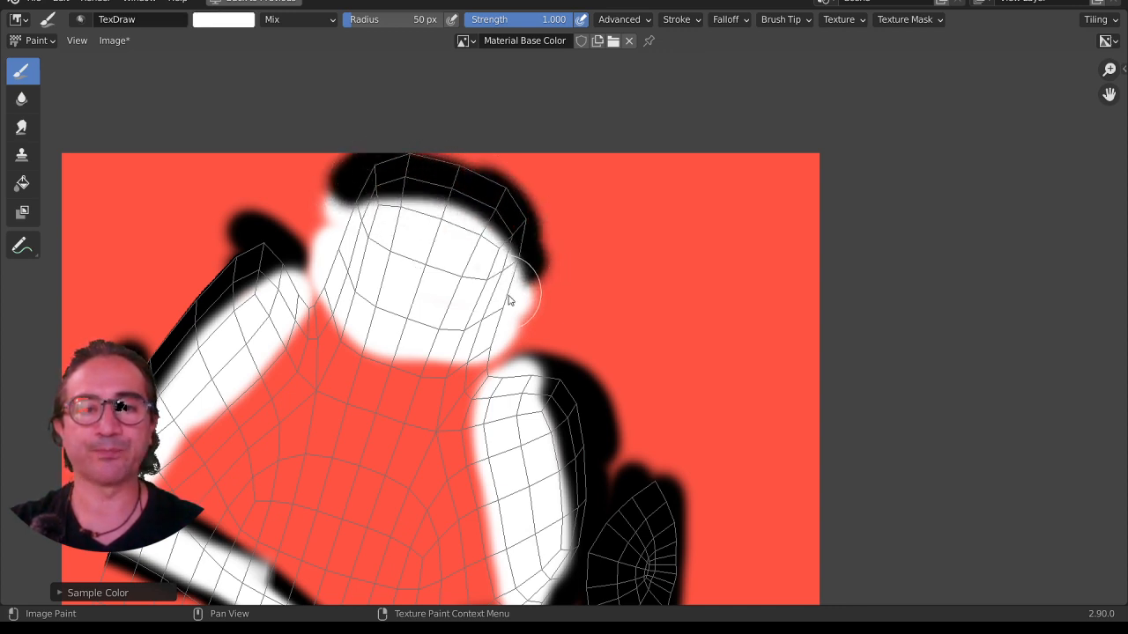
# - Repair the thin part of the body stripe's upper border with sampled black and trim its outside with sampled orange-red
pyautogui.scroll(-3, 508, 301)
pyautogui.moveTo(509, 386); pyautogui.dragTo(546, 219, button='middle')
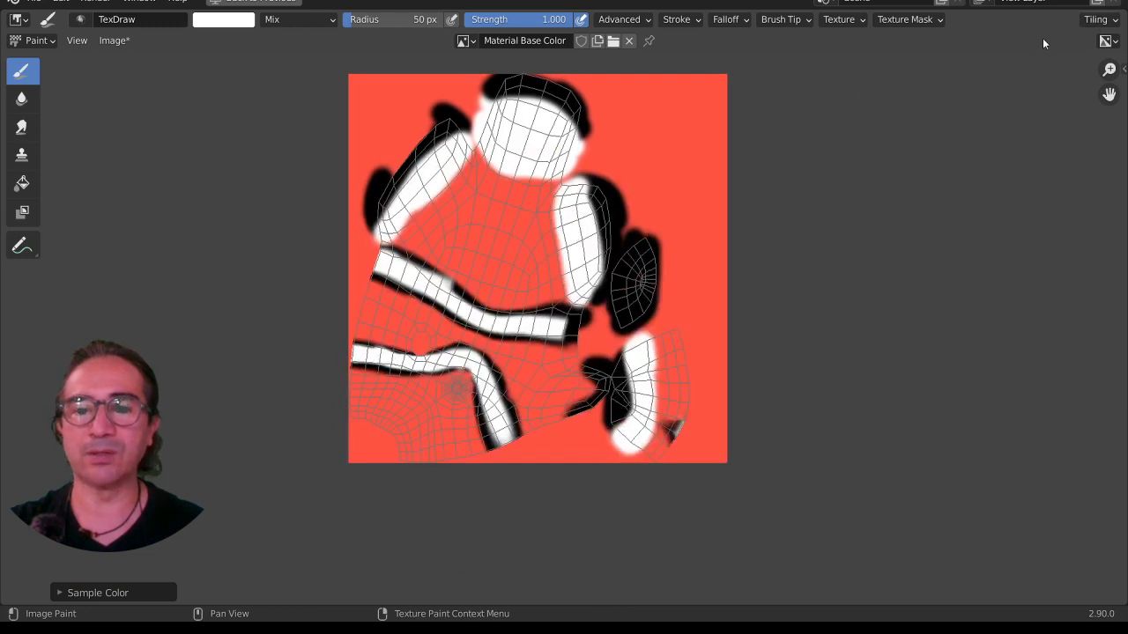
pyautogui.scroll(2, 456, 428)
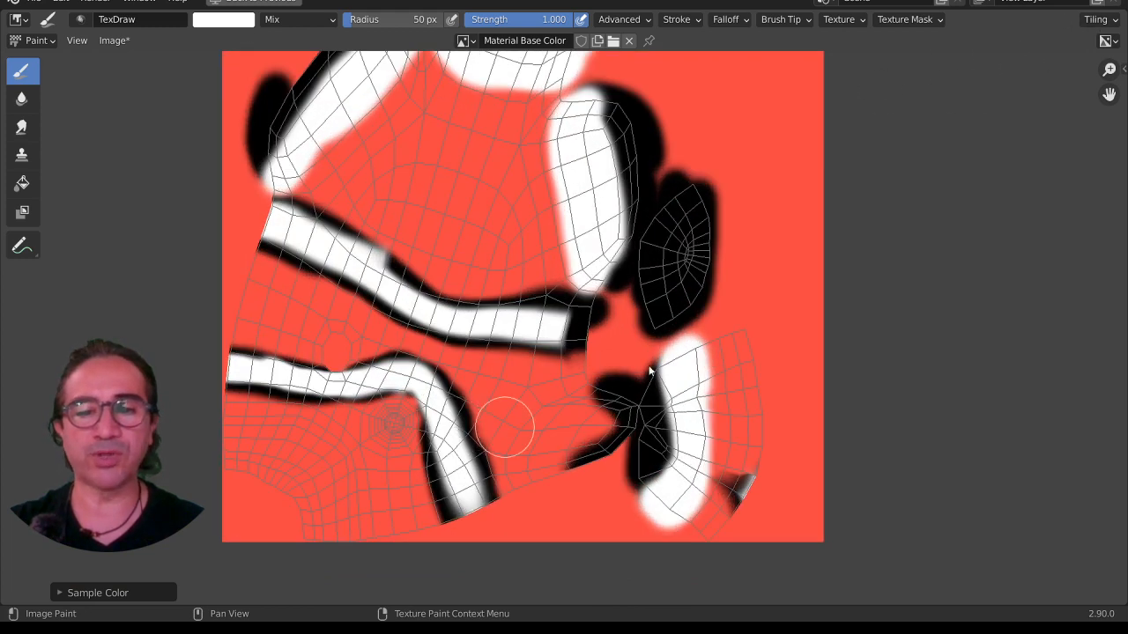
pyautogui.scroll(1, 650, 371)
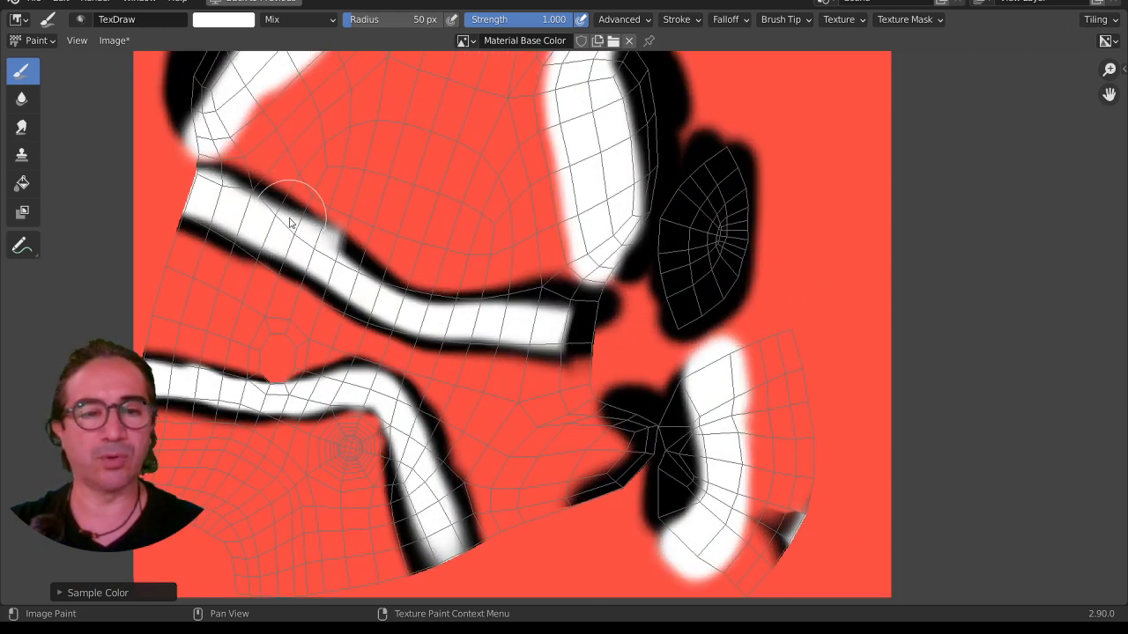
pyautogui.scroll(2, 291, 223)
pyautogui.press('s')
pyautogui.moveTo(135, 119)
pyautogui.mouseDown()
pyautogui.moveTo(188, 132)
pyautogui.moveTo(273, 200)
pyautogui.mouseUp()
pyautogui.moveTo(273, 195); pyautogui.dragTo(386, 312, button='middle')
pyautogui.press('s')
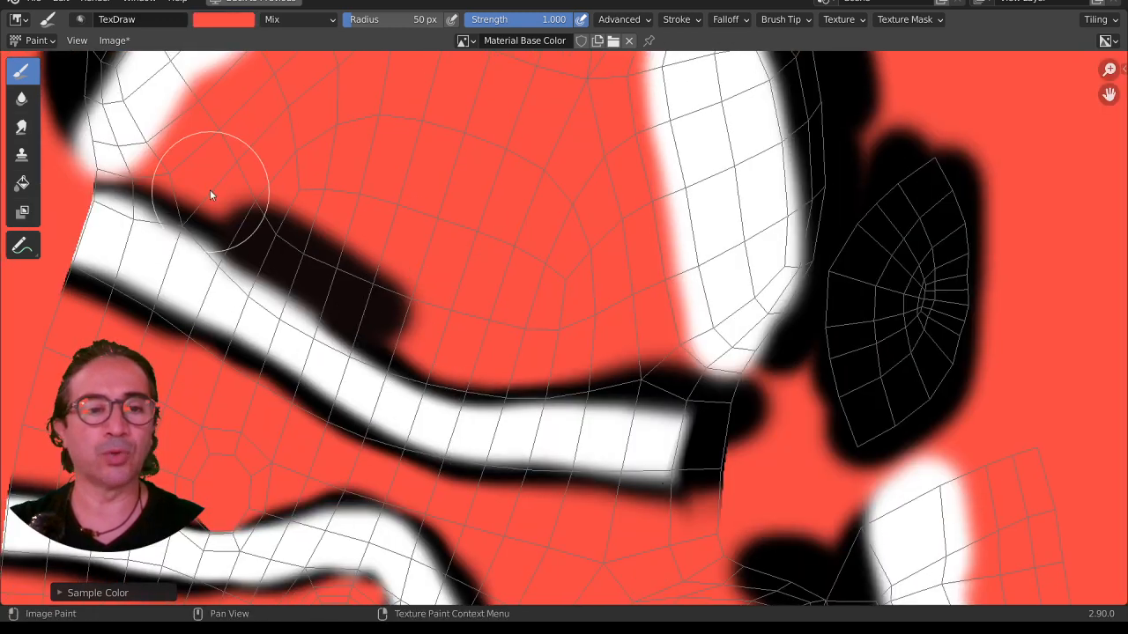
pyautogui.moveTo(246, 199); pyautogui.dragTo(442, 319)
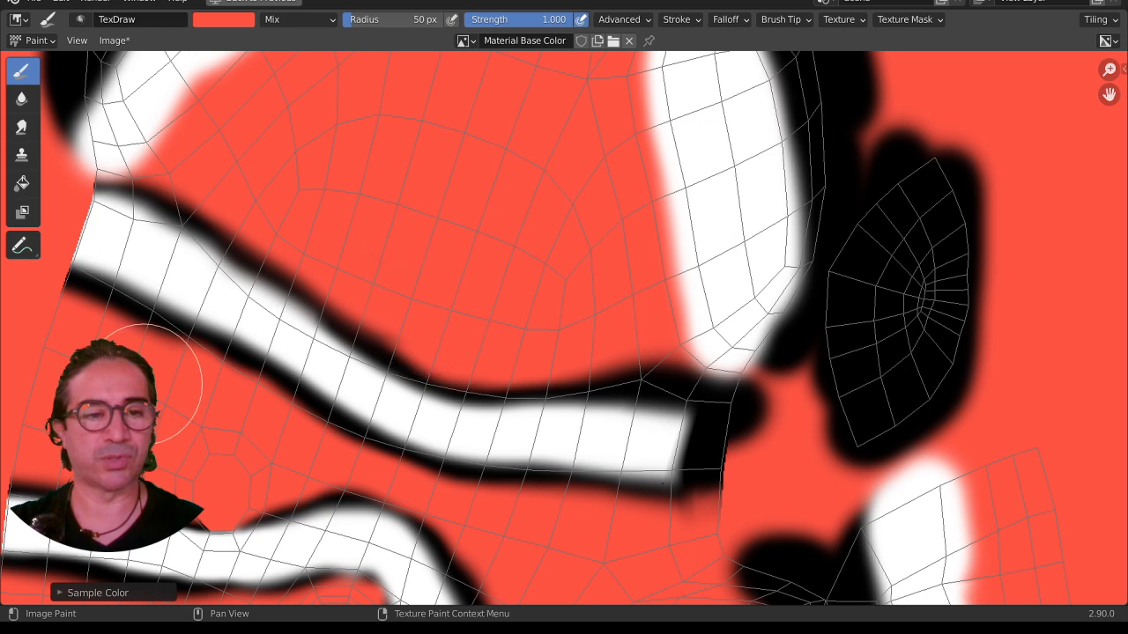
# - Repaint the upper border at the head stripe's outer end with sampled dark colours and trim it with orange-red
pyautogui.scroll(-1, 310, 451)
pyautogui.scroll(1, 310, 451)
pyautogui.moveTo(310, 451); pyautogui.dragTo(420, 329, button='middle')
pyautogui.scroll(3, 542, 303)
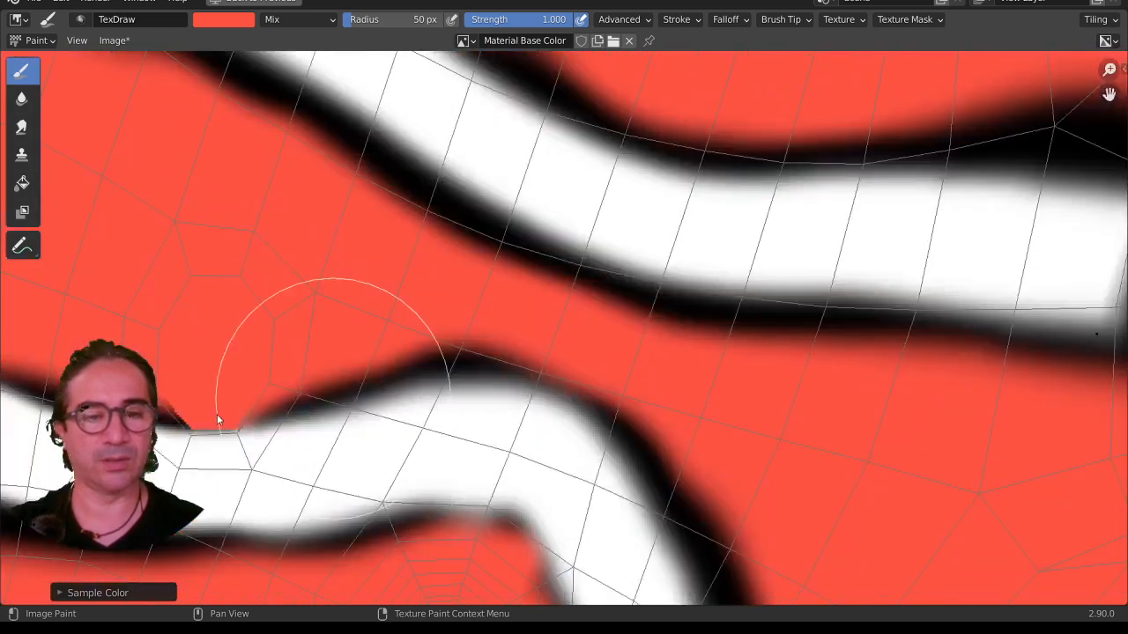
pyautogui.moveTo(220, 423); pyautogui.dragTo(643, 253, button='middle')
pyautogui.press('s')
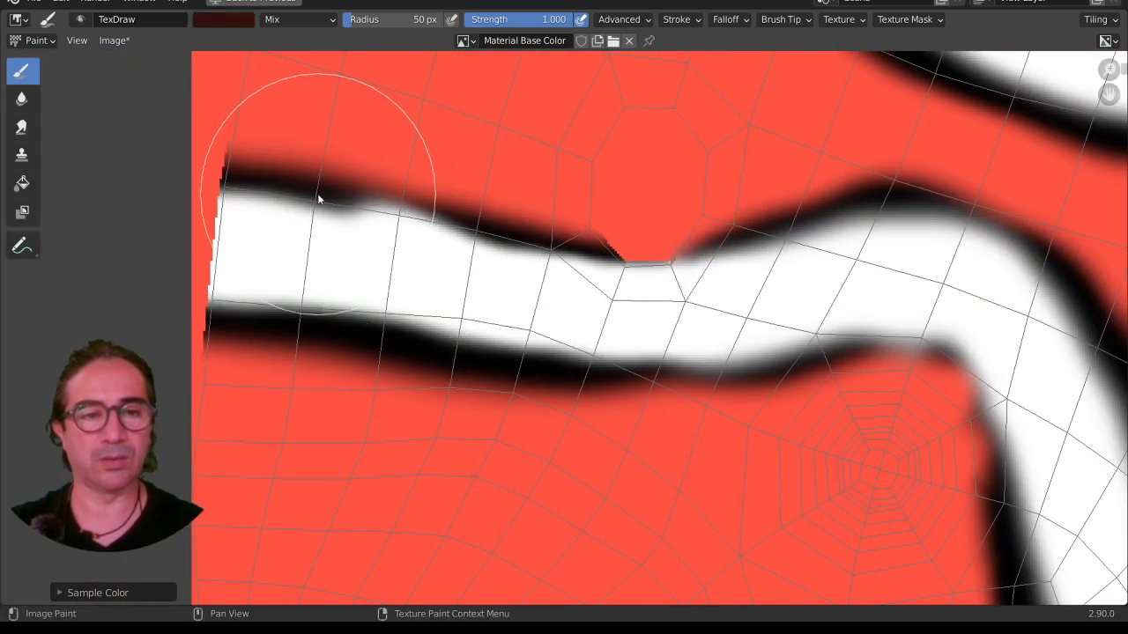
pyautogui.moveTo(285, 232); pyautogui.dragTo(388, 245)
pyautogui.press('s')
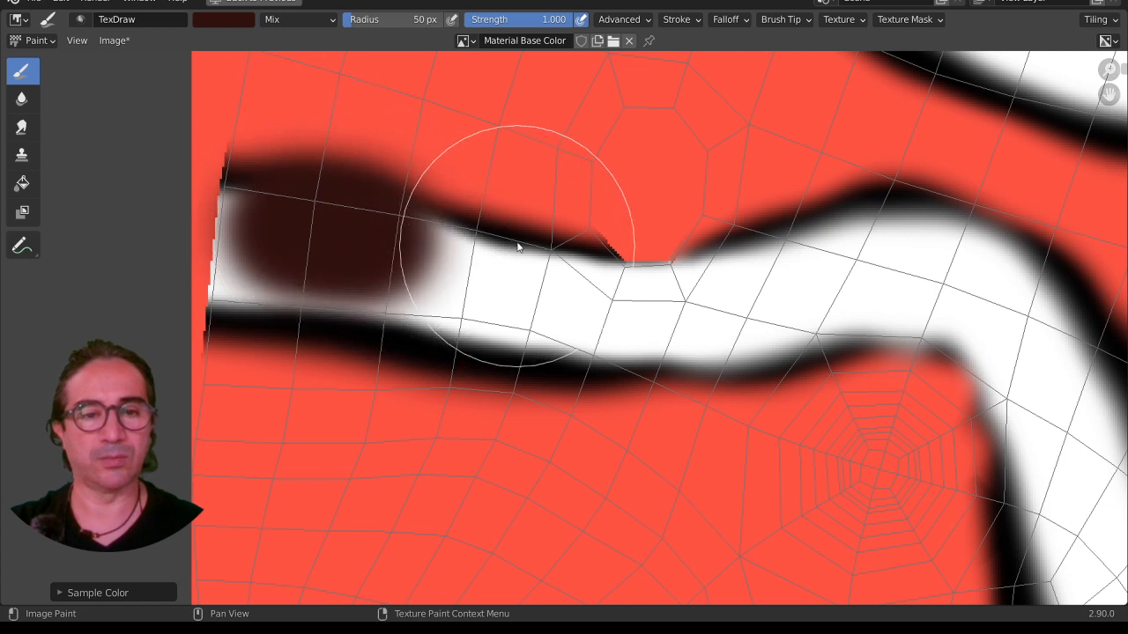
pyautogui.moveTo(503, 244)
pyautogui.mouseDown()
pyautogui.moveTo(490, 258)
pyautogui.moveTo(327, 226)
pyautogui.moveTo(343, 184)
pyautogui.mouseUp()
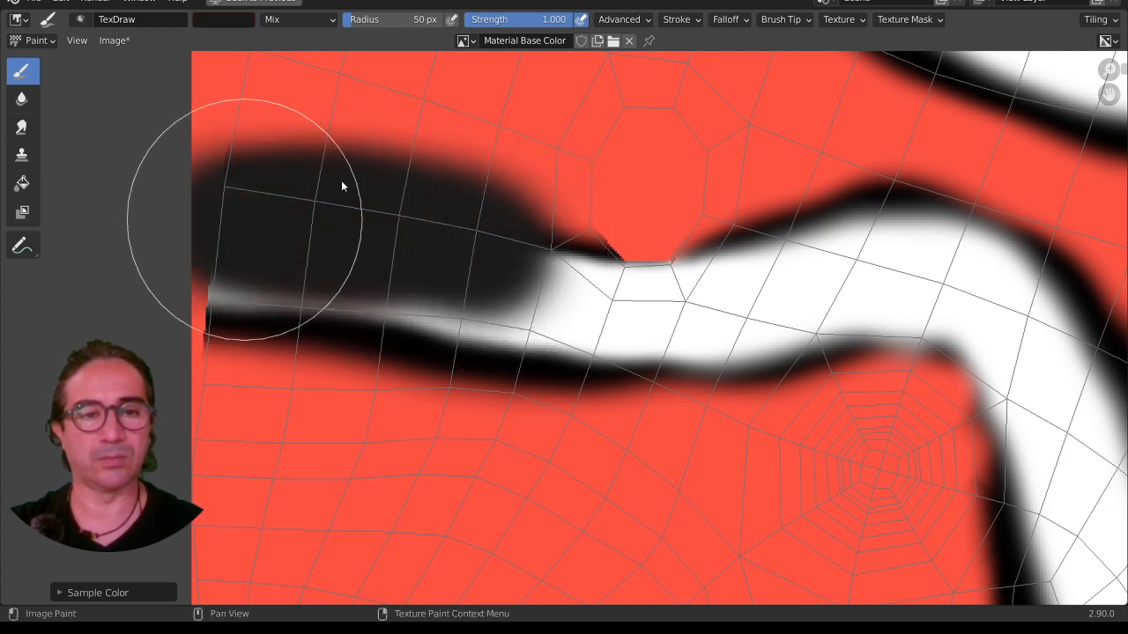
pyautogui.press('s')
pyautogui.moveTo(287, 120); pyautogui.dragTo(571, 143)
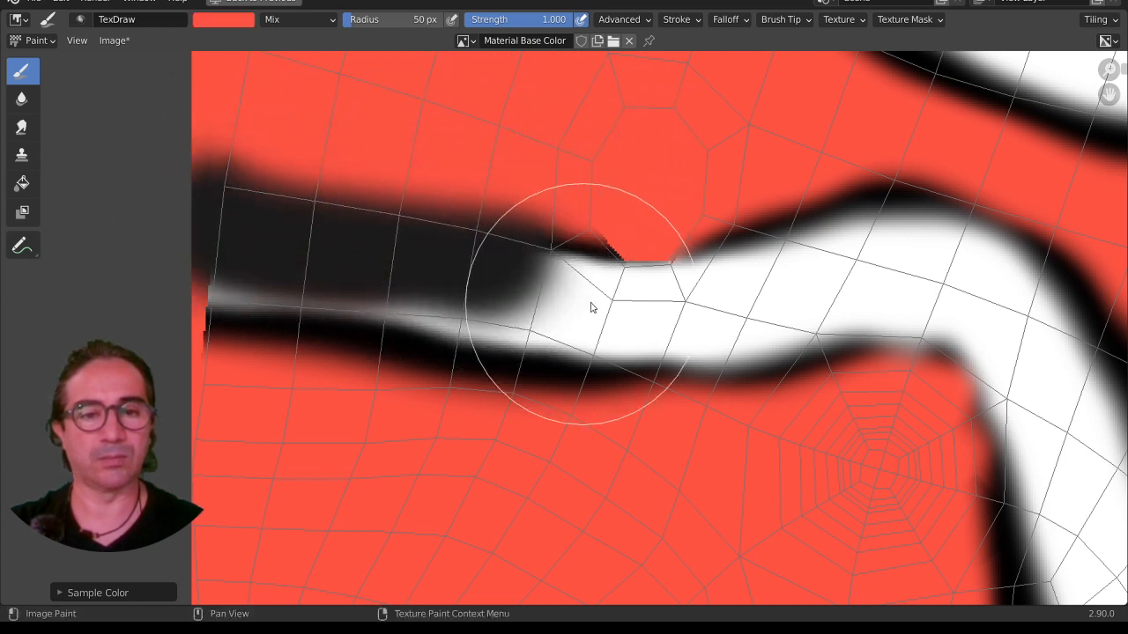
# - Sample white, reduce the brush radius to 19 px and repaint the inside of the head stripe's outer end
pyautogui.press('s')
pyautogui.press('f')
pyautogui.click(577, 326)
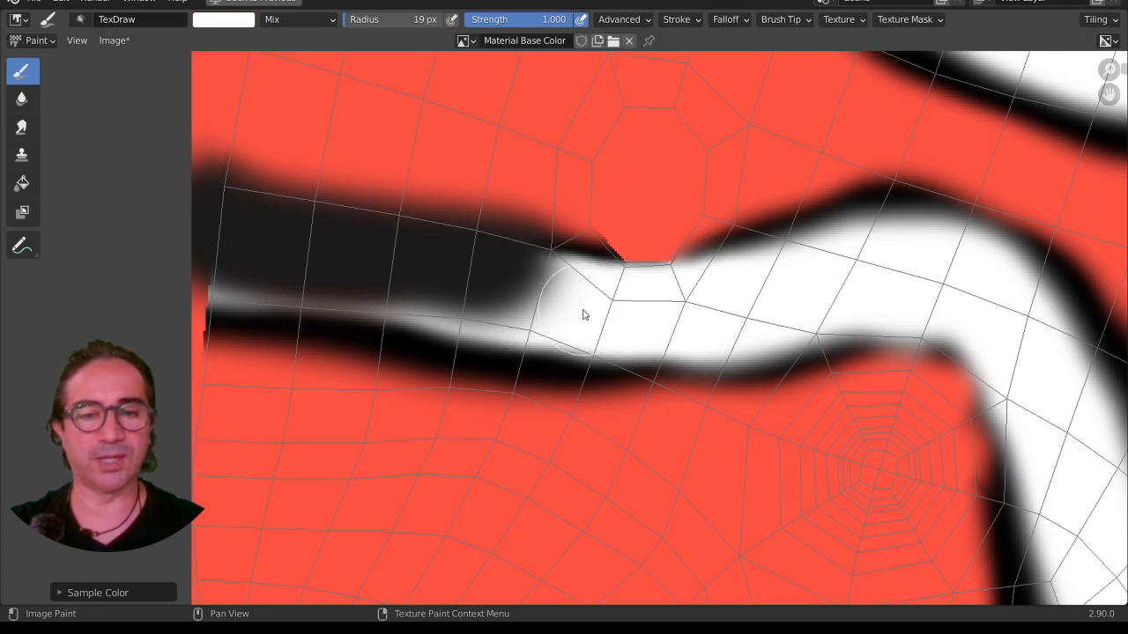
pyautogui.moveTo(582, 314)
pyautogui.mouseDown()
pyautogui.moveTo(339, 304)
pyautogui.moveTo(166, 259)
pyautogui.moveTo(451, 265)
pyautogui.moveTo(568, 293)
pyautogui.mouseUp()
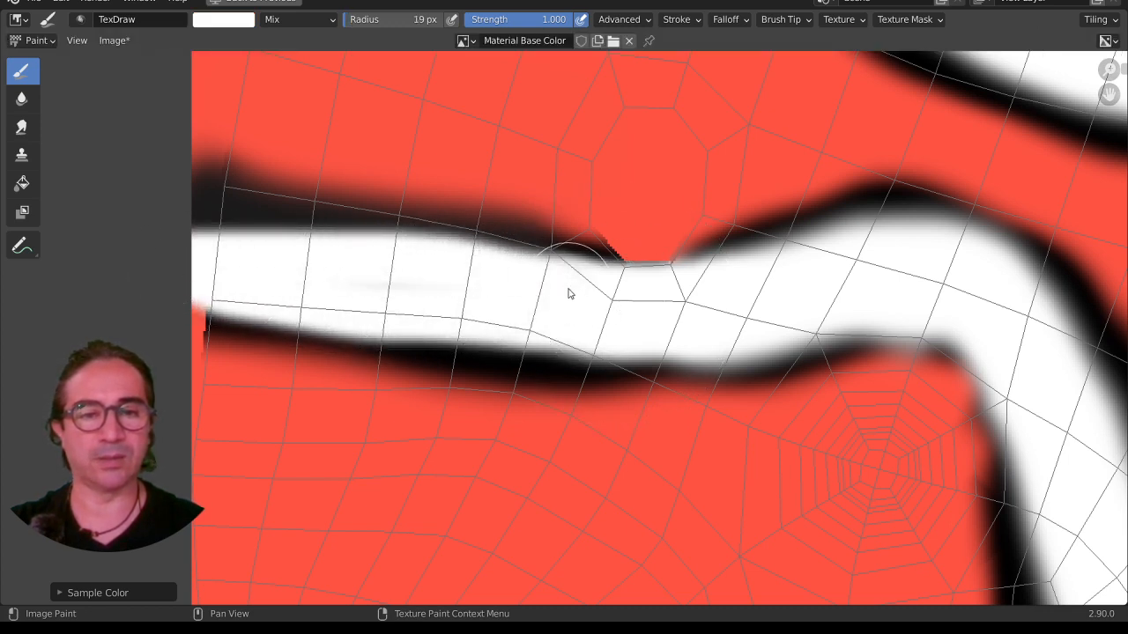
pyautogui.moveTo(314, 267)
pyautogui.mouseDown()
pyautogui.moveTo(168, 232)
pyautogui.moveTo(382, 272)
pyautogui.mouseUp()
pyautogui.scroll(-4, 429, 290)
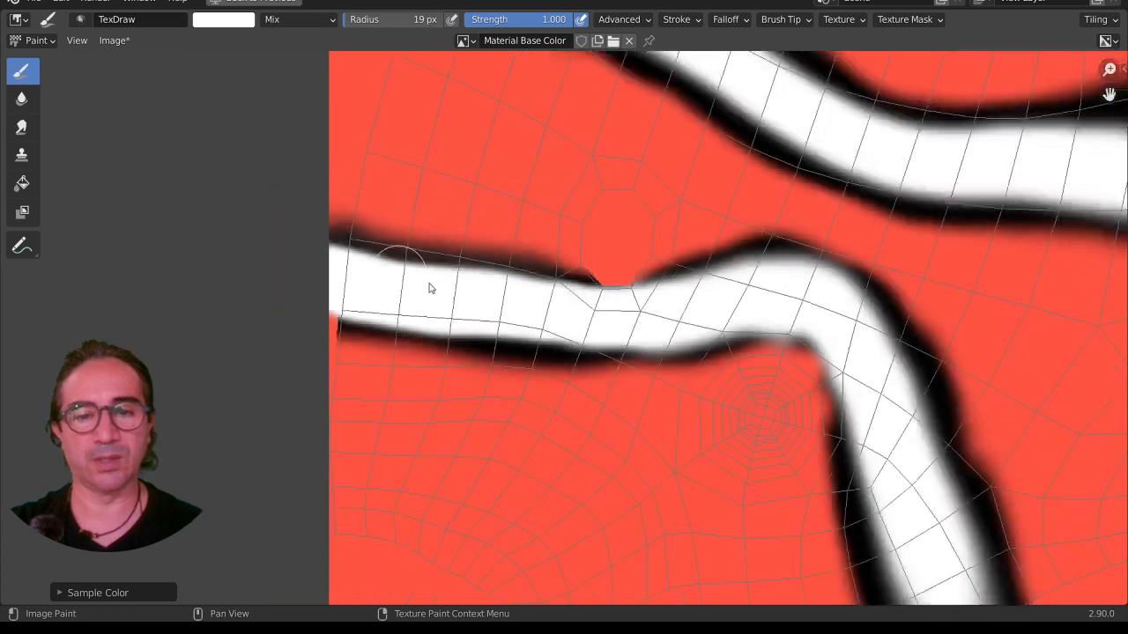
pyautogui.hotkey('ctrl', 'z')
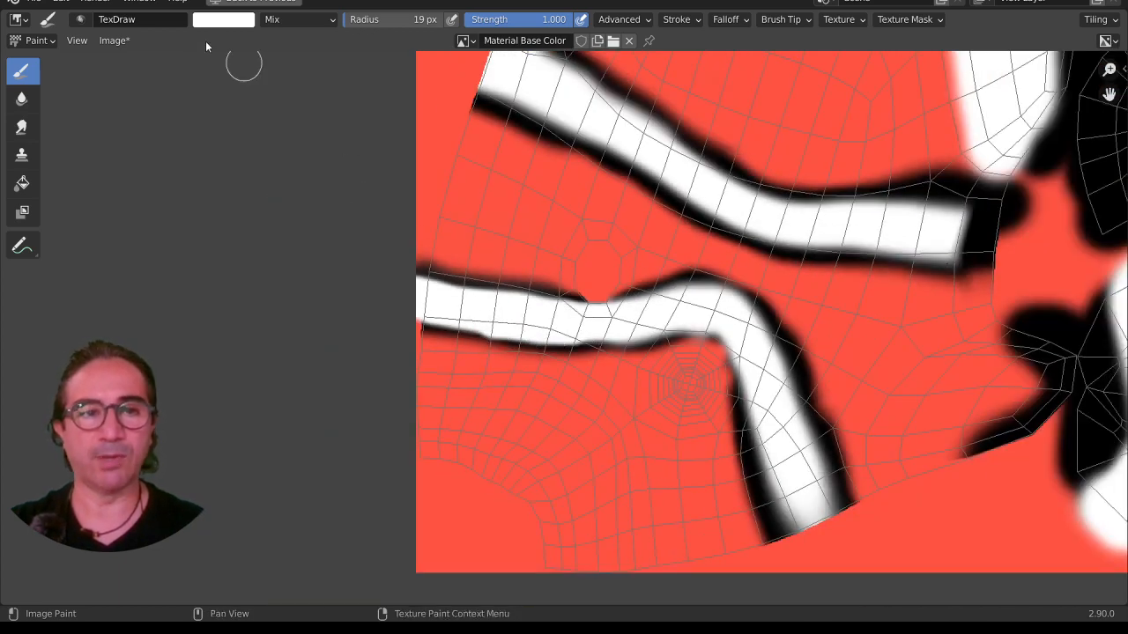
# - Save the painted texture as an image file and save the project with the full fish back in view
pyautogui.click(107, 41)
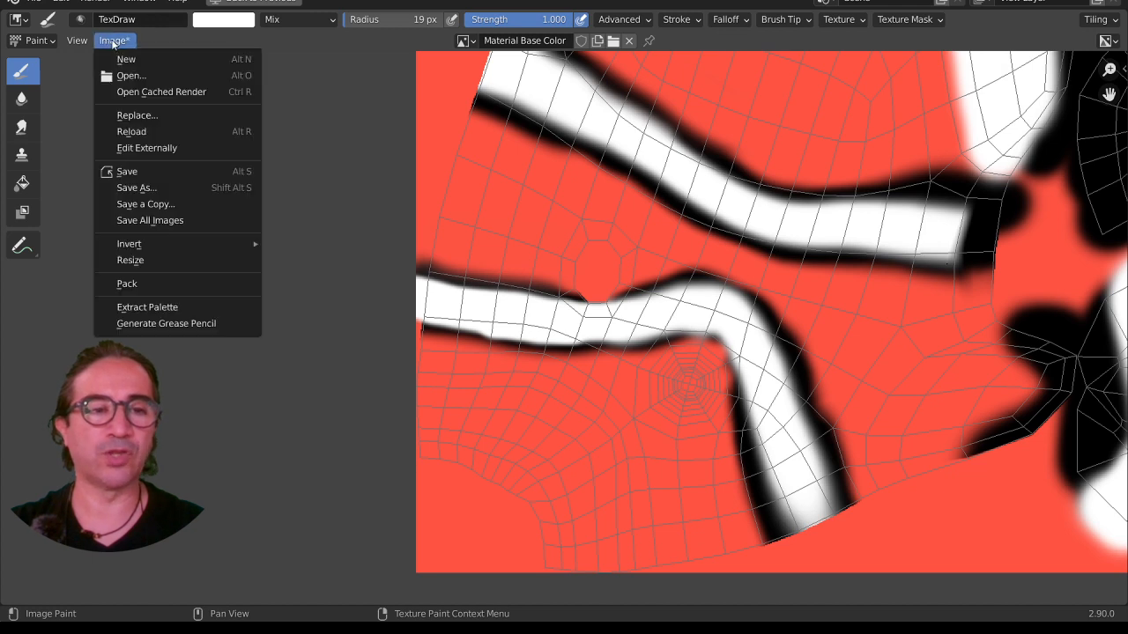
pyautogui.click(146, 186)
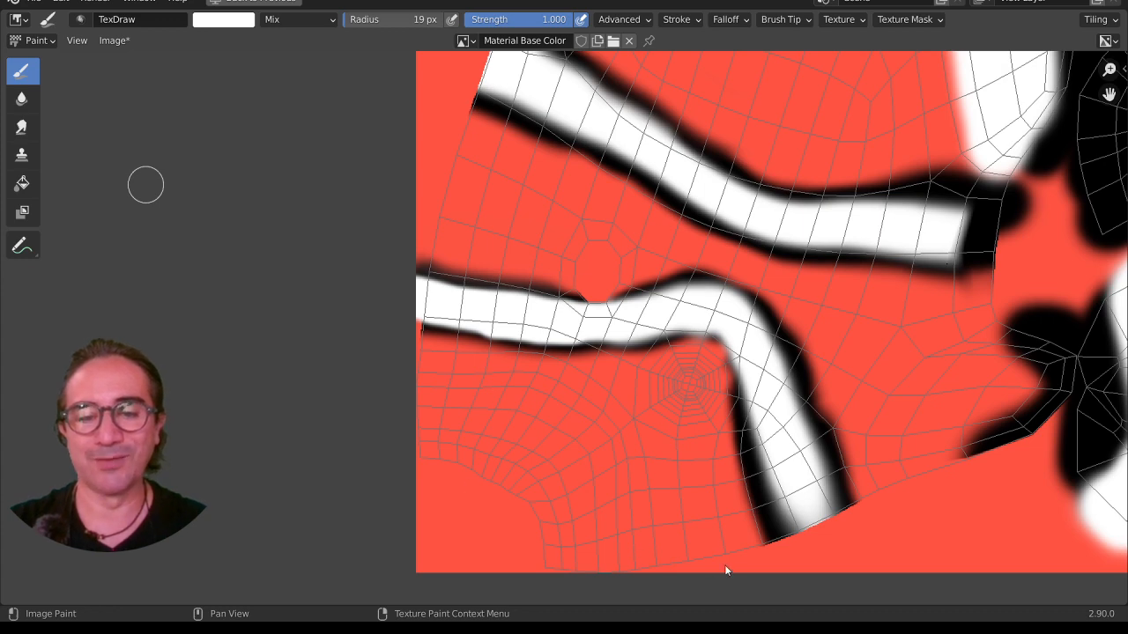
pyautogui.hotkey('ctrl', 'space')
pyautogui.scroll(-2, 582, 408)
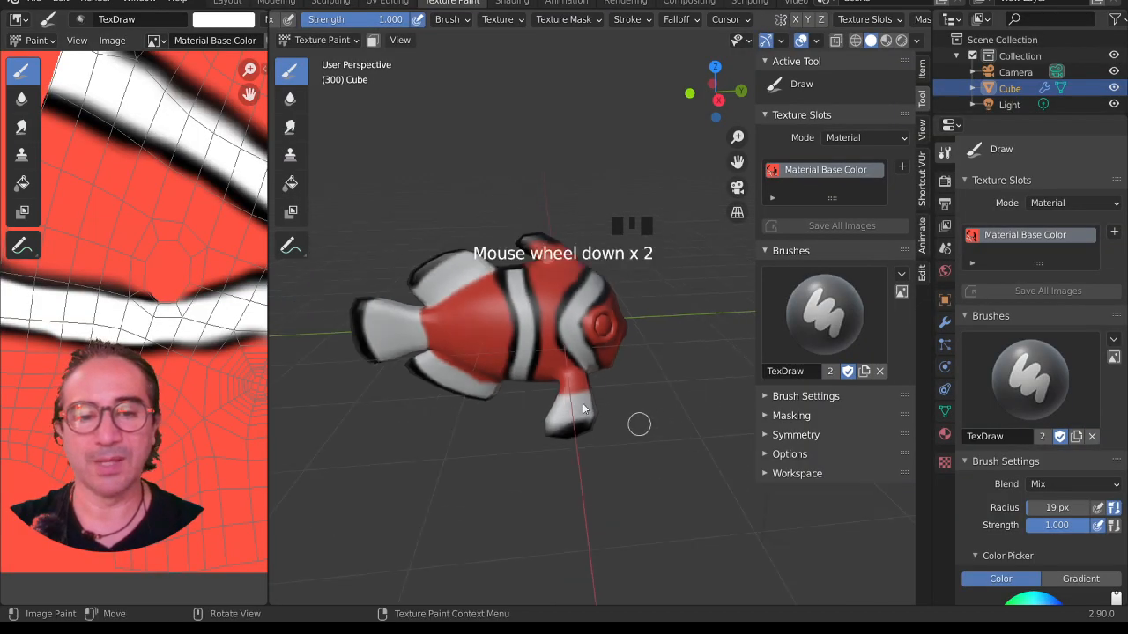
pyautogui.moveTo(582, 408); pyautogui.dragTo(522, 387, button='middle')
pyautogui.hotkey('ctrl', 's')
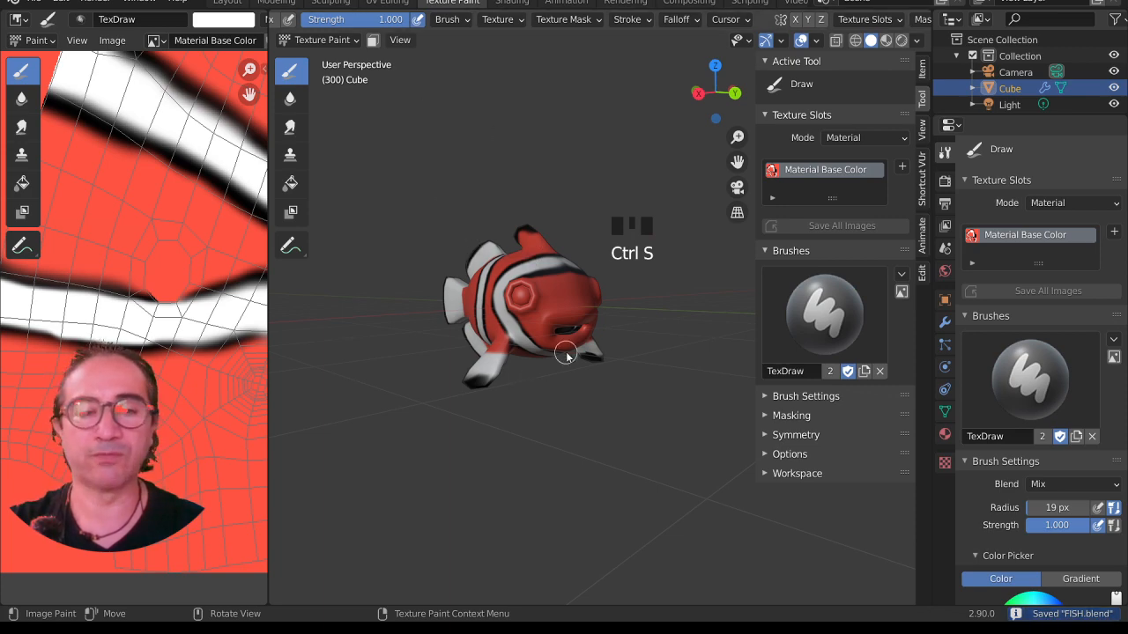
# - Examine the painted fish's head, eye and mouth from several angles and save the project again
pyautogui.moveTo(564, 354); pyautogui.dragTo(473, 358, button='middle')
pyautogui.scroll(3, 561, 364)
pyautogui.moveTo(561, 364); pyautogui.dragTo(603, 368, button='middle')
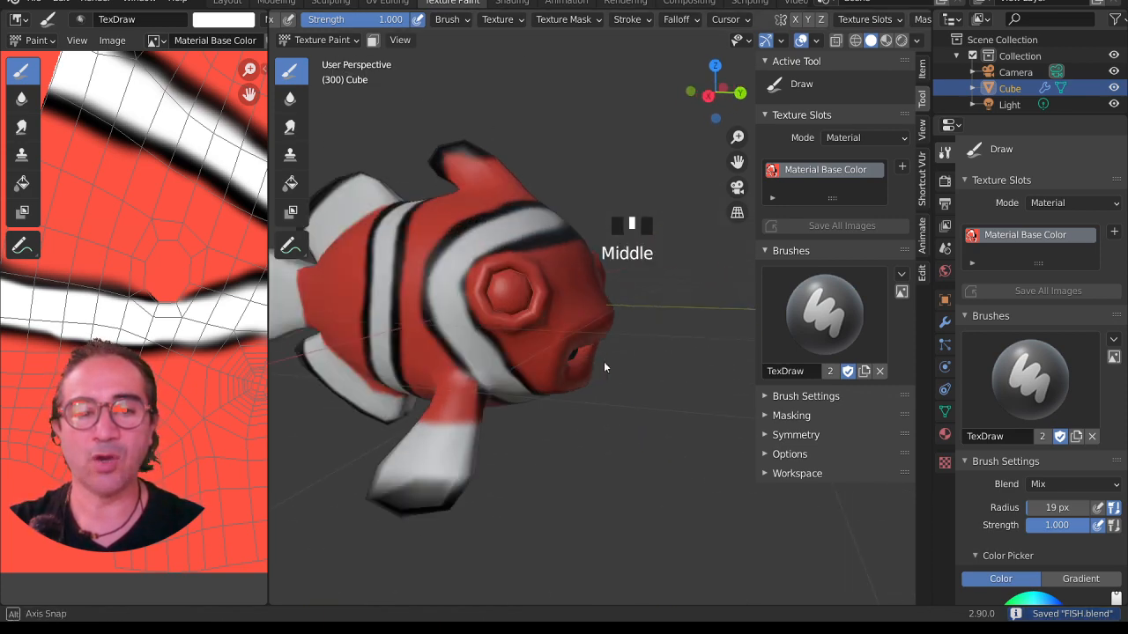
pyautogui.scroll(1, 549, 324)
pyautogui.moveTo(549, 324); pyautogui.dragTo(542, 355, button='middle')
pyautogui.scroll(2, 484, 345)
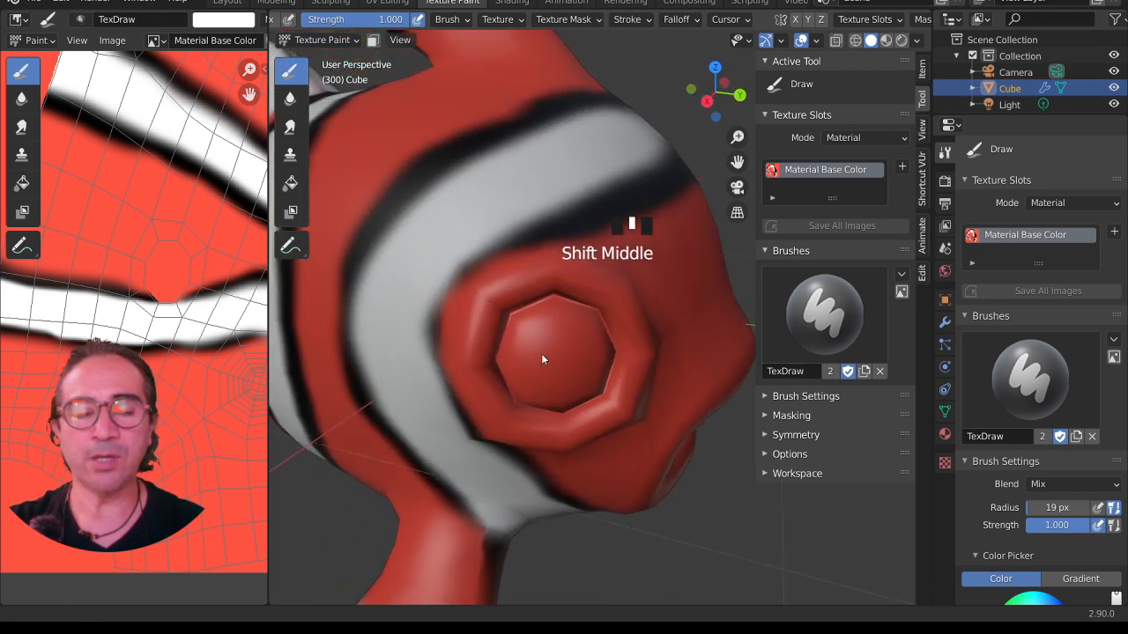
pyautogui.scroll(-1, 546, 374)
pyautogui.scroll(-1, 553, 389)
pyautogui.moveTo(637, 406); pyautogui.dragTo(595, 395, button='middle')
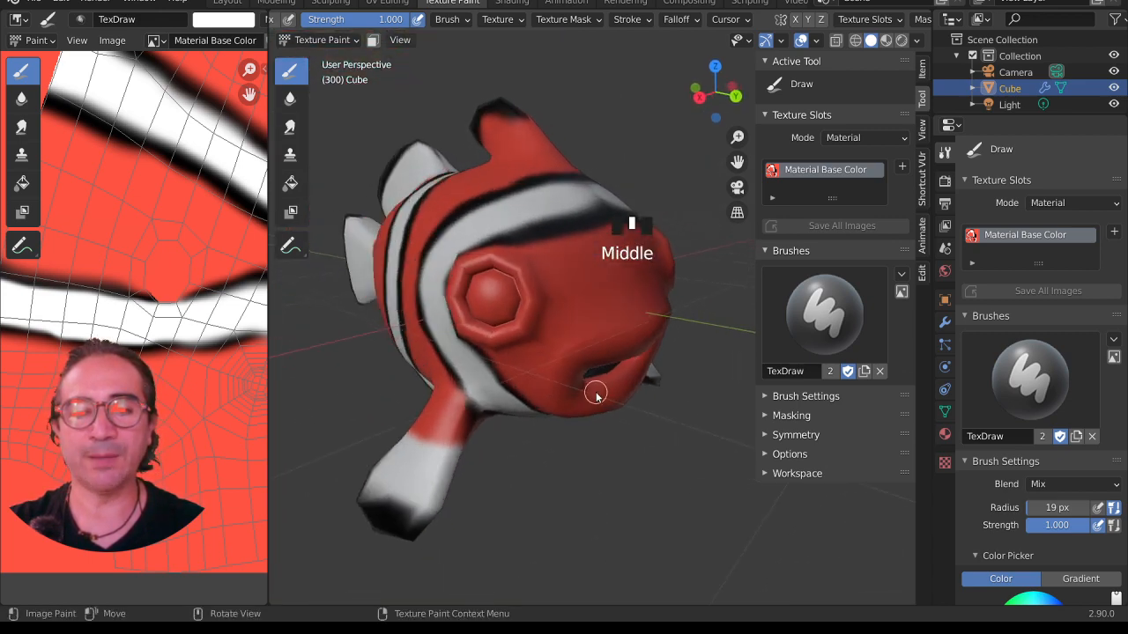
pyautogui.hotkey('ctrl', 's')
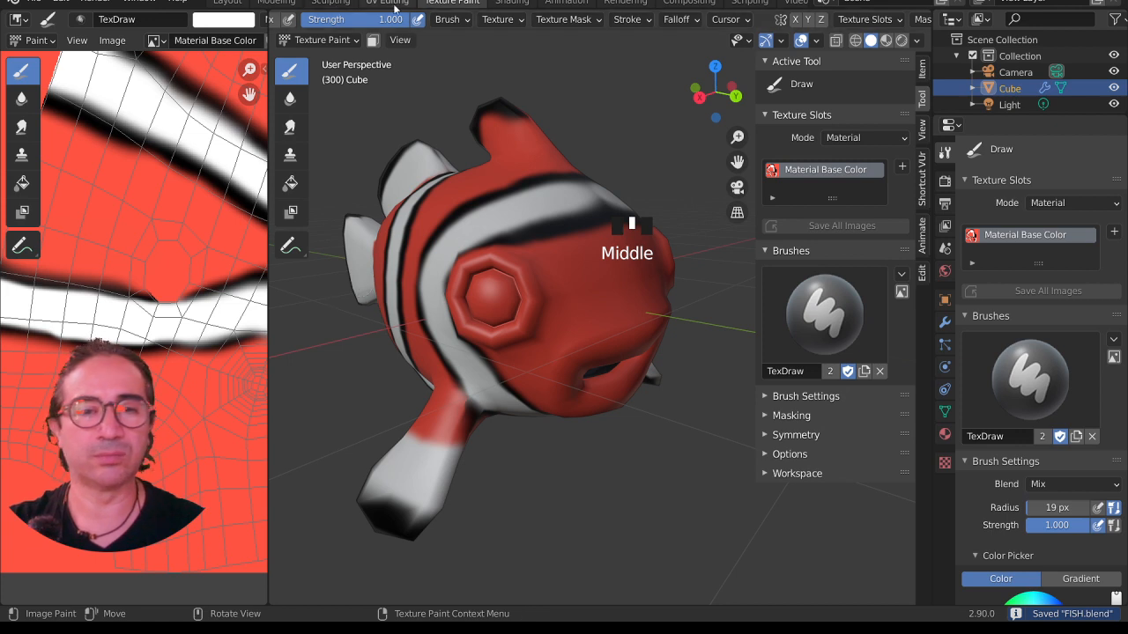
# - Switch to the Layout workspace and enter Edit Mode on the fish, clearing the full mesh selection around the eye
pyautogui.click(944, 323)
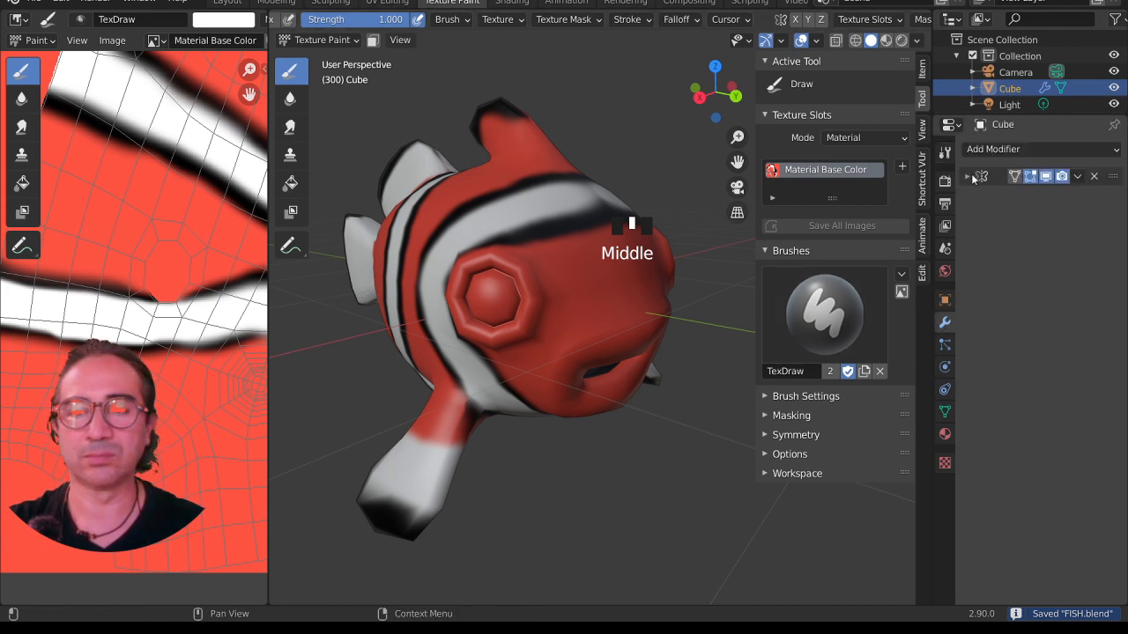
pyautogui.click(224, 3)
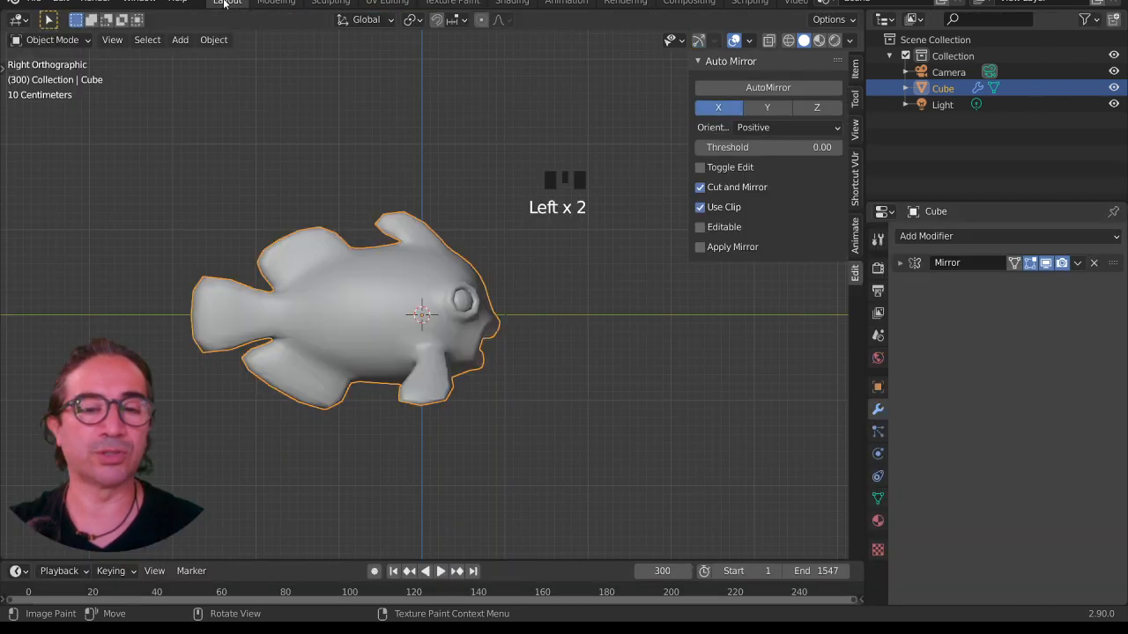
pyautogui.moveTo(537, 379)
pyautogui.mouseDown(button='middle')
pyautogui.moveTo(527, 419)
pyautogui.moveTo(381, 370)
pyautogui.moveTo(539, 435)
pyautogui.moveTo(524, 419)
pyautogui.moveTo(500, 321)
pyautogui.mouseUp(button='middle')
pyautogui.scroll(3, 528, 421)
pyautogui.scroll(1, 539, 435)
pyautogui.press('Tab')
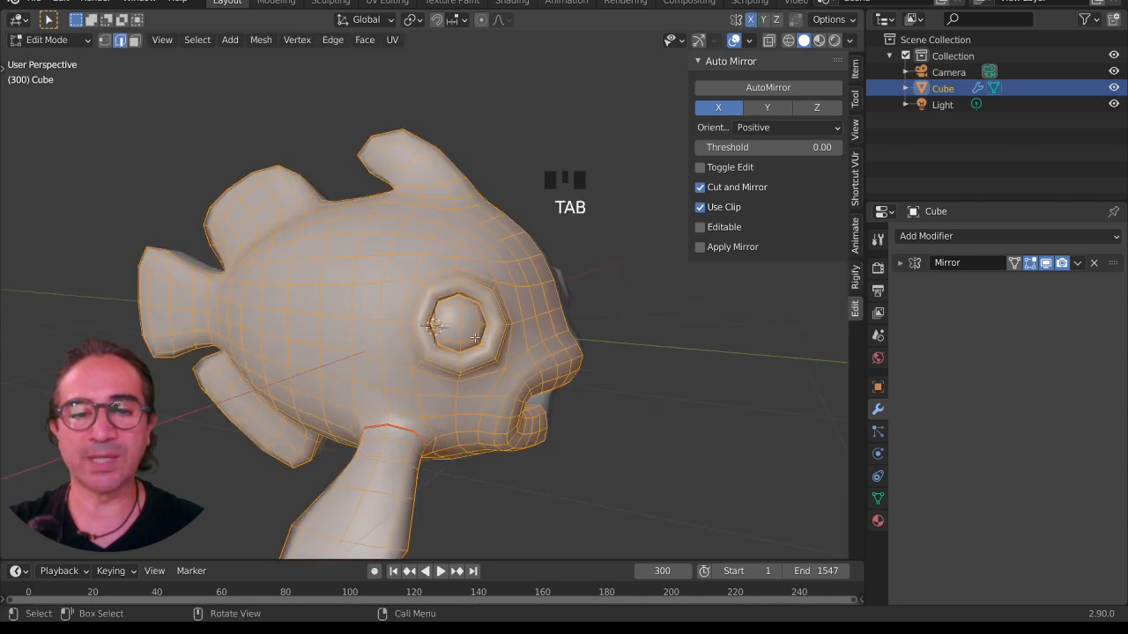
pyautogui.click(429, 288)
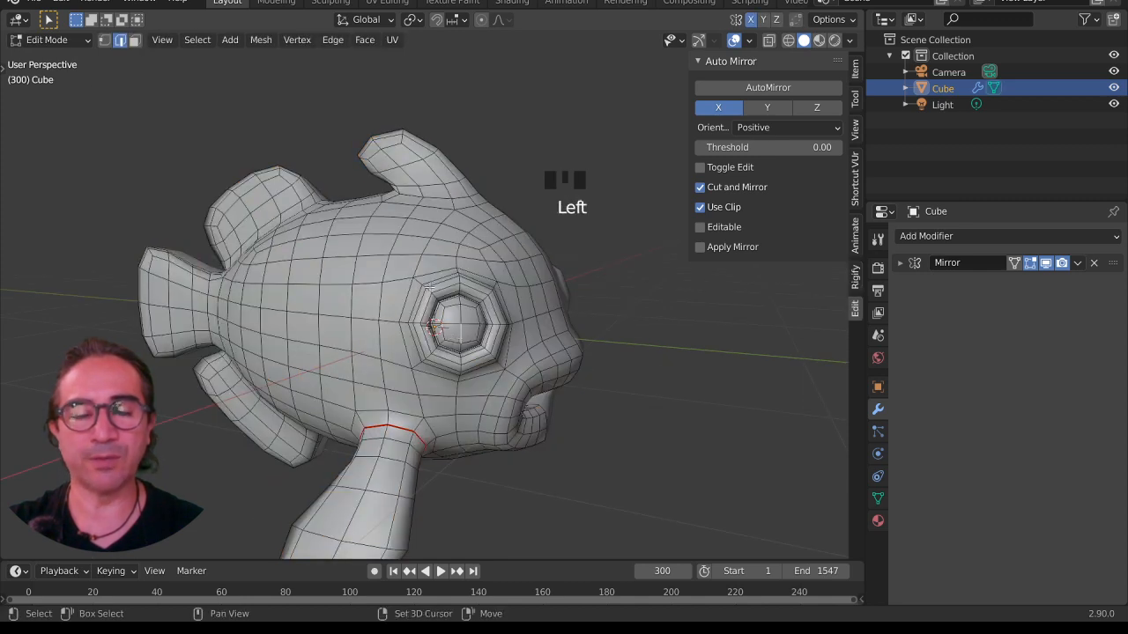
# - Switch to face selection and select all the faces of the visible eyeball
pyautogui.click(135, 40)
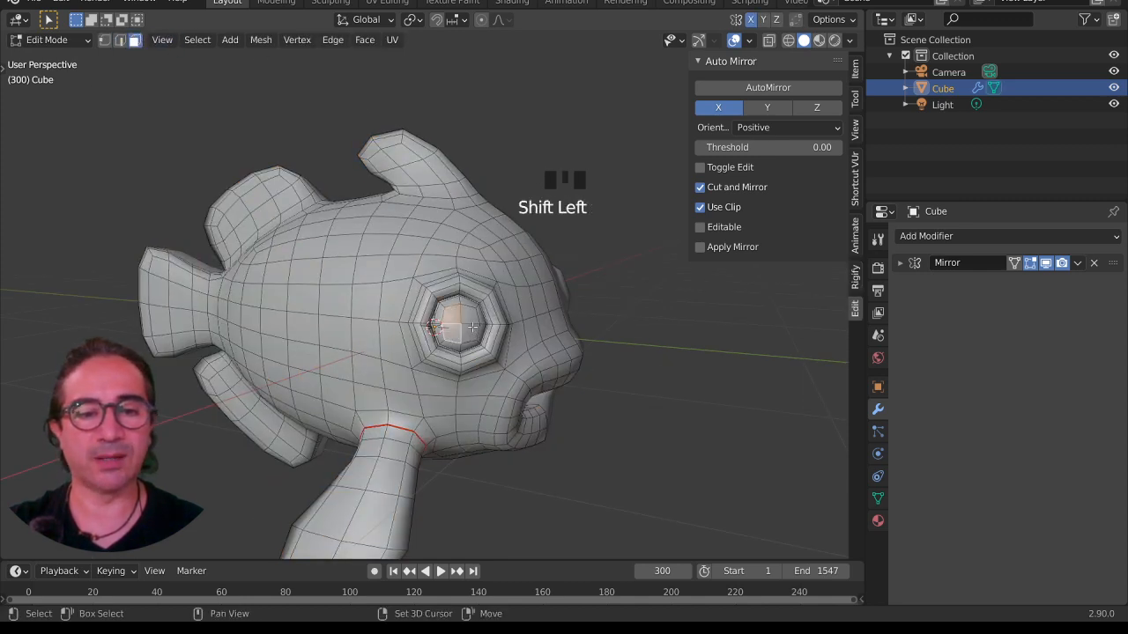
pyautogui.press('ctrl+KP_Add')
pyautogui.press('ctrl+KP_Add')
pyautogui.press('ctrl+KP_Add')
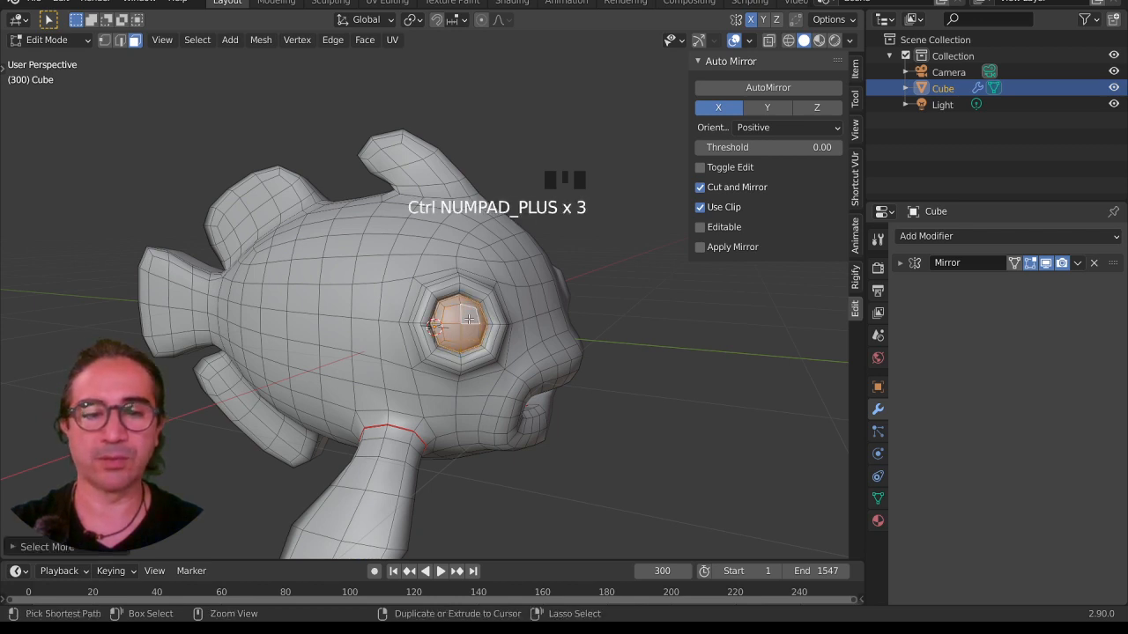
# - Add a second material slot assigned to the eyeball faces and create a new material in it with a black base color
pyautogui.click(877, 521)
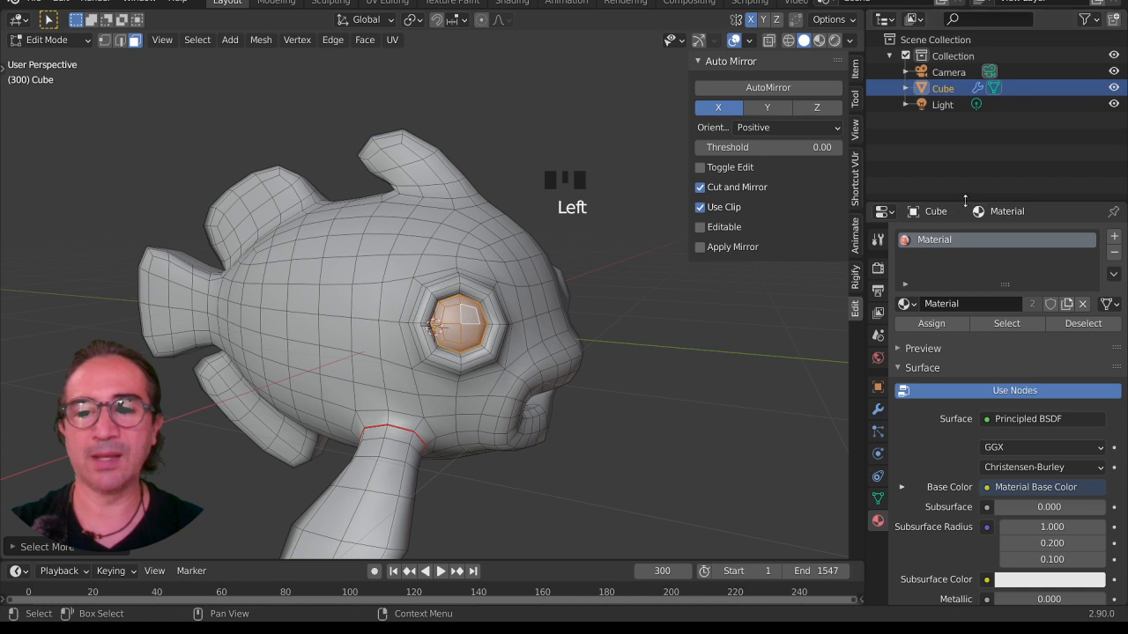
pyautogui.moveTo(964, 201); pyautogui.dragTo(965, 124)
pyautogui.click(1115, 161)
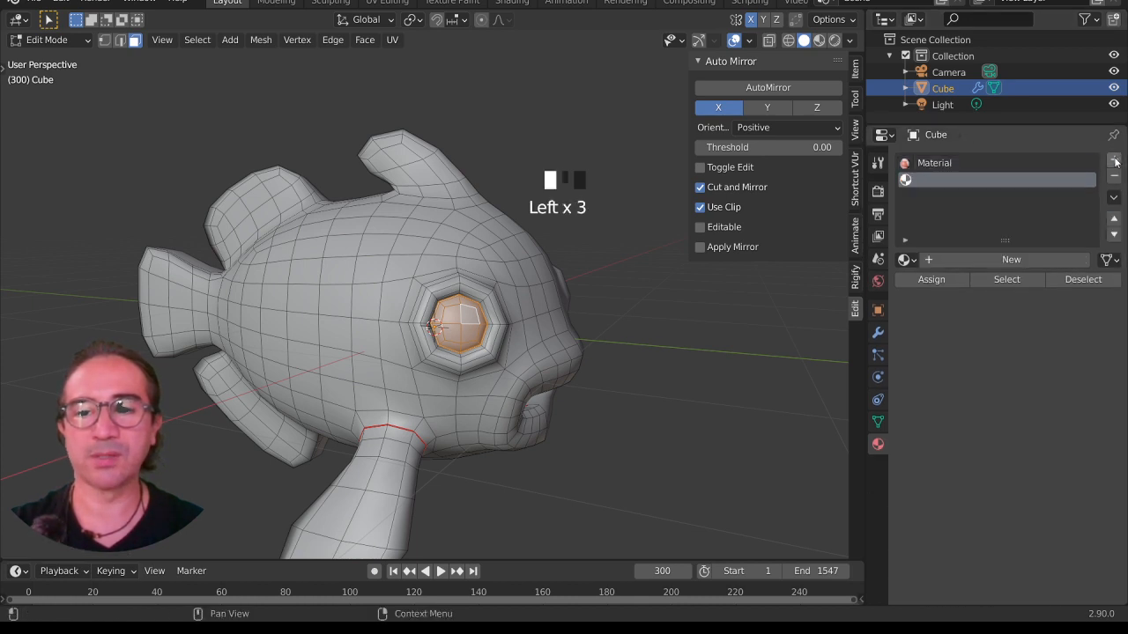
pyautogui.click(934, 278)
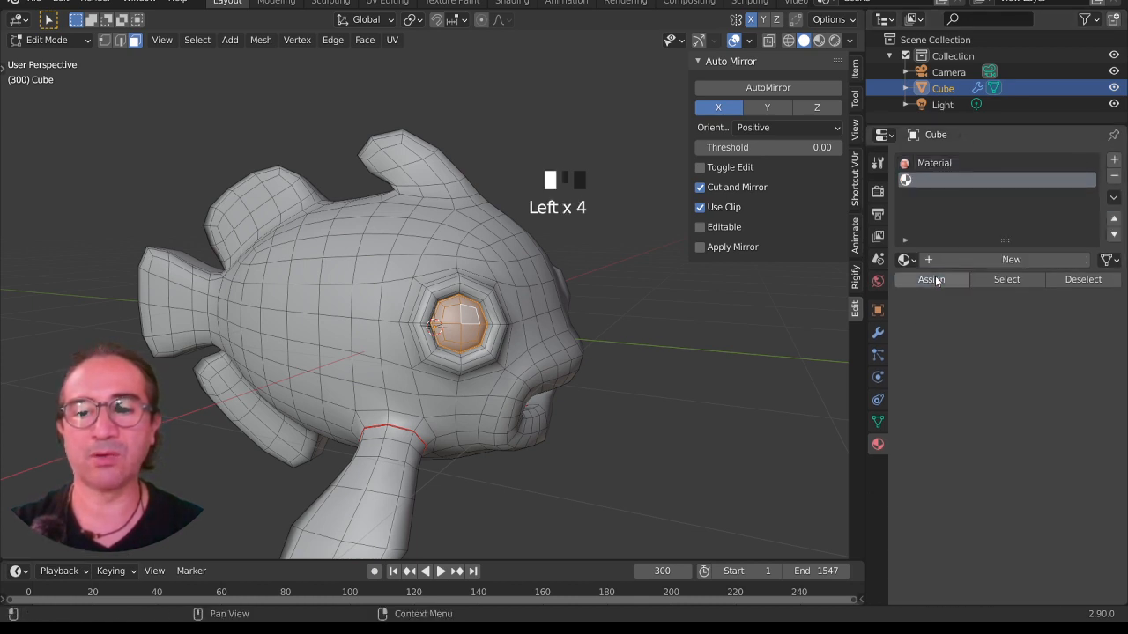
pyautogui.click(942, 260)
pyautogui.click(1029, 445)
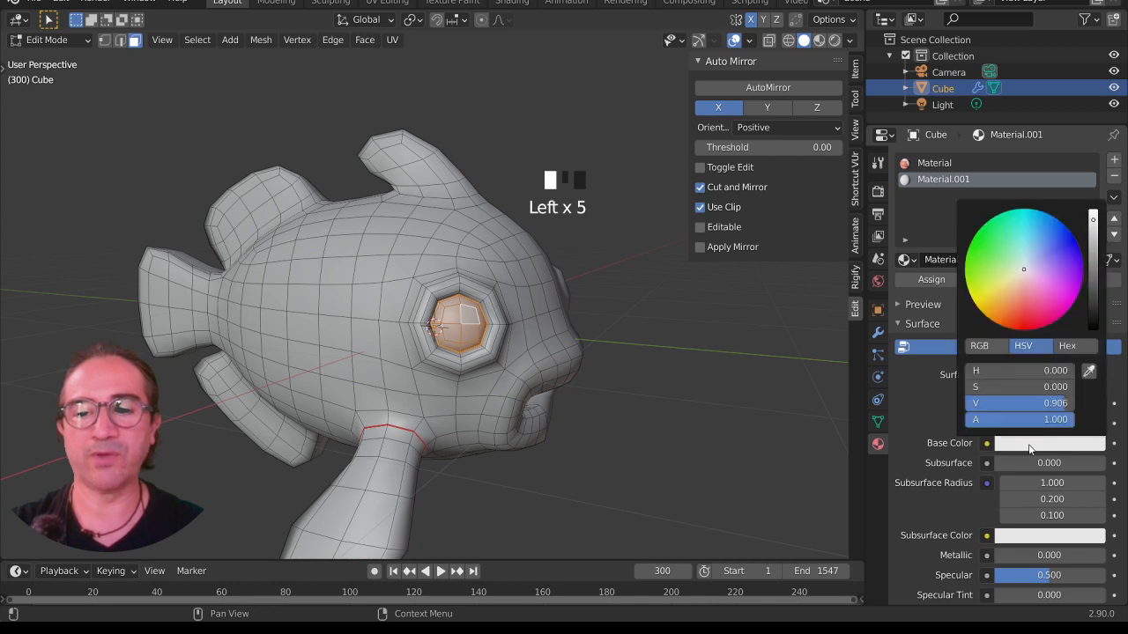
pyautogui.moveTo(1091, 245); pyautogui.dragTo(1092, 322)
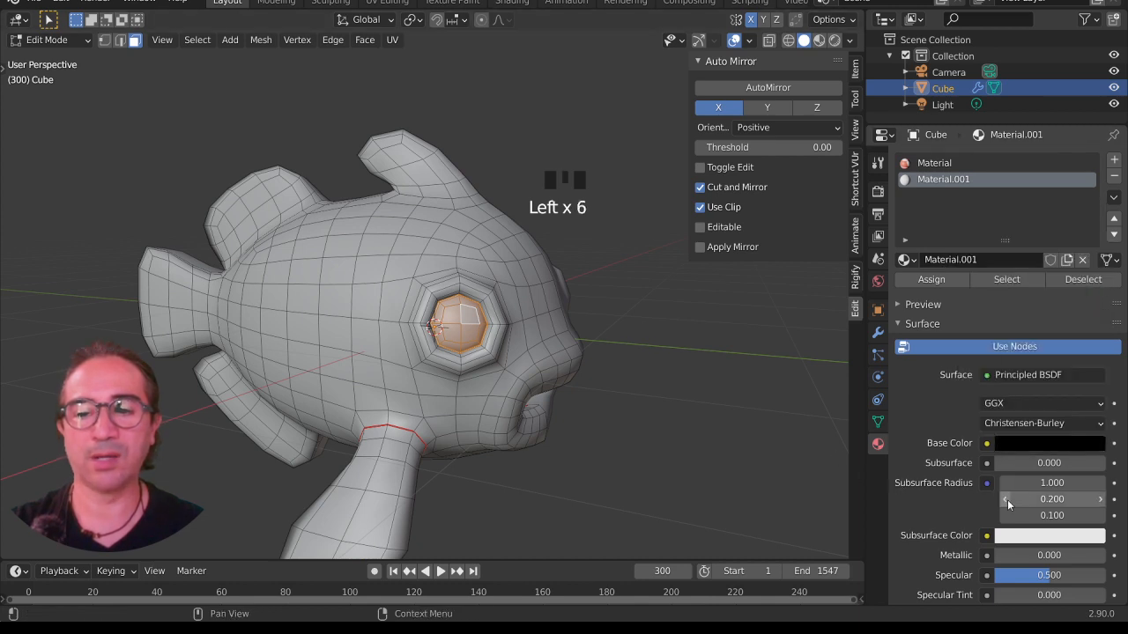
# - Set the black material's roughness to 0.816 and assign the material to the selected eyeball faces
pyautogui.scroll(-1, 1000, 533)
pyautogui.scroll(-2, 1001, 533)
pyautogui.moveTo(1013, 483); pyautogui.dragTo(1058, 482)
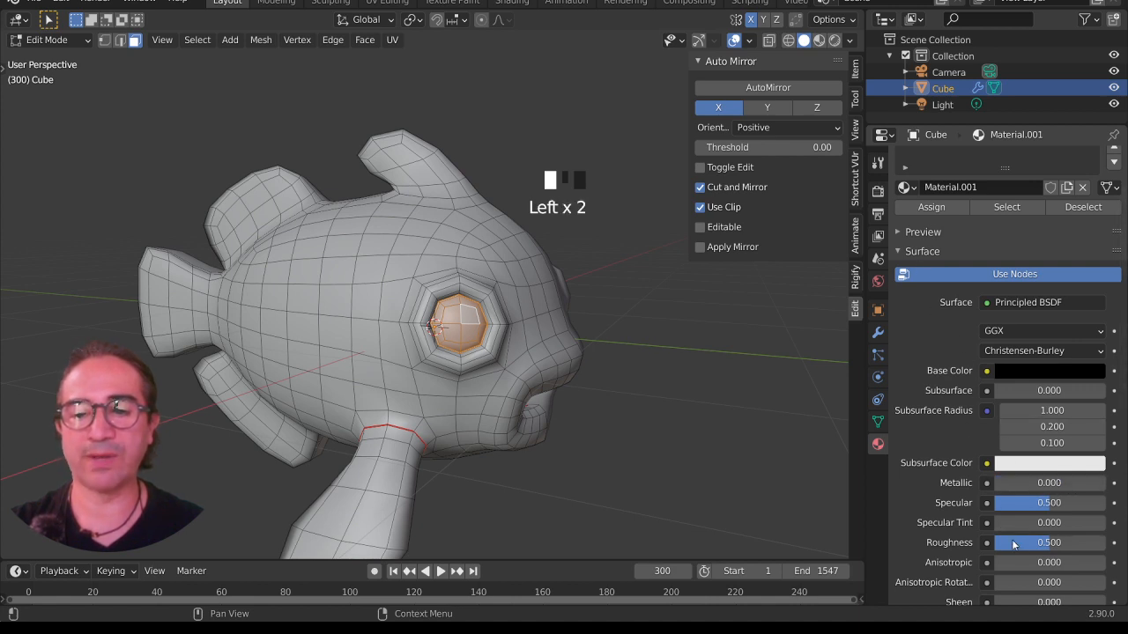
pyautogui.scroll(-3, 1013, 544)
pyautogui.moveTo(1036, 473); pyautogui.dragTo(1064, 473)
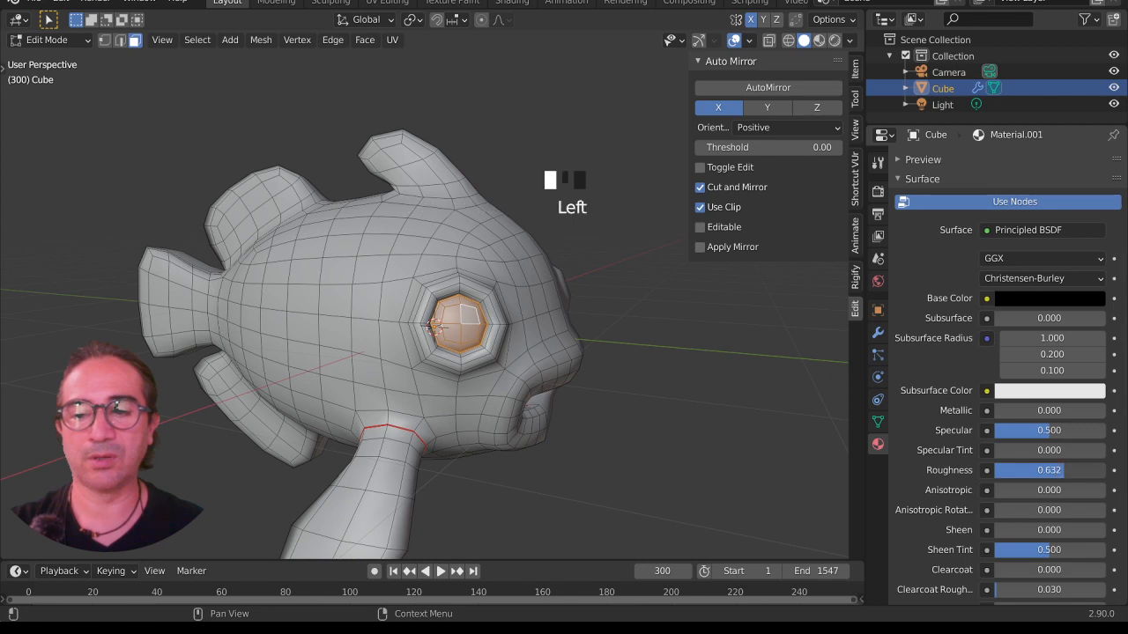
pyautogui.moveTo(608, 490); pyautogui.dragTo(529, 476, button='middle')
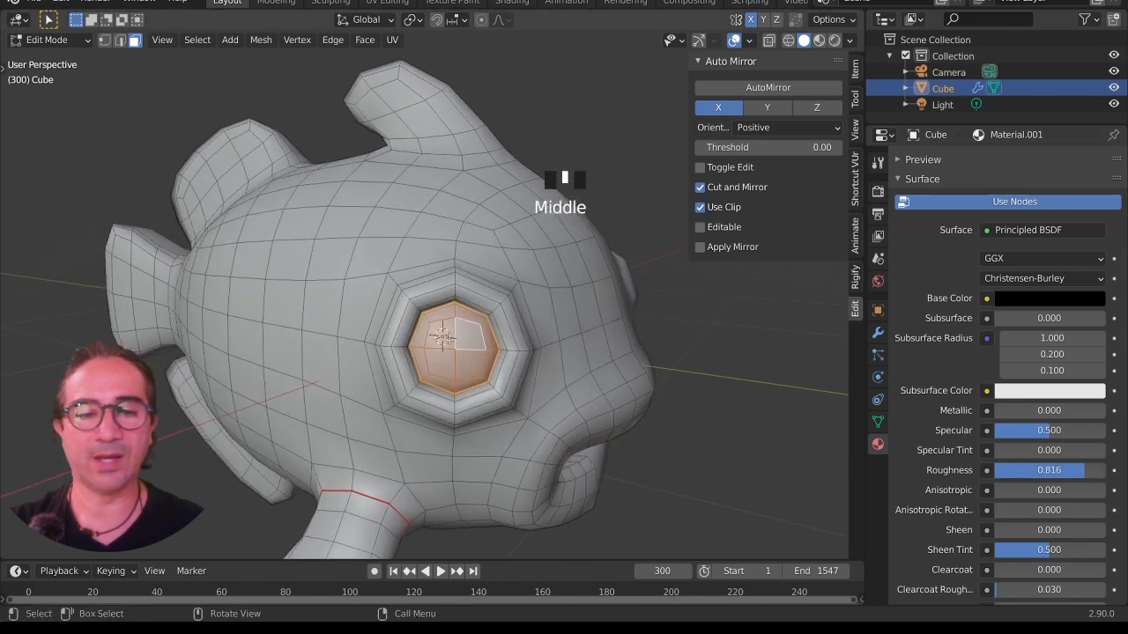
pyautogui.scroll(6, 999, 215)
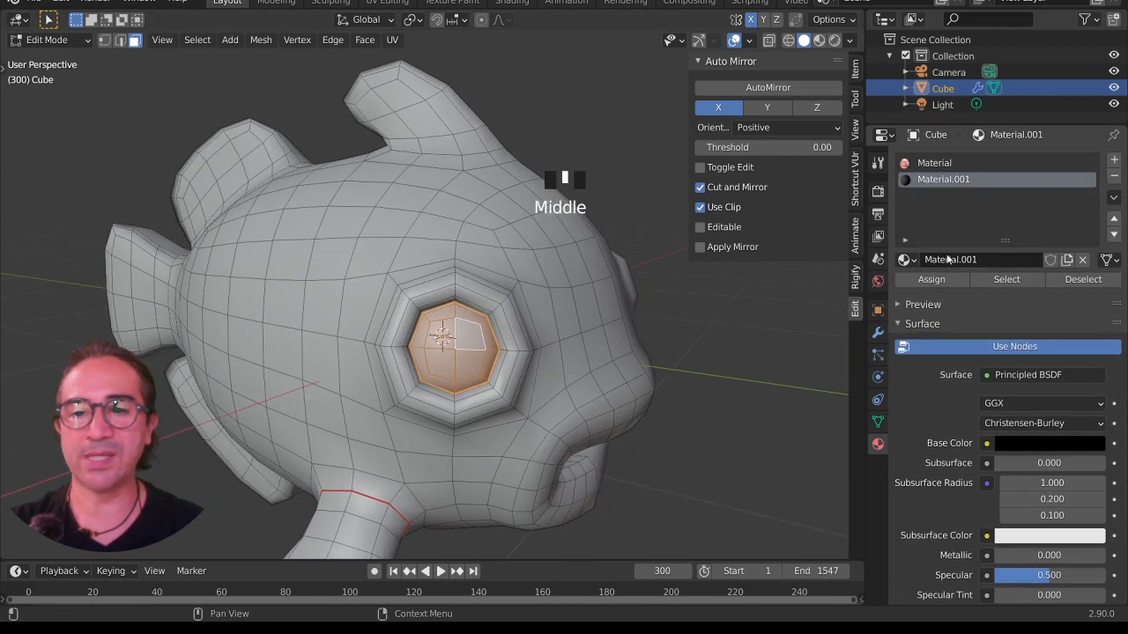
pyautogui.click(932, 281)
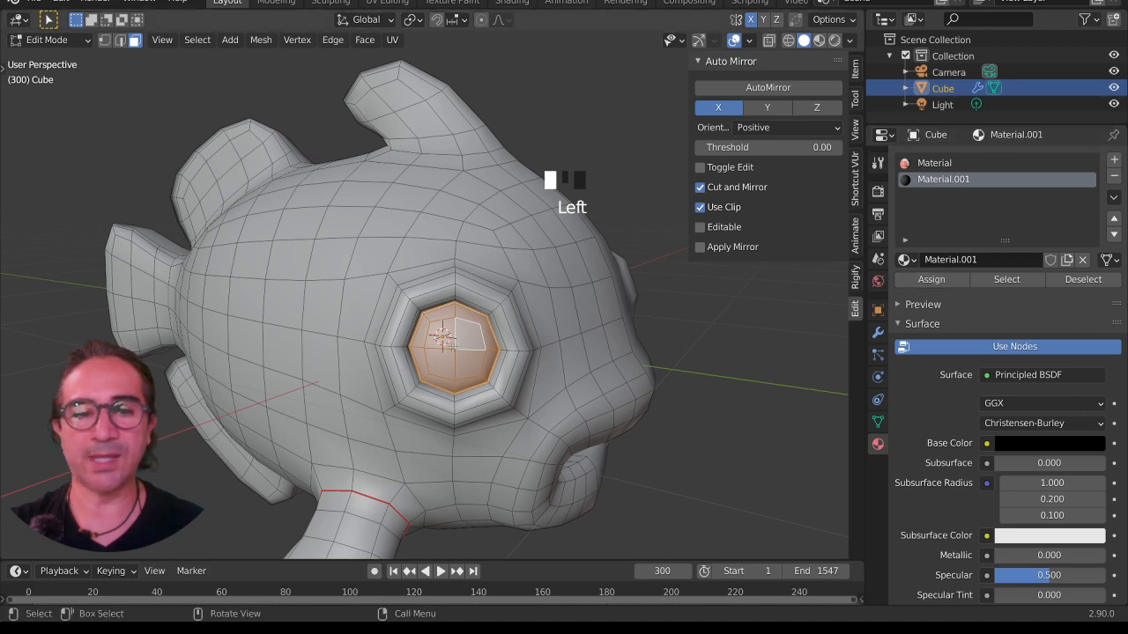
# - Duplicate the eyeball's upper-left and lower-right central faces and move the copies slightly outward in front of the eye
pyautogui.click(440, 337)
pyautogui.scroll(2, 440, 340)
pyautogui.moveTo(513, 446)
pyautogui.keyDown('shift'); pyautogui.mouseDown(button='middle')
pyautogui.moveTo(498, 326)
pyautogui.moveTo(502, 428)
pyautogui.mouseUp(button='middle'); pyautogui.keyUp('shift')
pyautogui.keyDown('shift'); pyautogui.click(420, 387); pyautogui.keyUp('shift')
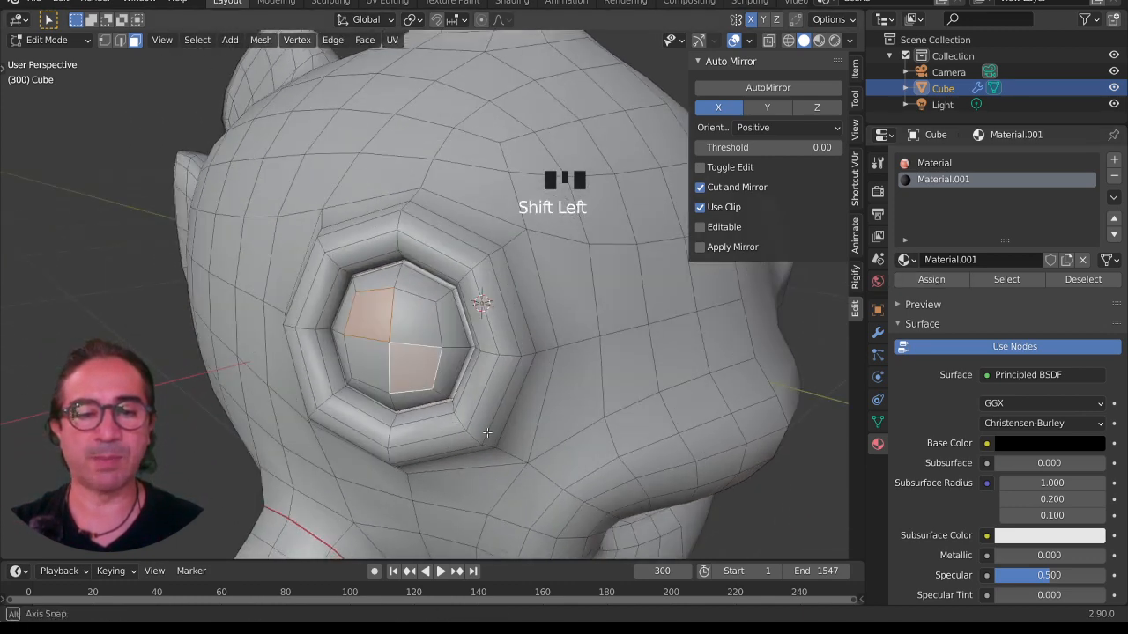
pyautogui.moveTo(422, 392); pyautogui.dragTo(491, 426, button='middle')
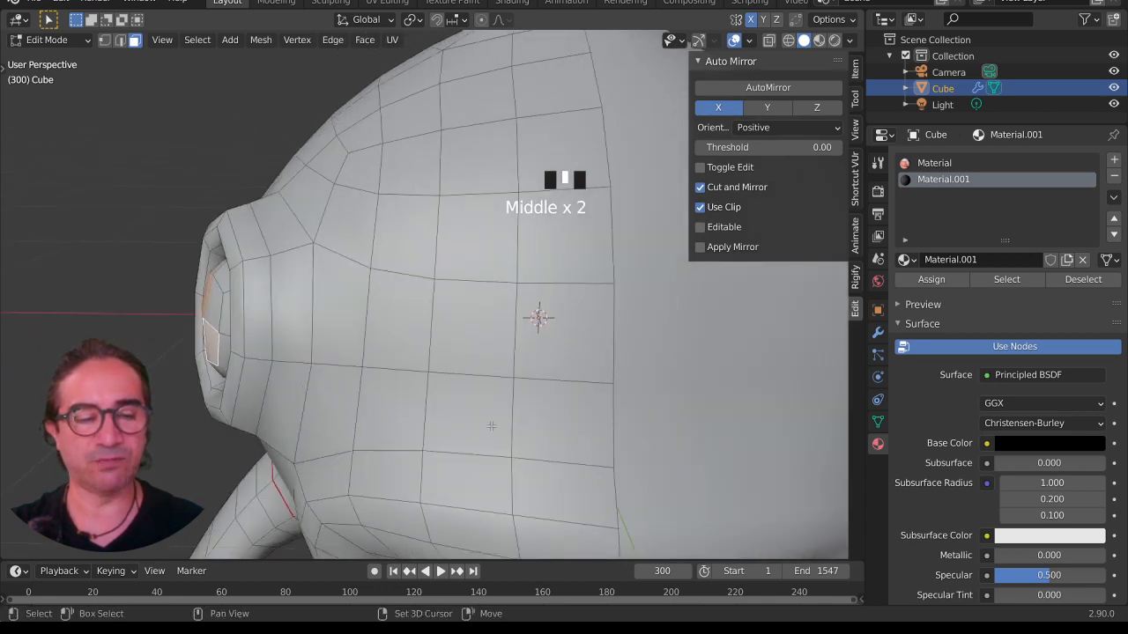
pyautogui.hotkey('shift', 'd')
pyautogui.press('g')
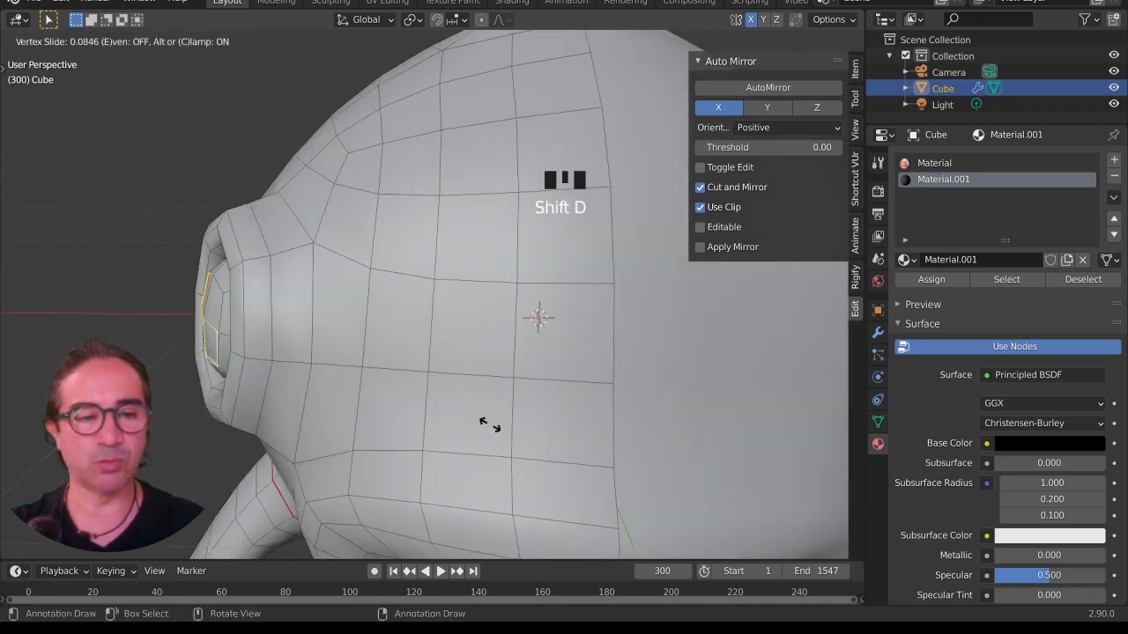
pyautogui.click(488, 424)
pyautogui.press('g')
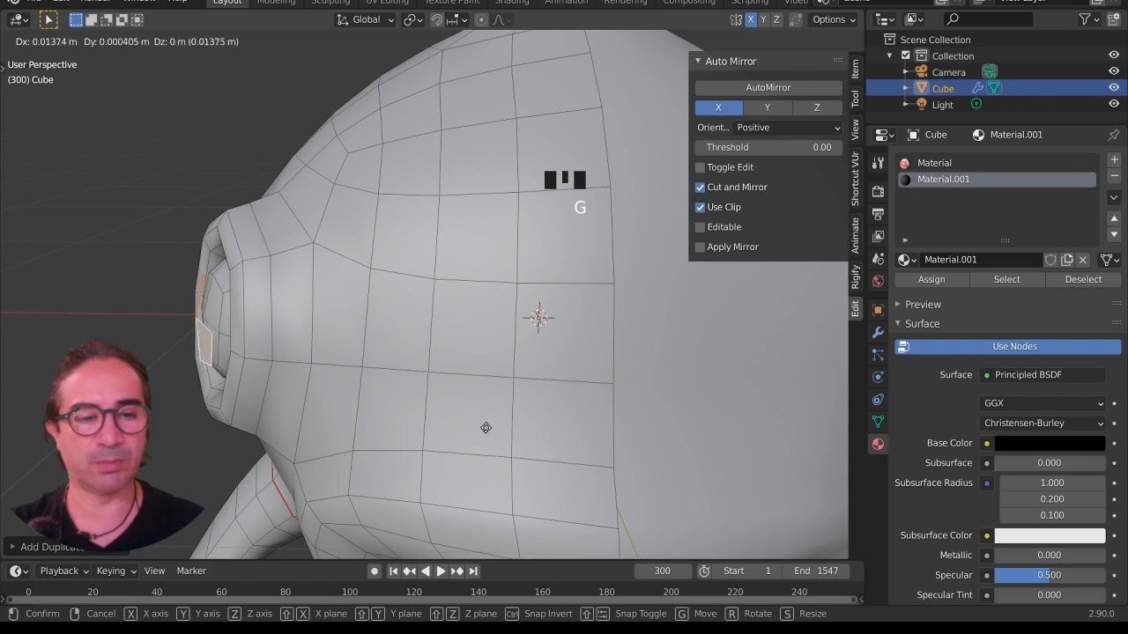
pyautogui.click(487, 430)
# - Enlarge the upper-left duplicated face and reposition it over the eyeball as the bigger highlight
pyautogui.moveTo(487, 430); pyautogui.dragTo(552, 342, button='middle')
pyautogui.click(553, 341)
pyautogui.press('s')
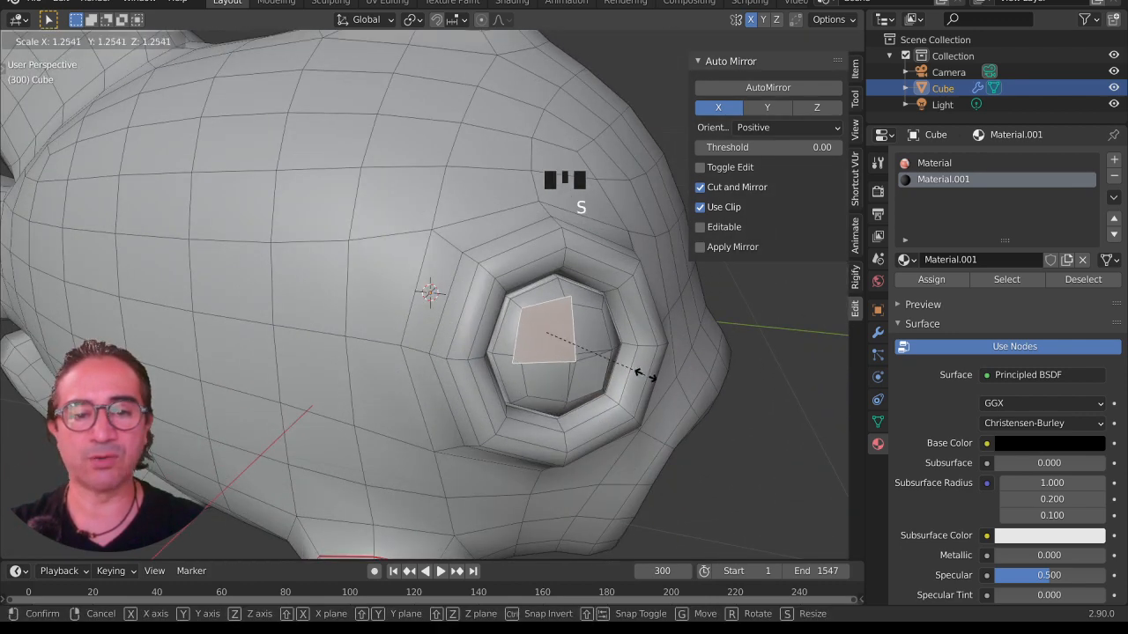
pyautogui.click(631, 366)
pyautogui.press('g')
pyautogui.click(632, 366)
pyautogui.moveTo(631, 366); pyautogui.dragTo(511, 342, button='middle')
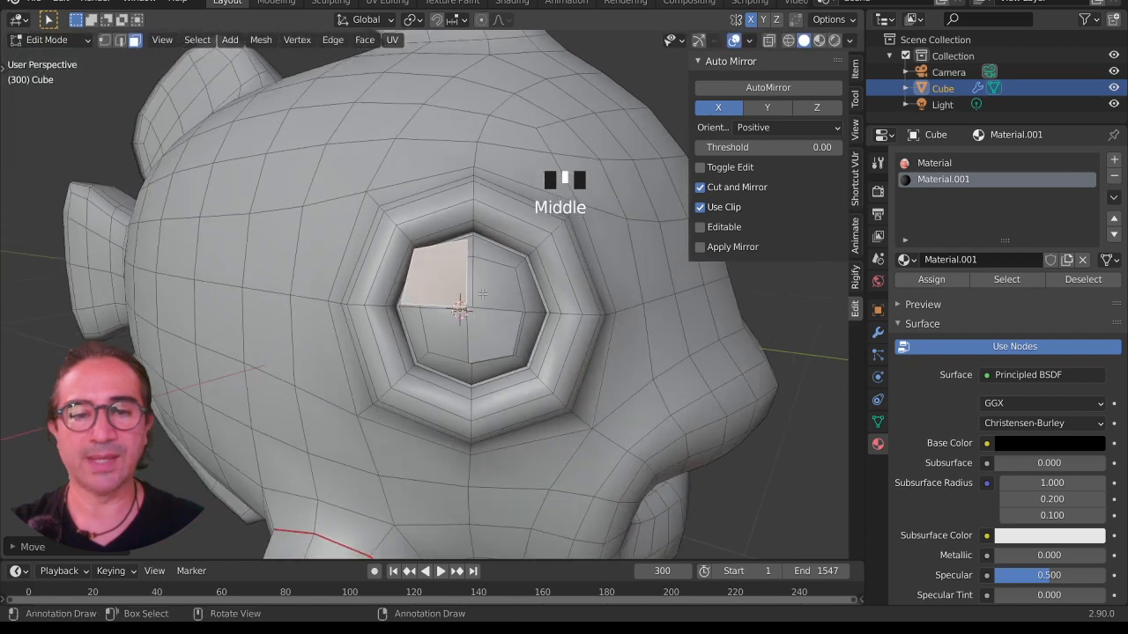
pyautogui.click(511, 342)
pyautogui.press('g')
pyautogui.click(517, 348)
# - Select both duplicated highlight faces and assign them a new material with the default white base color
pyautogui.click(452, 294)
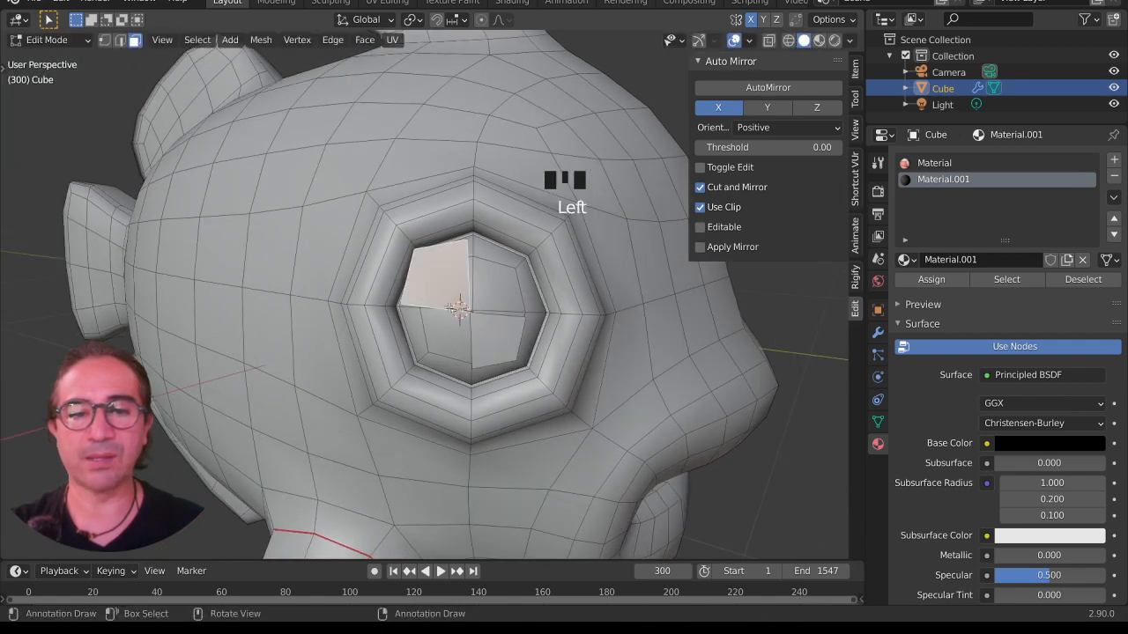
pyautogui.keyDown('shift'); pyautogui.click(503, 347); pyautogui.keyUp('shift')
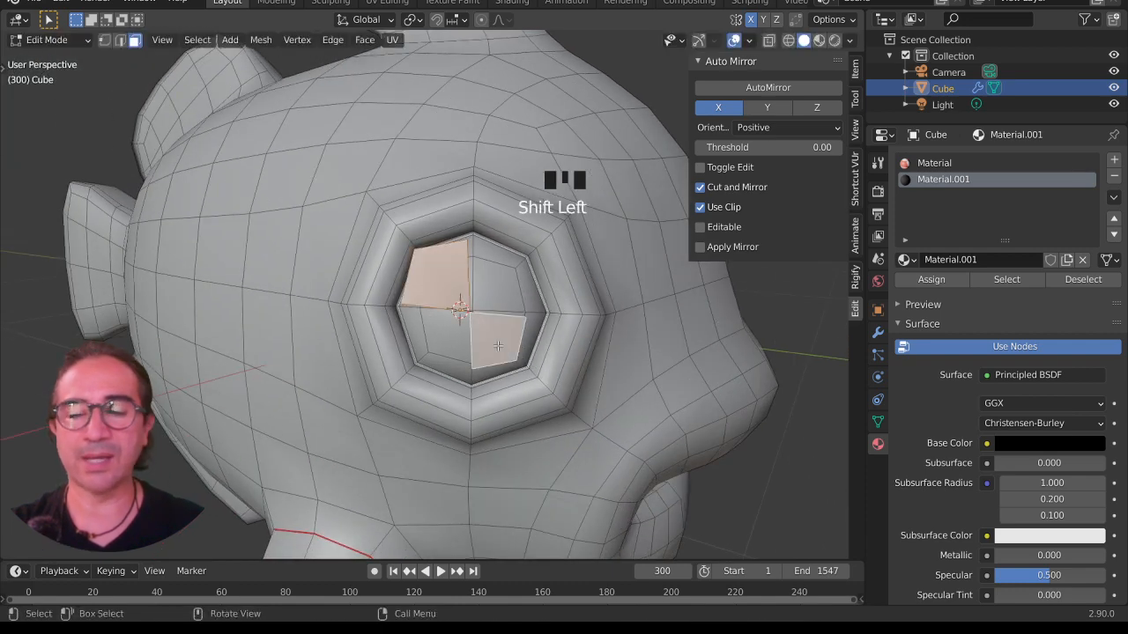
pyautogui.click(1112, 161)
pyautogui.click(960, 260)
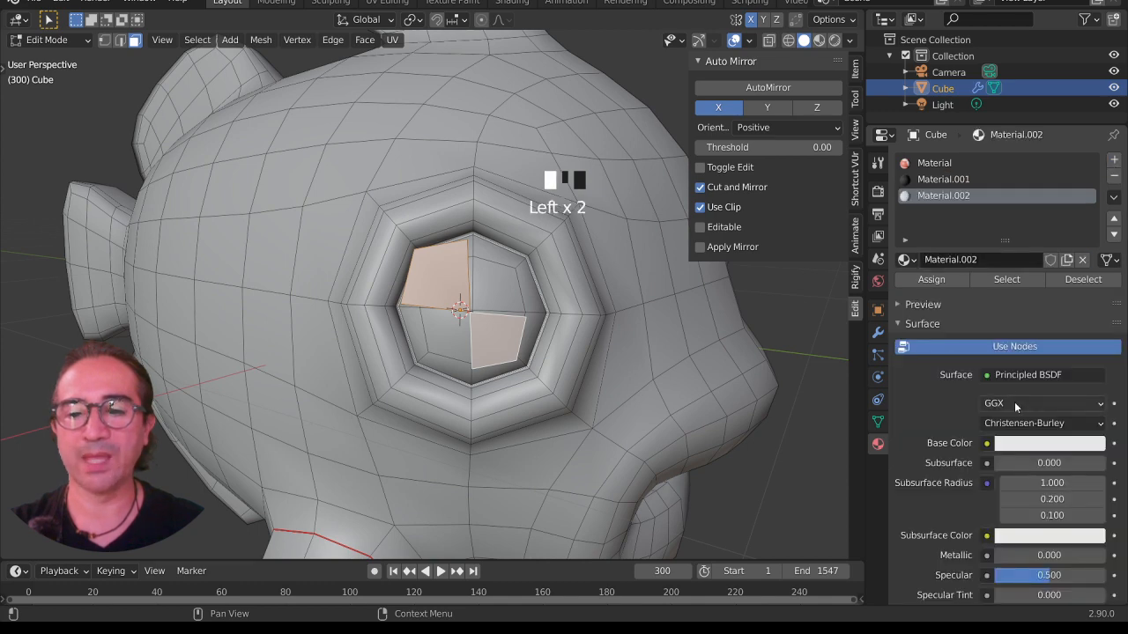
pyautogui.click(923, 279)
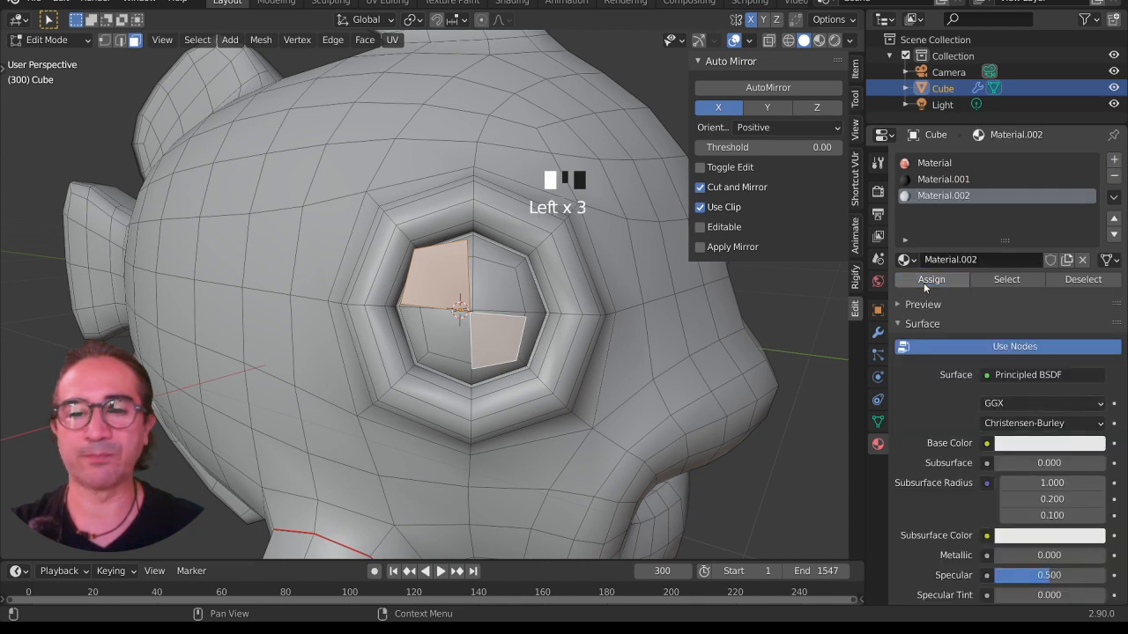
# - Return to Object Mode with the whole fish in view and save the project
pyautogui.scroll(-4, 629, 385)
pyautogui.press('Tab')
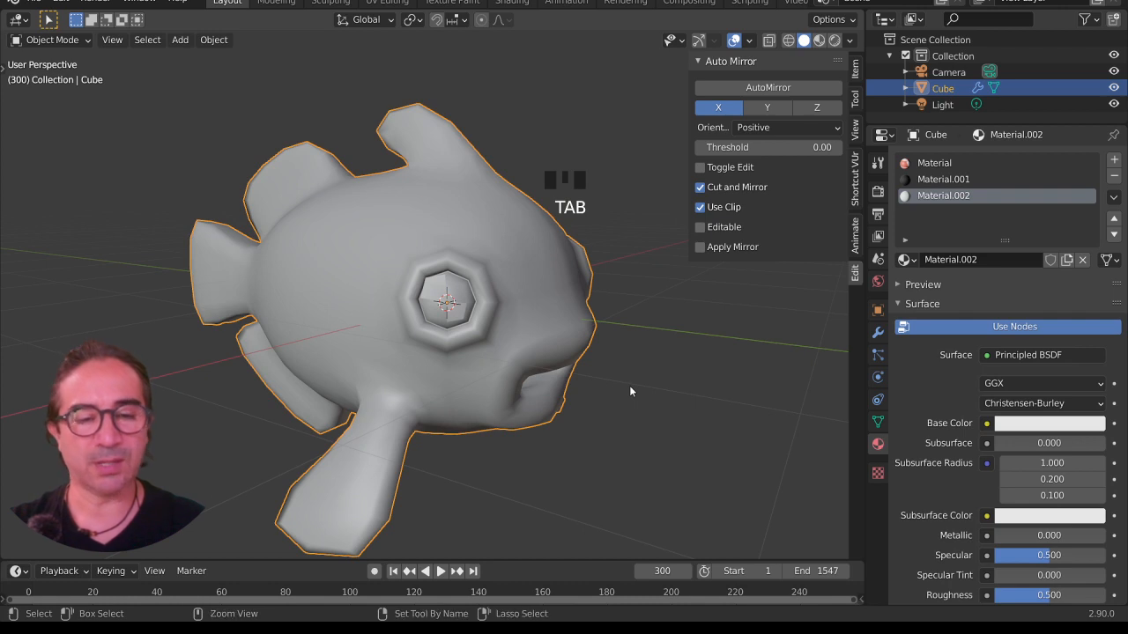
pyautogui.hotkey('ctrl', 's')
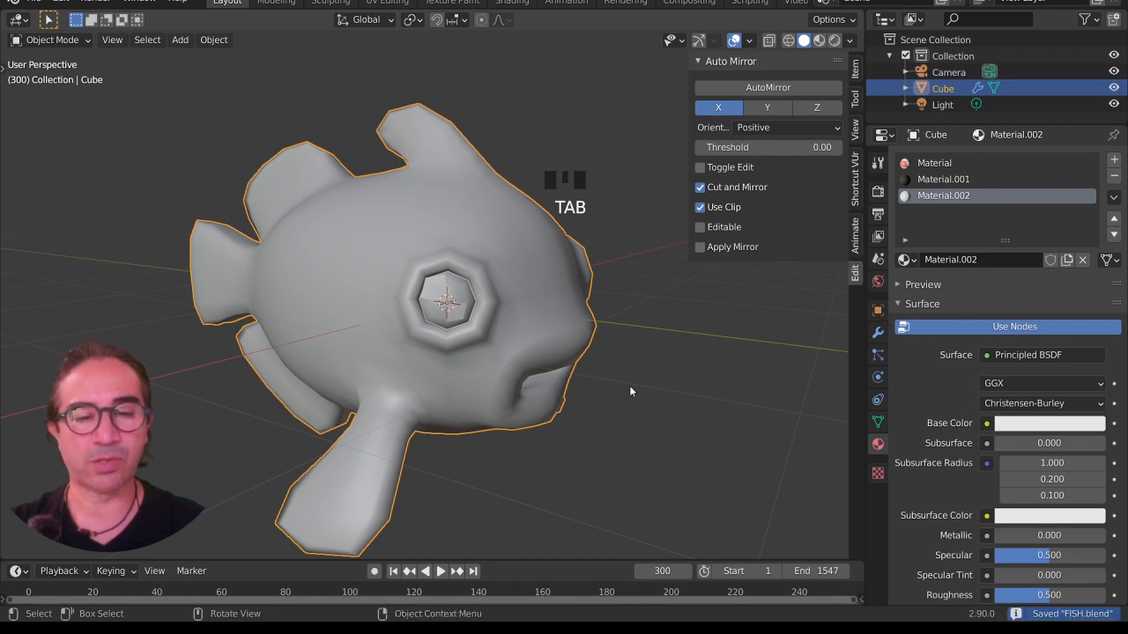
# - Add a Subdivision Surface modifier to the fish and display it in Material Preview shading
pyautogui.click(875, 333)
pyautogui.click(948, 160)
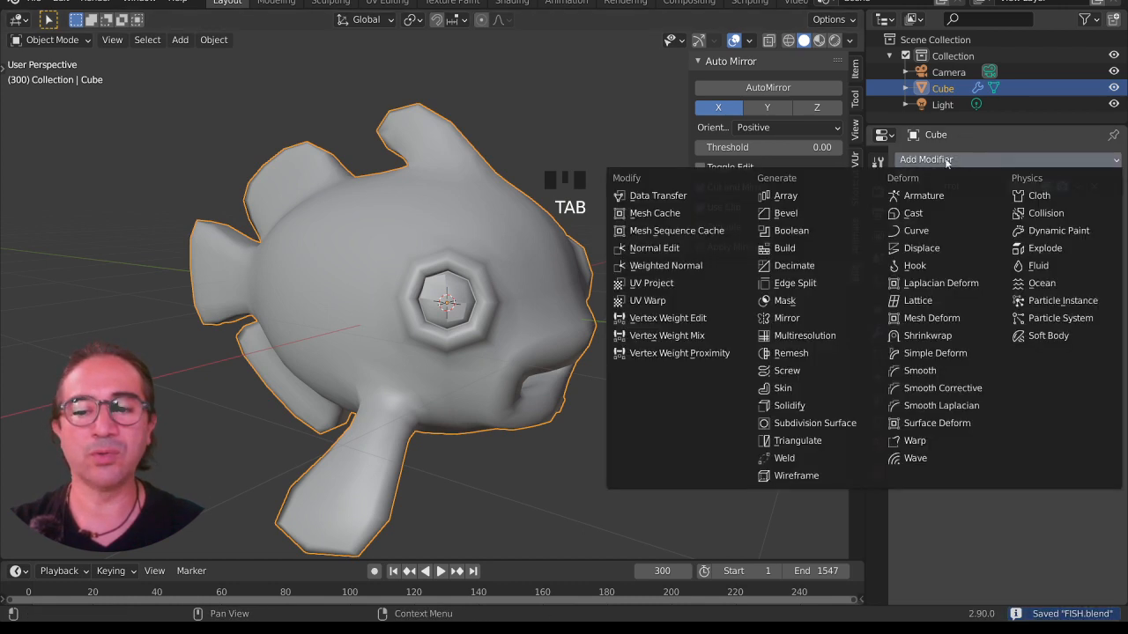
pyautogui.click(849, 426)
pyautogui.moveTo(505, 362); pyautogui.dragTo(555, 28, button='middle')
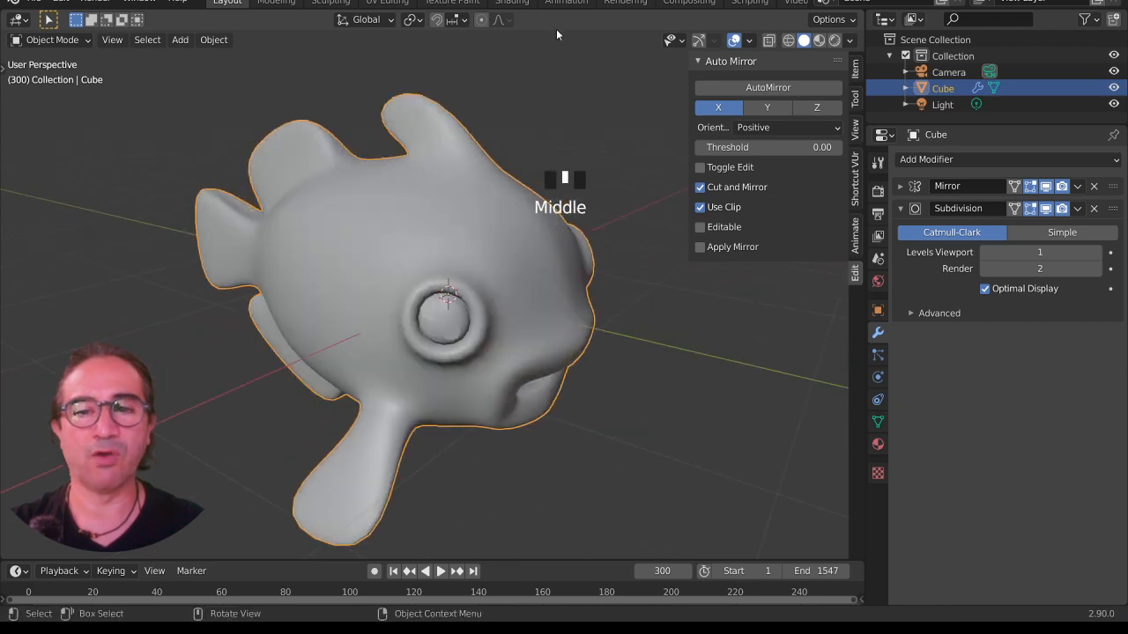
pyautogui.click(819, 40)
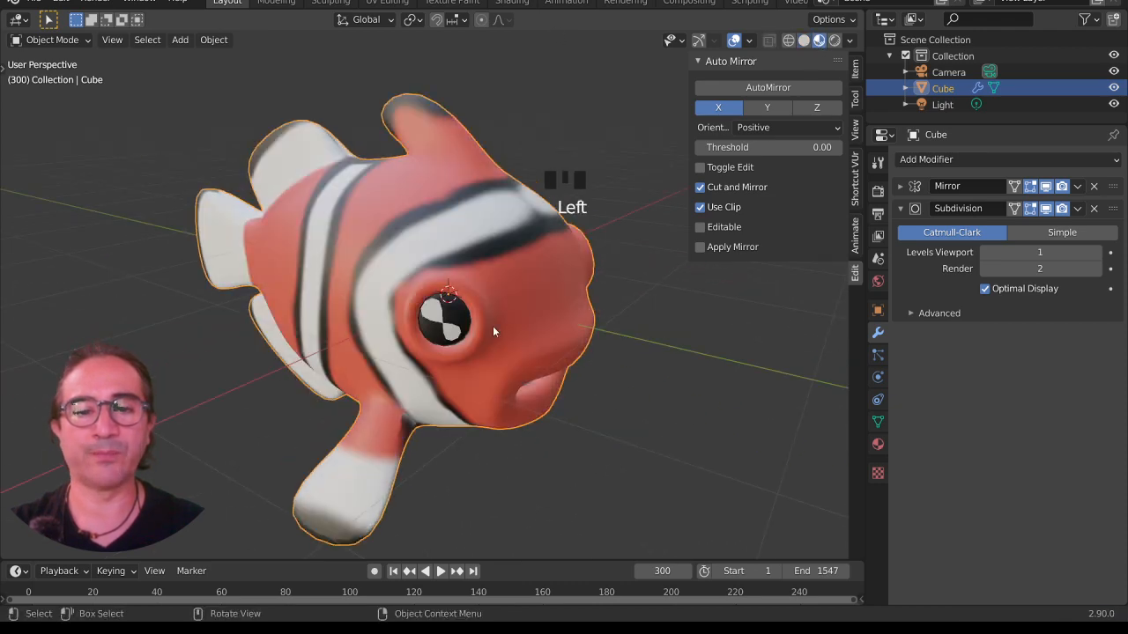
# - Enter Edit Mode close to the eye and switch to vertex selection to pick the vertex between the highlights
pyautogui.moveTo(492, 331); pyautogui.dragTo(468, 345, button='middle')
pyautogui.scroll(4, 492, 343)
pyautogui.press('Tab')
pyautogui.scroll(2, 484, 380)
pyautogui.click(548, 395)
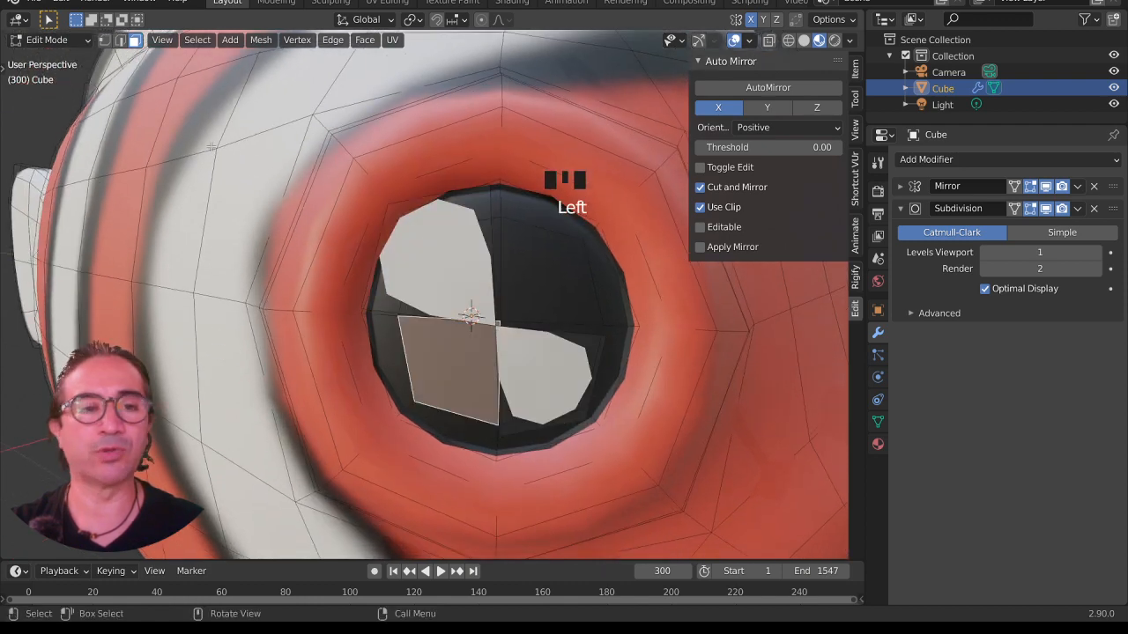
pyautogui.click(120, 40)
pyautogui.click(106, 40)
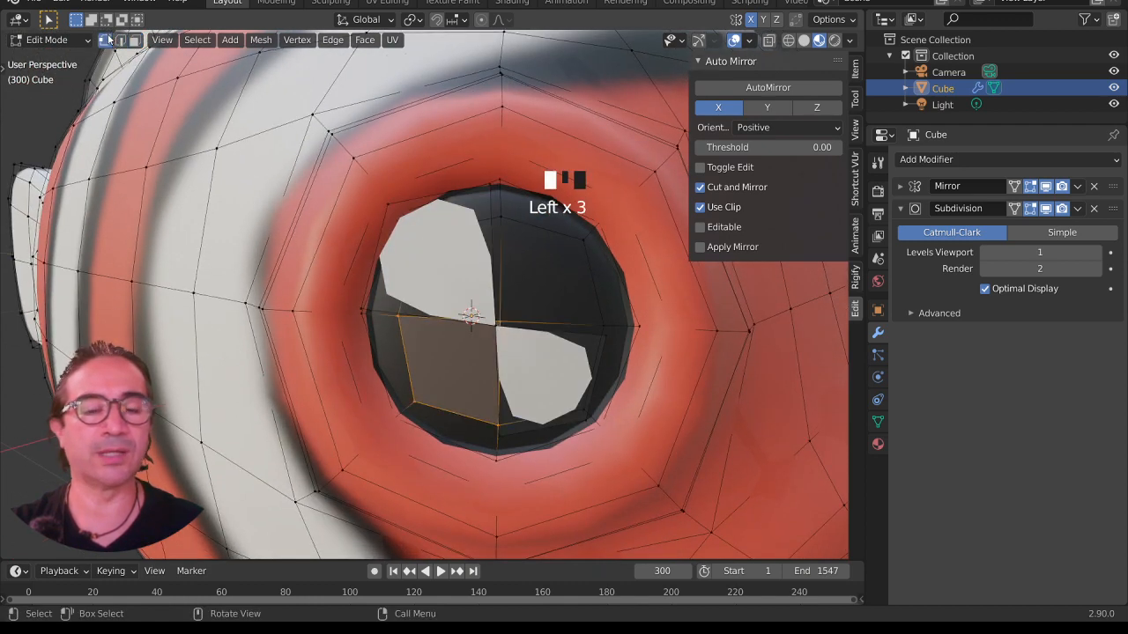
pyautogui.click(476, 304)
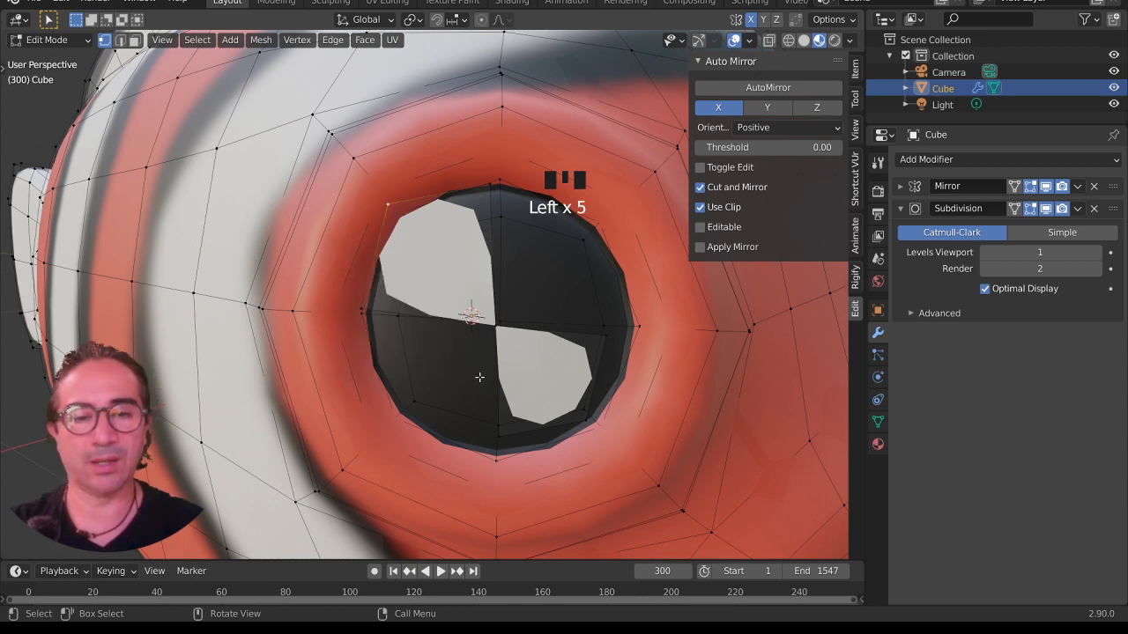
# - Try to separate the eye's central vertex by splitting and moving it, and delete the loose vertex
pyautogui.moveTo(479, 377); pyautogui.dragTo(413, 393, button='middle')
pyautogui.moveTo(197, 431); pyautogui.dragTo(239, 431, button='middle')
pyautogui.rightClick(206, 425)
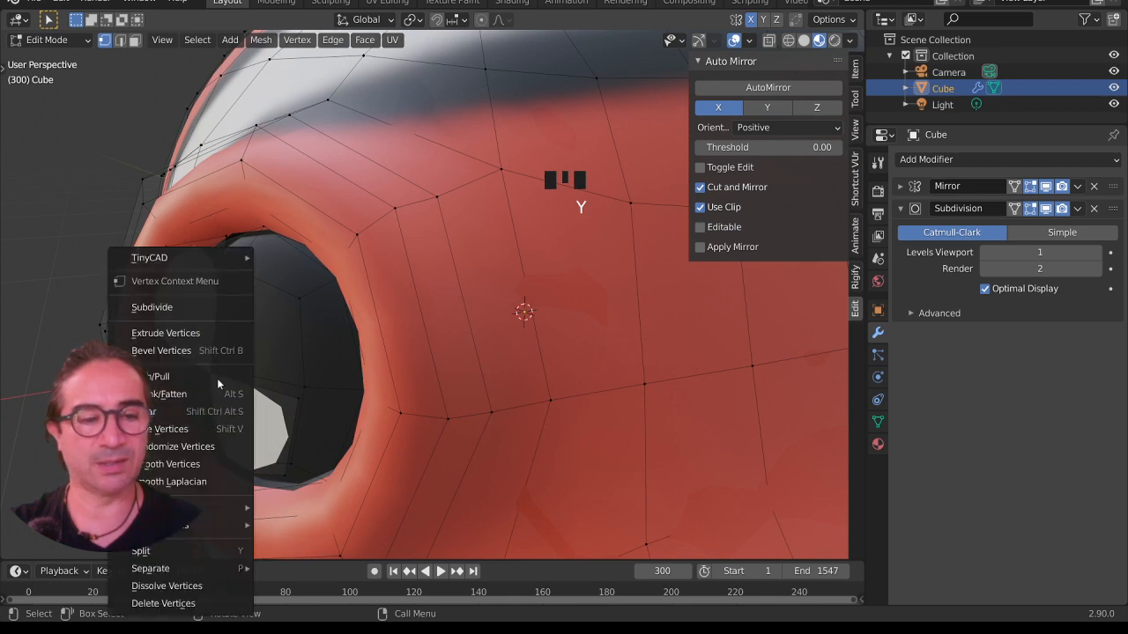
pyautogui.press('g')
pyautogui.click(193, 406)
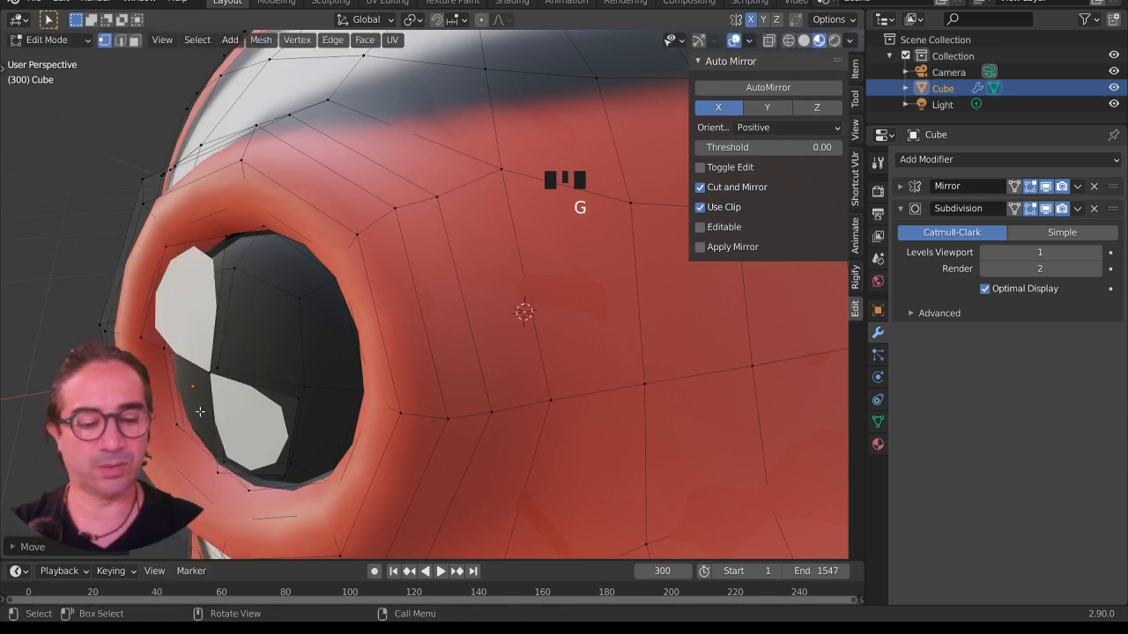
pyautogui.press('x')
pyautogui.moveTo(205, 374); pyautogui.dragTo(438, 394, button='middle')
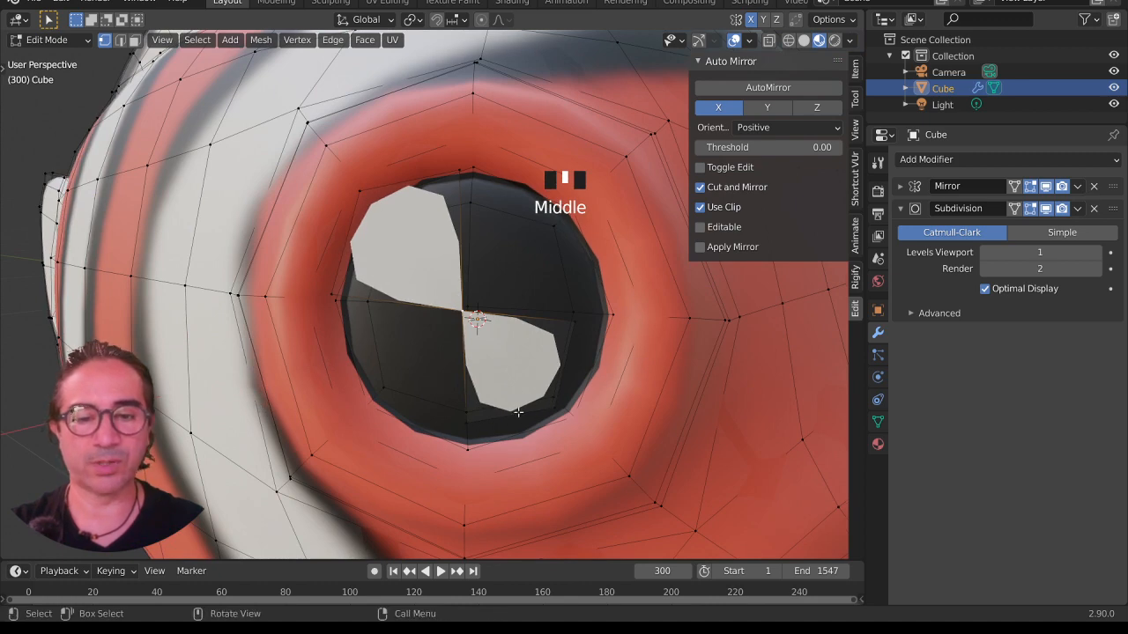
# - Delete the lower white highlight face from the eye in face selection mode
pyautogui.moveTo(518, 412); pyautogui.dragTo(323, 376, button='middle')
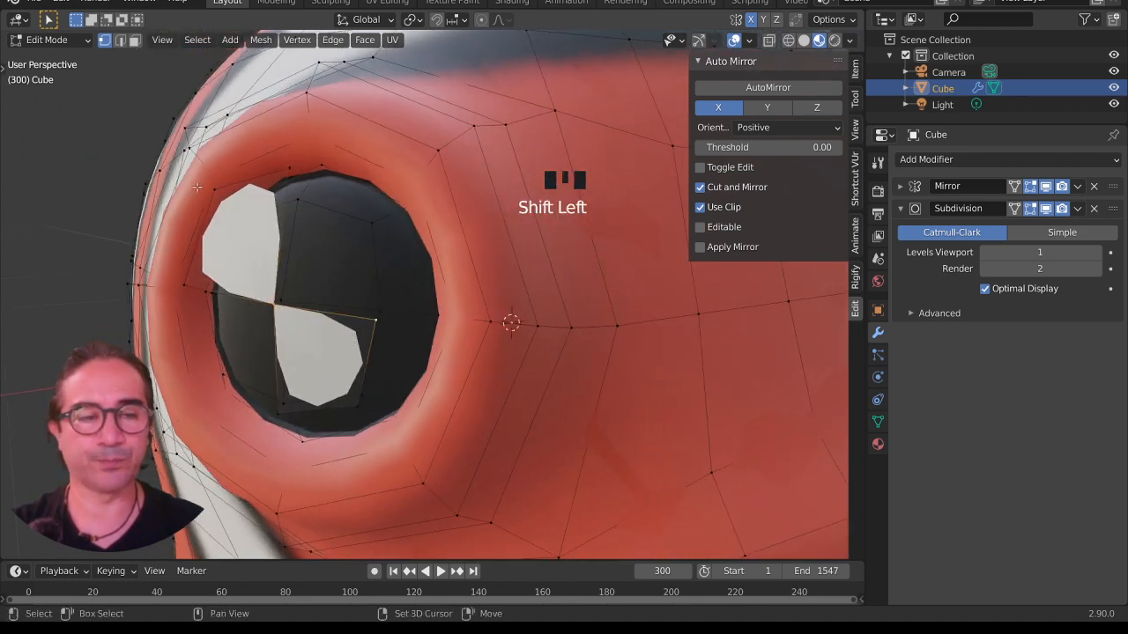
pyautogui.click(313, 369)
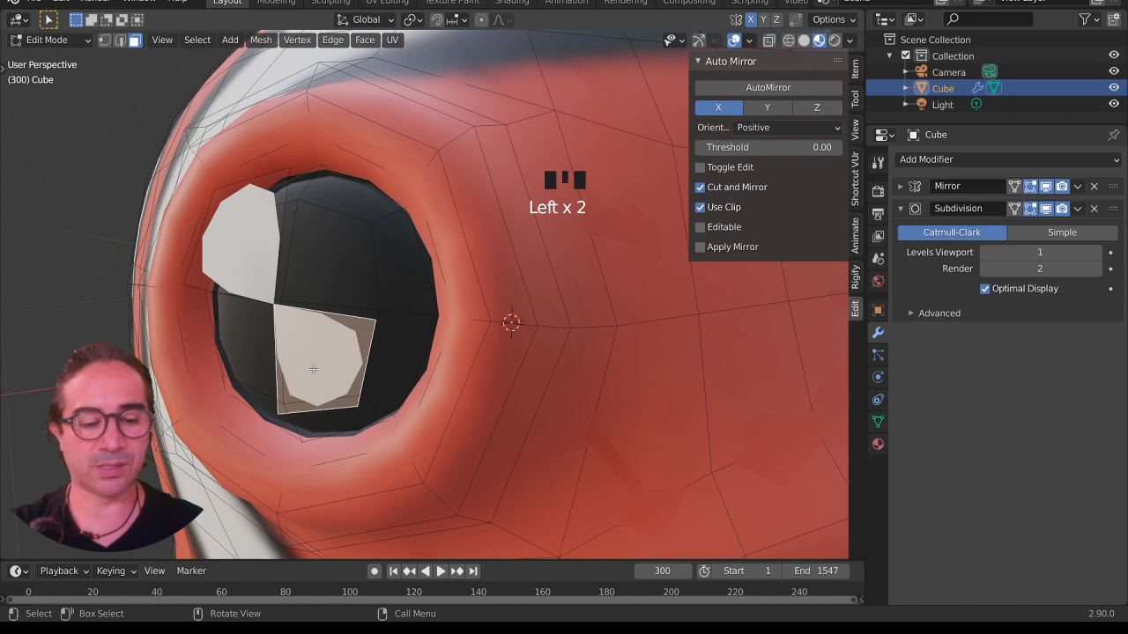
pyautogui.press('x')
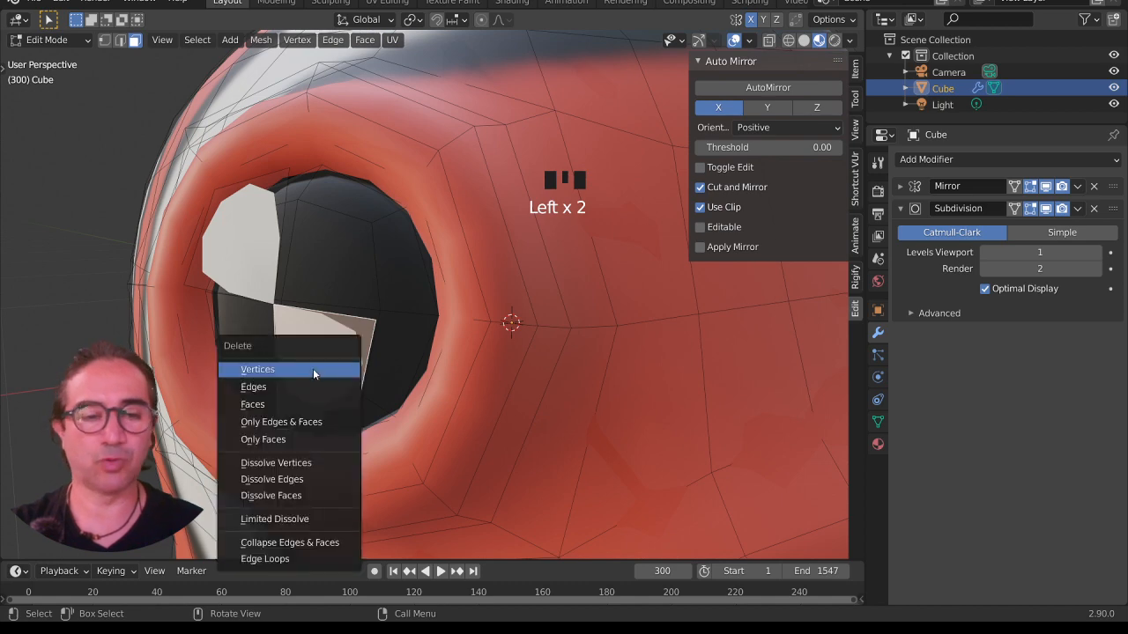
pyautogui.click(271, 405)
# - Duplicate the remaining upper highlight face and place the copy in the lower part of the eye
pyautogui.scroll(-3, 273, 403)
pyautogui.moveTo(280, 388); pyautogui.dragTo(359, 416, button='middle')
pyautogui.click(380, 293)
pyautogui.moveTo(379, 298); pyautogui.dragTo(404, 323, button='middle')
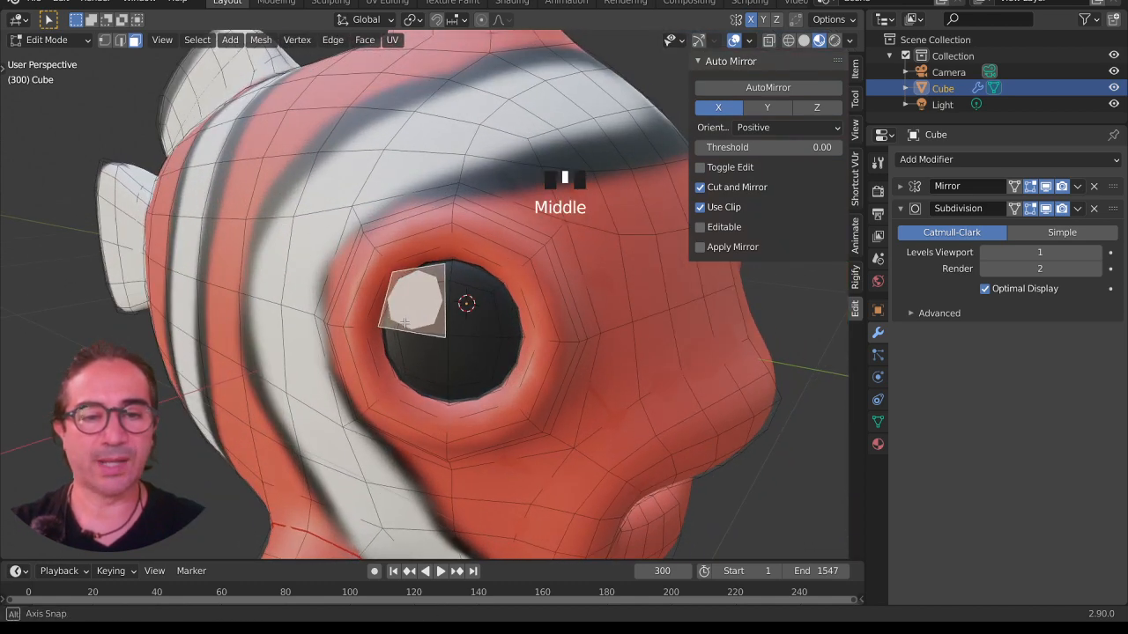
pyautogui.hotkey('shift', 'd')
pyautogui.click(452, 408)
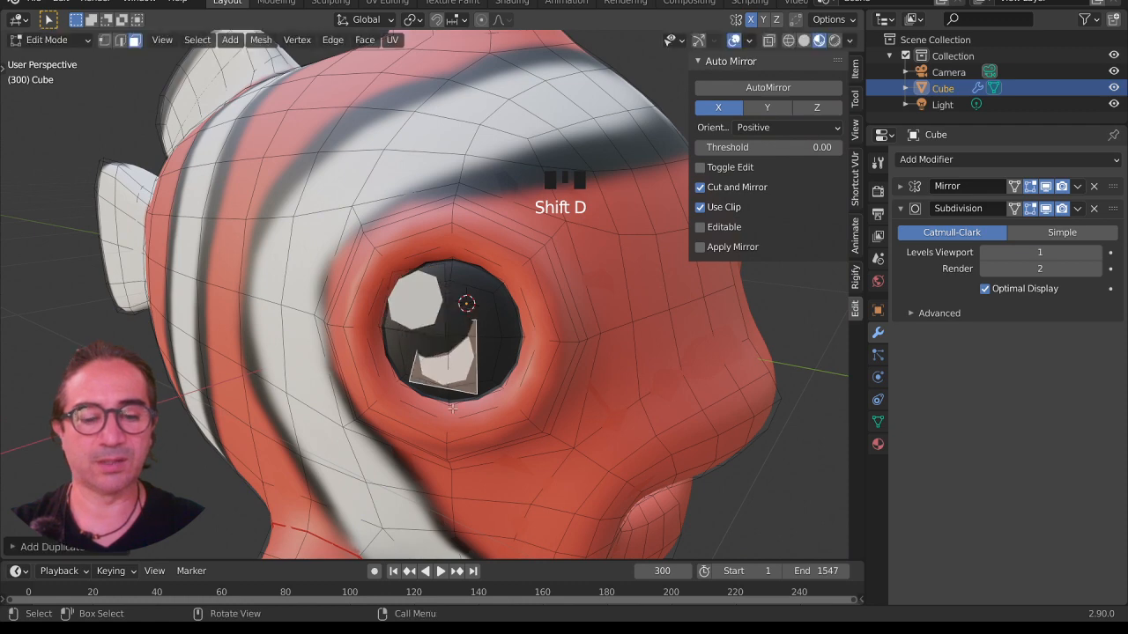
# - Tilt the duplicated highlight with a free trackball rotation to follow the eye's curve, and scale it
pyautogui.press('r')
pyautogui.press('r')
pyautogui.click(480, 436)
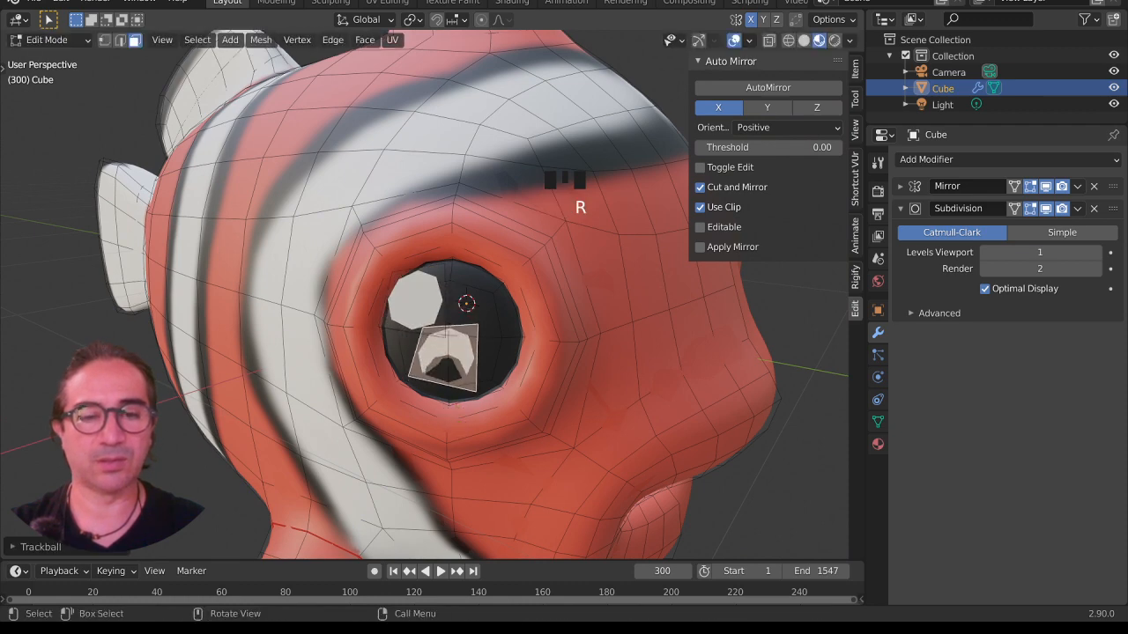
pyautogui.press('s')
pyautogui.click(485, 439)
# - Fine-tune the small lower highlight's position and size on the eye surface, and return to Object Mode
pyautogui.moveTo(489, 440); pyautogui.dragTo(479, 320, button='middle')
pyautogui.press('g')
pyautogui.click(365, 456)
pyautogui.scroll(2, 528, 448)
pyautogui.press('s')
pyautogui.click(488, 457)
pyautogui.press('g')
pyautogui.click(494, 467)
pyautogui.scroll(-2, 503, 451)
pyautogui.press('Tab')
pyautogui.scroll(-4, 503, 451)
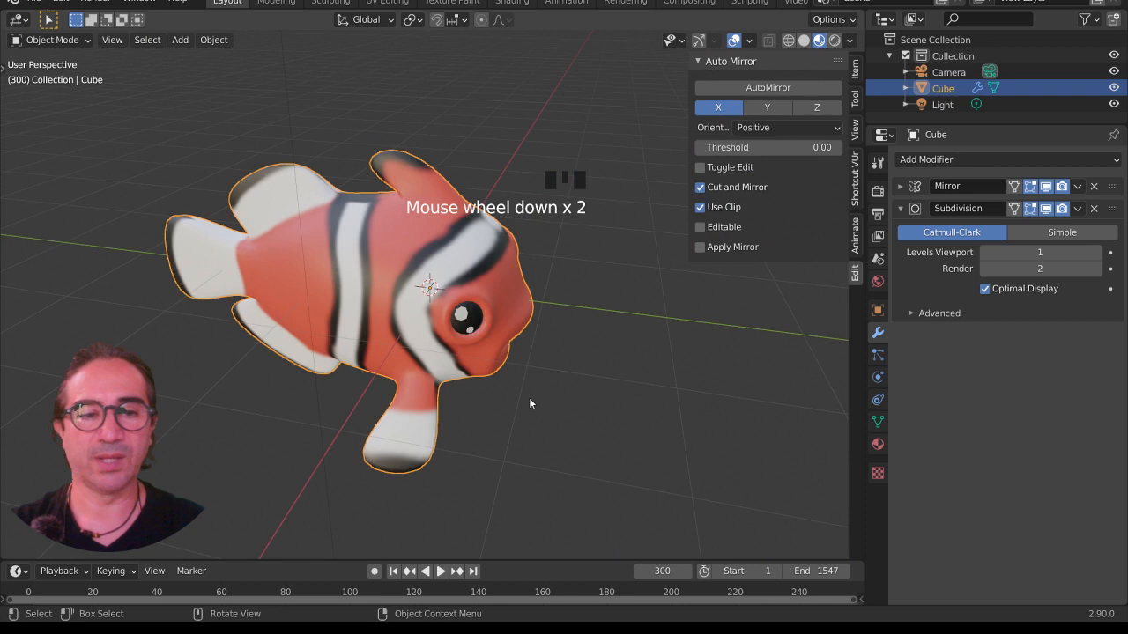
# - Hide the viewport sidebar and examine the finished clownfish from both sides and from the front
pyautogui.moveTo(529, 397); pyautogui.dragTo(437, 411, button='middle')
pyautogui.scroll(-1, 614, 466)
pyautogui.scroll(-2, 506, 453)
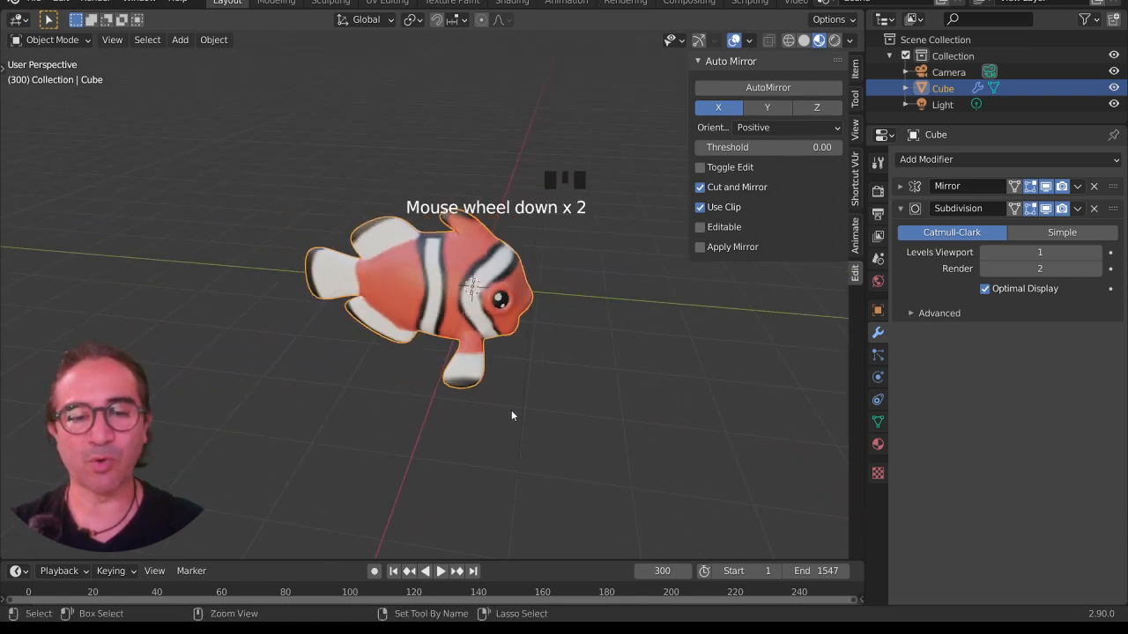
pyautogui.moveTo(511, 412); pyautogui.dragTo(577, 434, button='middle')
pyautogui.press('n')
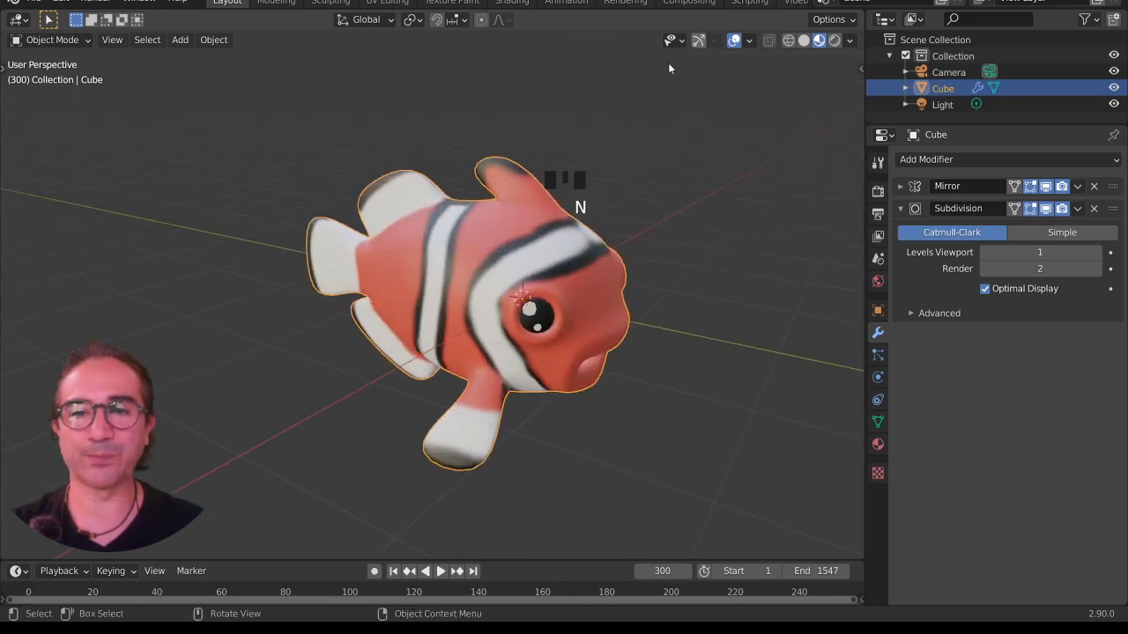
pyautogui.moveTo(668, 67); pyautogui.dragTo(414, 226, button='middle')
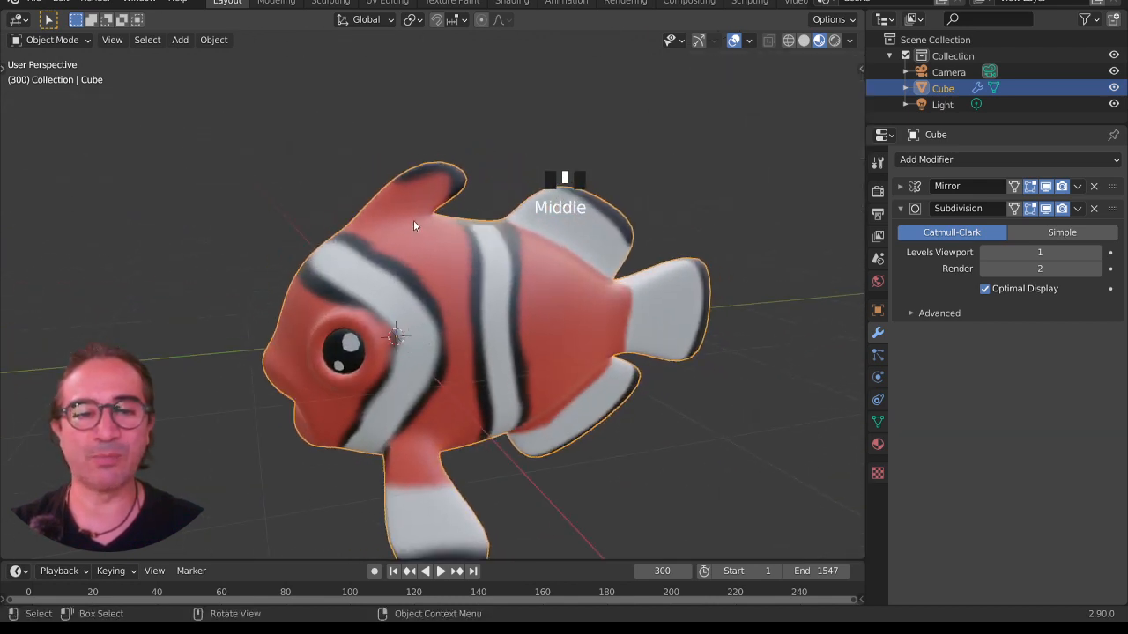
pyautogui.scroll(-2, 414, 225)
pyautogui.moveTo(443, 307); pyautogui.dragTo(460, 358, button='middle')
pyautogui.scroll(2, 629, 329)
pyautogui.moveTo(559, 343); pyautogui.dragTo(491, 371, button='middle')
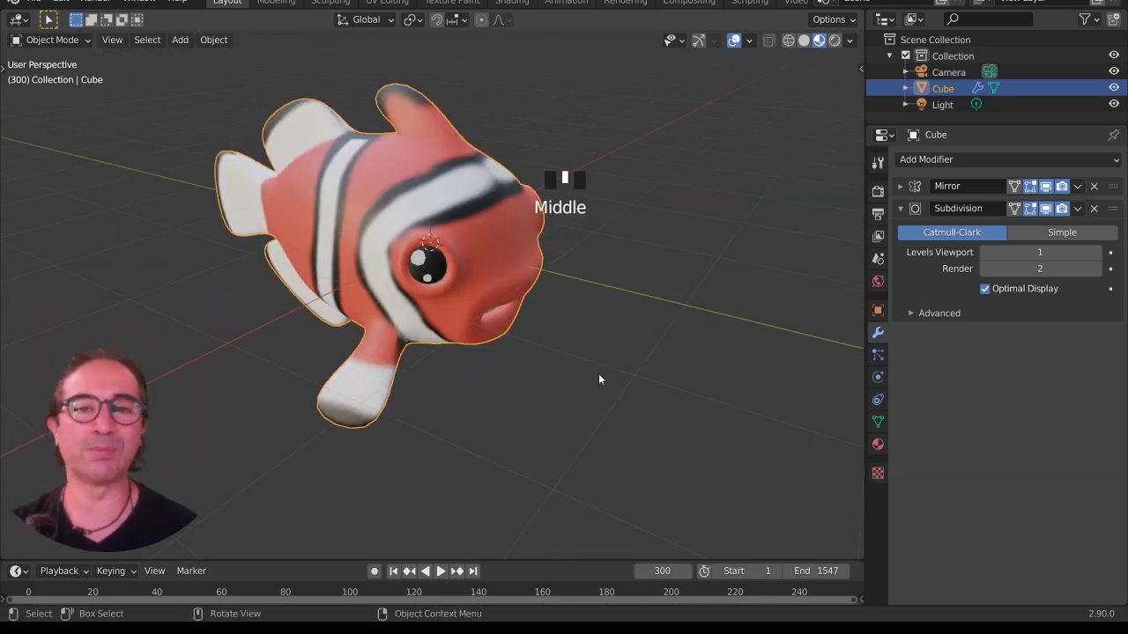
pyautogui.moveTo(599, 380); pyautogui.dragTo(462, 340, button='middle')
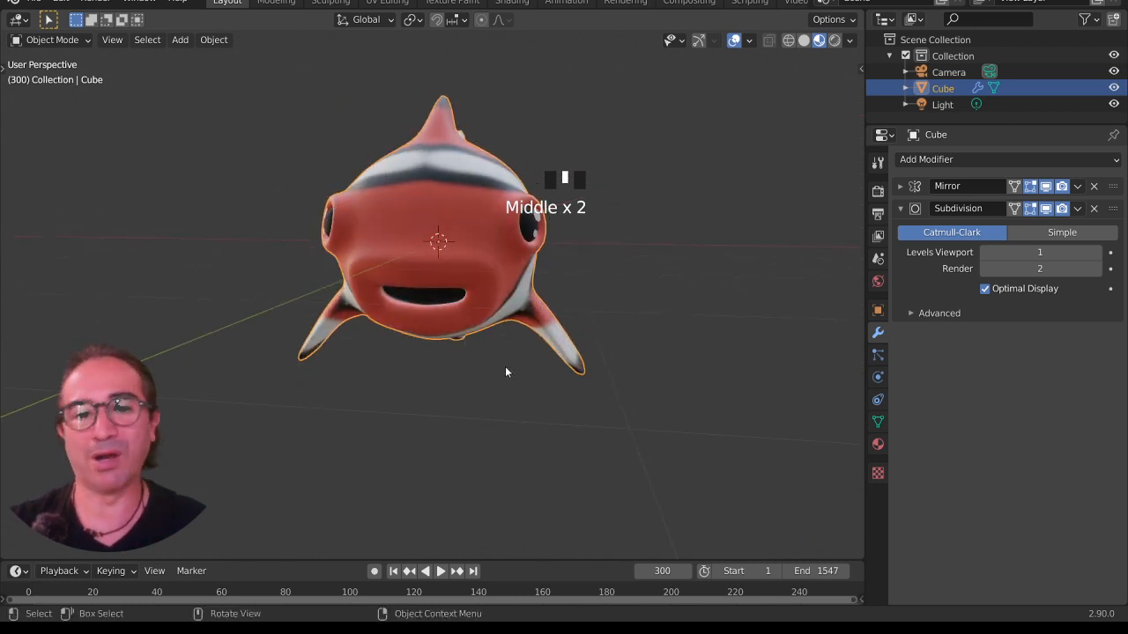
pyautogui.moveTo(505, 372); pyautogui.dragTo(511, 326, button='middle')
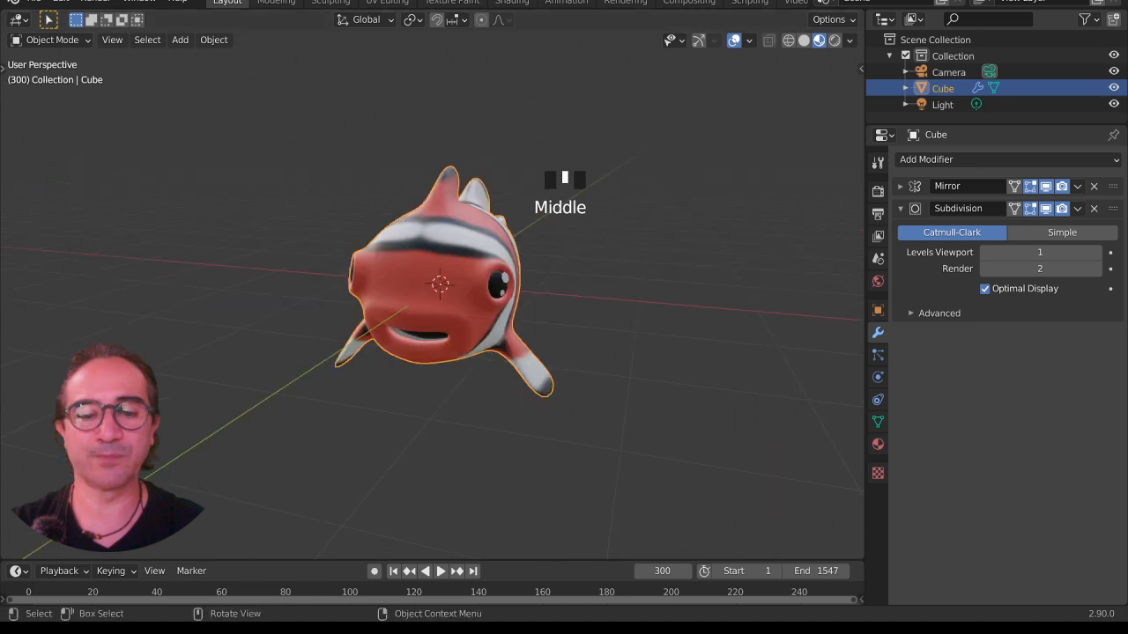